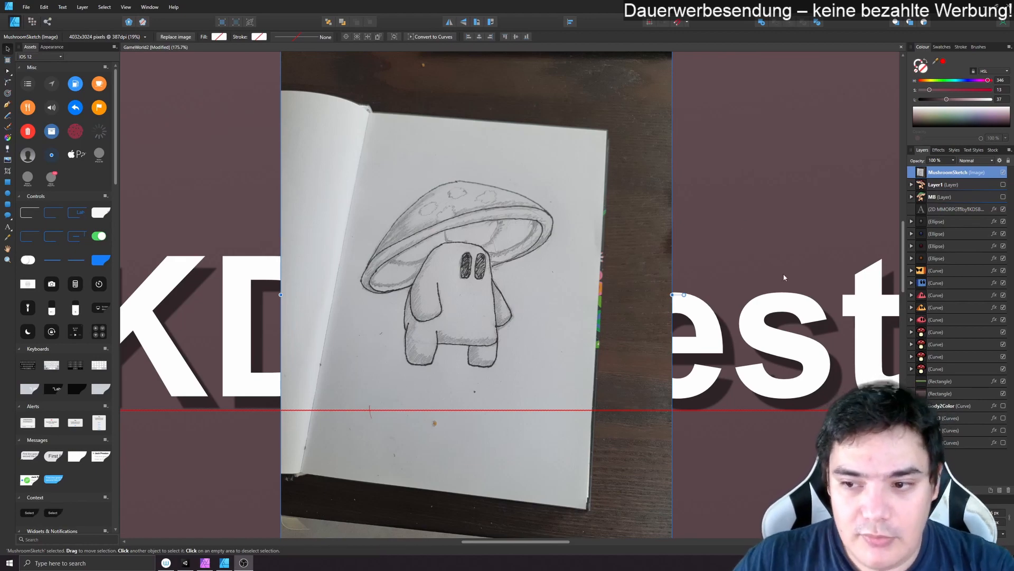
pyautogui.scroll(-10, 744, 293)
pyautogui.scroll(-5, 740, 359)
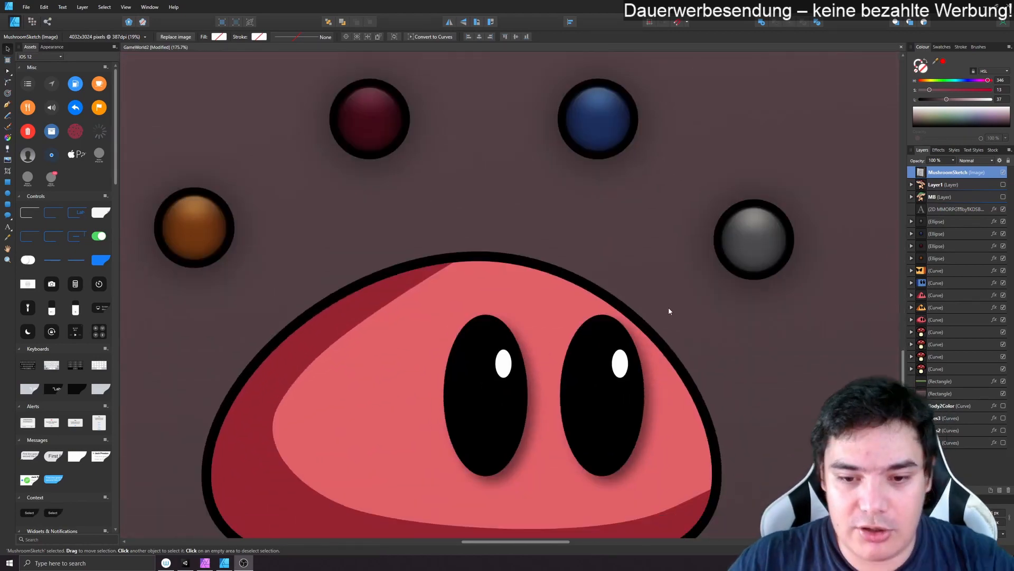
pyautogui.scroll(-5, 646, 292)
pyautogui.moveTo(768, 272)
pyautogui.mouseDown()
pyautogui.moveTo(394, 337)
pyautogui.moveTo(461, 465)
pyautogui.moveTo(682, 359)
pyautogui.moveTo(788, 336)
pyautogui.mouseUp()
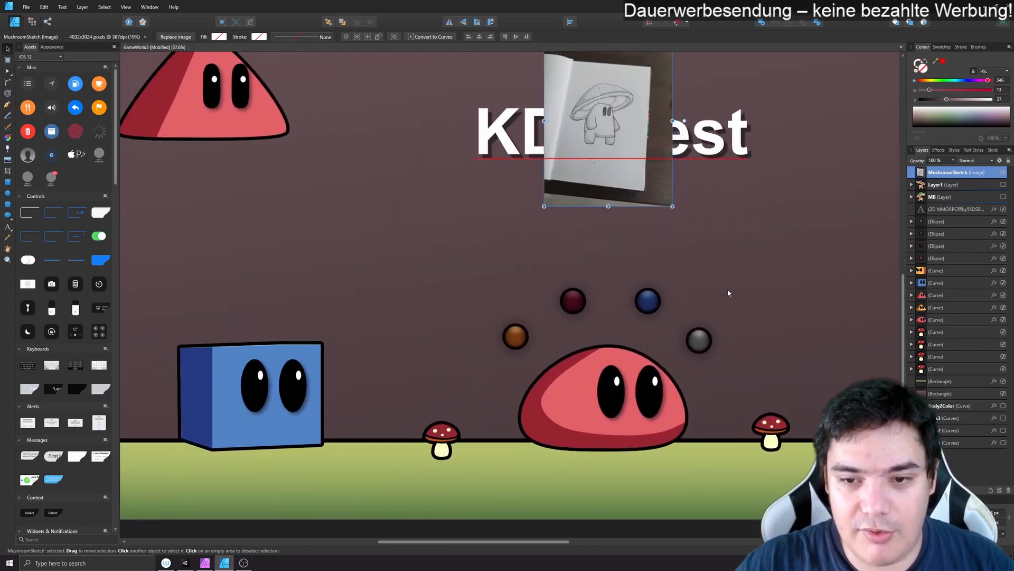
pyautogui.moveTo(788, 217); pyautogui.dragTo(697, 303)
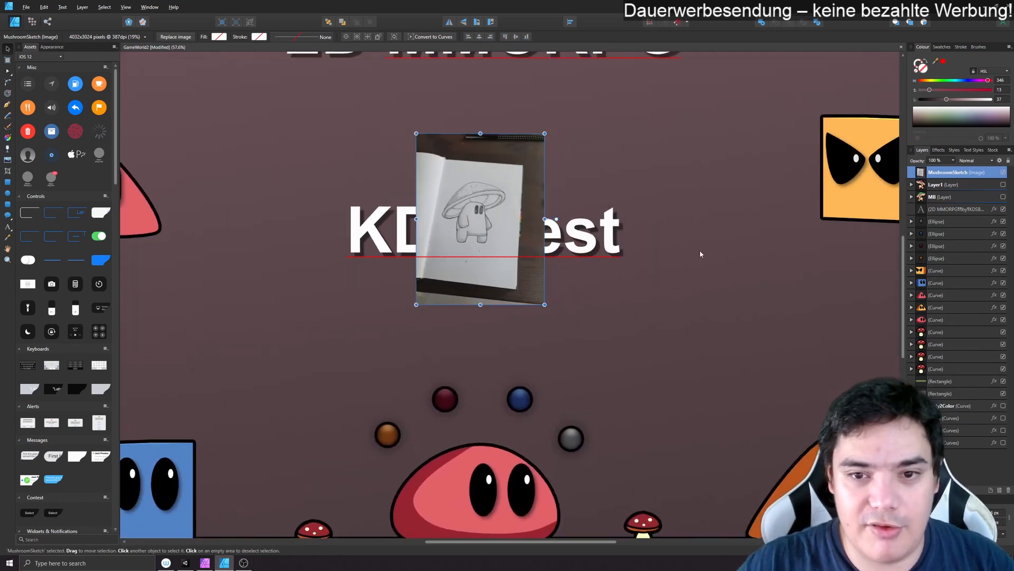
# - Switch to Unity and look over the start scene around the mushroom character, the orbs and the player
pyautogui.hotkey('alt', 'Tab')
pyautogui.hotkey('alt', 'Tab')
pyautogui.hotkey('alt', 'Tab')
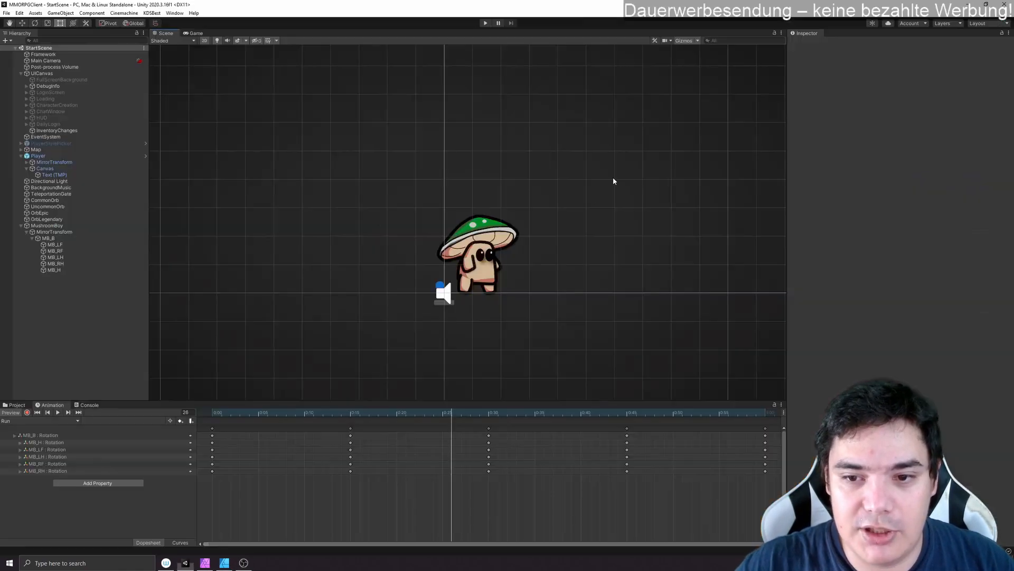
pyautogui.moveTo(568, 260); pyautogui.dragTo(553, 181)
pyautogui.scroll(-3, 553, 181)
pyautogui.moveTo(686, 191); pyautogui.dragTo(625, 565)
pyautogui.middleClick(624, 565)
pyautogui.moveTo(395, 297); pyautogui.dragTo(466, 382)
pyautogui.scroll(8, 473, 337)
pyautogui.scroll(2, 472, 335)
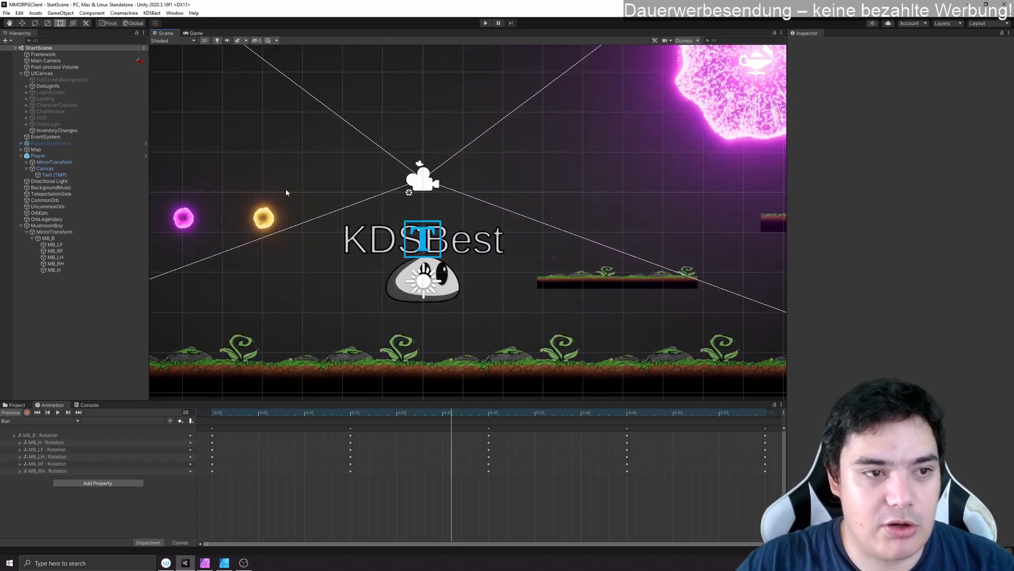
# - Activate the FullScreenBackground object to preview it in the Game view, and deactivate it again
pyautogui.click(95, 80)
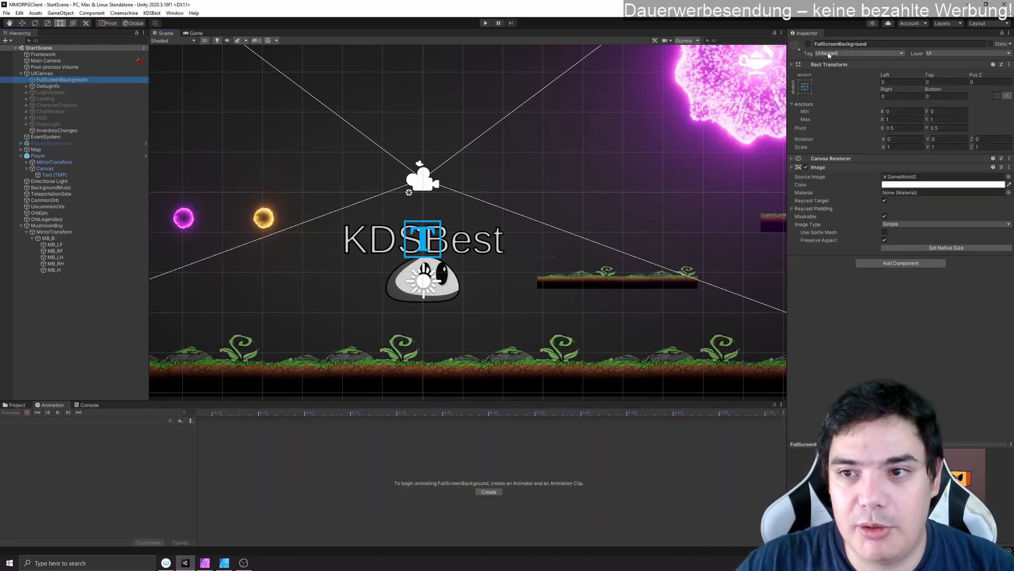
pyautogui.scroll(-2, 672, 215)
pyautogui.click(197, 33)
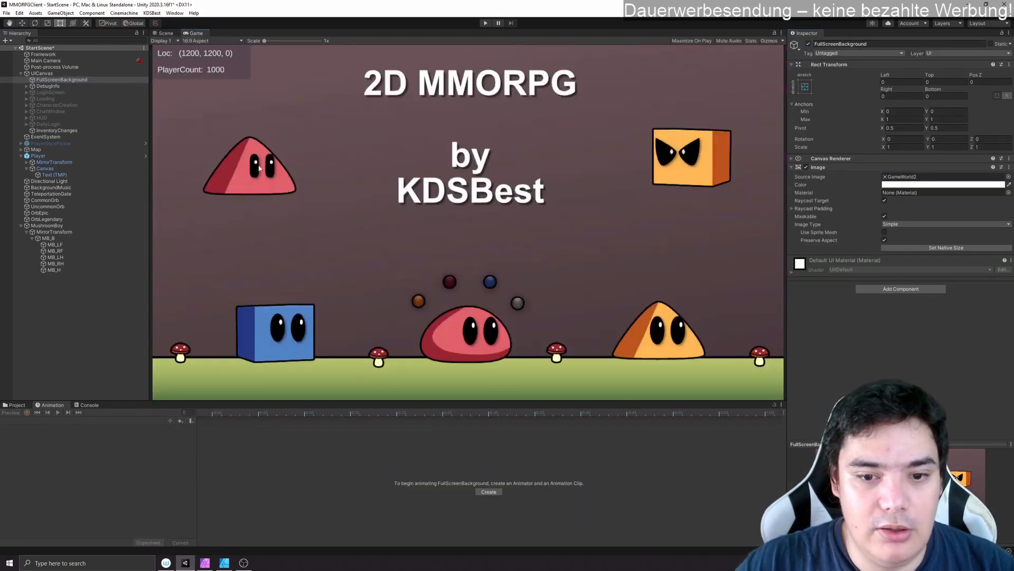
pyautogui.click(809, 44)
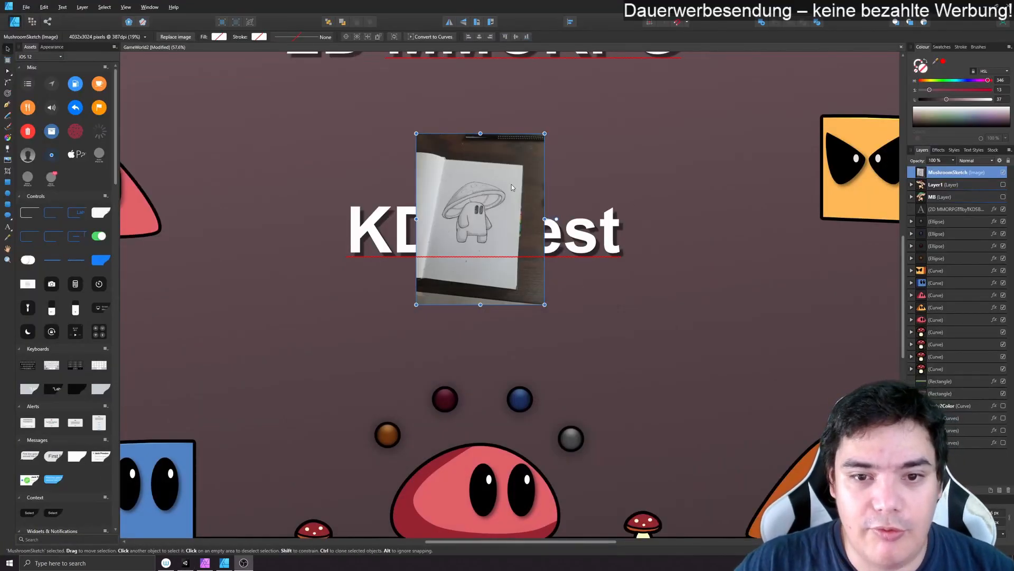
# - Add a pixel layer above the mushroom sketch and trace the character's body outline with the Vector Brush
pyautogui.scroll(5, 511, 186)
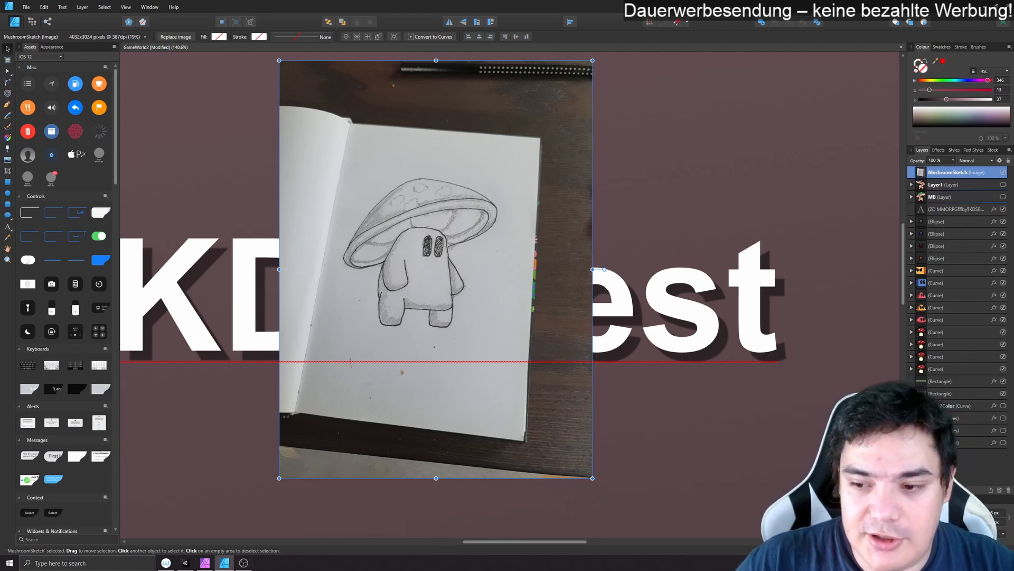
pyautogui.click(1000, 493)
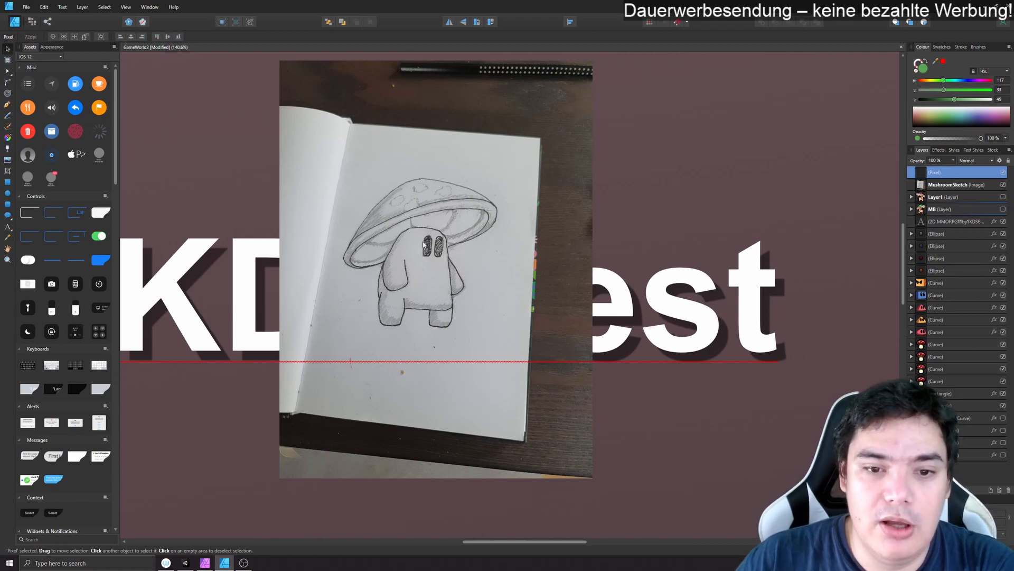
pyautogui.scroll(6, 430, 271)
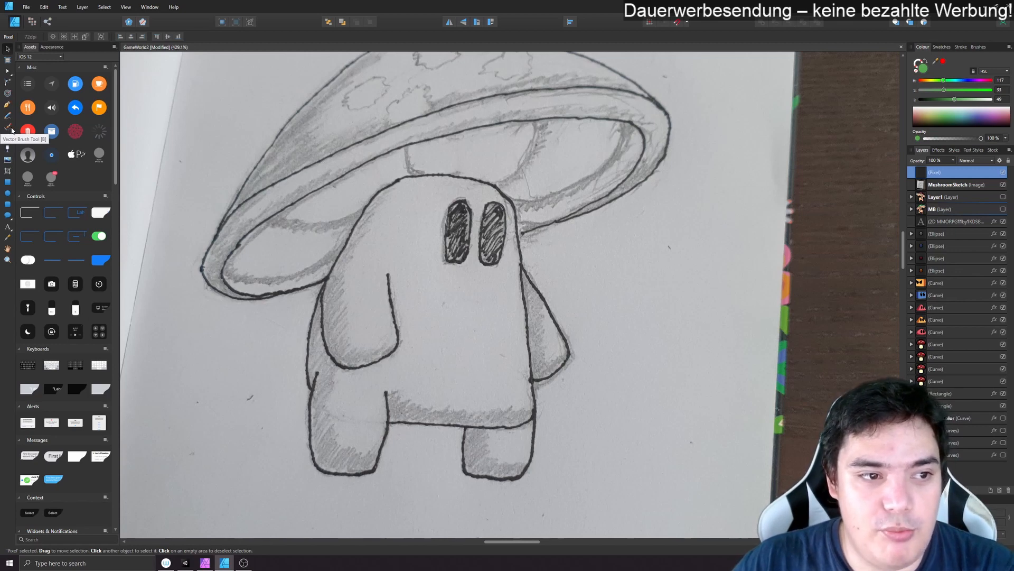
pyautogui.click(8, 129)
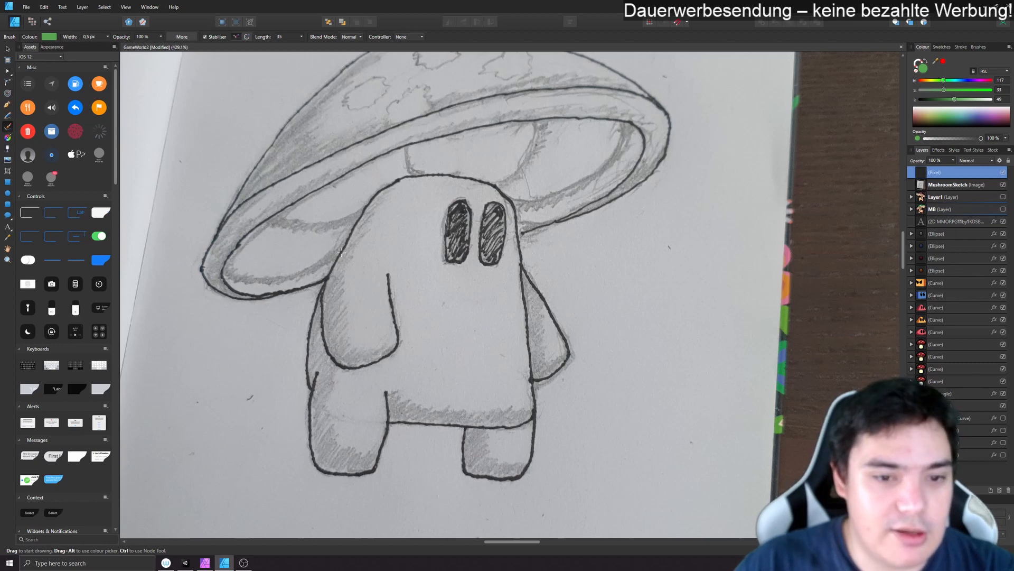
pyautogui.moveTo(347, 241)
pyautogui.mouseDown()
pyautogui.moveTo(370, 206)
pyautogui.moveTo(446, 169)
pyautogui.moveTo(513, 199)
pyautogui.moveTo(531, 378)
pyautogui.moveTo(480, 431)
pyautogui.moveTo(367, 424)
pyautogui.moveTo(330, 292)
pyautogui.moveTo(342, 249)
pyautogui.mouseUp()
# - Adjust the curve handles of the traced body outline's node at the left shoulder with the Node tool
pyautogui.press('a')
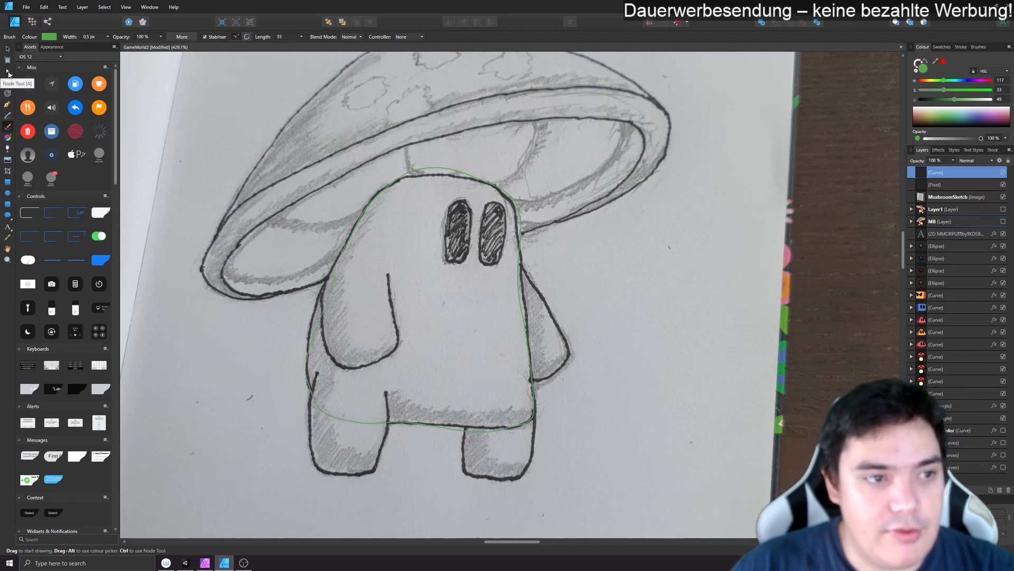
pyautogui.click(336, 265)
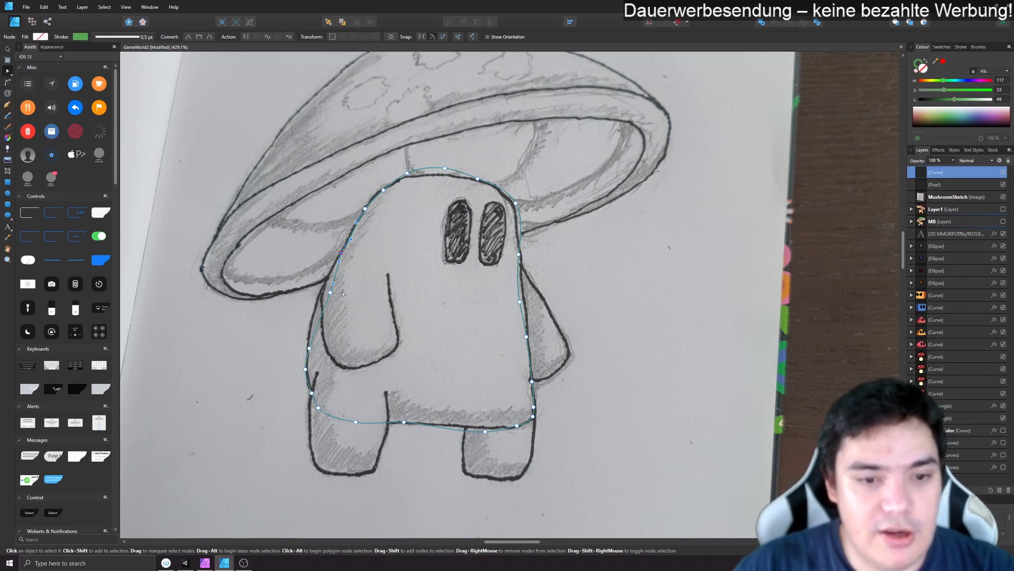
pyautogui.hotkey('ctrl', 'z')
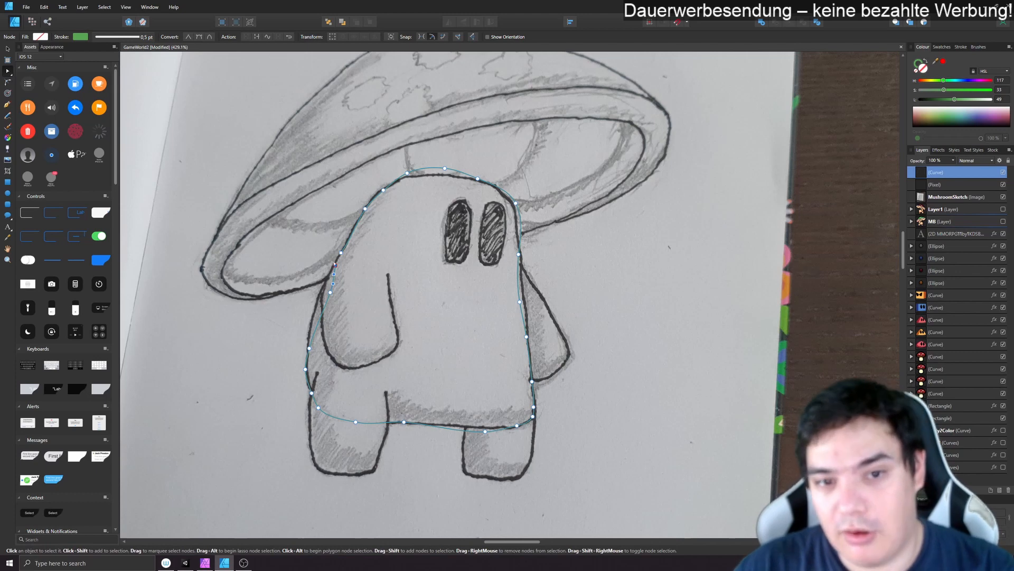
pyautogui.moveTo(336, 265); pyautogui.dragTo(341, 253)
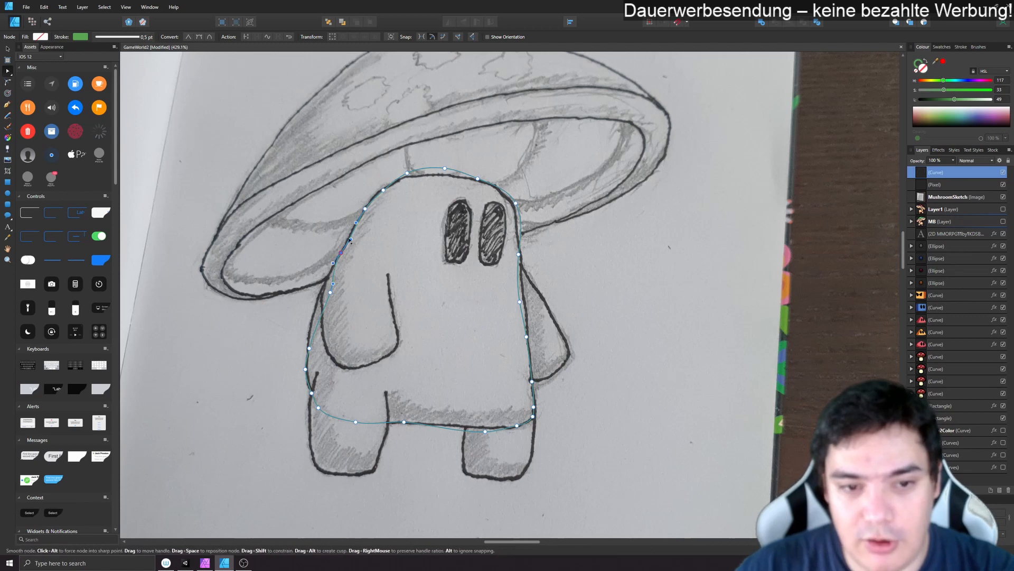
pyautogui.moveTo(349, 239); pyautogui.dragTo(349, 238)
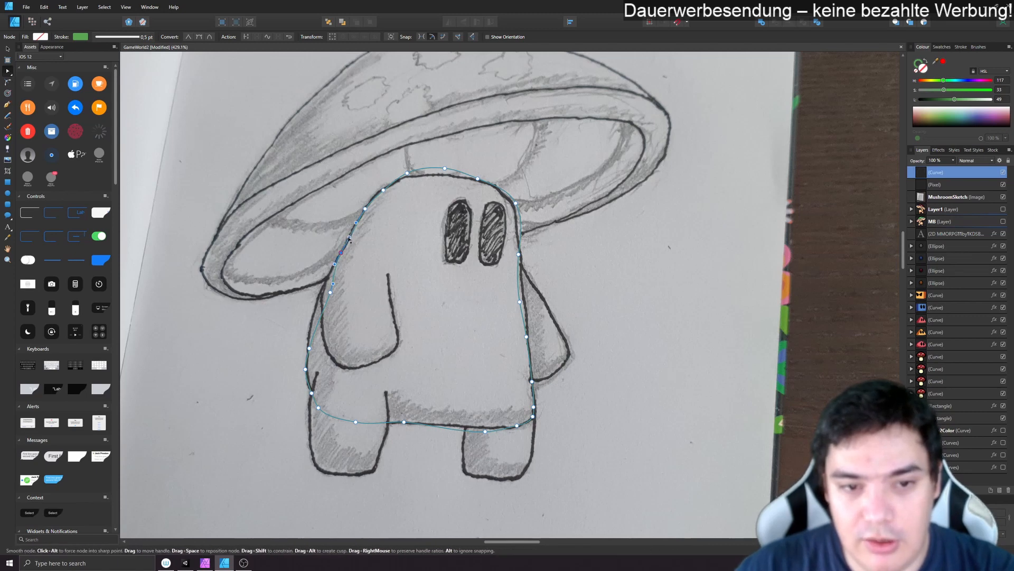
pyautogui.click(384, 191)
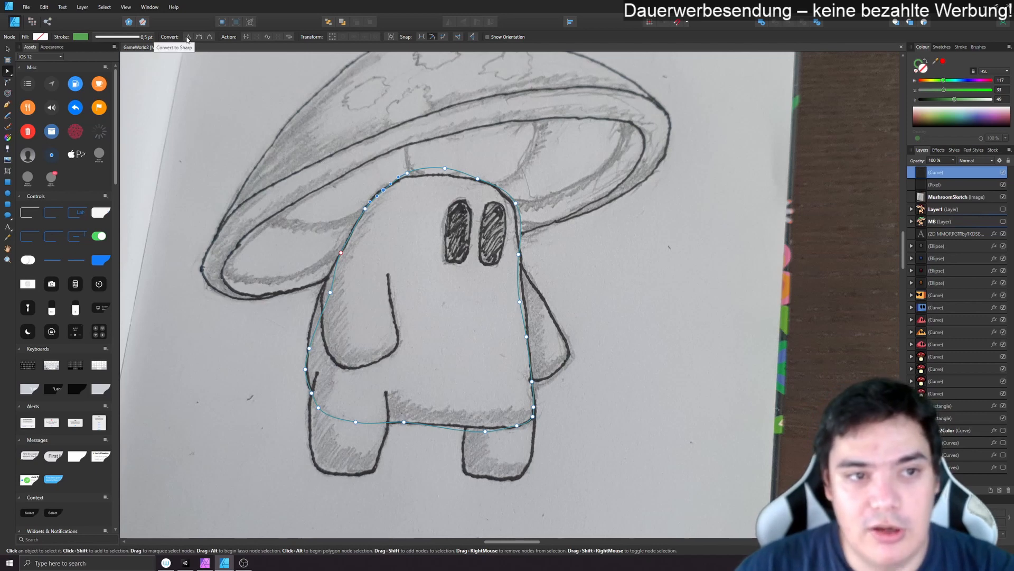
# - Convert the outline's top node to sharp and back to smooth, and move it onto the sketched head line
pyautogui.click(445, 169)
pyautogui.click(188, 38)
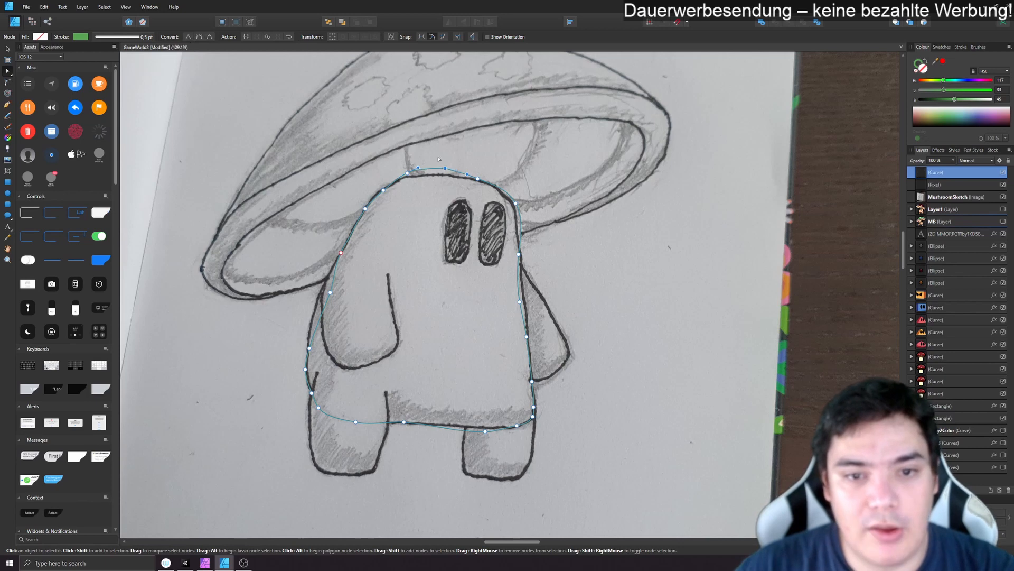
pyautogui.moveTo(445, 168); pyautogui.dragTo(447, 154)
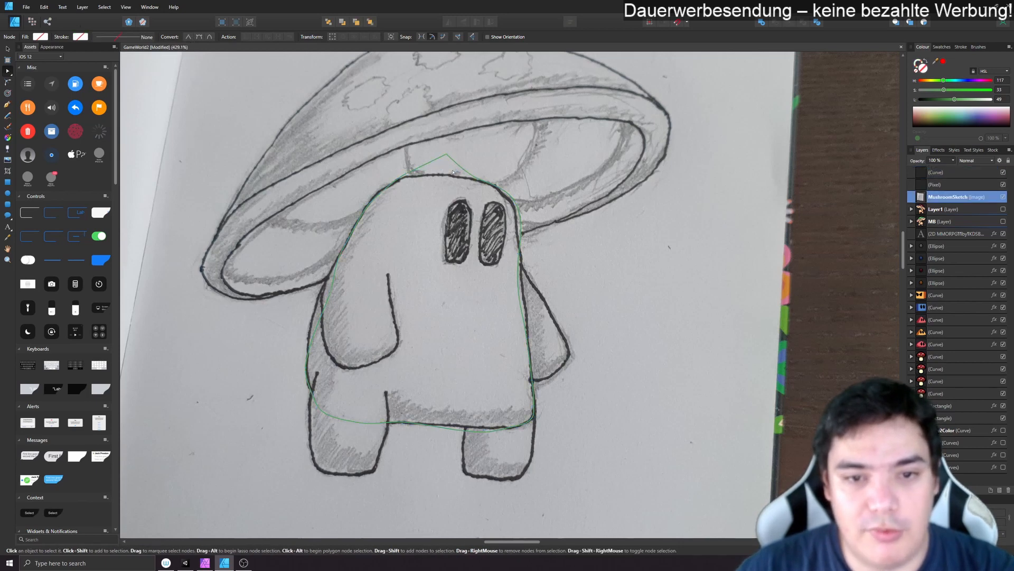
pyautogui.click(199, 37)
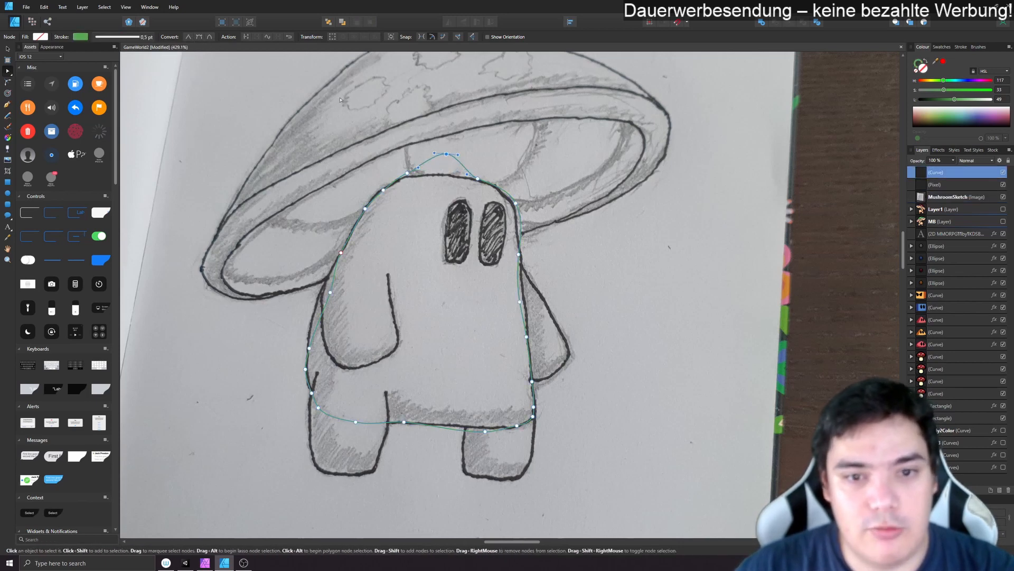
pyautogui.moveTo(447, 153); pyautogui.dragTo(447, 175)
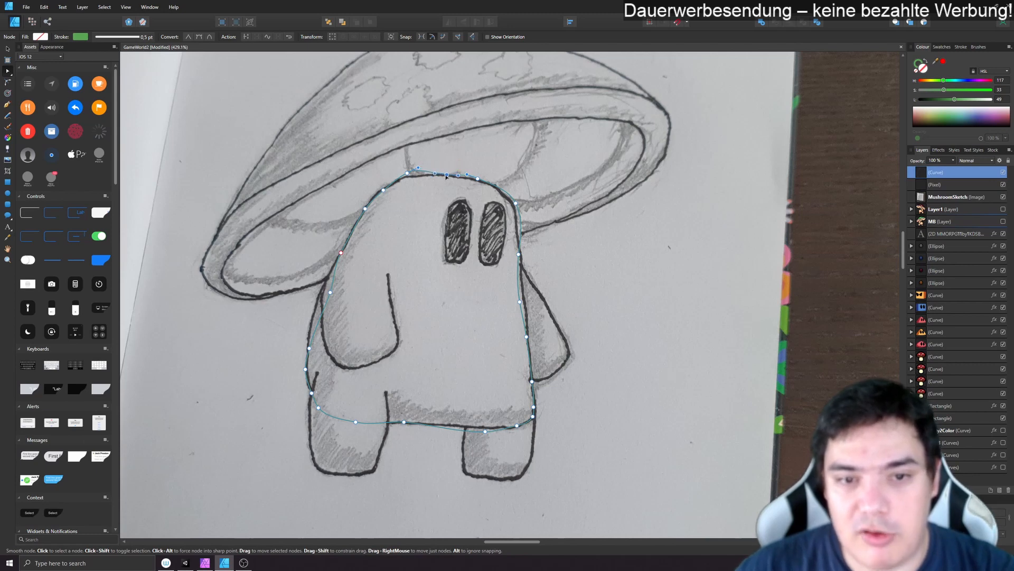
# - Delete the two nodes between the head top and the left shoulder, and bend the shoulder curve to follow the sketch
pyautogui.click(408, 174)
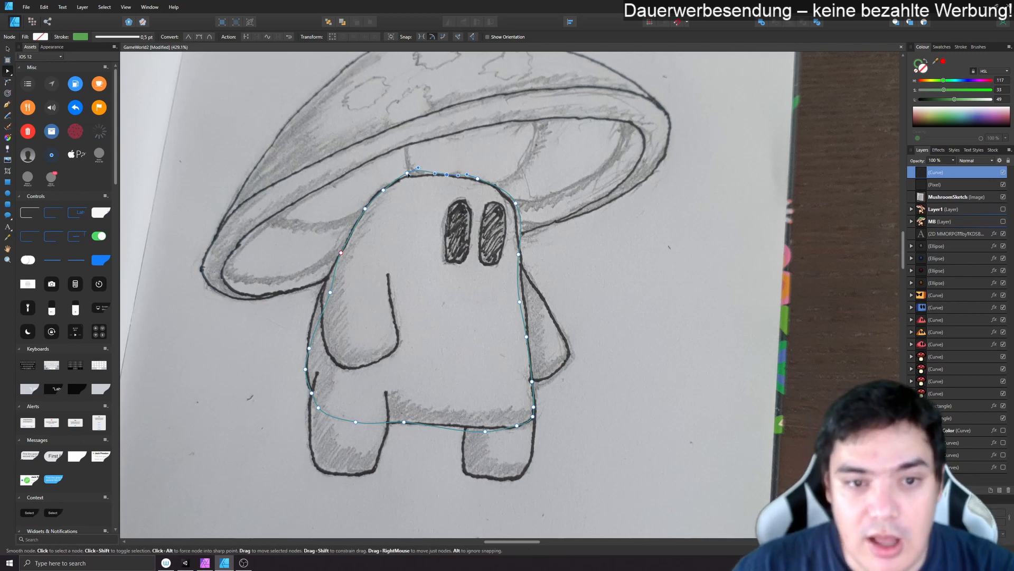
pyautogui.press('Delete')
pyautogui.click(384, 190)
pyautogui.press('Delete')
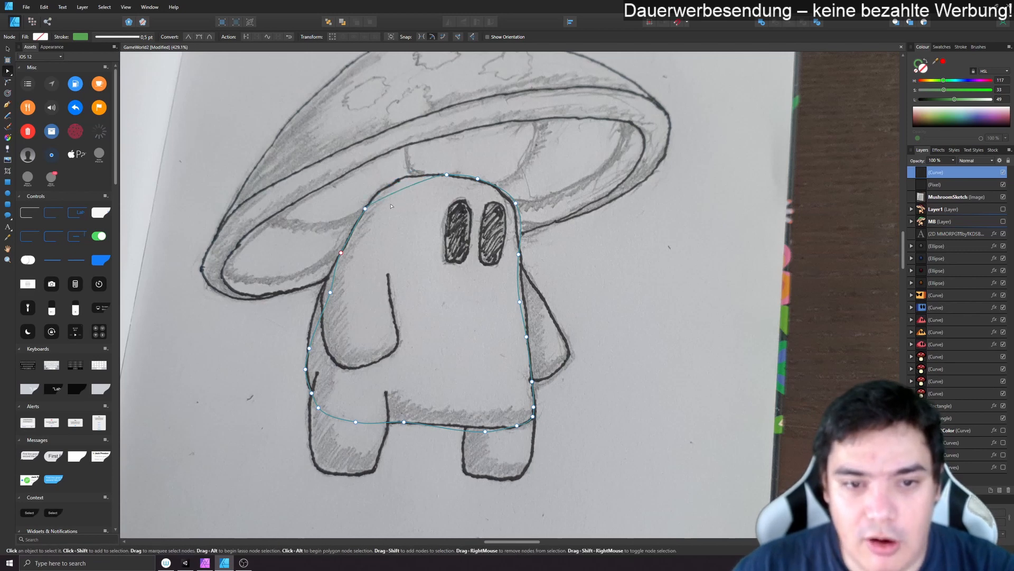
pyautogui.click(365, 209)
pyautogui.moveTo(370, 199); pyautogui.dragTo(381, 173)
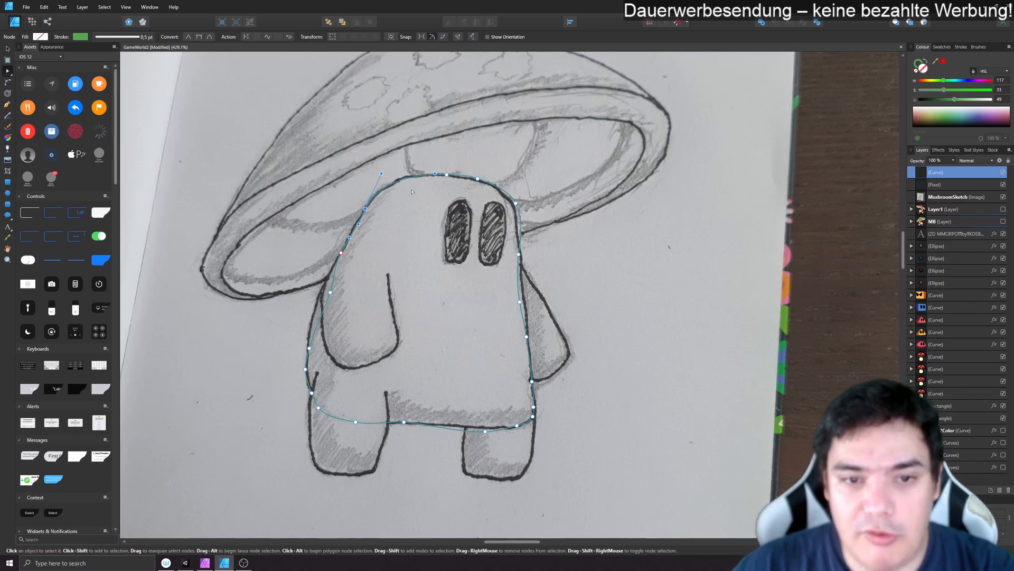
# - Remove the surplus nodes along the outline's right shoulder and right side, and shape the shoulder curve to the sketch
pyautogui.click(478, 179)
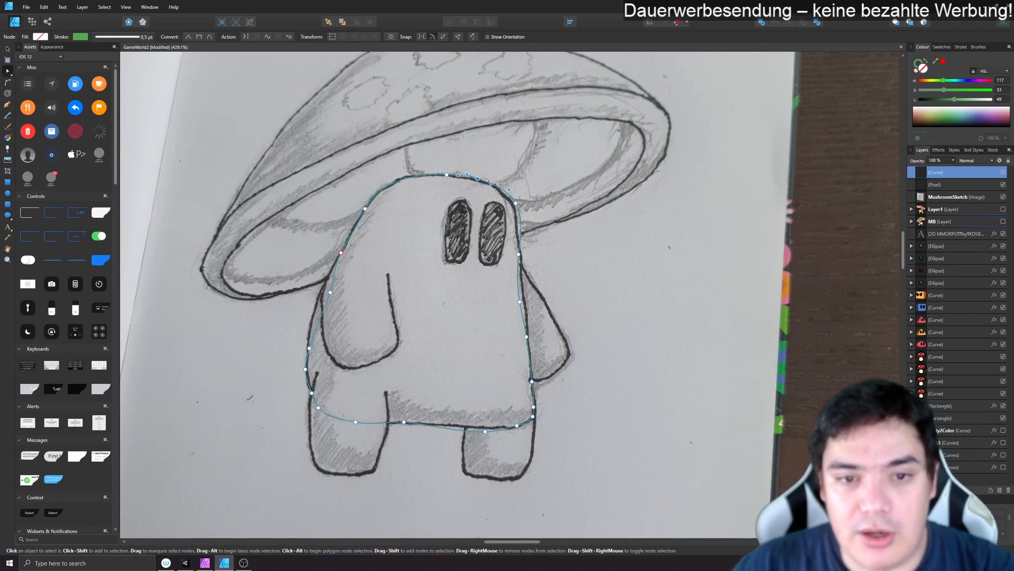
pyautogui.click(515, 203)
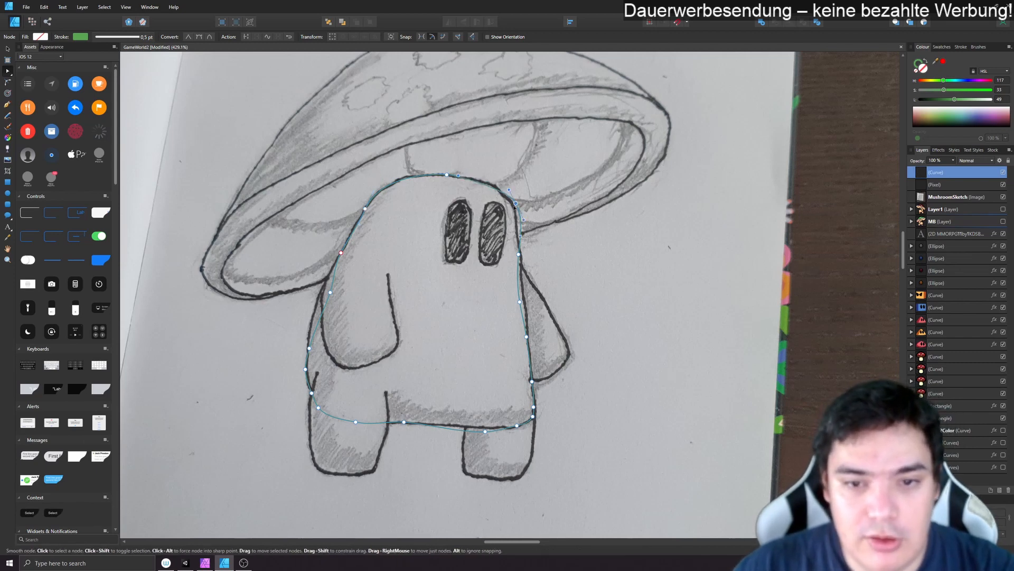
pyautogui.moveTo(516, 204); pyautogui.dragTo(499, 179)
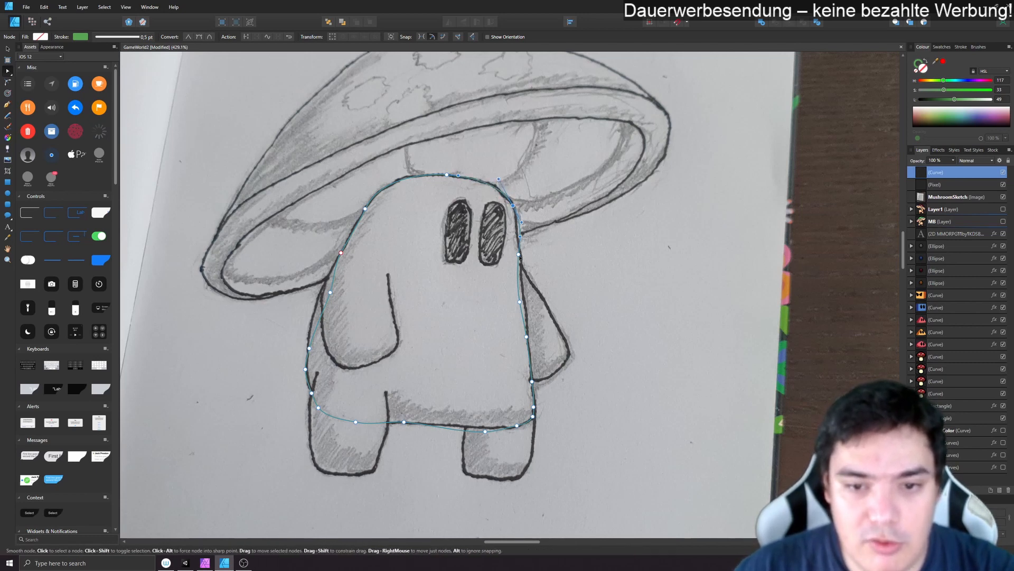
pyautogui.click(527, 337)
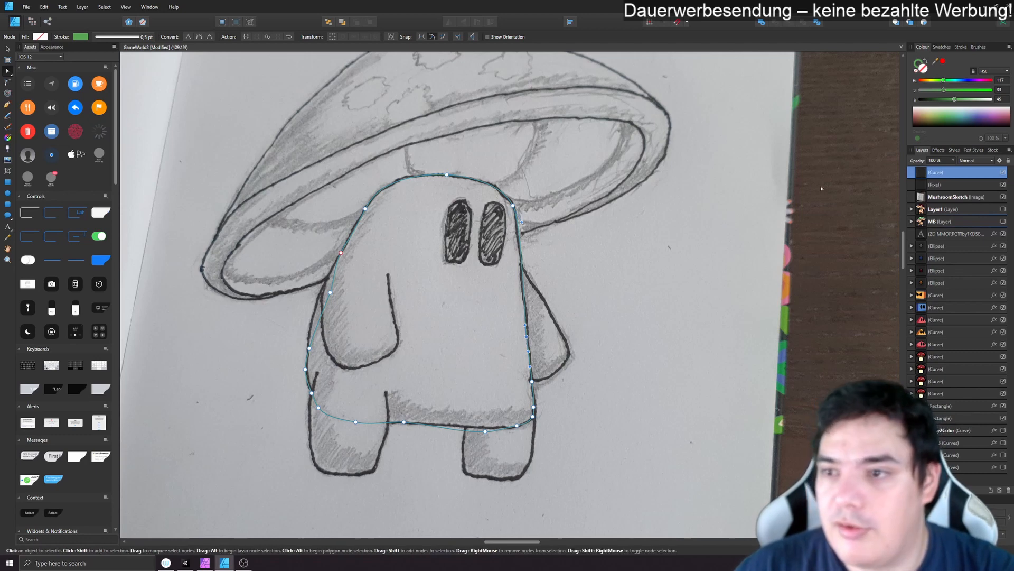
# - Set the body outline's stroke width to 1.5 pt
pyautogui.click(134, 37)
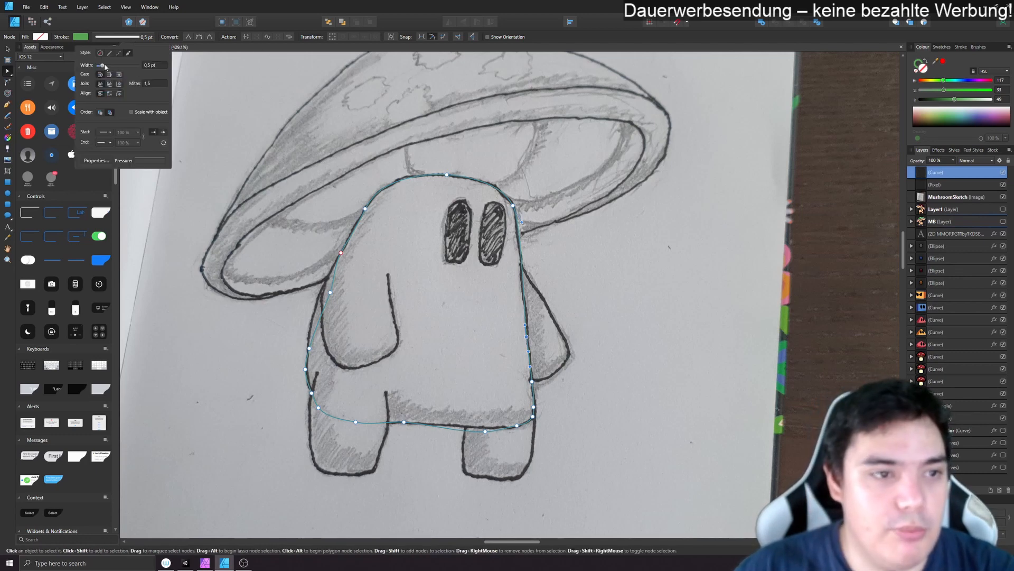
pyautogui.moveTo(104, 66); pyautogui.dragTo(107, 66)
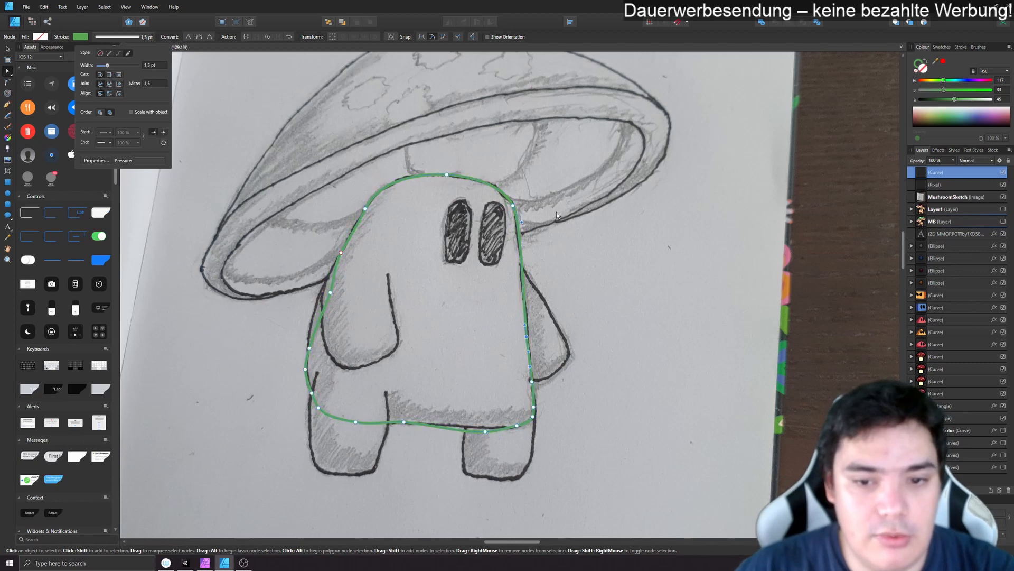
# - Delete the two surplus nodes around the body's lower right corner and reshape the bottom edge to match the sketch
pyautogui.click(532, 380)
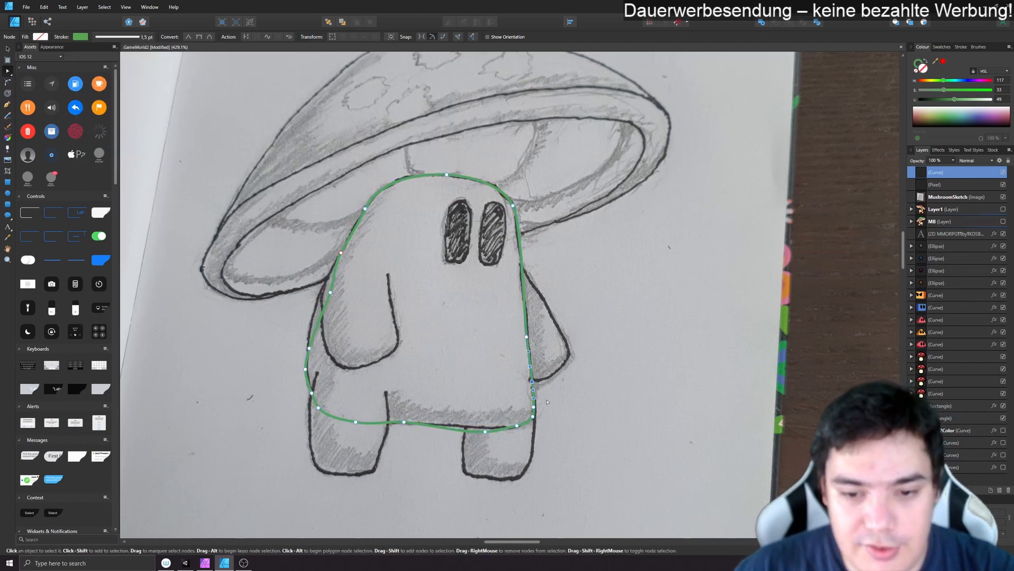
pyautogui.press('Delete')
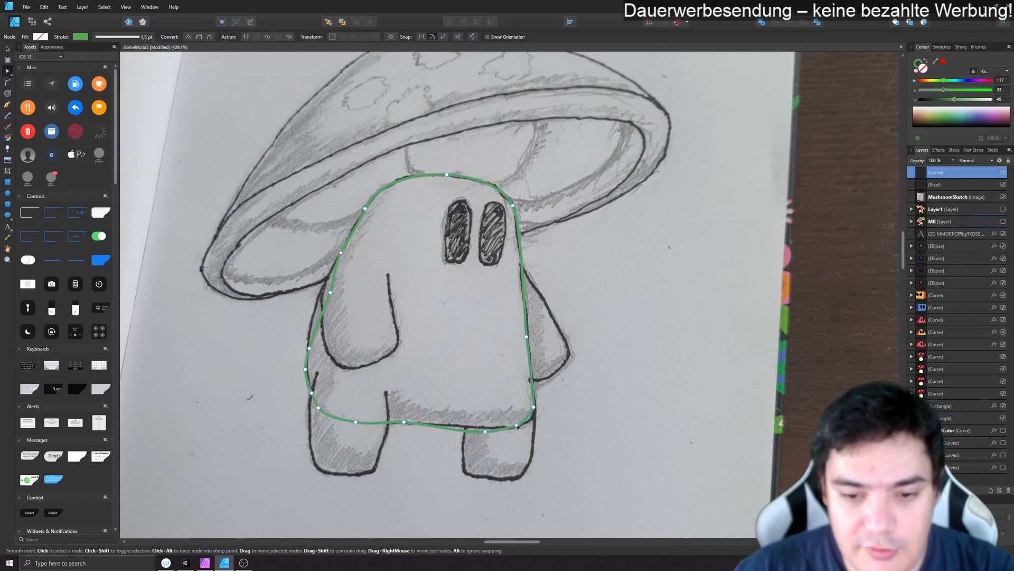
pyautogui.click(518, 426)
pyautogui.press('Delete')
pyautogui.moveTo(485, 431); pyautogui.dragTo(539, 430)
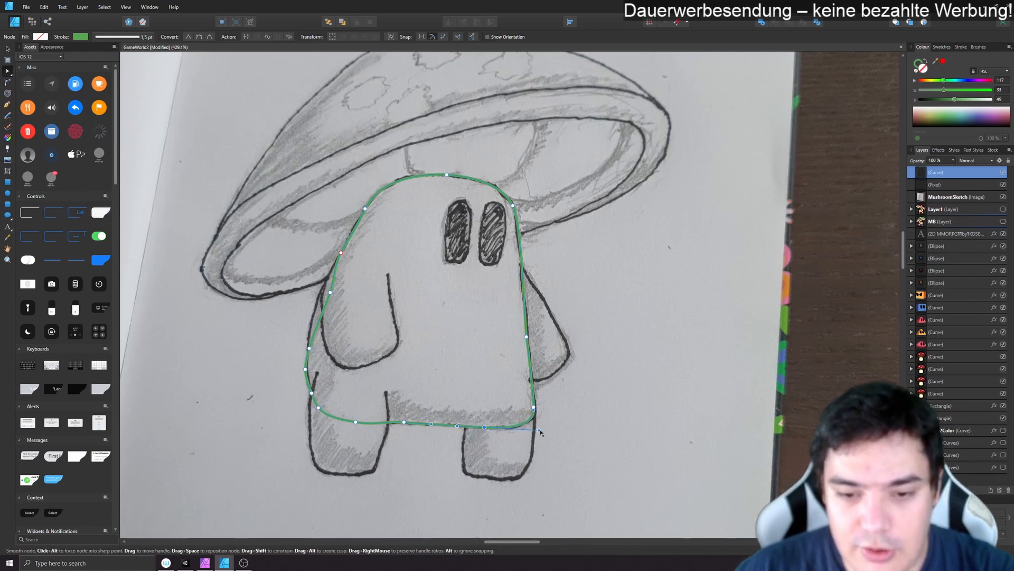
# - Delete the surplus nodes around the body's lower left corner and along its bottom edge, and raise the bottom edge's left node onto the sketch line
pyautogui.click(355, 423)
pyautogui.moveTo(355, 423); pyautogui.dragTo(308, 419)
pyautogui.click(318, 408)
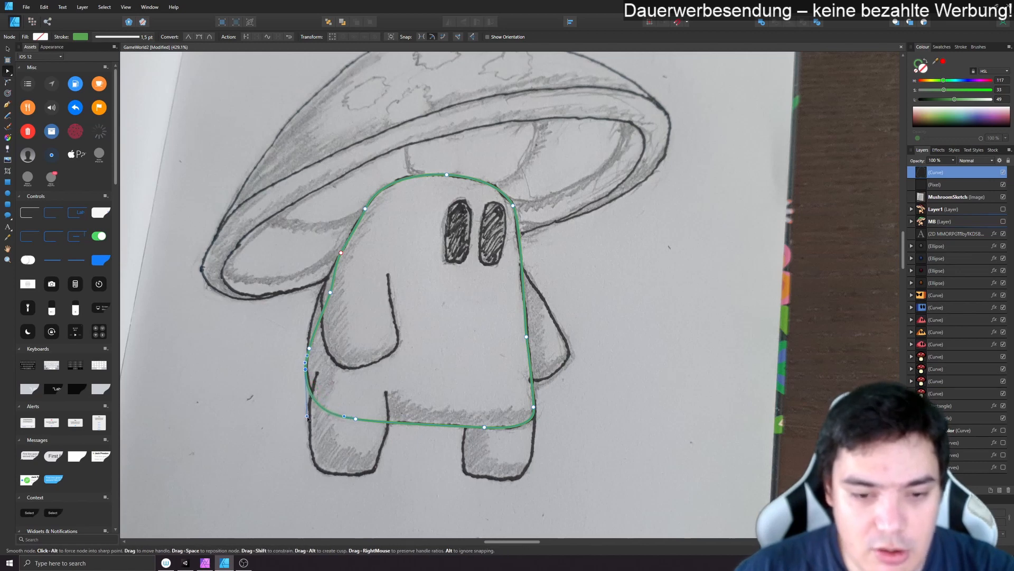
pyautogui.click(353, 418)
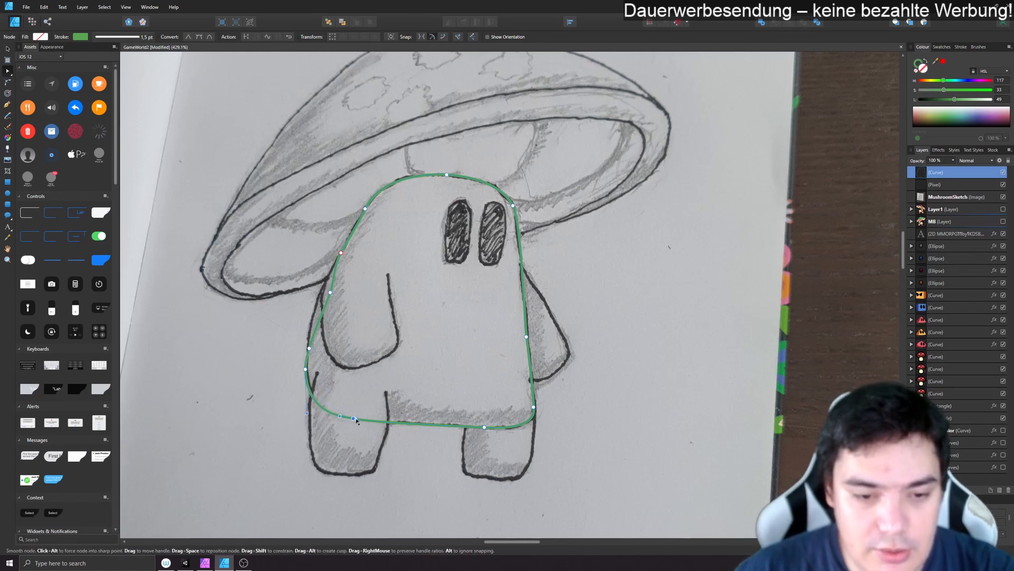
pyautogui.hotkey('ctrl', 'z')
pyautogui.click(371, 420)
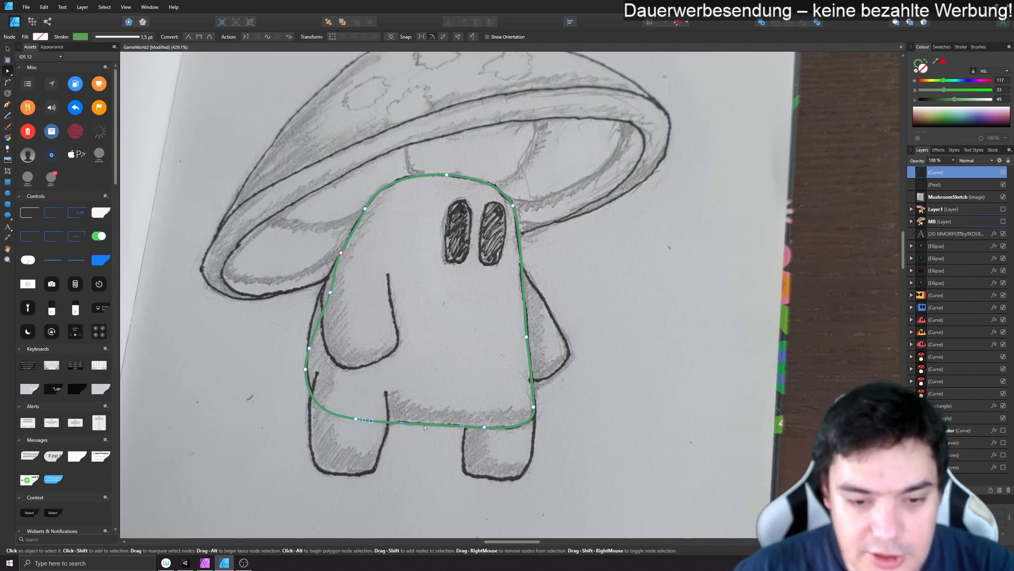
pyautogui.click(427, 424)
pyautogui.hotkey('ctrl', 'z')
pyautogui.hotkey('ctrl', 'z')
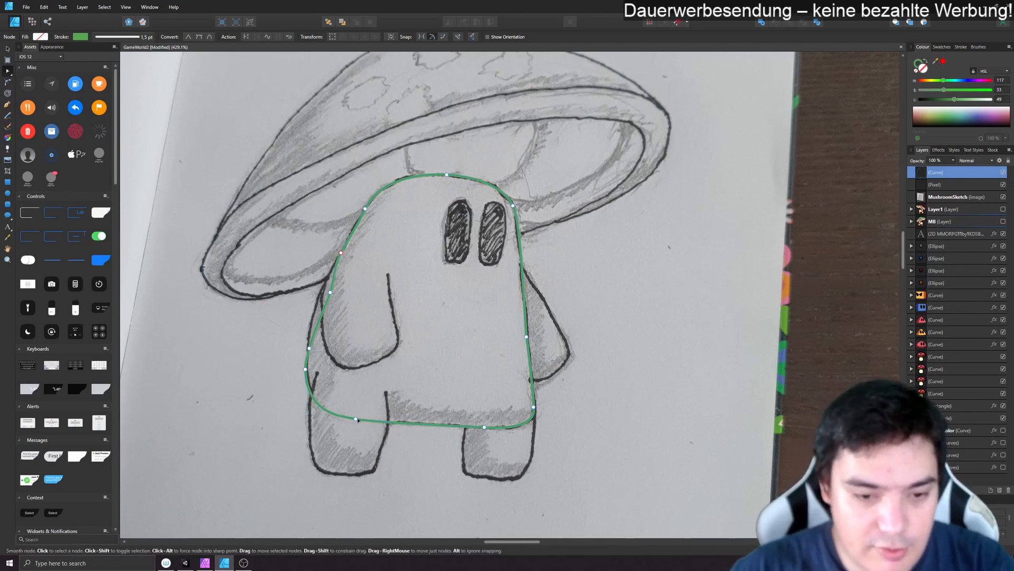
# - Refine the body's lower left curve, delete the surplus node on the left side, and move the node above it out to the sketched outline
pyautogui.click(356, 420)
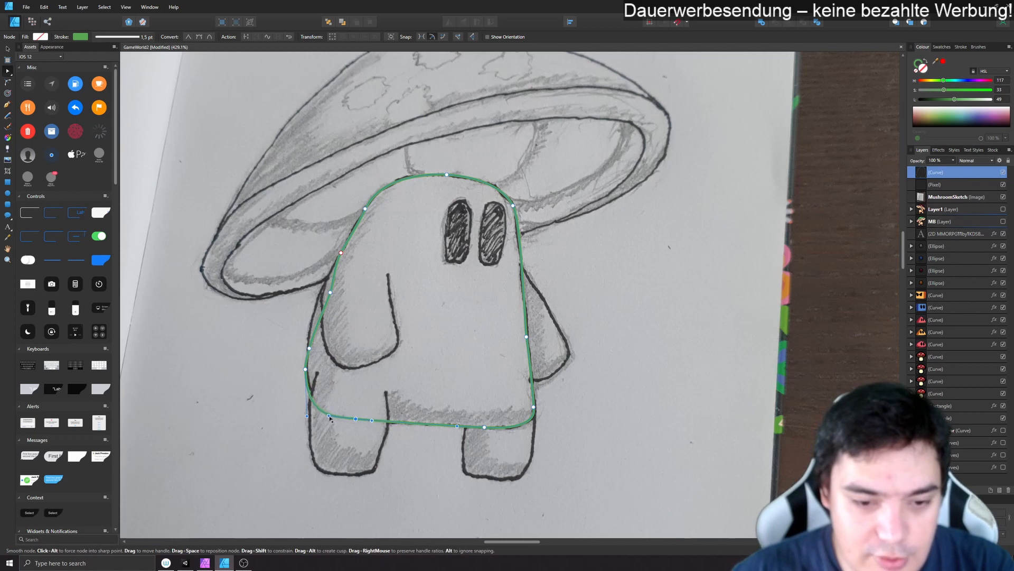
pyautogui.moveTo(330, 416); pyautogui.dragTo(336, 417)
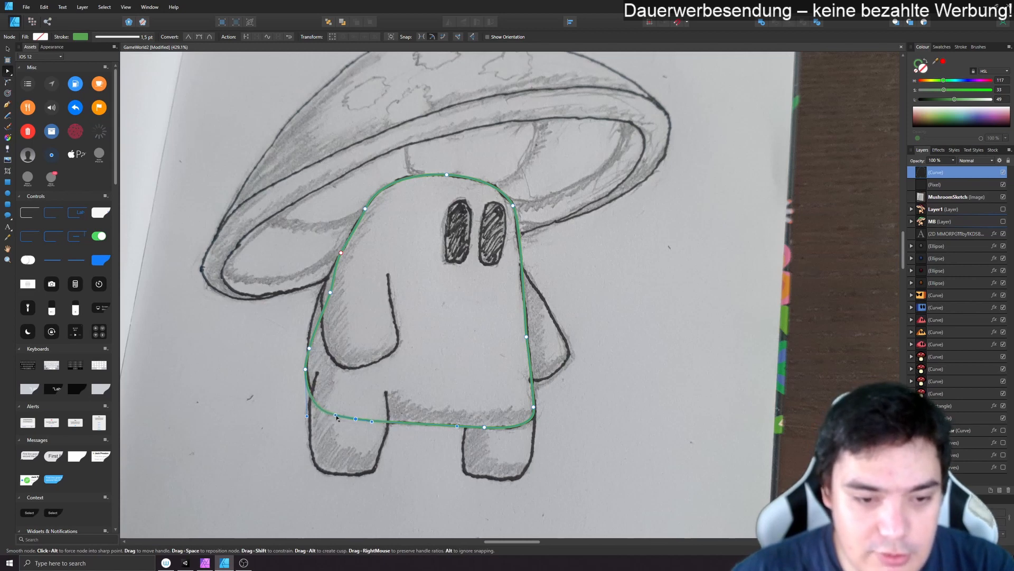
pyautogui.press('Delete')
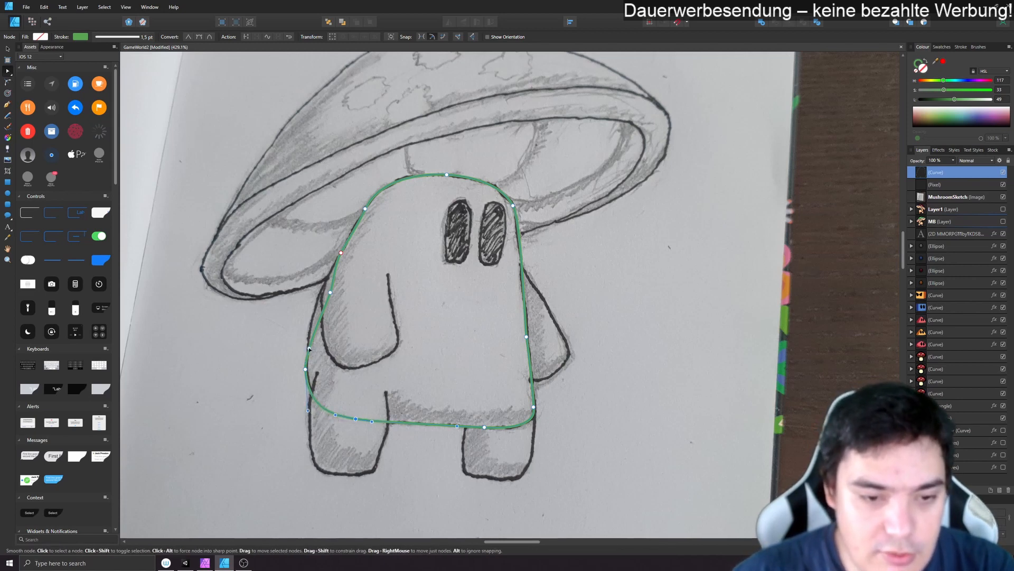
pyautogui.moveTo(328, 291); pyautogui.dragTo(320, 296)
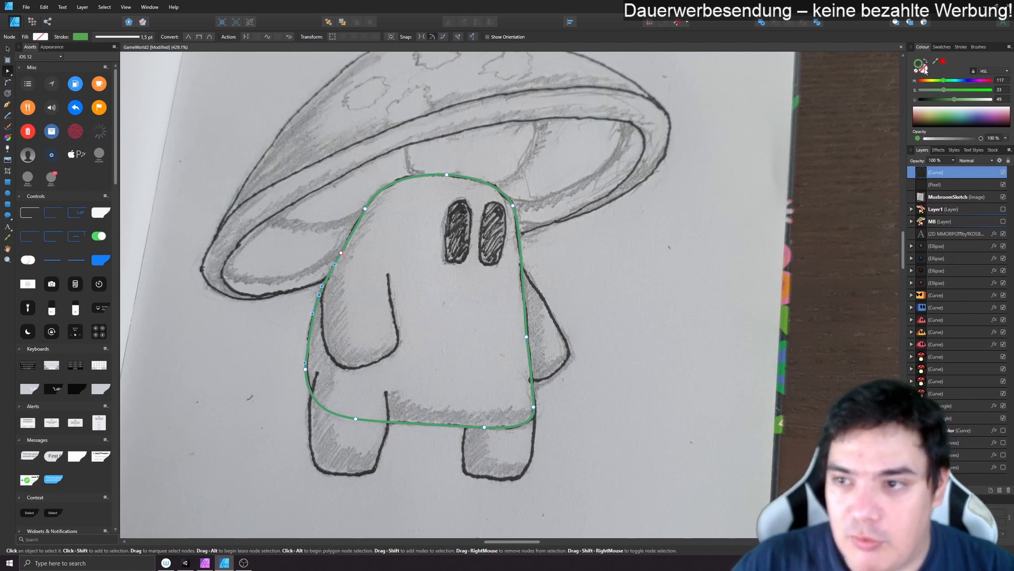
# - Set the body outline's stroke colour to black and its width to 2 pt
pyautogui.doubleClick(921, 64)
pyautogui.moveTo(458, 285)
pyautogui.mouseDown()
pyautogui.moveTo(403, 345)
pyautogui.moveTo(518, 274)
pyautogui.moveTo(419, 340)
pyautogui.moveTo(384, 353)
pyautogui.moveTo(346, 346)
pyautogui.mouseUp()
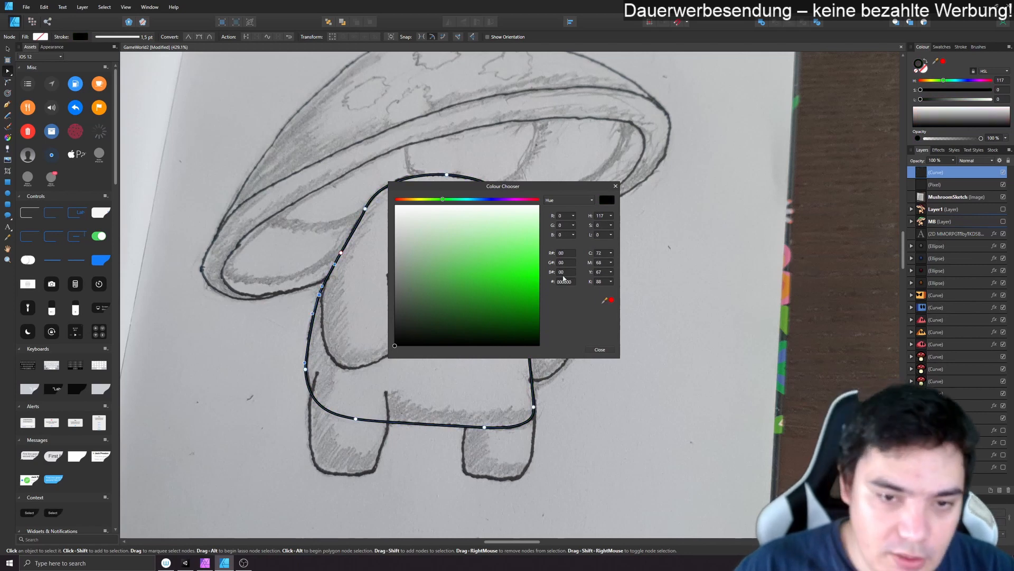
pyautogui.click(600, 349)
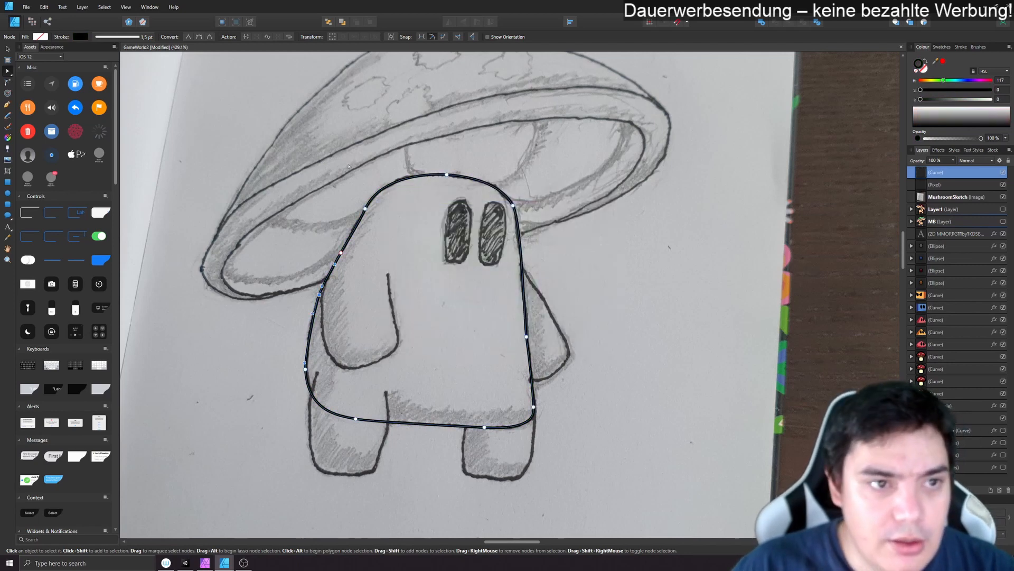
pyautogui.click(127, 38)
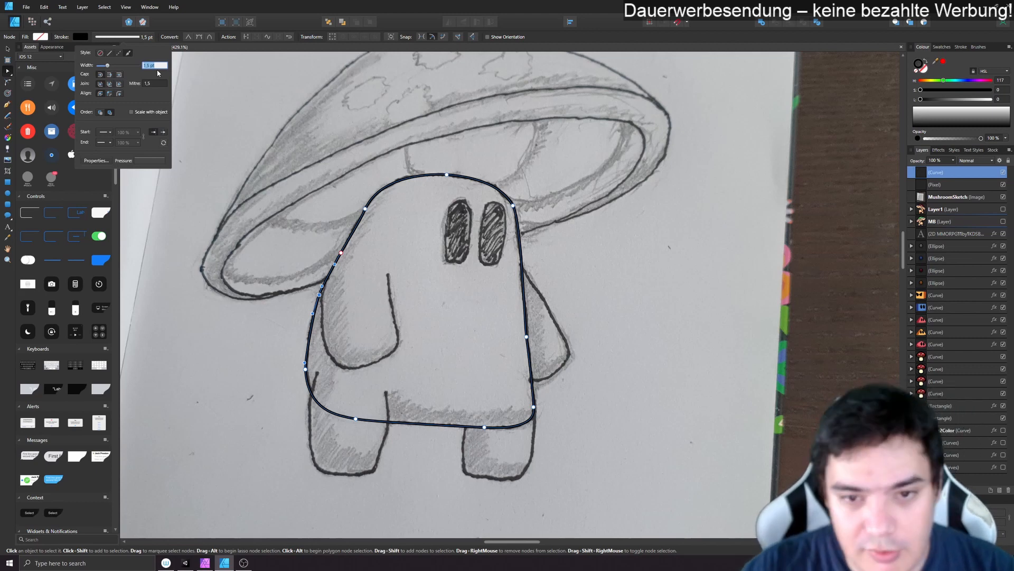
pyautogui.write('2')
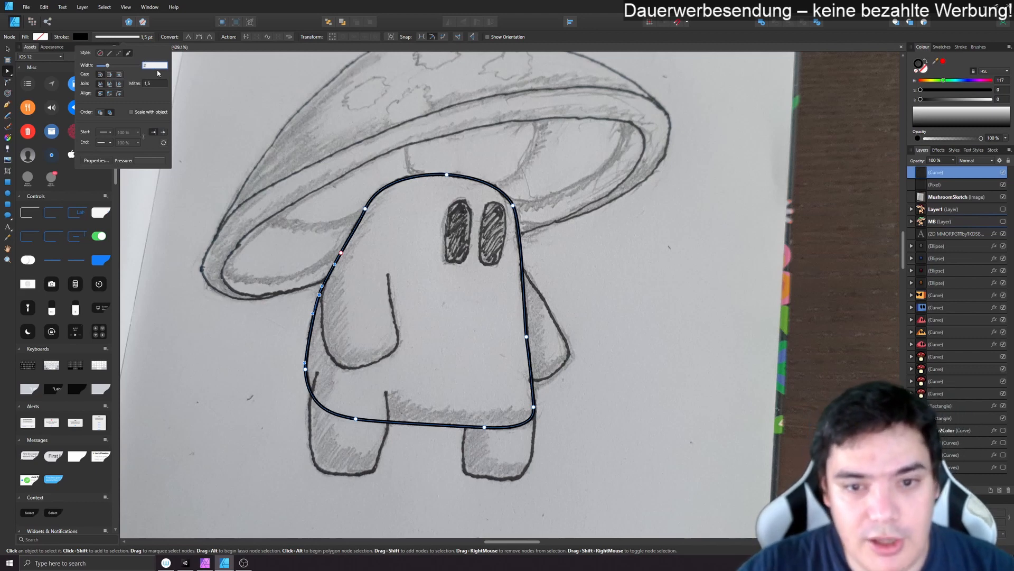
pyautogui.press('Return')
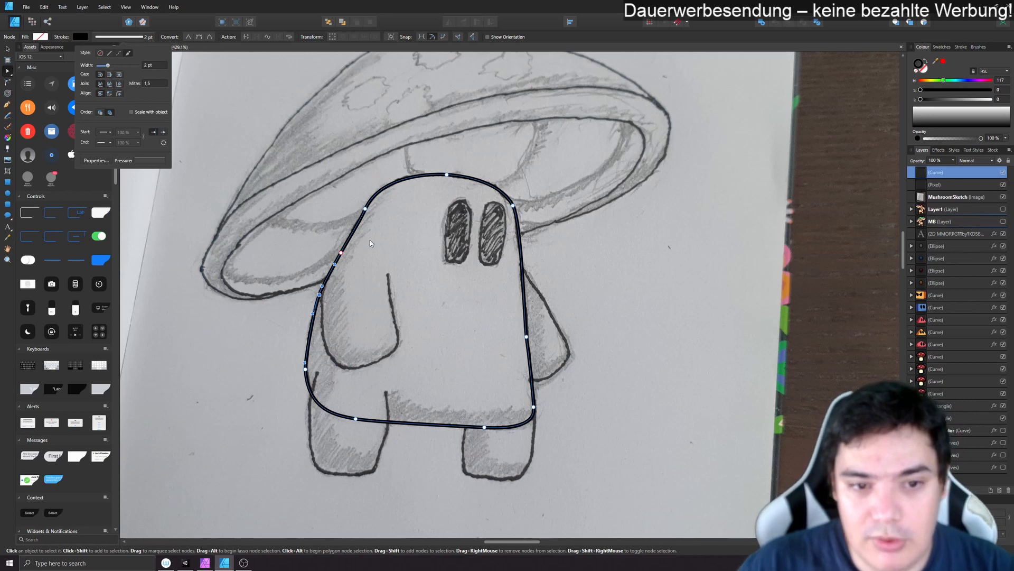
# - Adjust the curve handles at the body's upper left shoulder and deselect the outline
pyautogui.click(365, 210)
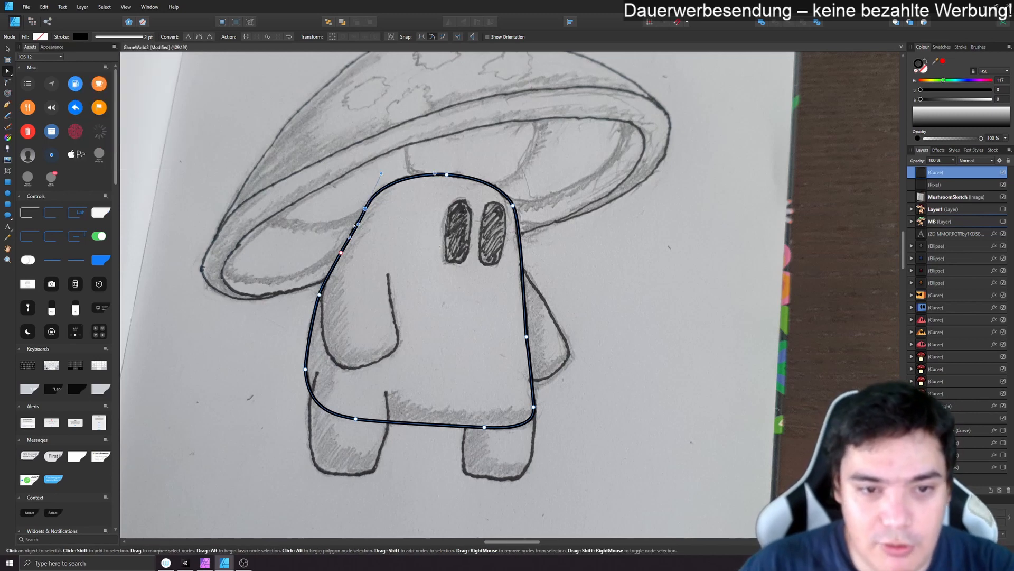
pyautogui.moveTo(357, 224); pyautogui.dragTo(355, 220)
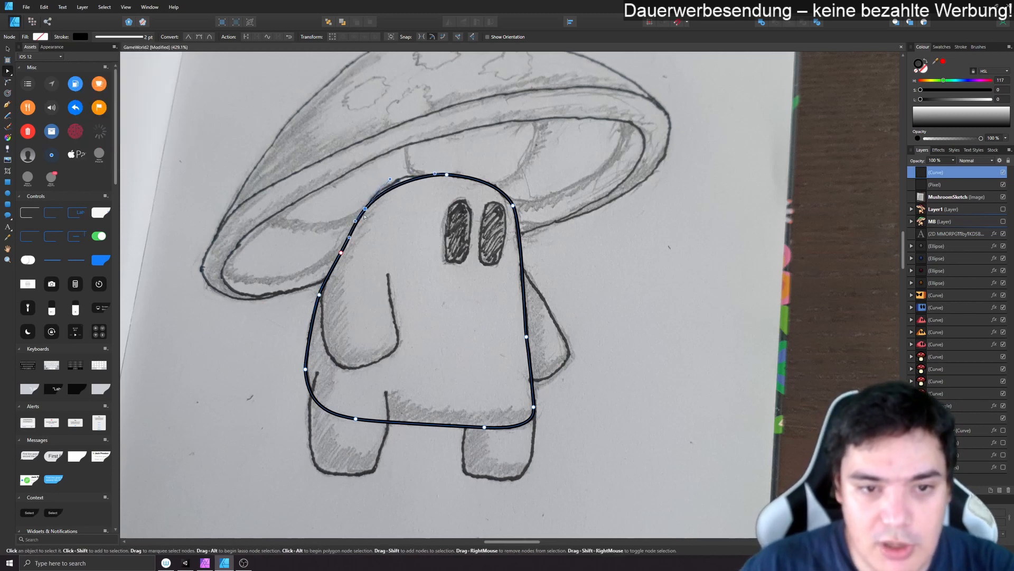
pyautogui.click(655, 353)
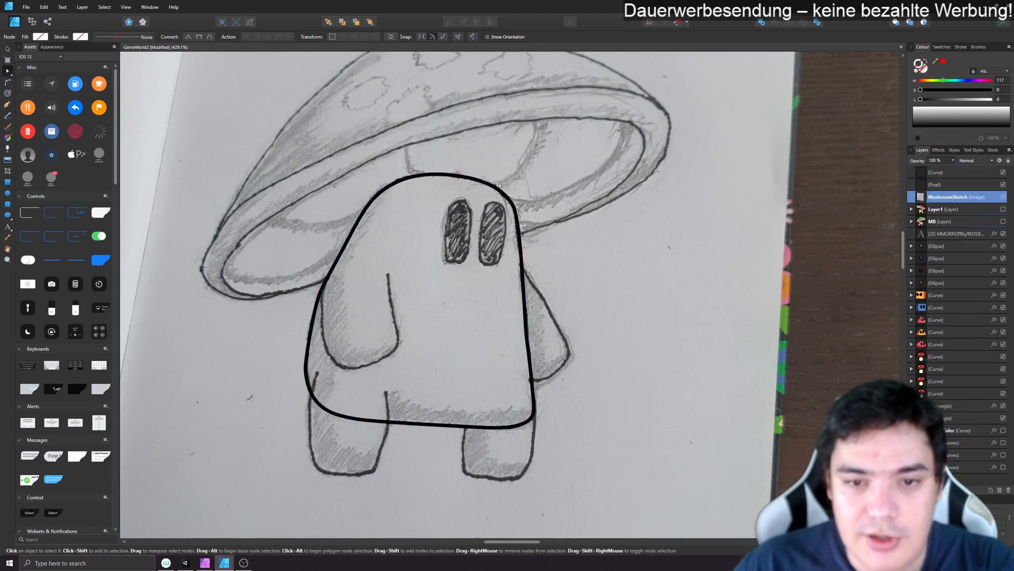
# - Fill the body shape with a light peach tone (H 23, S 64, L 80) sampled with the colour picker
pyautogui.click(495, 191)
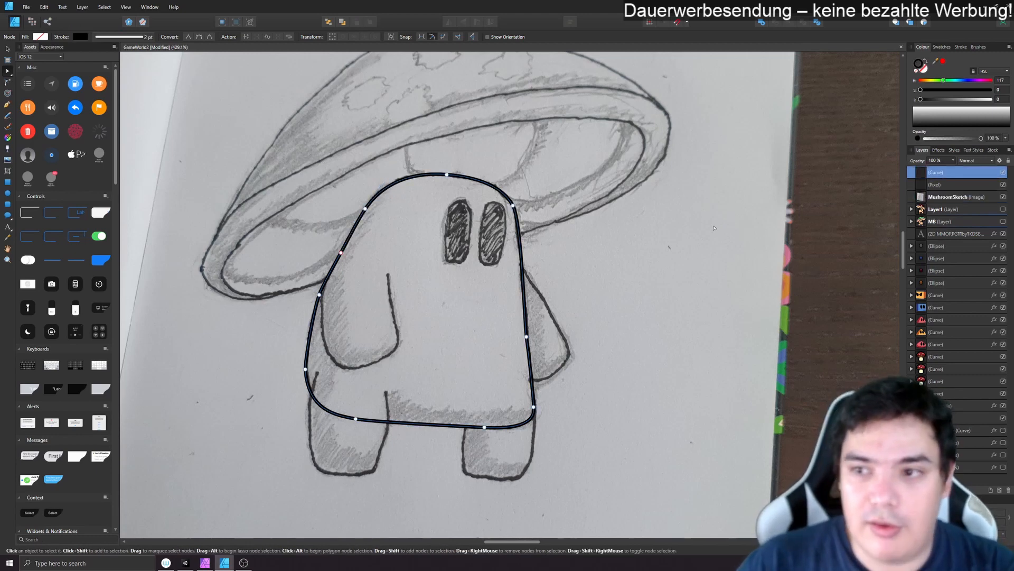
pyautogui.click(925, 74)
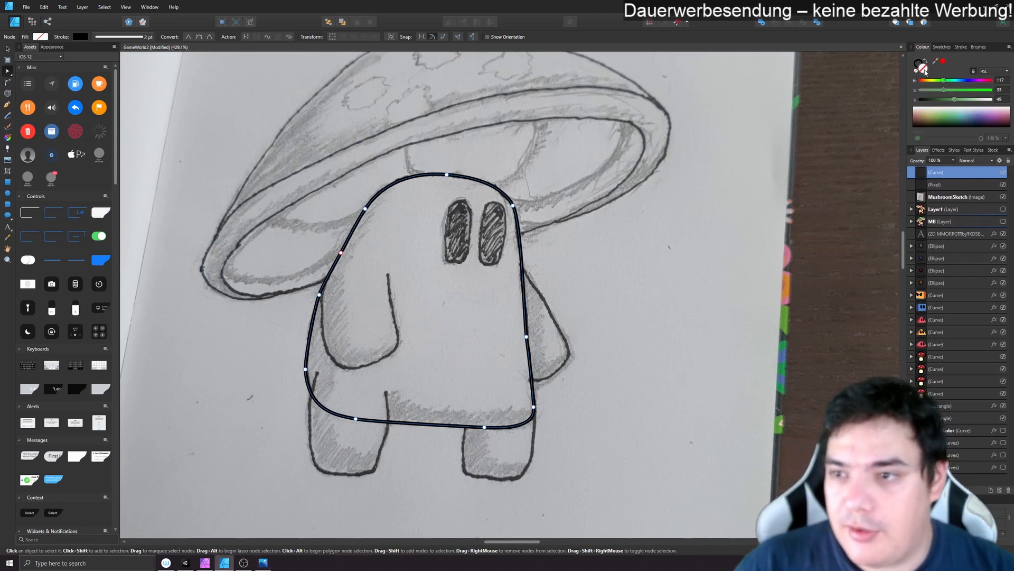
pyautogui.doubleClick(925, 73)
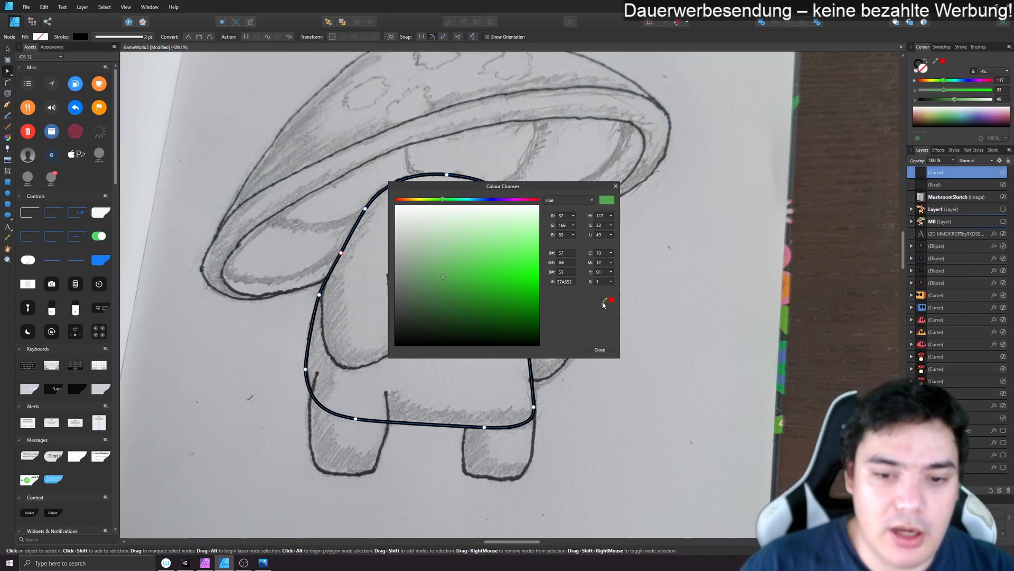
pyautogui.moveTo(604, 305); pyautogui.dragTo(1013, 274)
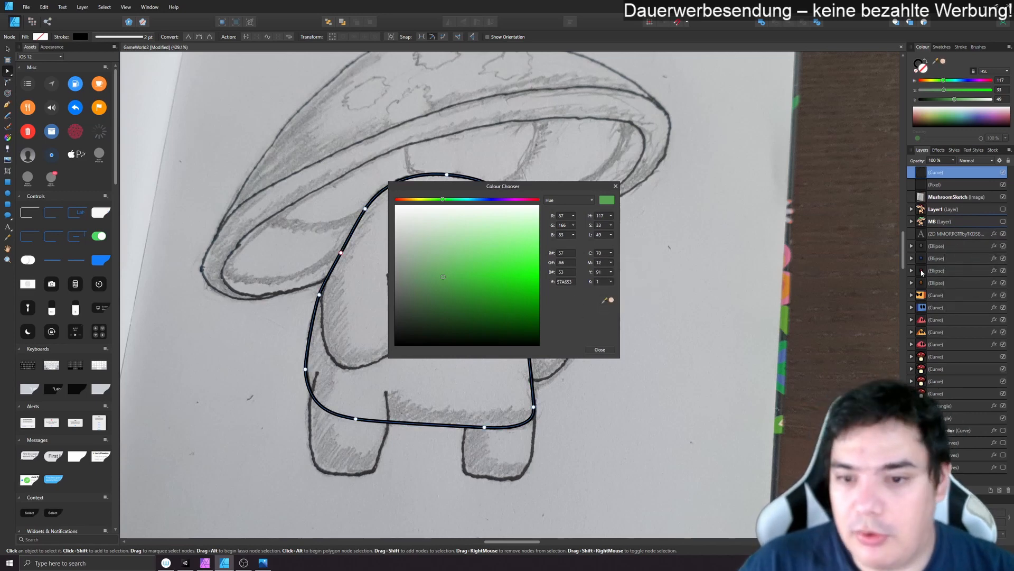
pyautogui.click(611, 301)
pyautogui.click(599, 349)
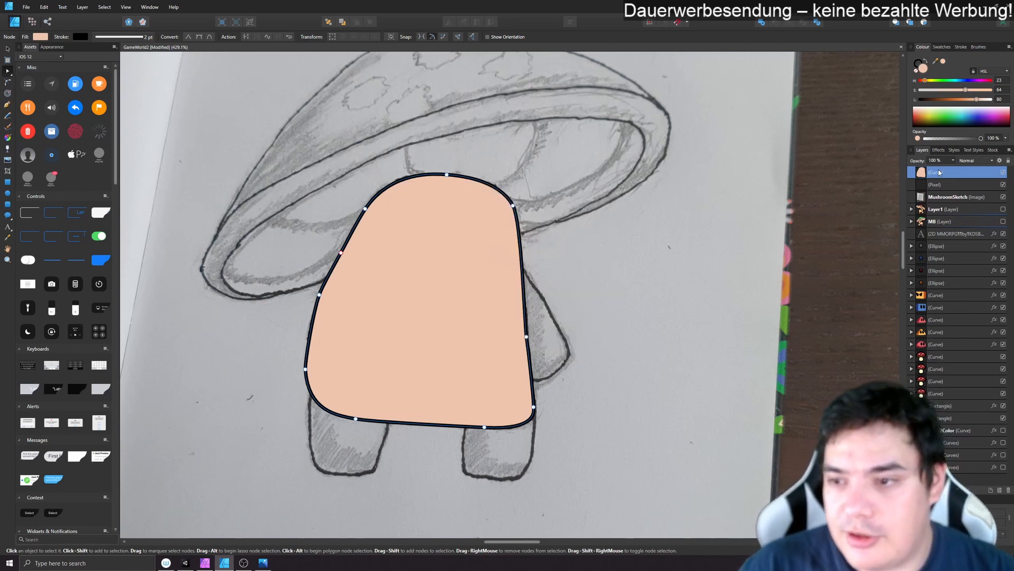
# - Move the MushroomSketch image above the body curve in the layer order and set its opacity to 50 %
pyautogui.click(833, 207)
pyautogui.moveTo(939, 202); pyautogui.dragTo(938, 169)
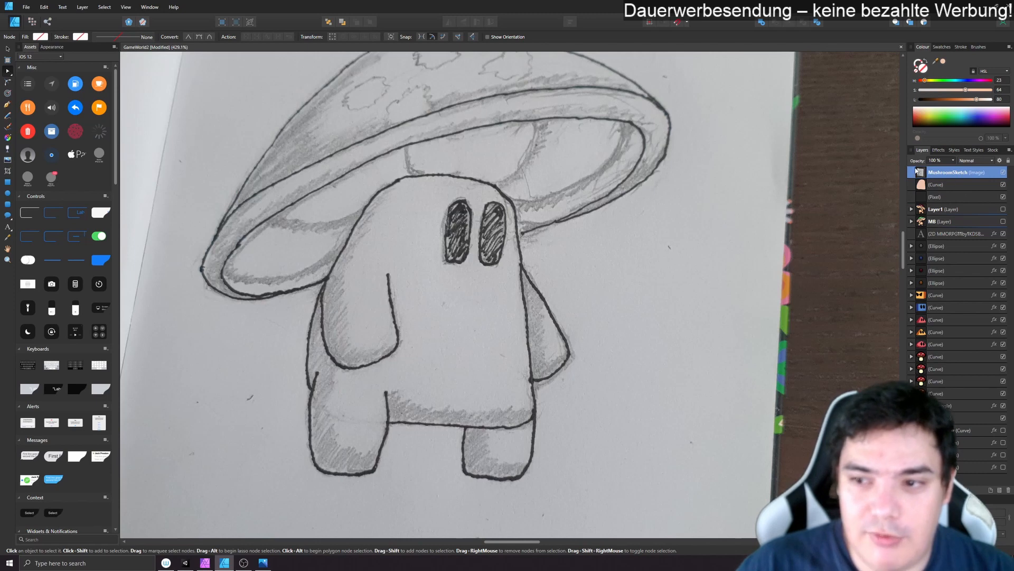
pyautogui.click(943, 161)
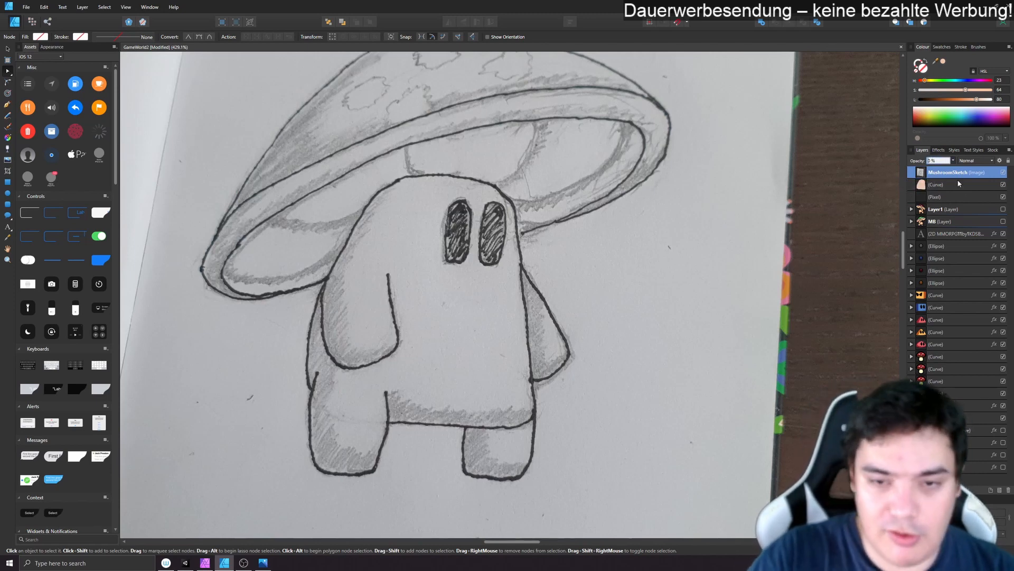
pyautogui.write('50')
pyautogui.press('Return')
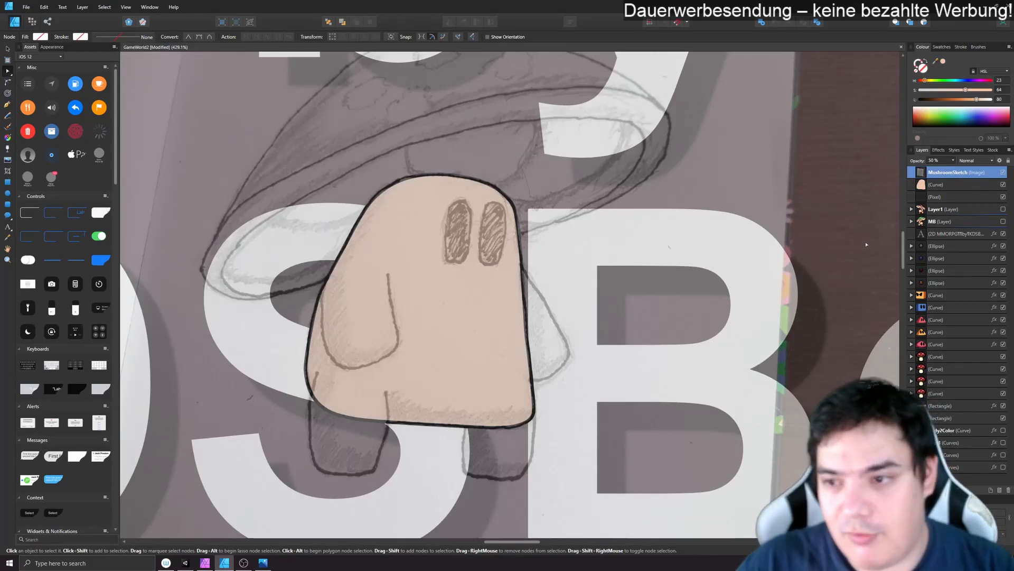
# - Try nesting the body curve inside the pixel layer and take it back out
pyautogui.click(941, 184)
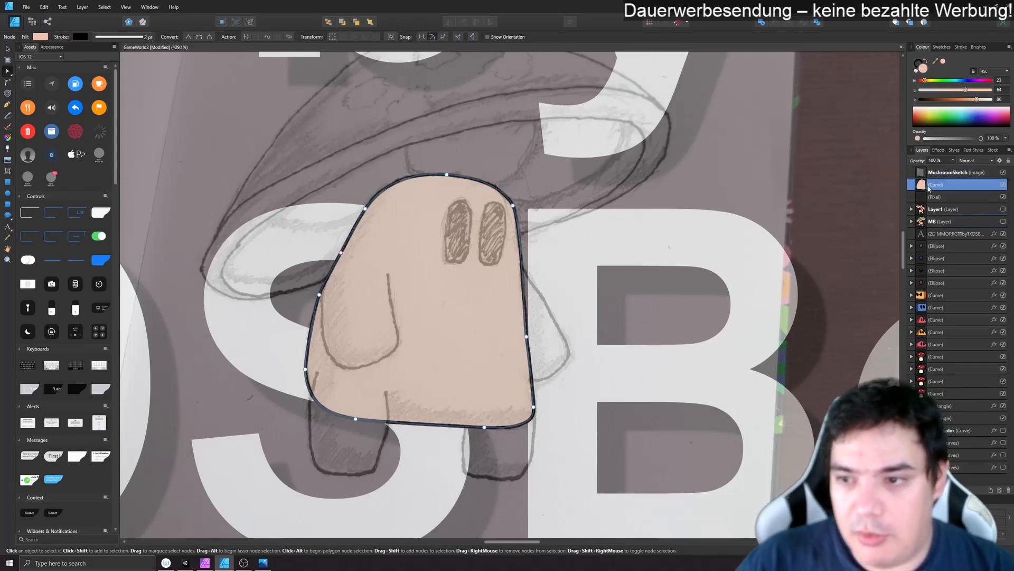
pyautogui.press('Delete')
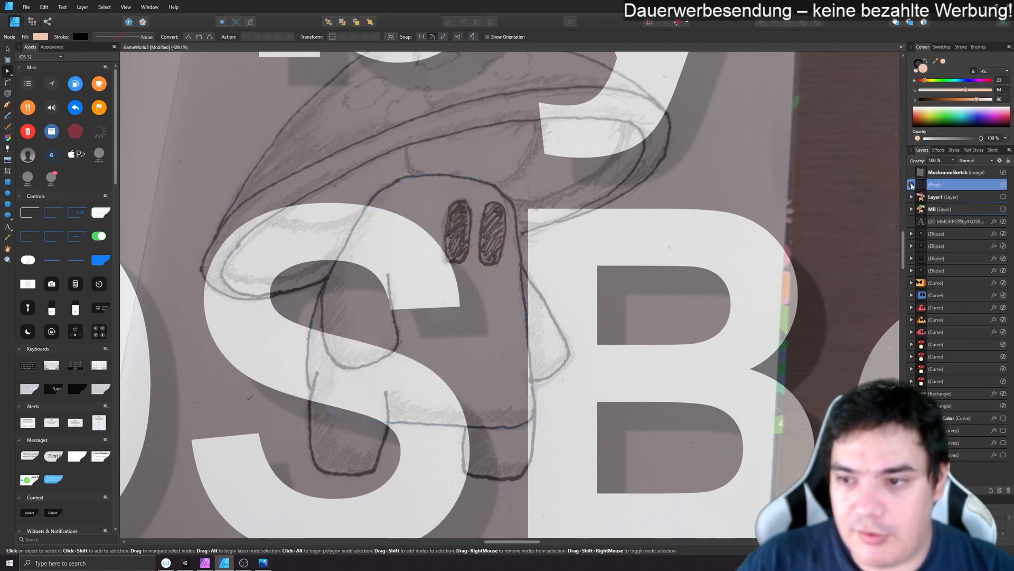
pyautogui.click(912, 185)
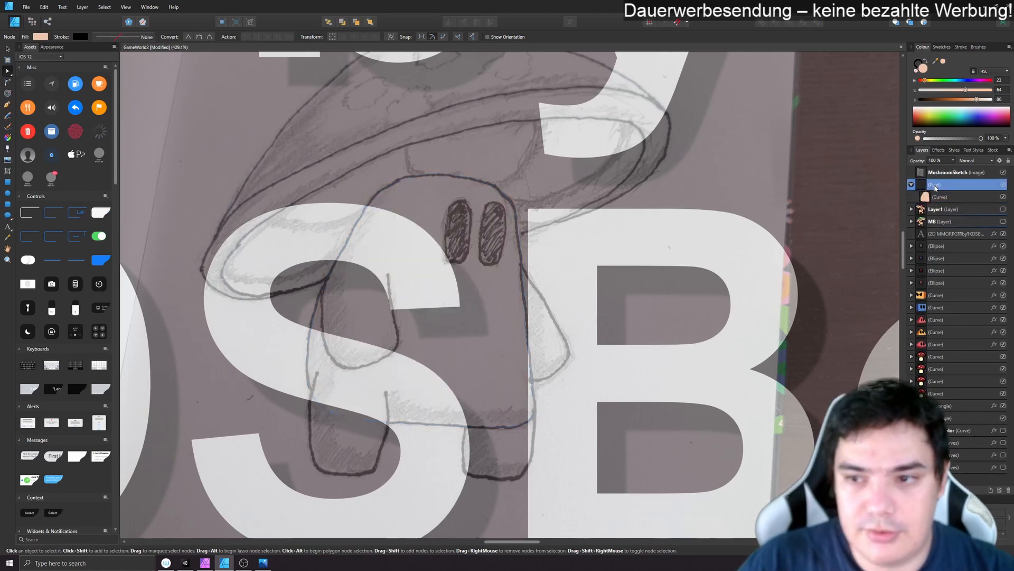
pyautogui.moveTo(943, 198); pyautogui.dragTo(943, 181)
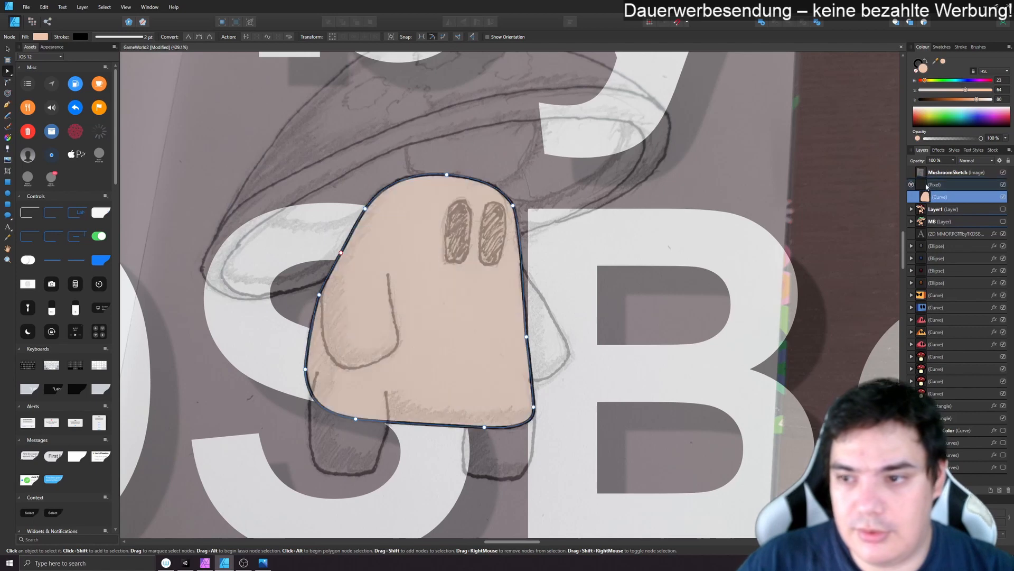
# - Replace the pixel layer with a new layer placed below MushroomSketch, and put the body curve inside it
pyautogui.click(989, 491)
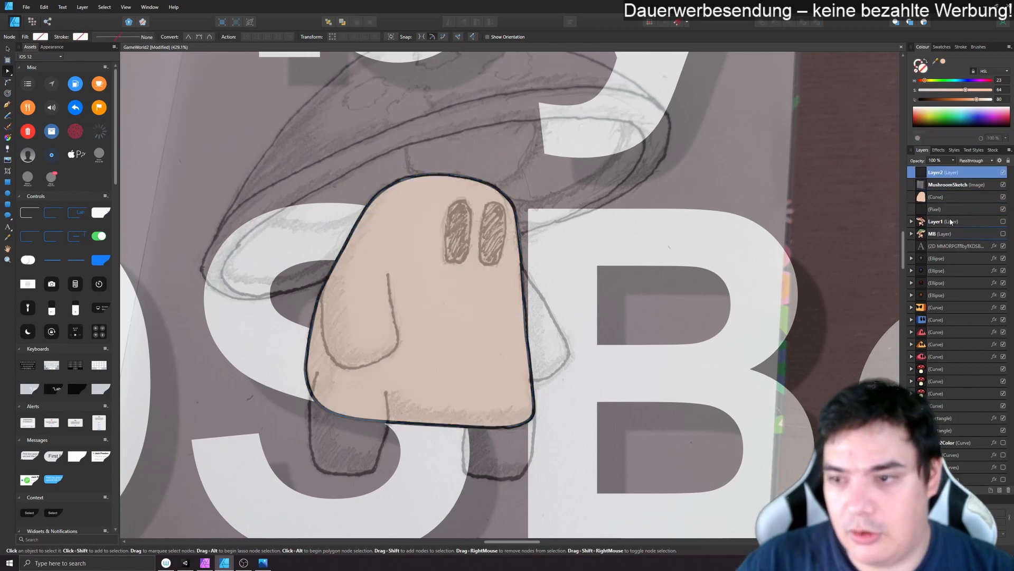
pyautogui.click(943, 211)
pyautogui.press('Delete')
pyautogui.moveTo(941, 176); pyautogui.dragTo(950, 186)
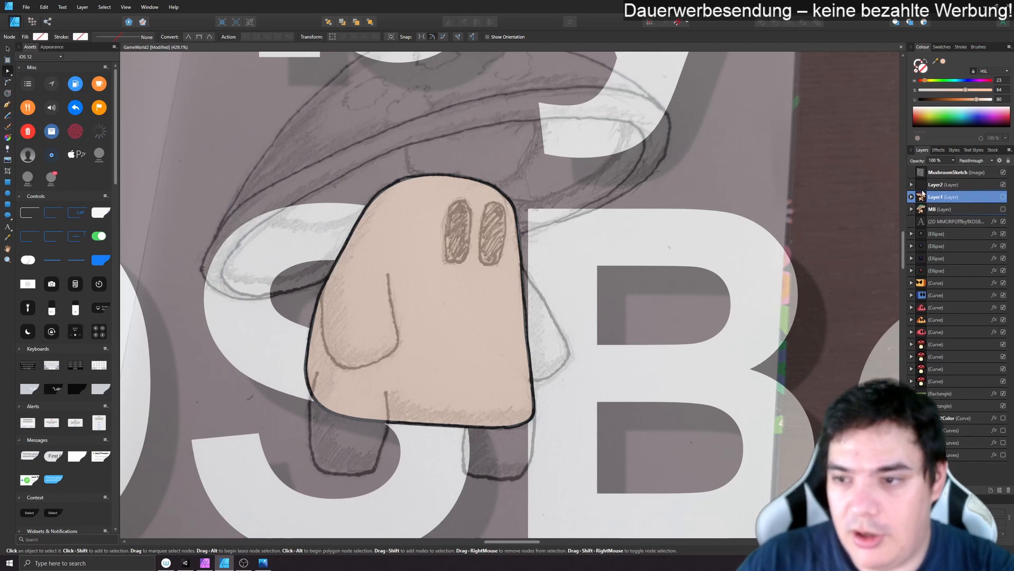
pyautogui.click(911, 185)
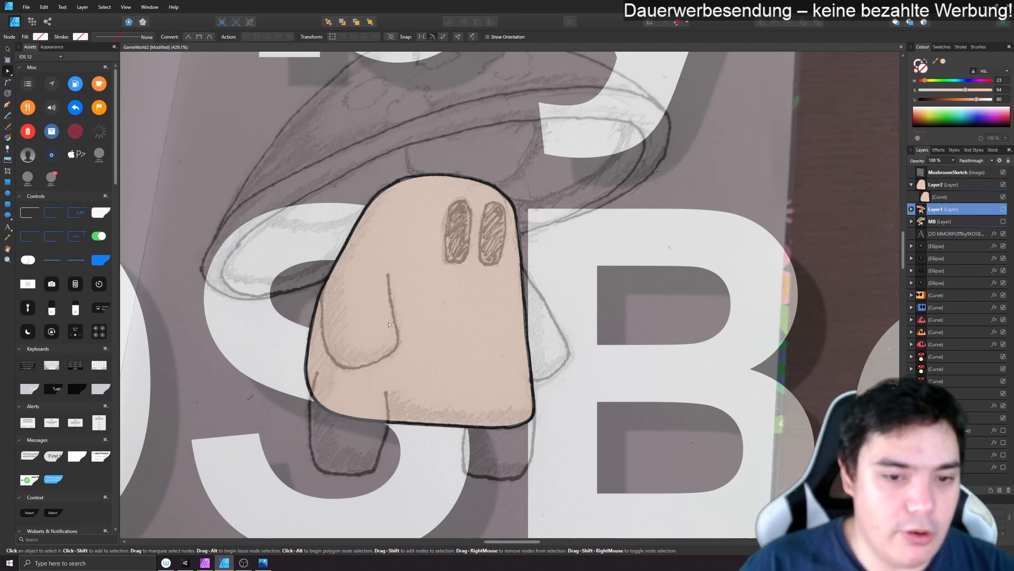
# - Trace the sketched left arm as one U-shaped brush stroke on Layer2 and set its stroke colour to black
pyautogui.press('b')
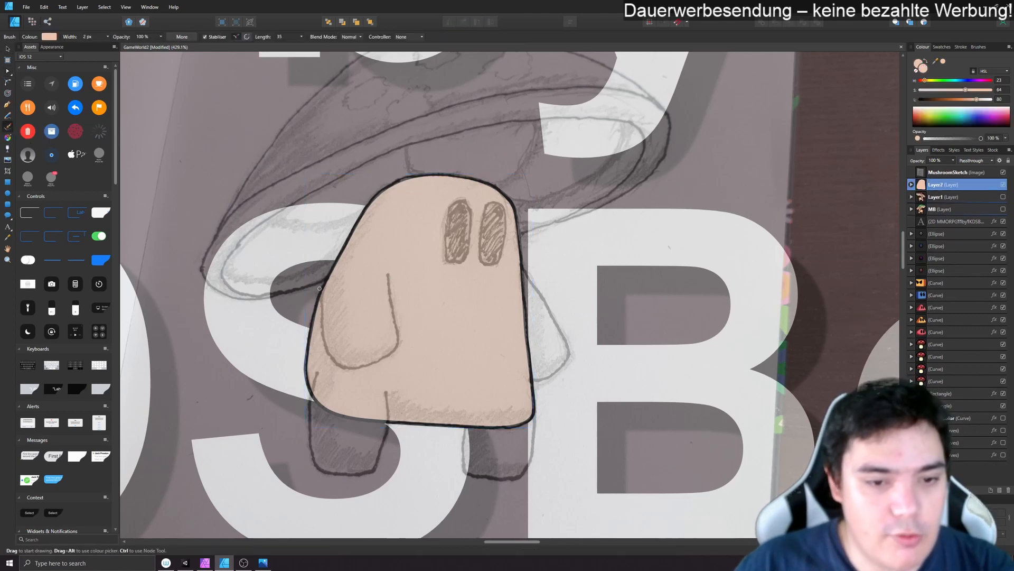
pyautogui.moveTo(333, 366); pyautogui.dragTo(383, 367)
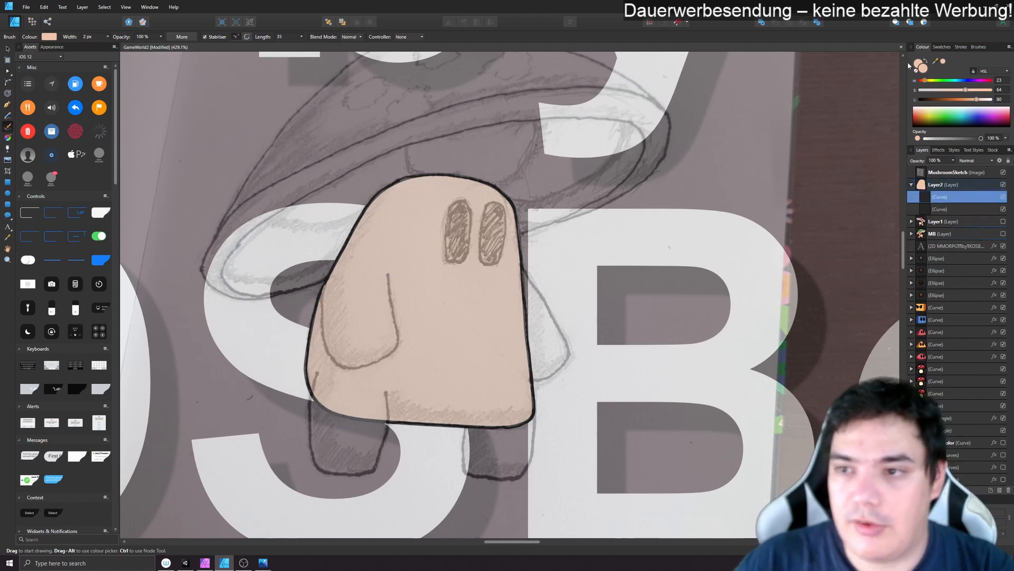
pyautogui.press('v')
pyautogui.click(81, 37)
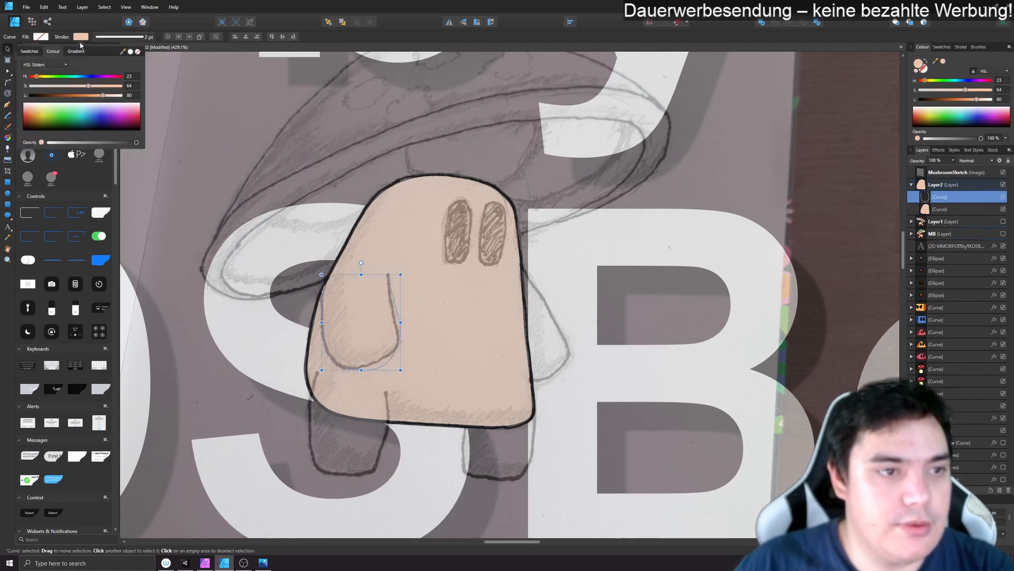
pyautogui.moveTo(102, 96); pyautogui.dragTo(1, 78)
pyautogui.click(8, 70)
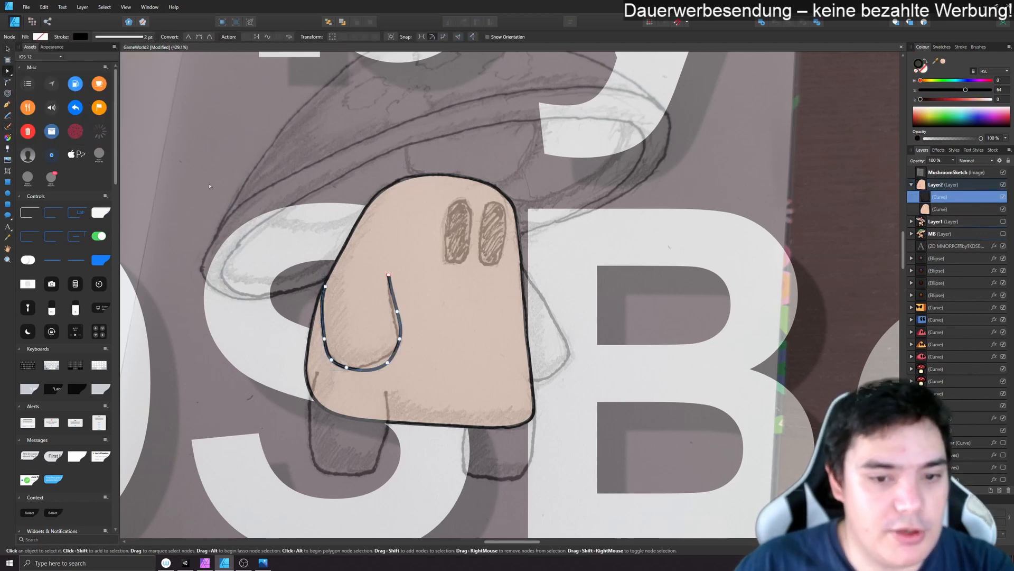
# - Simplify the inner side of the left arm stroke by deleting its extra middle node and adjusting the lower bend
pyautogui.click(395, 312)
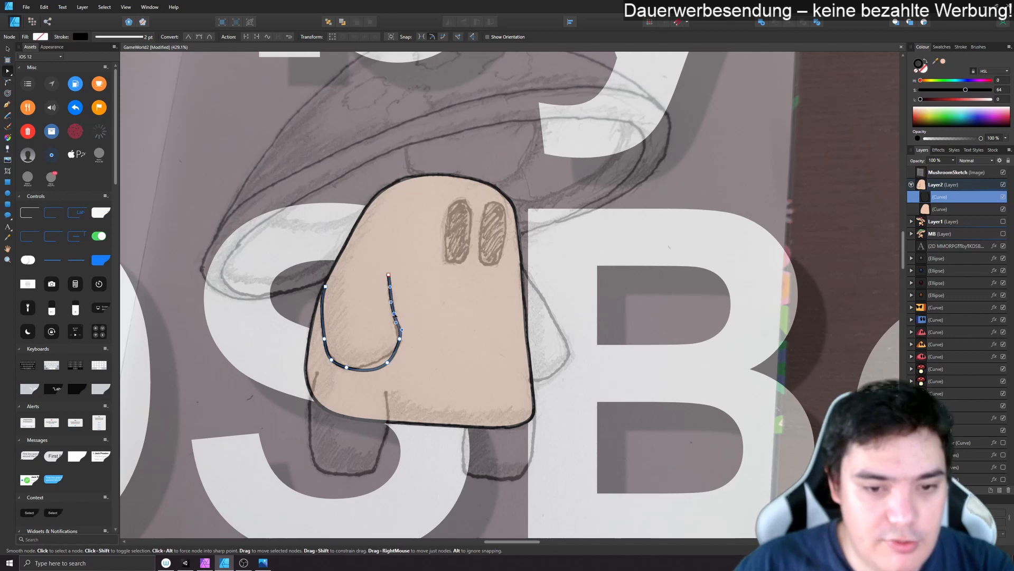
pyautogui.click(400, 339)
pyautogui.press('Delete')
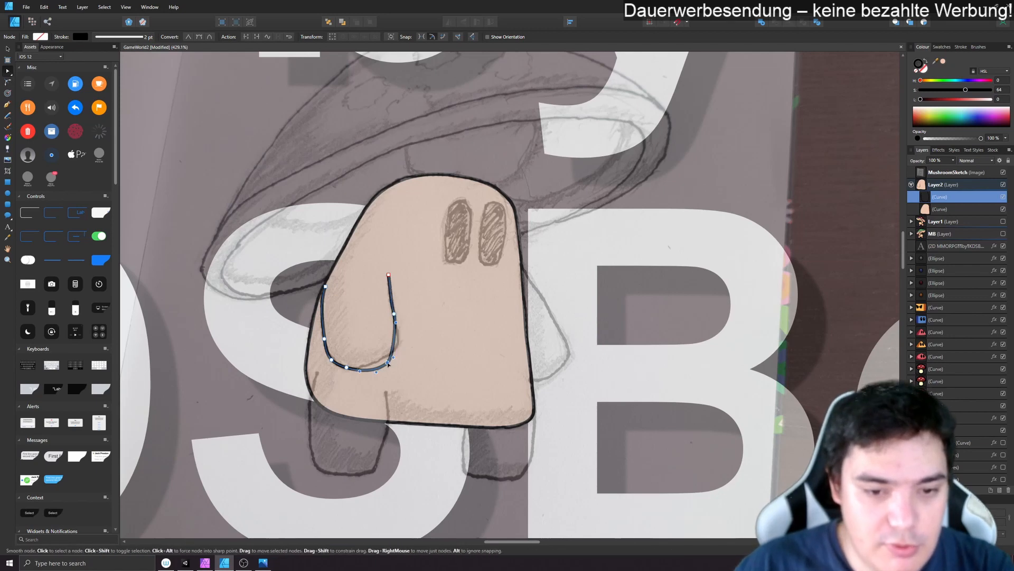
pyautogui.moveTo(388, 364); pyautogui.dragTo(404, 345)
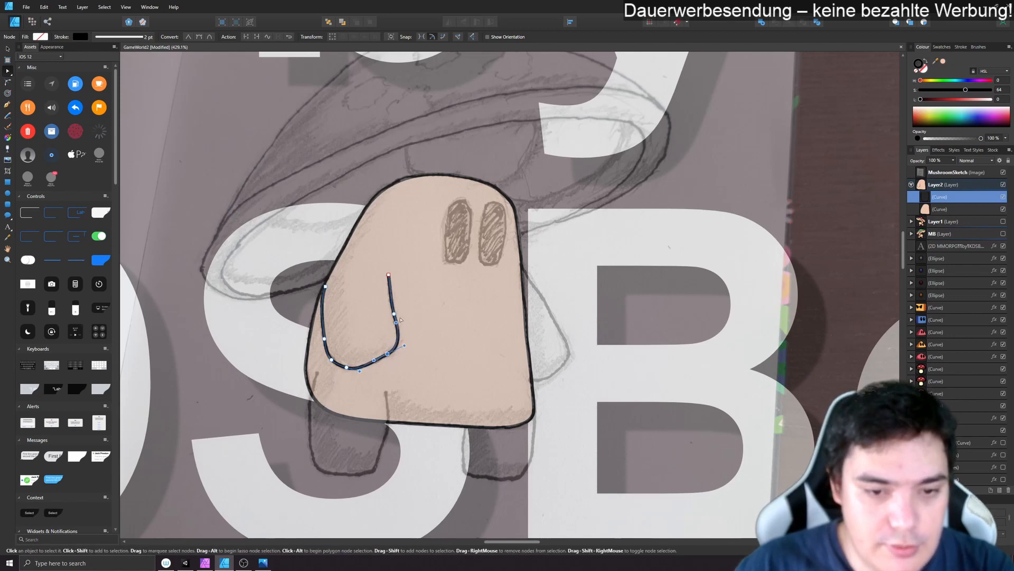
pyautogui.click(424, 319)
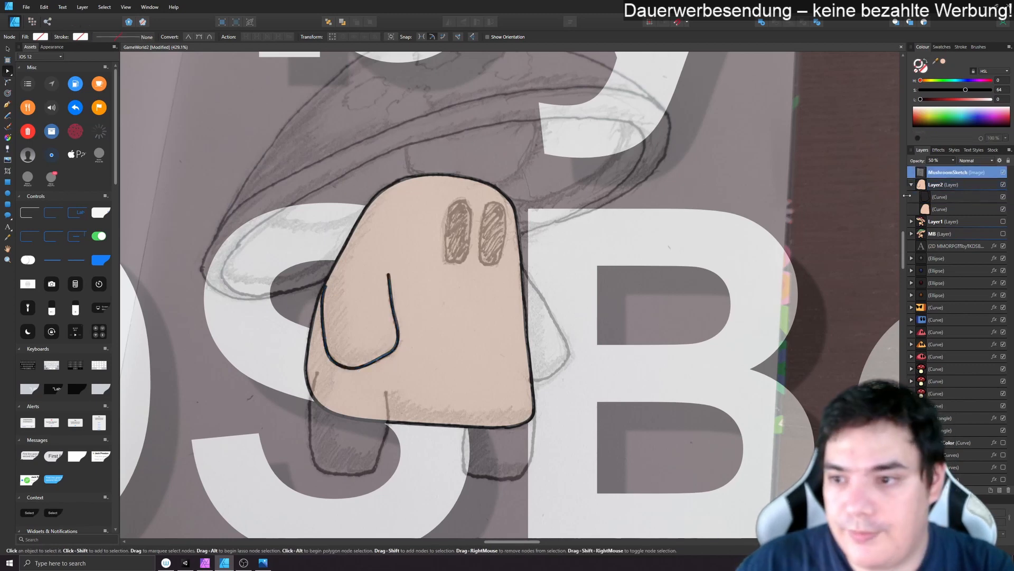
# - Smooth the outer side of the left arm curve to match the sketch and shift its upper end onto the body outline
pyautogui.click(912, 196)
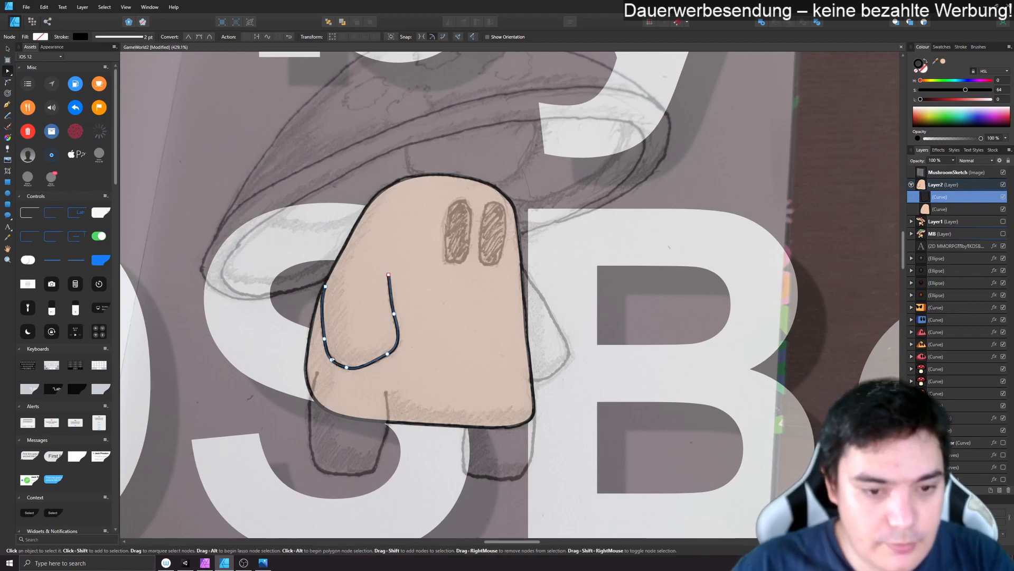
pyautogui.scroll(5, 352, 331)
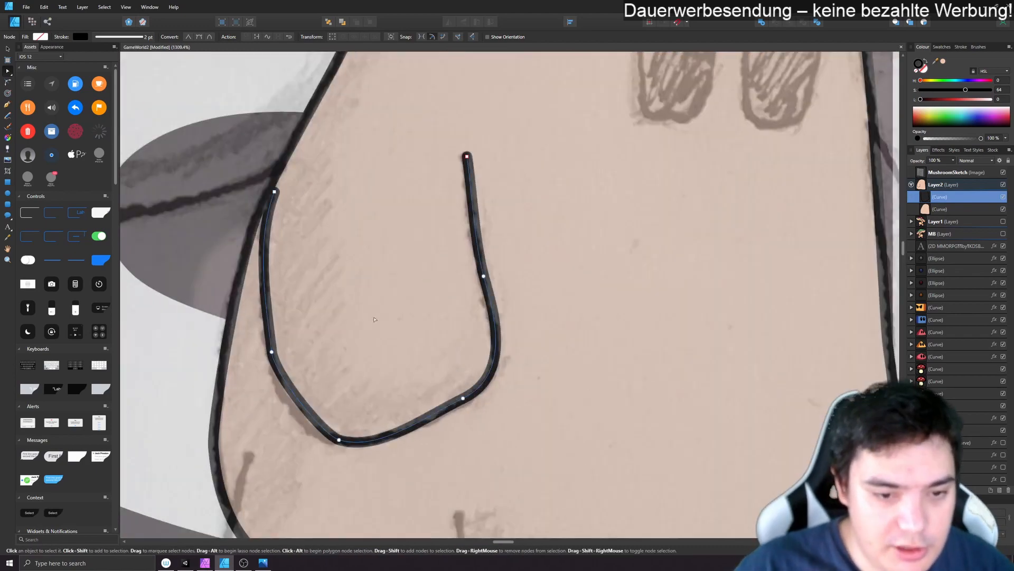
pyautogui.moveTo(375, 319); pyautogui.dragTo(410, 284)
pyautogui.click(307, 315)
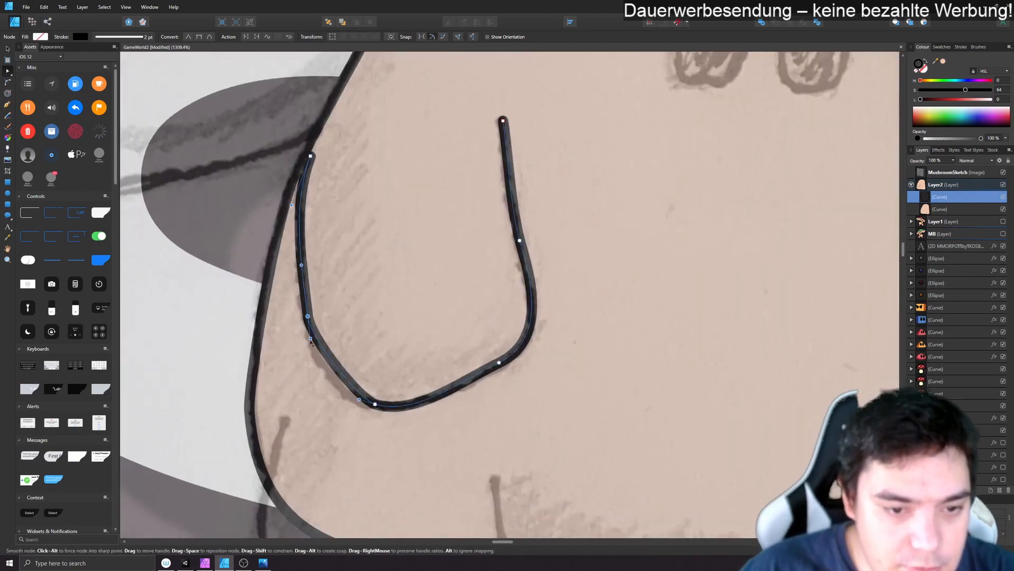
pyautogui.moveTo(310, 338); pyautogui.dragTo(307, 366)
pyautogui.moveTo(291, 205); pyautogui.dragTo(299, 210)
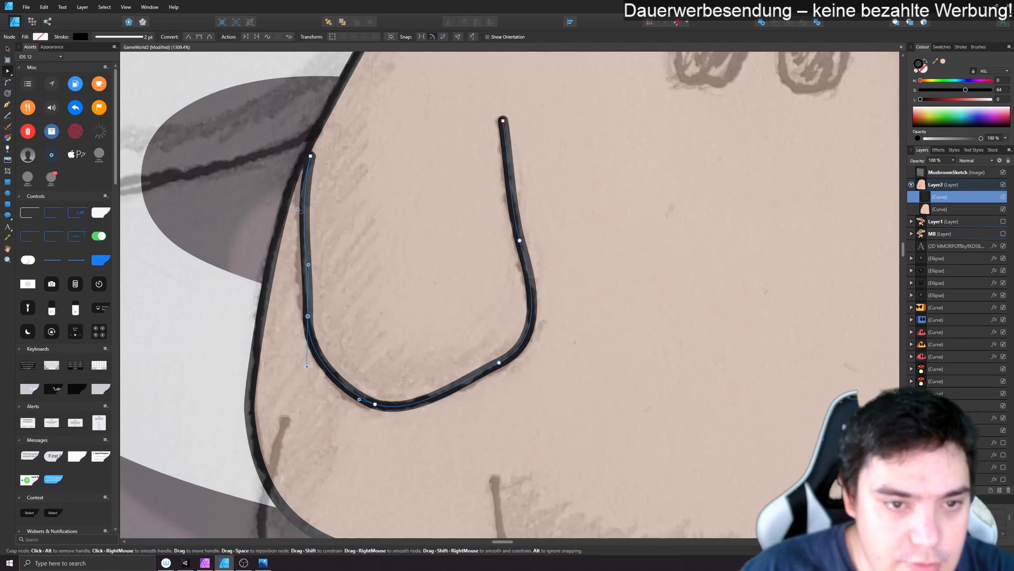
pyautogui.moveTo(311, 156); pyautogui.dragTo(301, 164)
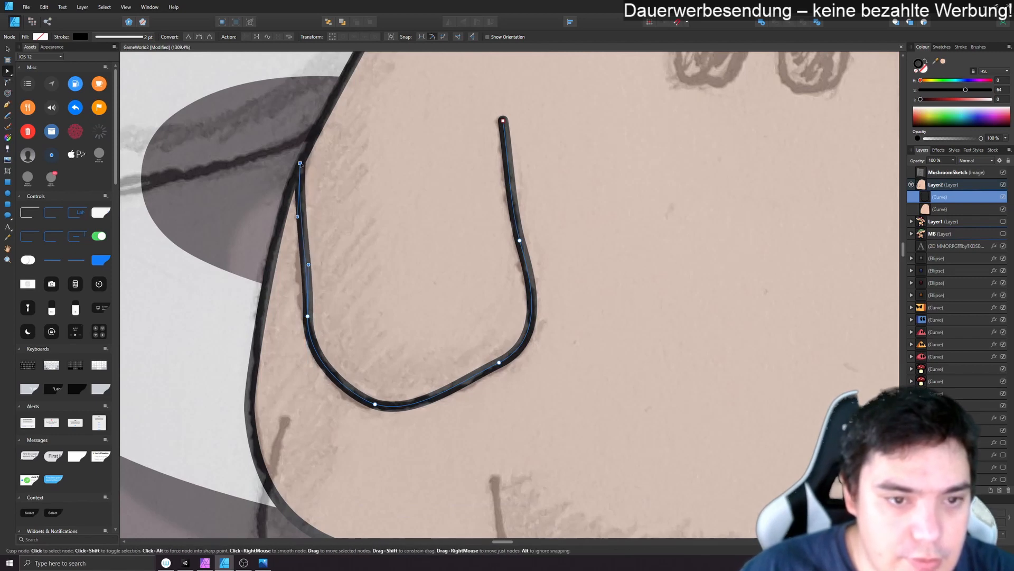
pyautogui.moveTo(308, 265); pyautogui.dragTo(300, 264)
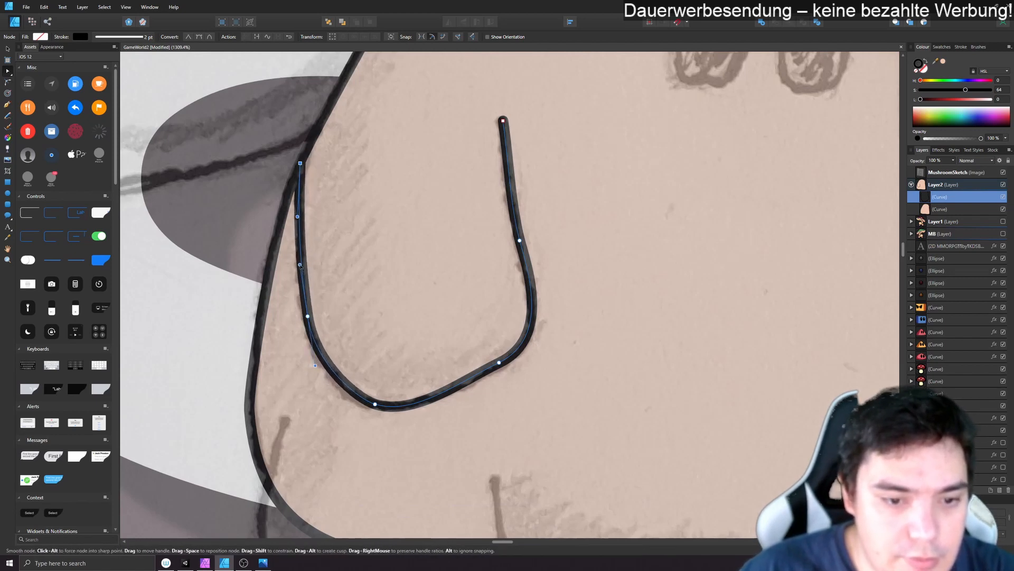
# - Fine-tune the left arm curve's bottom bend, its lower inner node and its open upper end along the sketch
pyautogui.click(375, 404)
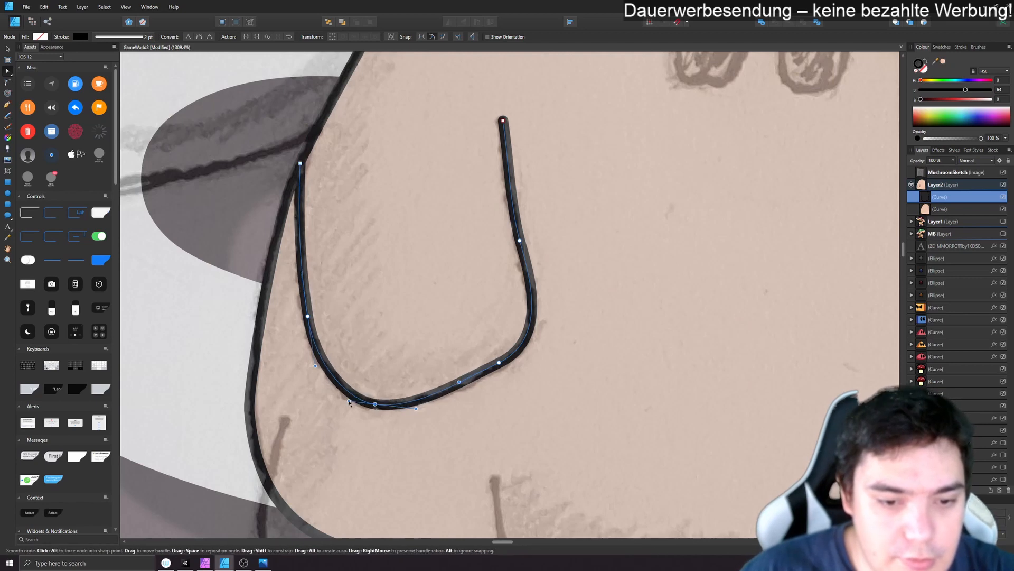
pyautogui.moveTo(349, 402); pyautogui.dragTo(346, 401)
pyautogui.moveTo(499, 362); pyautogui.dragTo(500, 366)
pyautogui.click(519, 241)
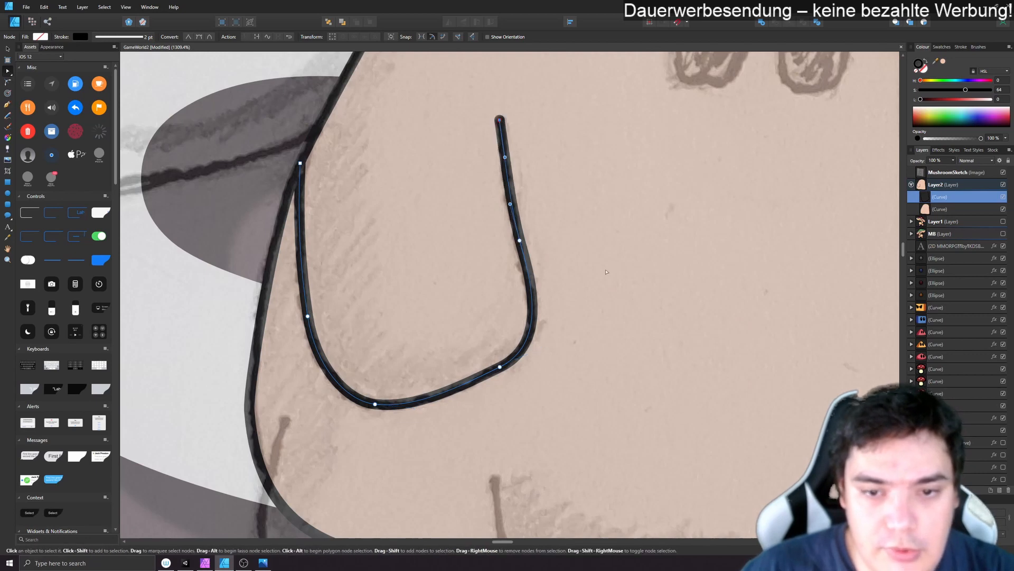
# - Fill the left arm curve with the picked skin colour (HSL 23, 64, 80) and check it with the body briefly hidden
pyautogui.click(948, 172)
pyautogui.click(940, 196)
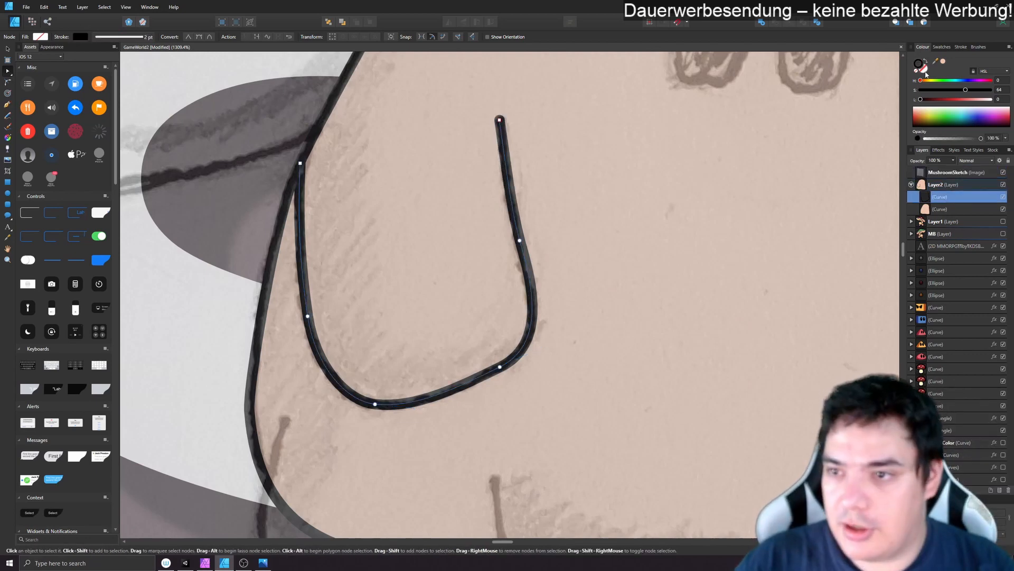
pyautogui.click(944, 61)
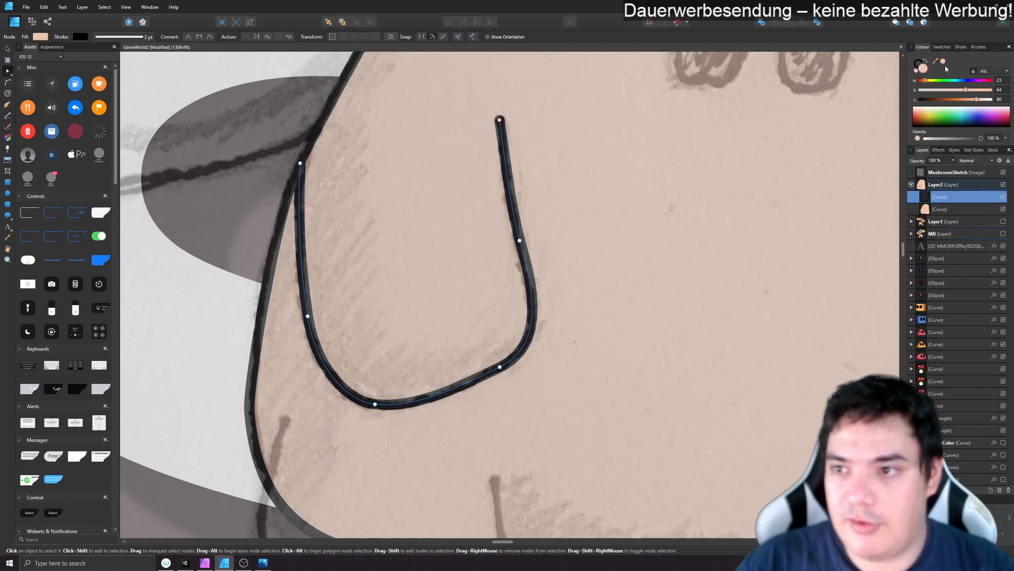
pyautogui.click(1004, 209)
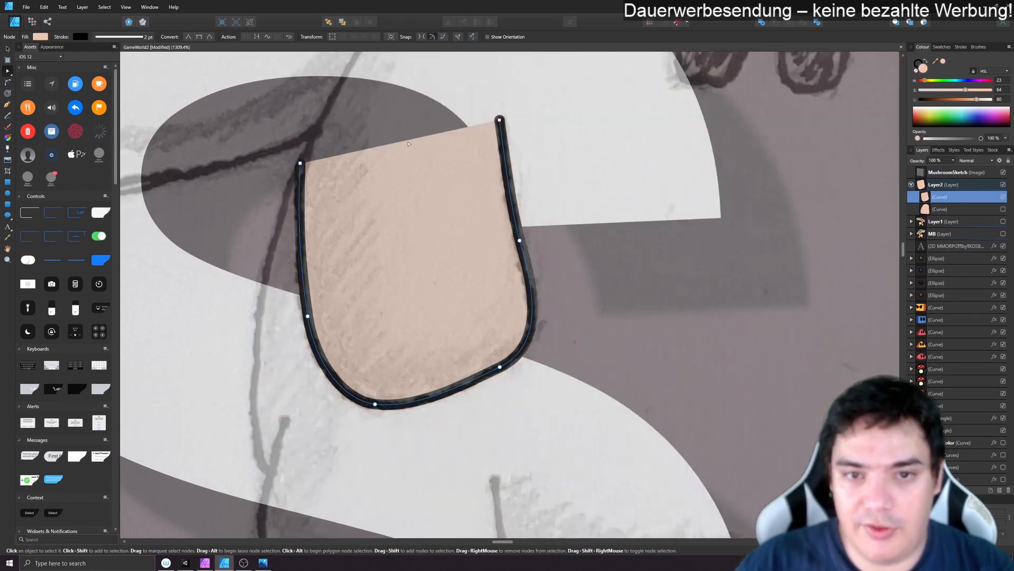
pyautogui.click(1004, 209)
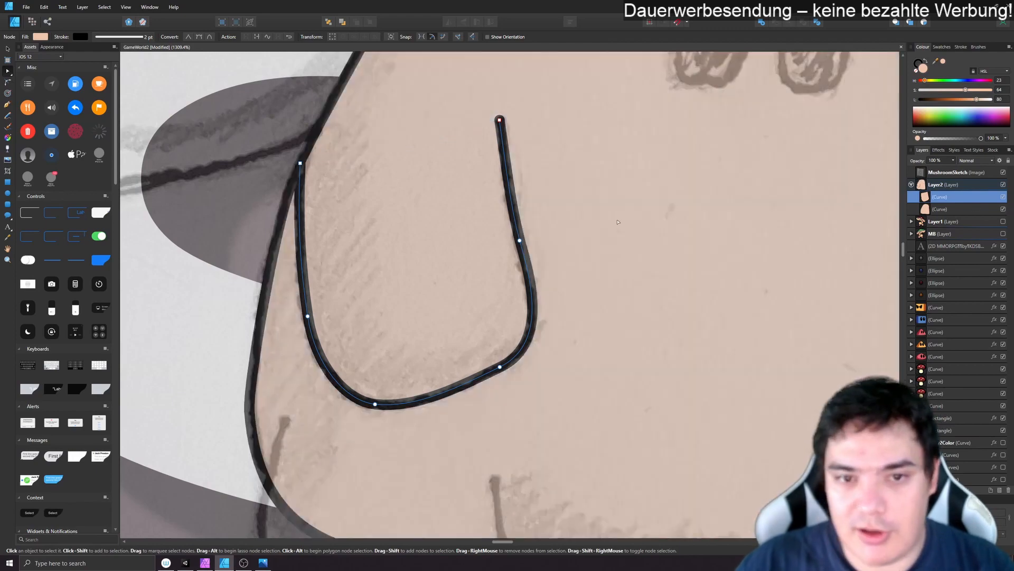
# - Duplicate the left arm curve and flip the copy horizontally
pyautogui.scroll(-5, 800, 260)
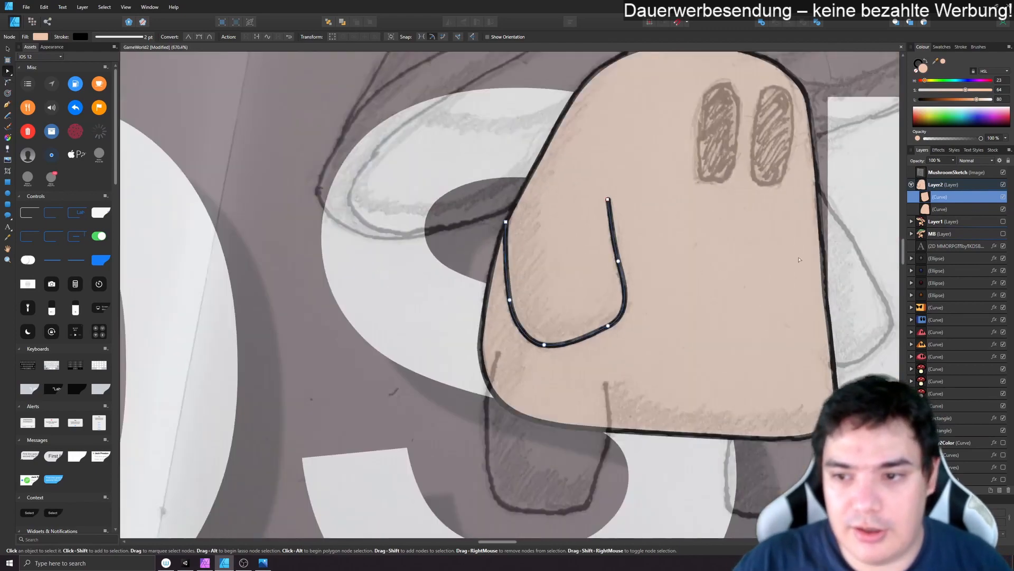
pyautogui.moveTo(800, 260); pyautogui.dragTo(700, 263)
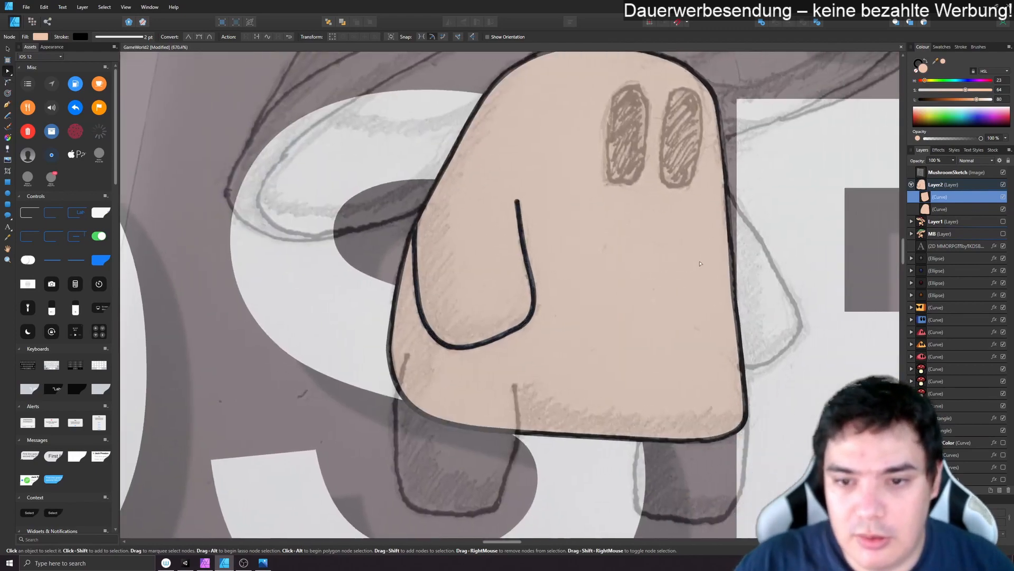
pyautogui.click(955, 209)
pyautogui.click(956, 199)
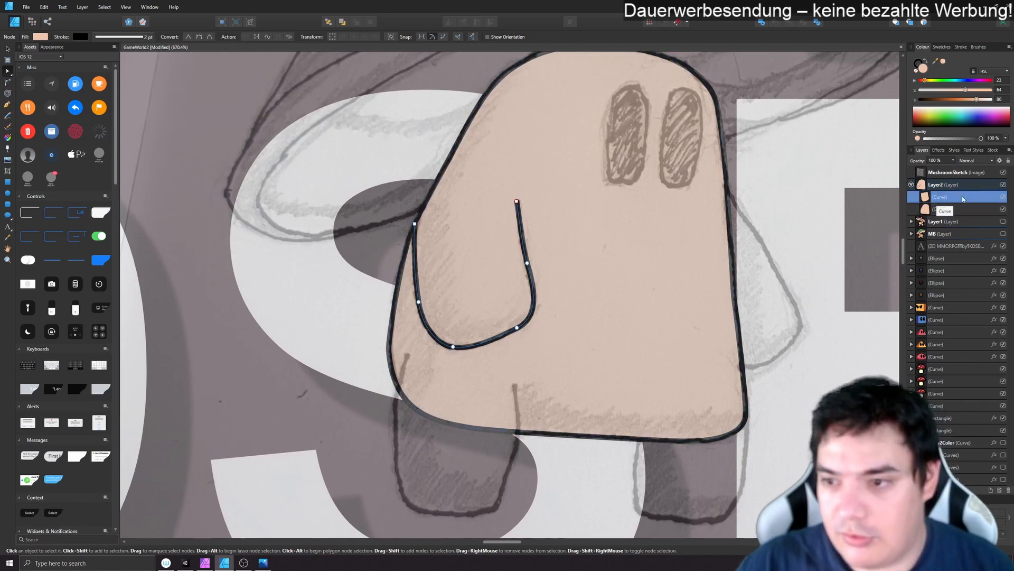
pyautogui.hotkey('ctrl', 'j')
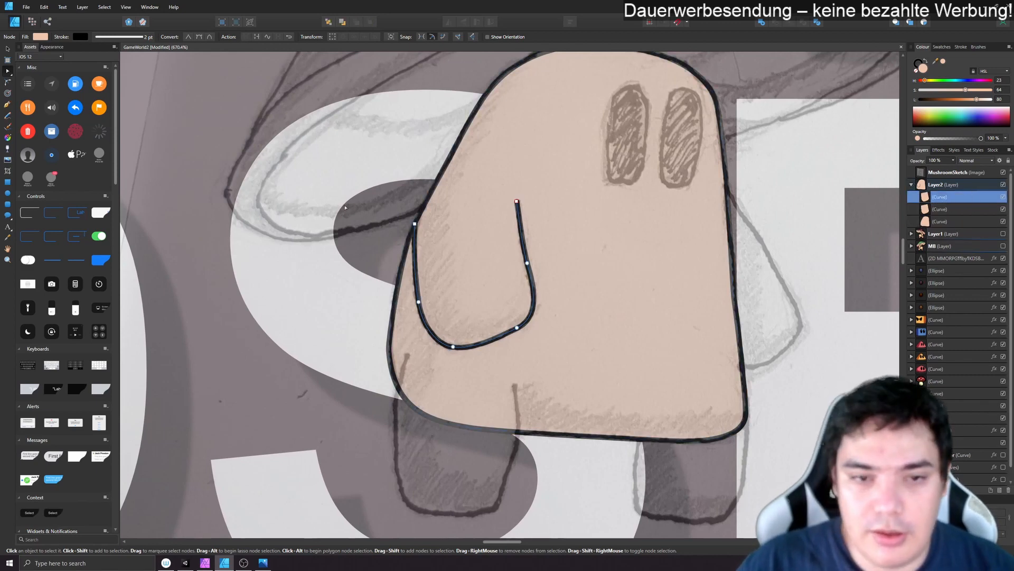
pyautogui.click(6, 51)
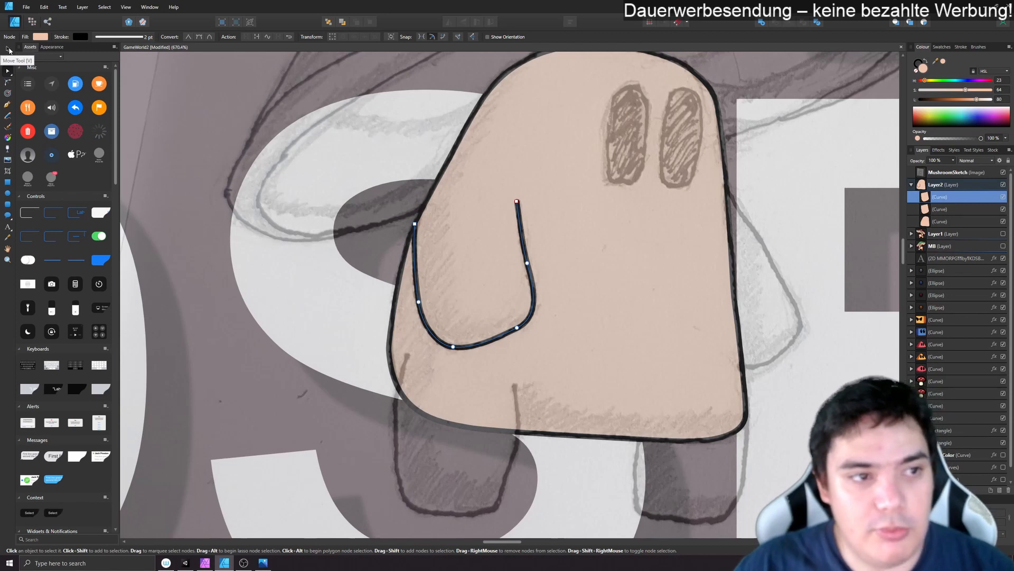
pyautogui.rightClick(405, 268)
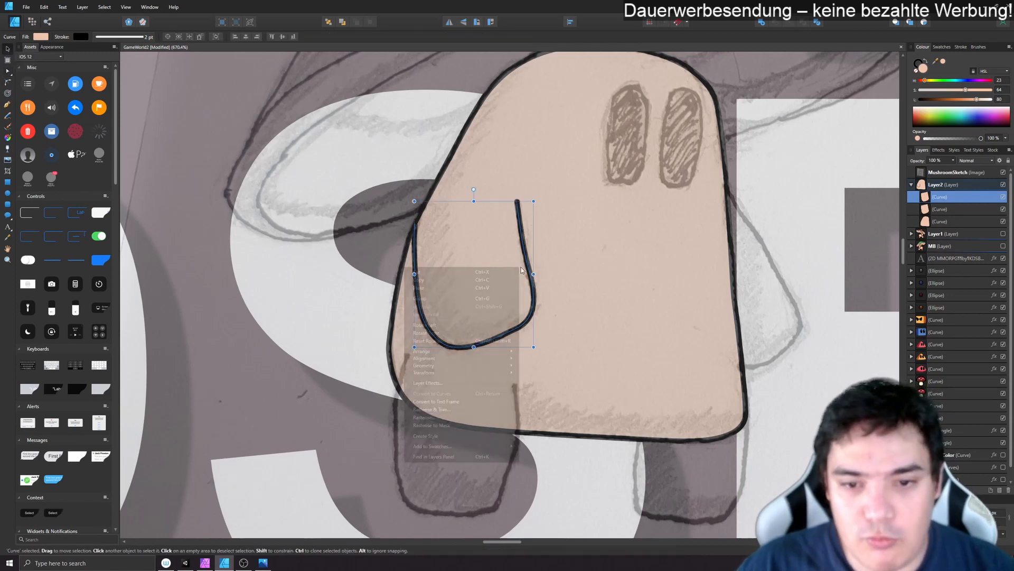
pyautogui.moveTo(448, 374)
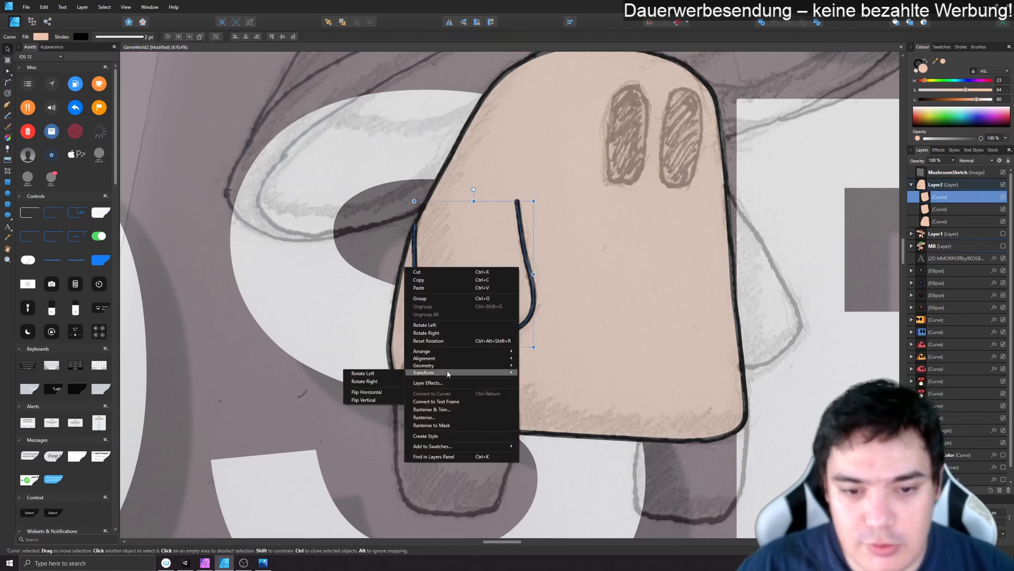
pyautogui.click(367, 391)
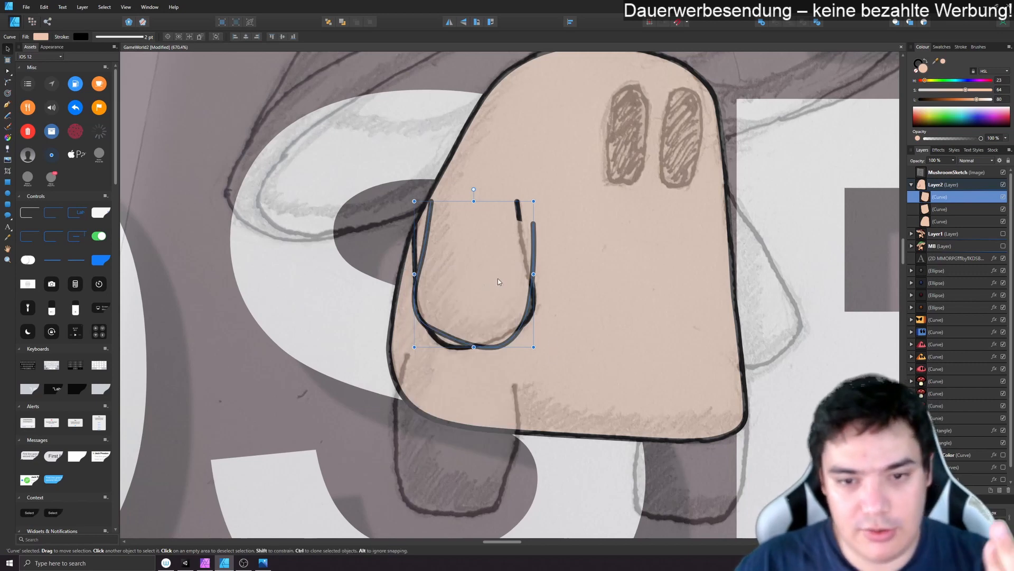
# - Move the flipped arm to the body's opposite side and rotate it outward towards the sketched second arm
pyautogui.moveTo(523, 288); pyautogui.dragTo(699, 288)
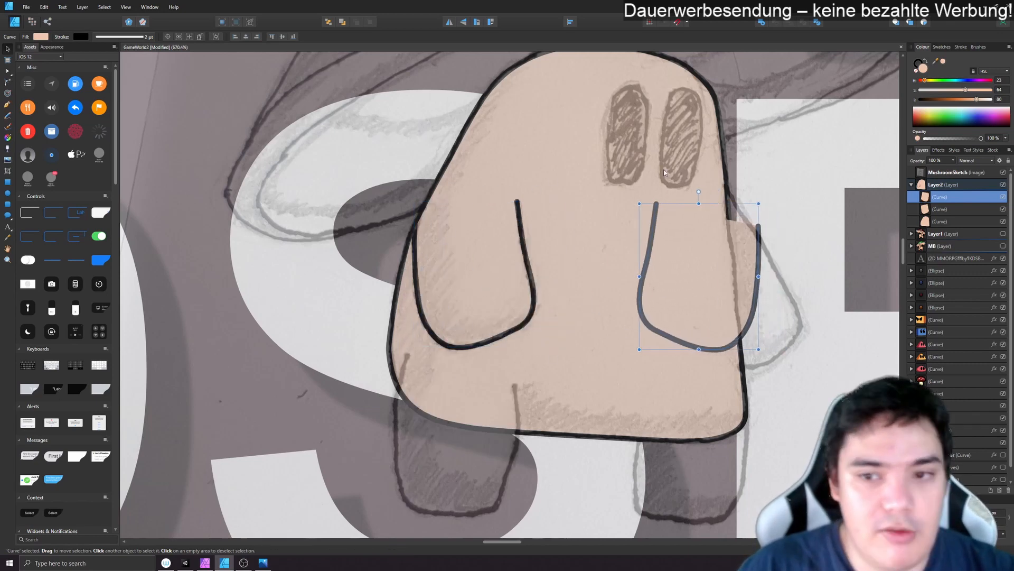
pyautogui.moveTo(699, 192); pyautogui.dragTo(651, 204)
pyautogui.moveTo(718, 277); pyautogui.dragTo(714, 272)
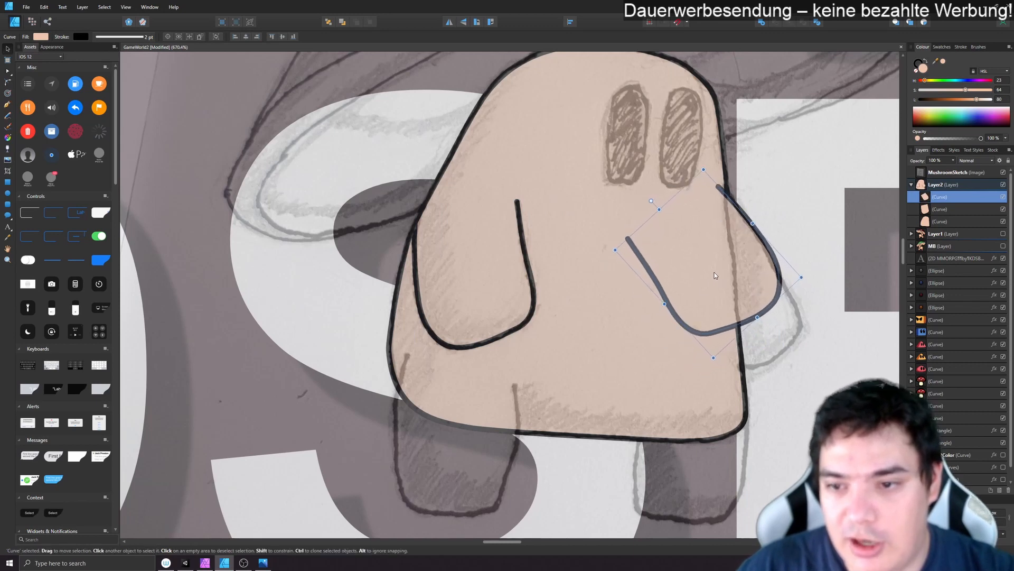
pyautogui.click(742, 303)
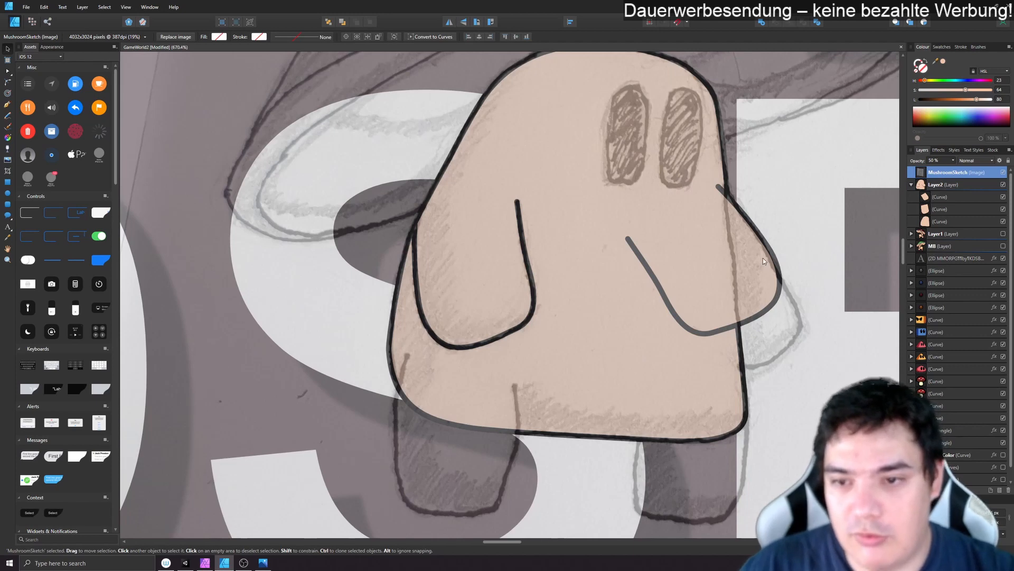
# - Place the flipped arm behind the body curve in Layer2 and hide the MushroomSketch image
pyautogui.click(941, 196)
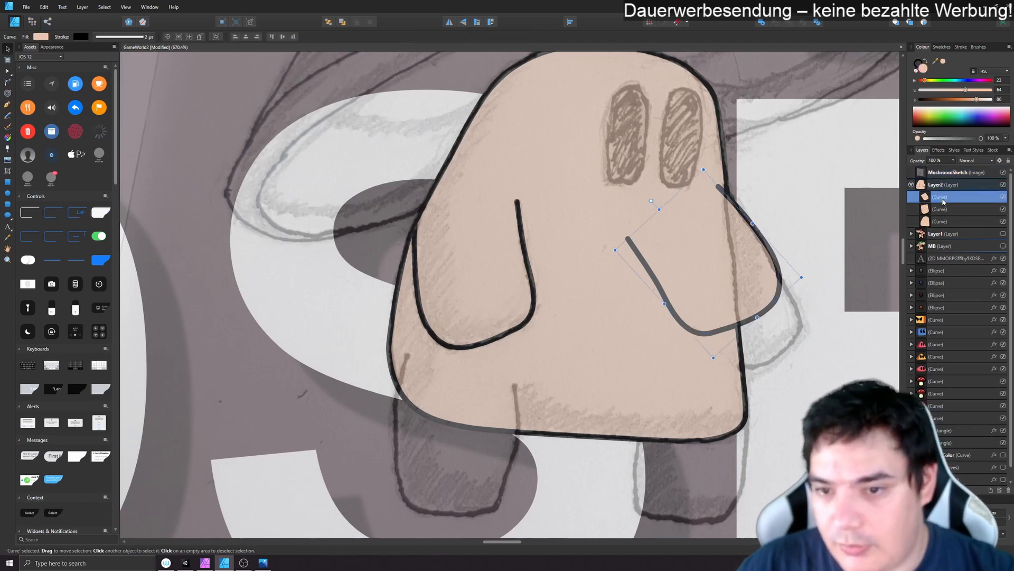
pyautogui.moveTo(936, 227); pyautogui.dragTo(933, 230)
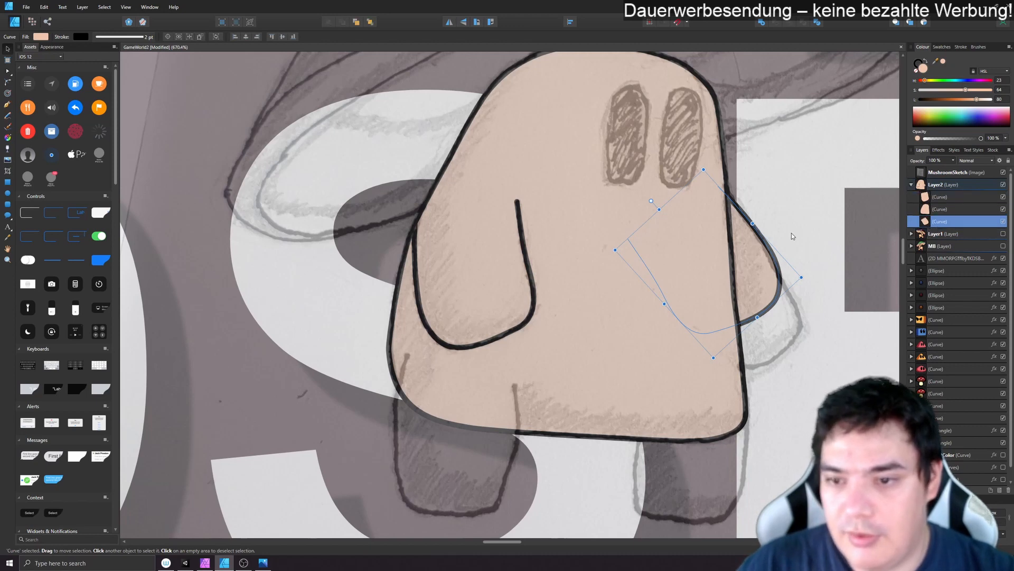
pyautogui.click(949, 172)
pyautogui.click(1003, 172)
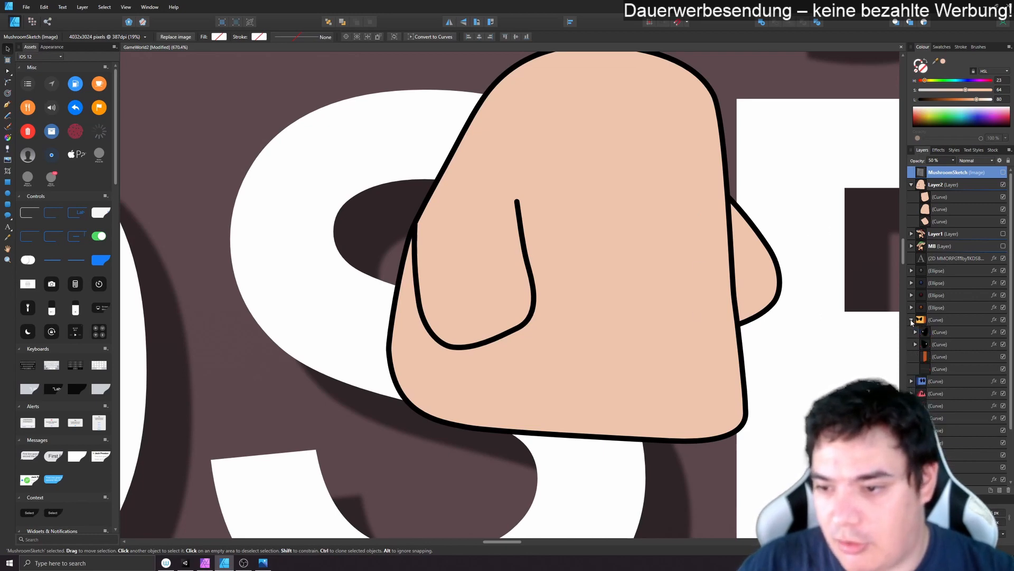
# - Copy the two black eye curves from inside the existing orange character curve and paste them into Layer2
pyautogui.click(940, 332)
pyautogui.keyDown('shift'); pyautogui.click(940, 344); pyautogui.keyUp('shift')
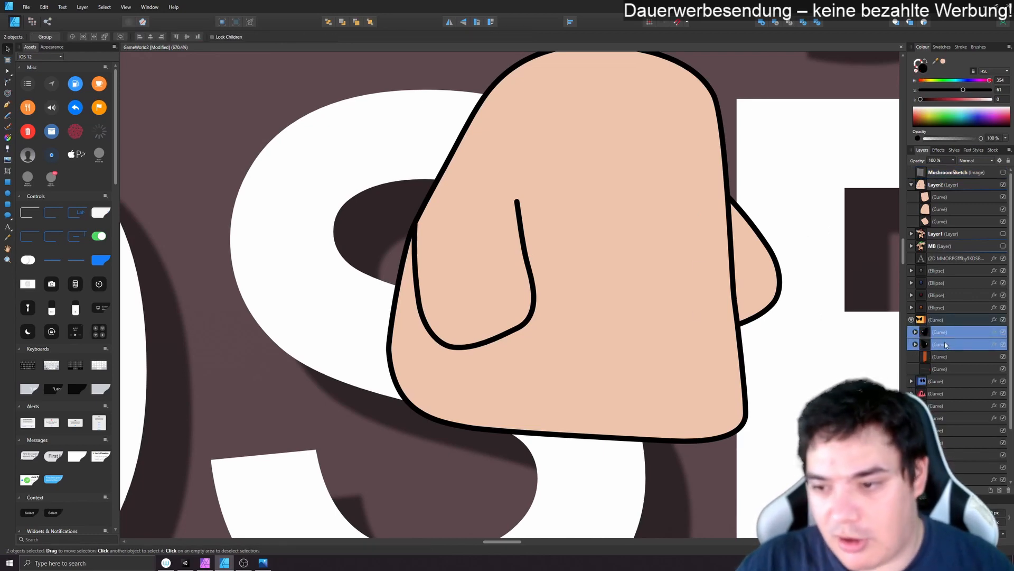
pyautogui.scroll(-3, 842, 354)
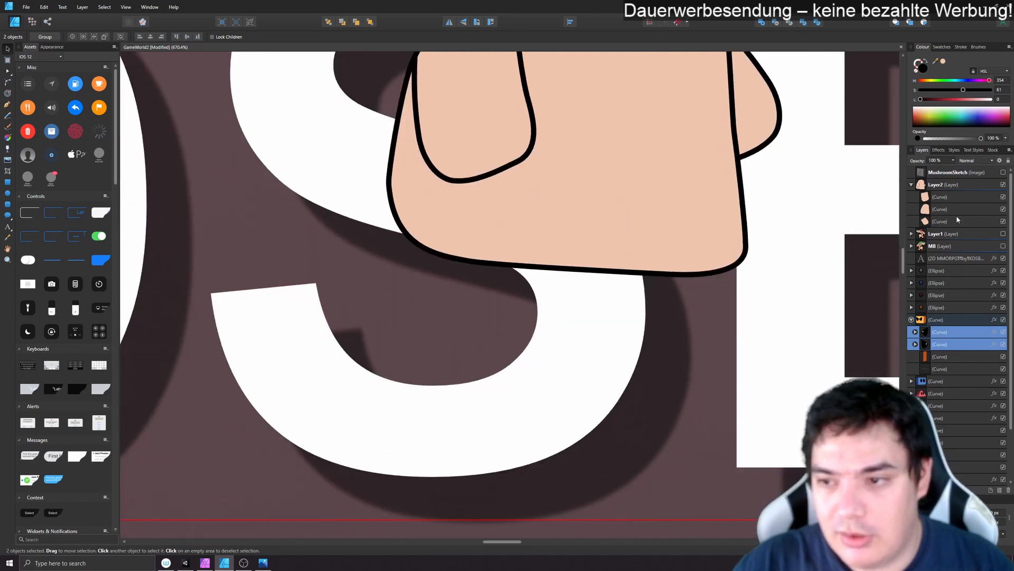
pyautogui.click(941, 186)
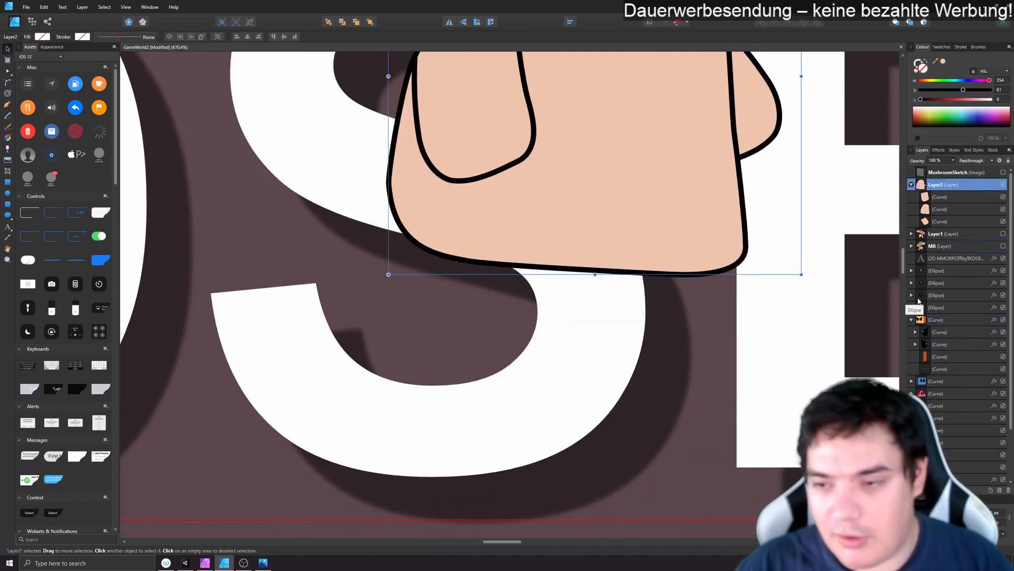
pyautogui.press('alt')
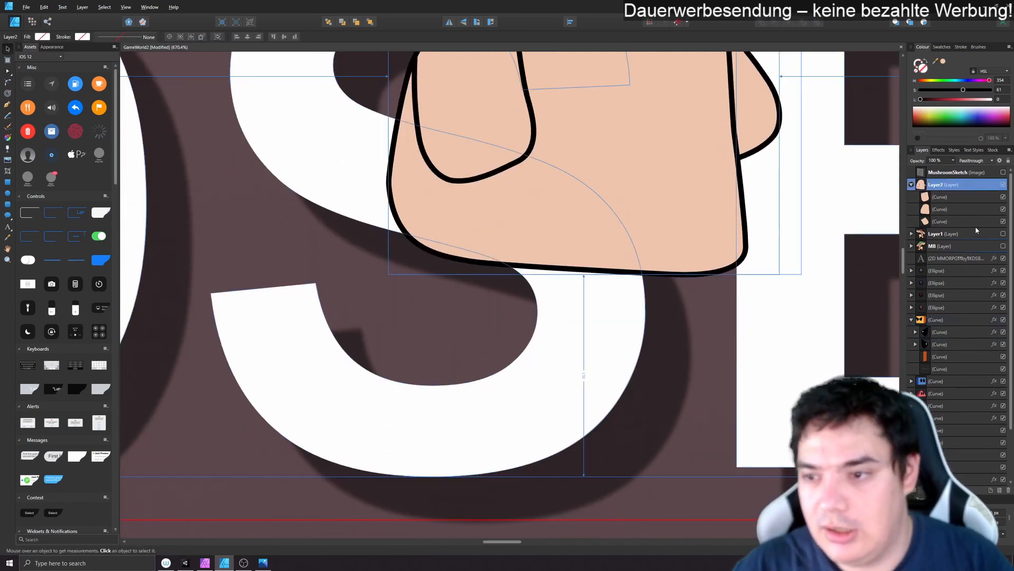
pyautogui.hotkey('ctrl', 'v')
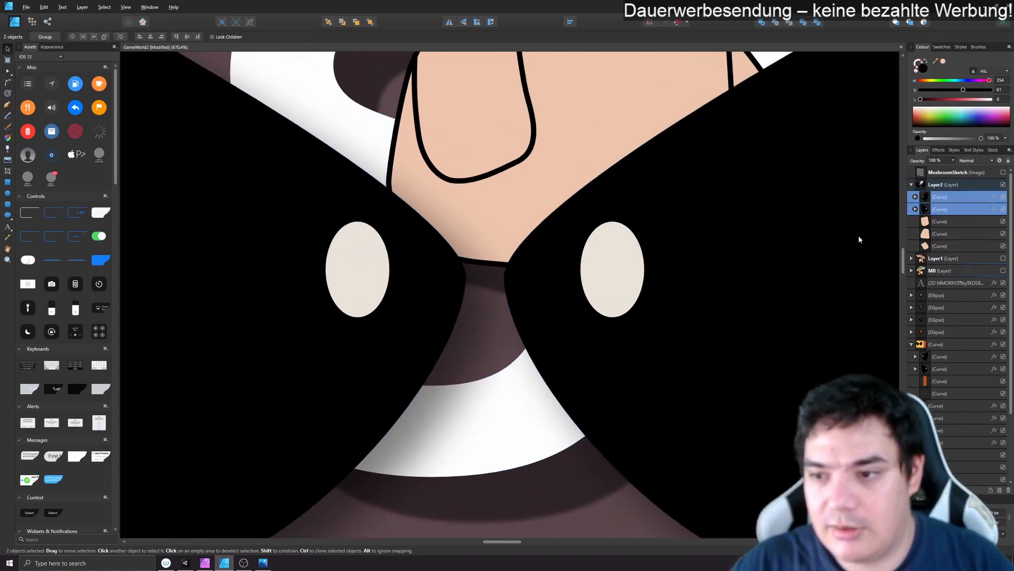
# - Scale the two pasted eyes down proportionally and place them on the upper part of the body
pyautogui.scroll(-3, 795, 225)
pyautogui.scroll(-1, 794, 225)
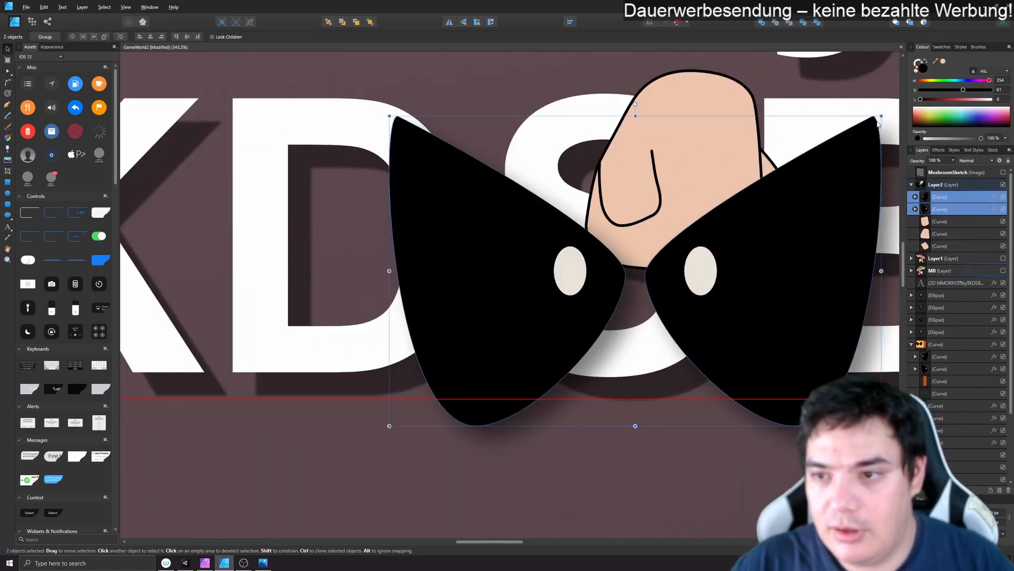
pyautogui.moveTo(879, 120); pyautogui.dragTo(679, 243)
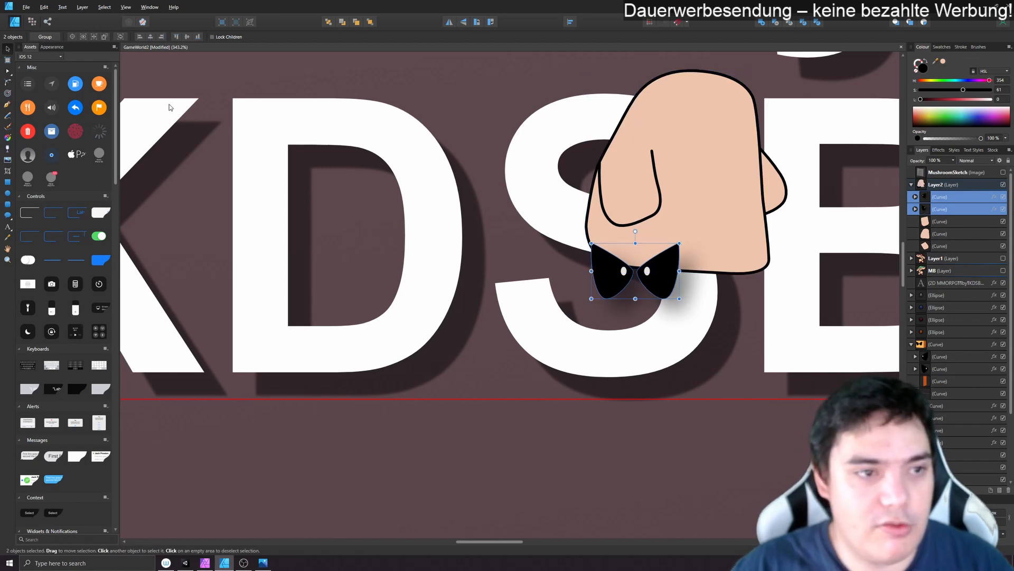
pyautogui.moveTo(613, 287); pyautogui.dragTo(694, 145)
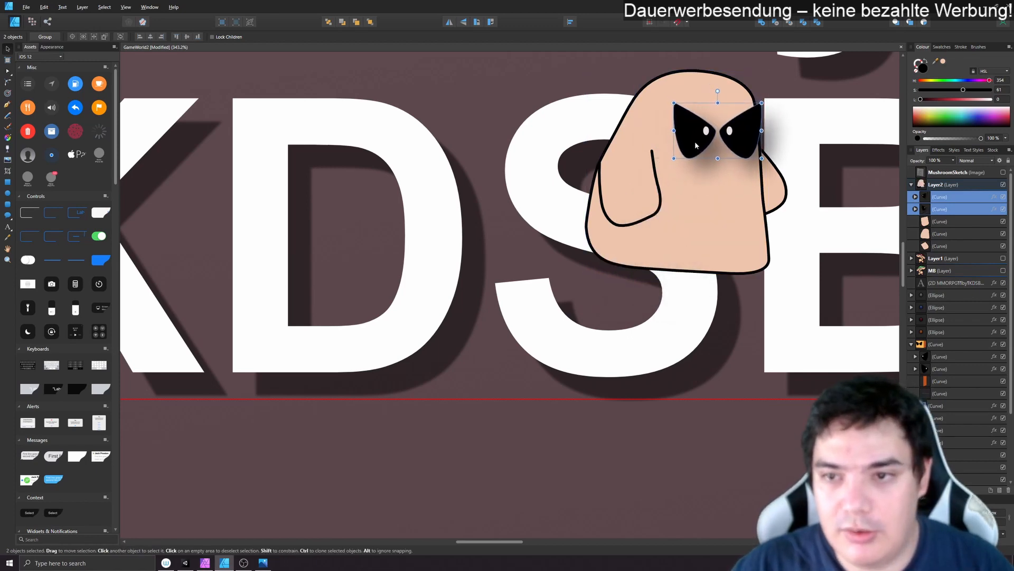
# - Show the MushroomSketch image again and trace the sketched front leg as an open U-shaped brush stroke
pyautogui.click(929, 222)
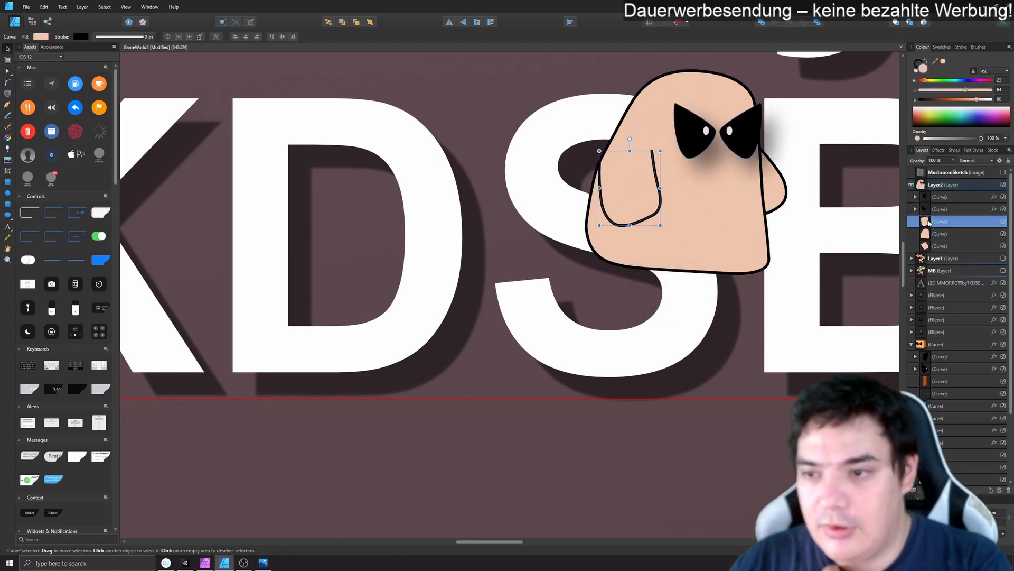
pyautogui.click(970, 173)
pyautogui.click(1004, 172)
pyautogui.moveTo(839, 188)
pyautogui.mouseDown()
pyautogui.moveTo(611, 307)
pyautogui.moveTo(612, 318)
pyautogui.moveTo(774, 289)
pyautogui.mouseUp()
pyautogui.scroll(2, 602, 319)
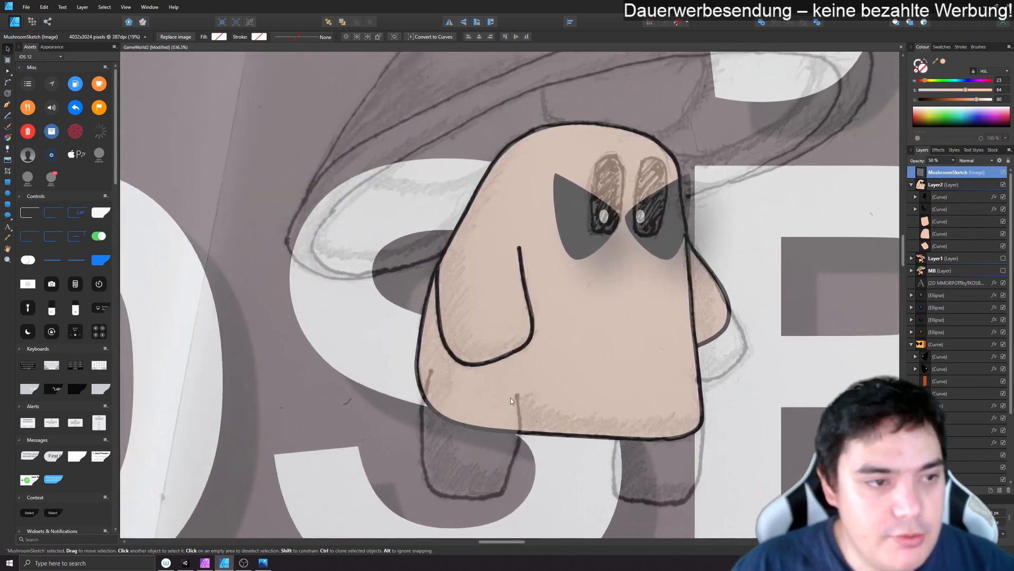
pyautogui.click(8, 105)
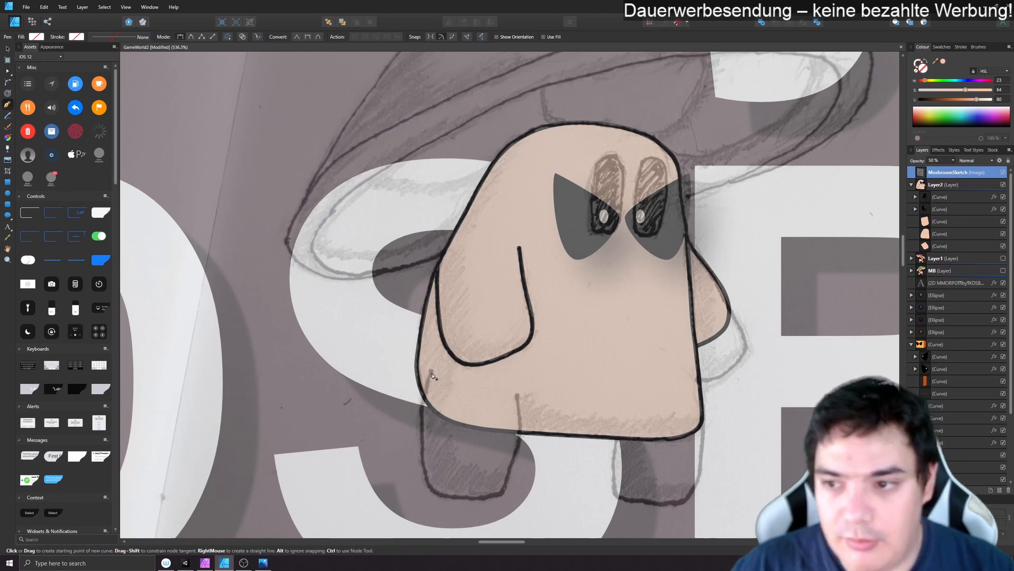
pyautogui.moveTo(420, 464); pyautogui.dragTo(417, 448)
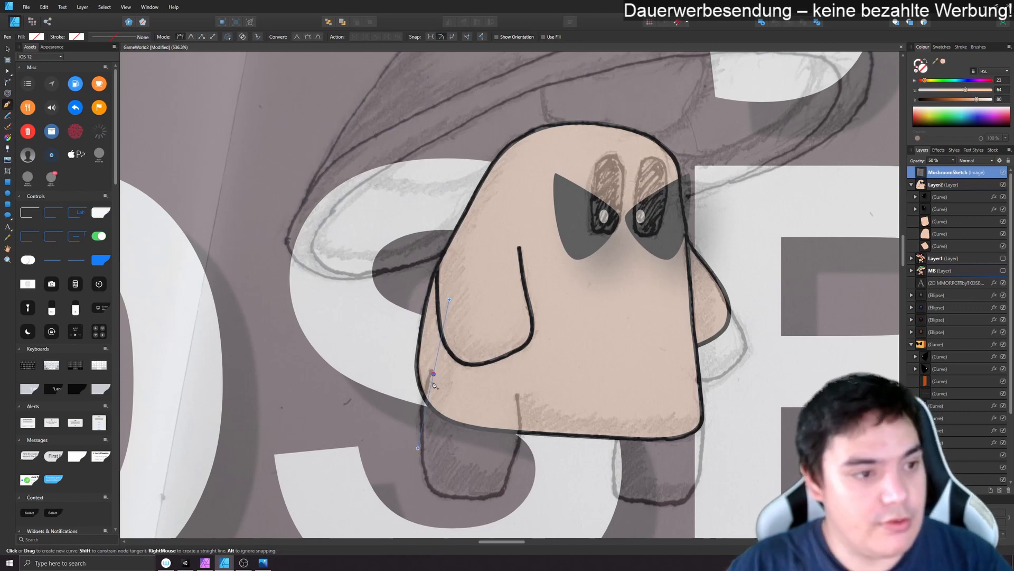
pyautogui.press('b')
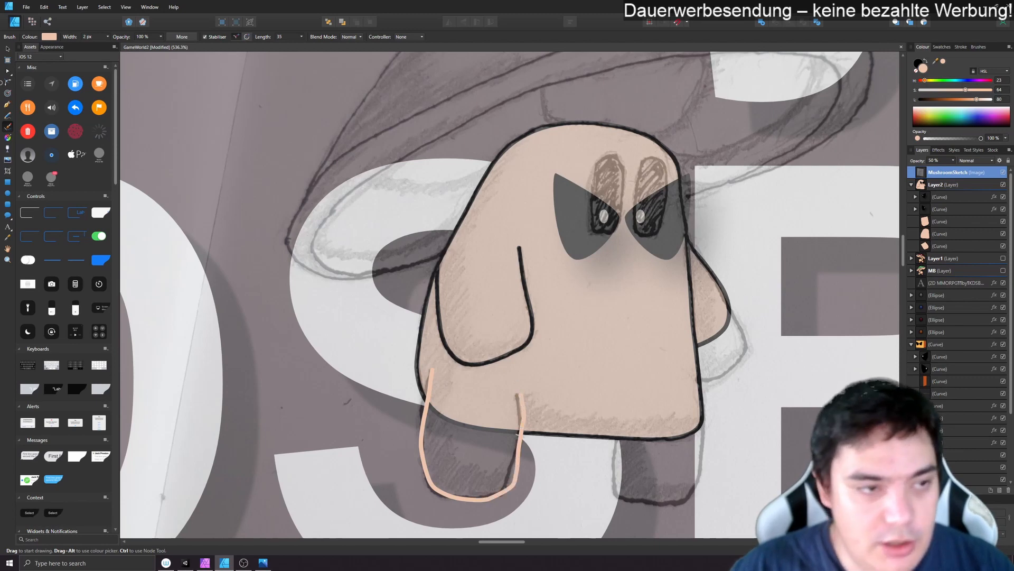
# - Delete surplus nodes from the upper inner side of the leg curve and align that edge with the sketch
pyautogui.click(7, 71)
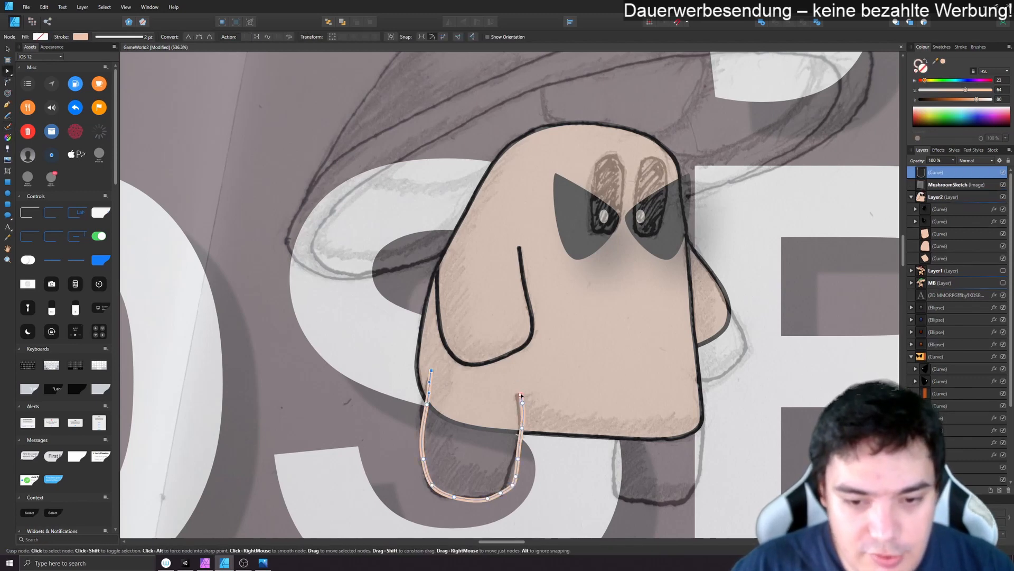
pyautogui.scroll(5, 466, 455)
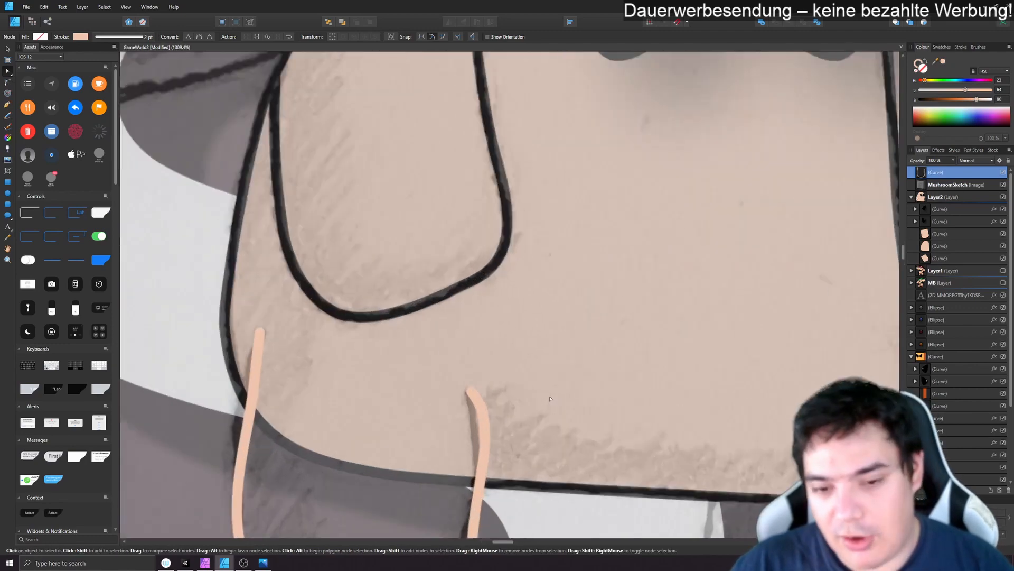
pyautogui.moveTo(642, 303); pyautogui.dragTo(662, 277)
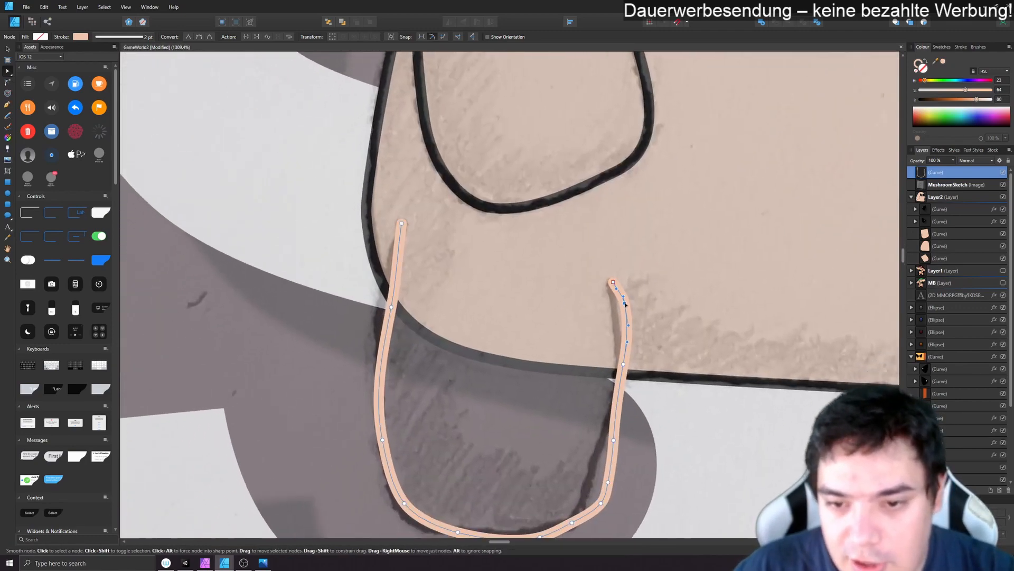
pyautogui.press('Delete')
pyautogui.moveTo(623, 364); pyautogui.dragTo(615, 372)
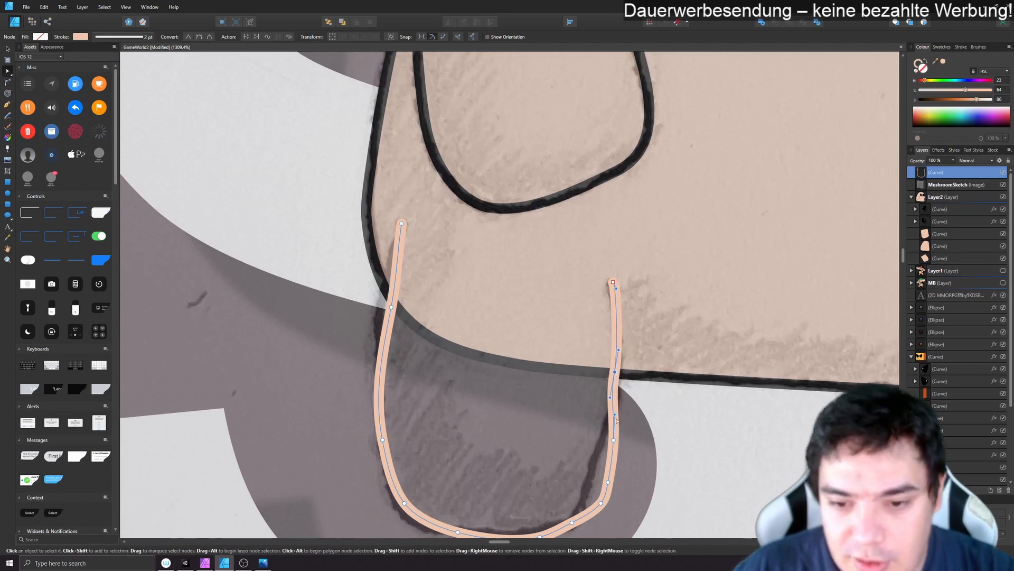
pyautogui.click(613, 441)
pyautogui.press('Delete')
# - Remove the extra nodes at the leg's inner lower corner and reshape the foot's bottom edge
pyautogui.moveTo(612, 470); pyautogui.dragTo(632, 409)
pyautogui.click(654, 408)
pyautogui.press('Delete')
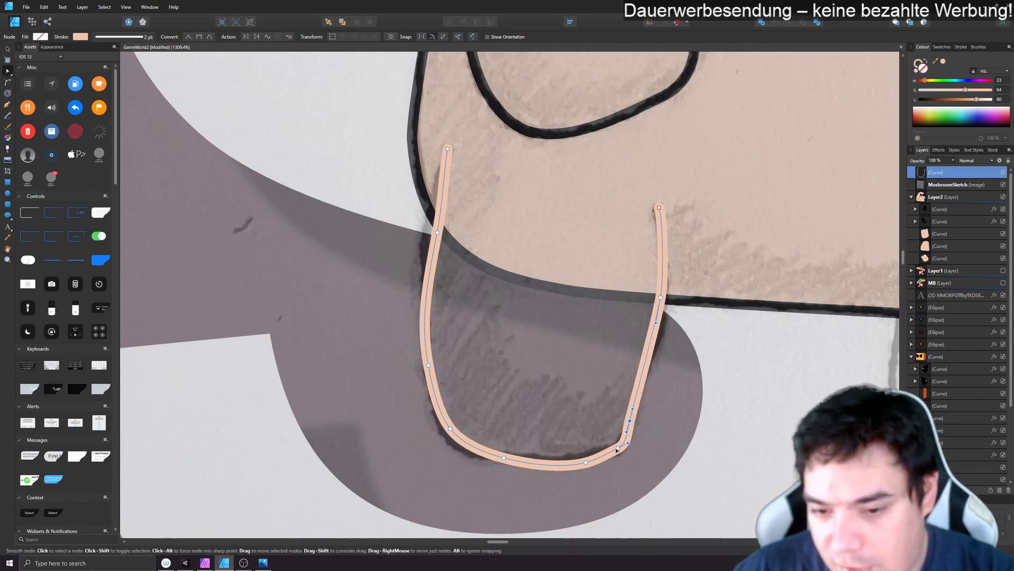
pyautogui.press('Delete')
pyautogui.moveTo(586, 463); pyautogui.dragTo(636, 406)
# - Smooth the leg's inner side and replace the node above its lower corner with one closer to the foot's bend
pyautogui.click(661, 297)
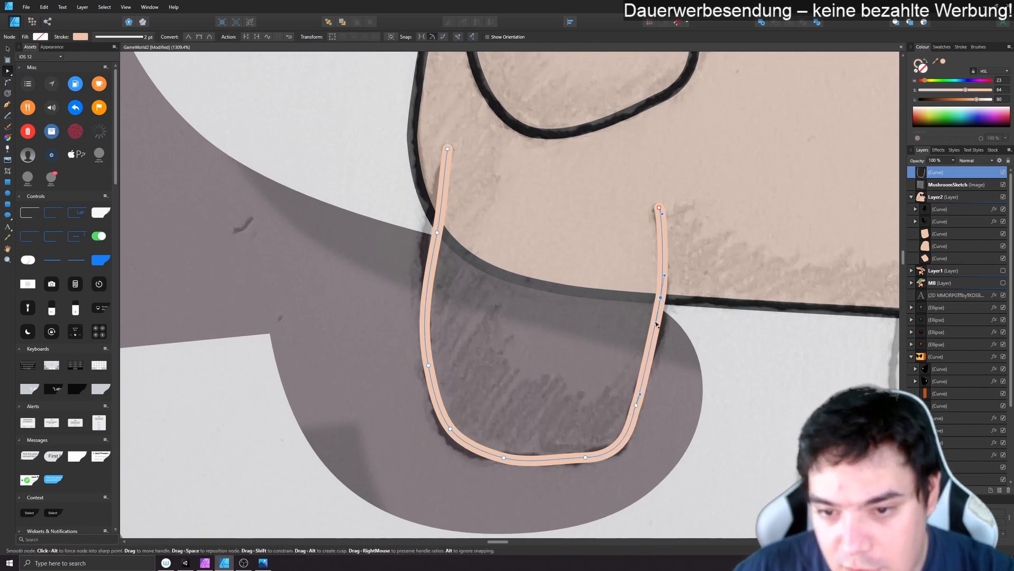
pyautogui.moveTo(657, 320); pyautogui.dragTo(661, 329)
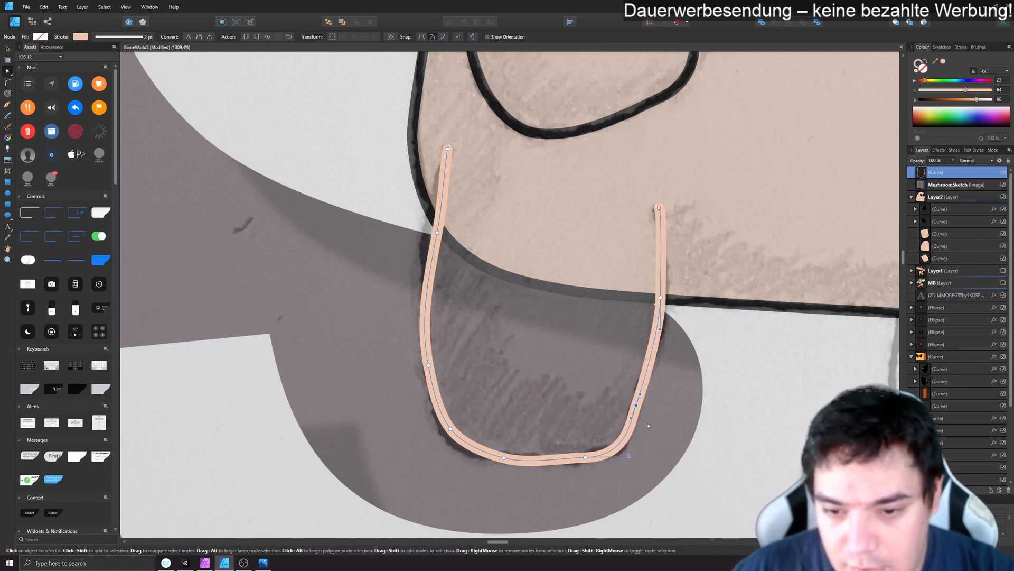
pyautogui.click(637, 405)
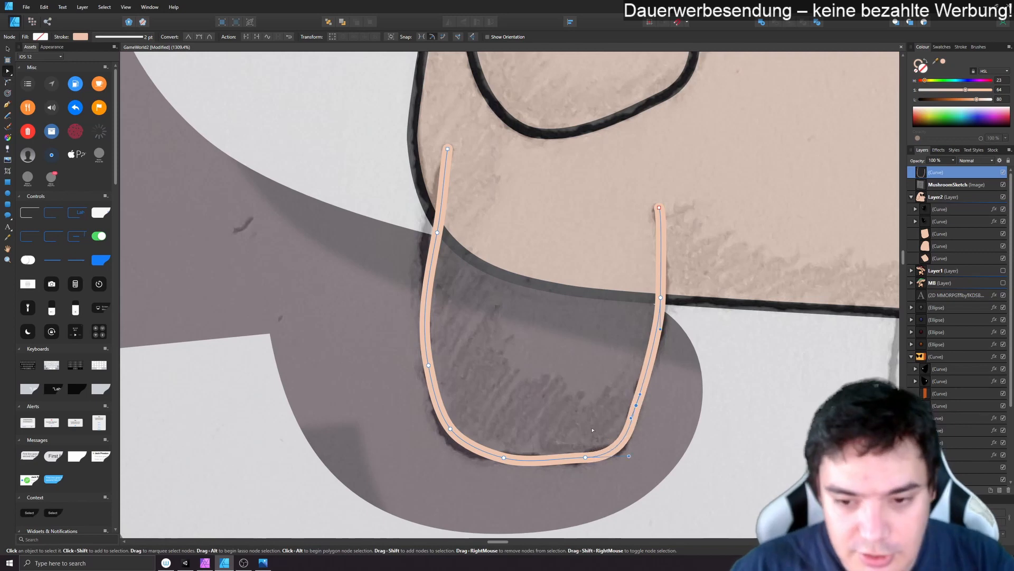
pyautogui.click(627, 432)
pyautogui.click(636, 407)
pyautogui.click(627, 432)
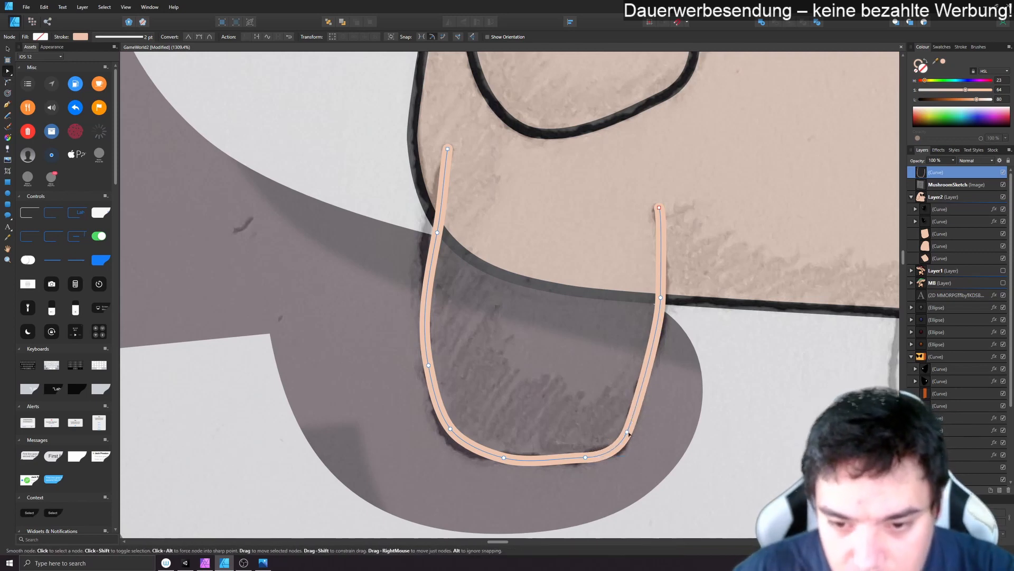
# - Adjust the nodes and handles on the leg's outer side and lower corner to follow the sketched outline
pyautogui.click(504, 458)
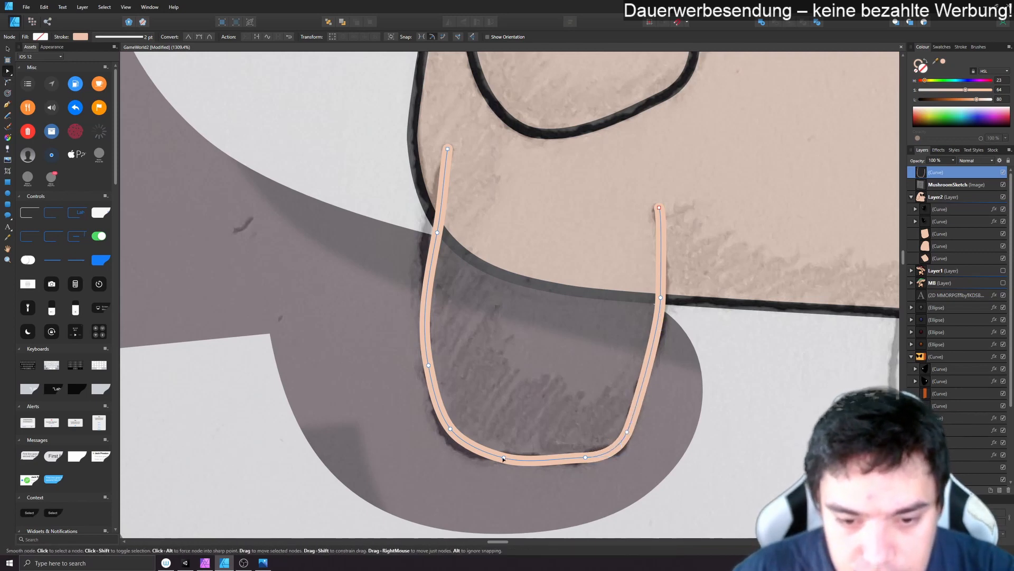
pyautogui.moveTo(484, 453); pyautogui.dragTo(444, 431)
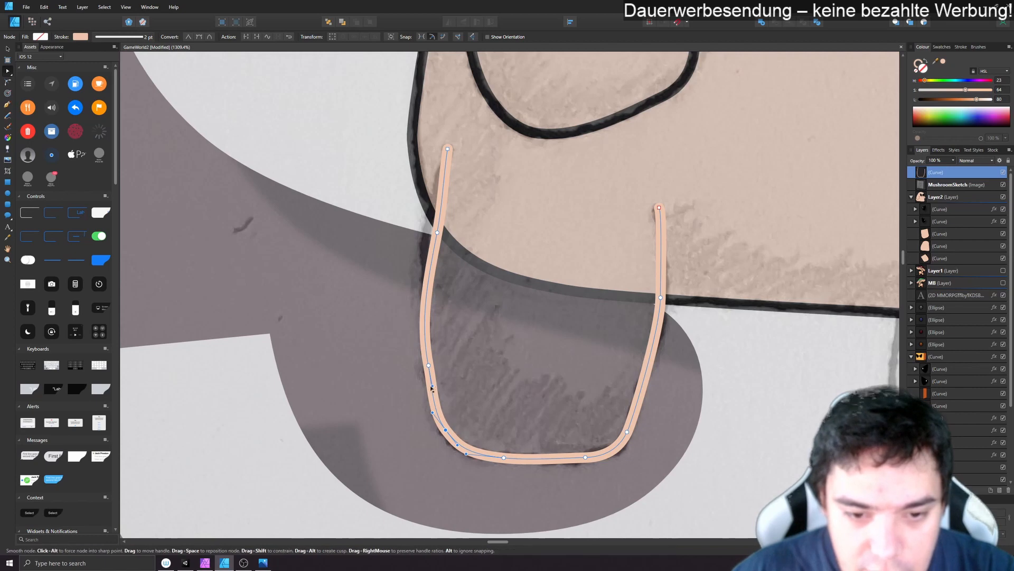
pyautogui.moveTo(432, 386); pyautogui.dragTo(431, 389)
pyautogui.moveTo(437, 234); pyautogui.dragTo(424, 232)
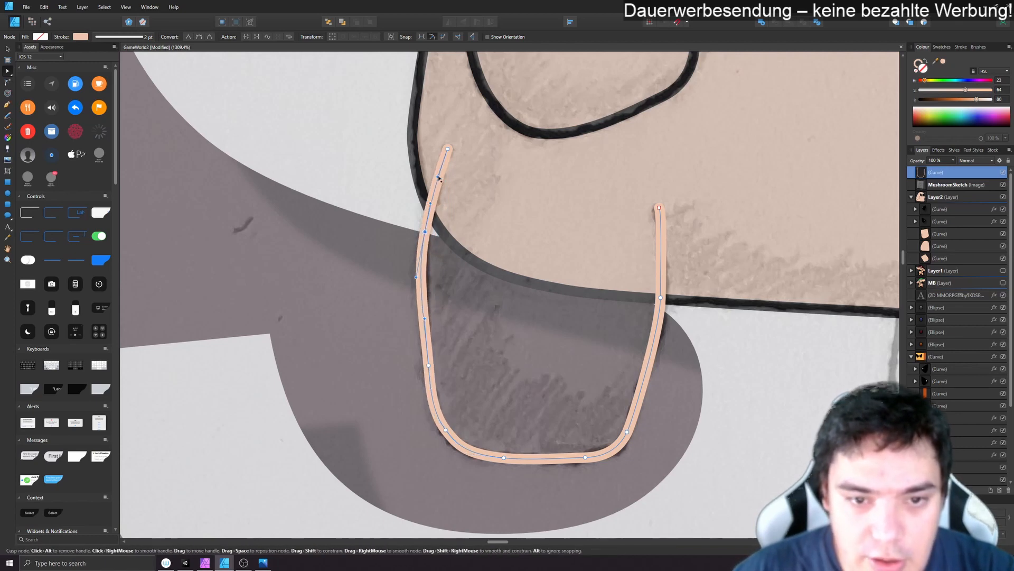
# - Fill the leg curve with the body's skin tone and set its stroke colour to black
pyautogui.click(916, 67)
pyautogui.doubleClick(917, 65)
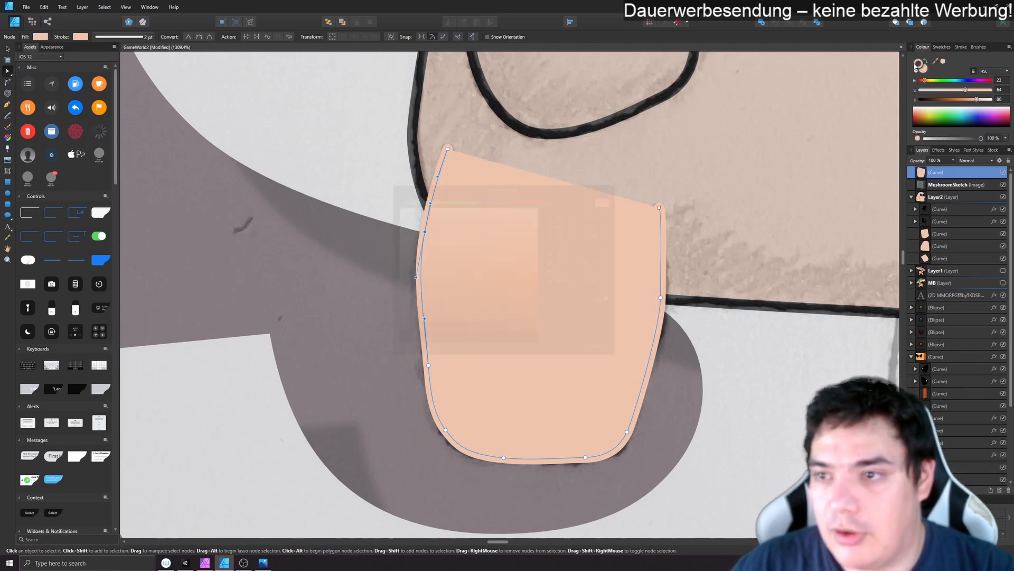
pyautogui.moveTo(511, 235); pyautogui.dragTo(333, 356)
pyautogui.click(606, 351)
pyautogui.moveTo(781, 357); pyautogui.dragTo(507, 363)
pyautogui.click(8, 48)
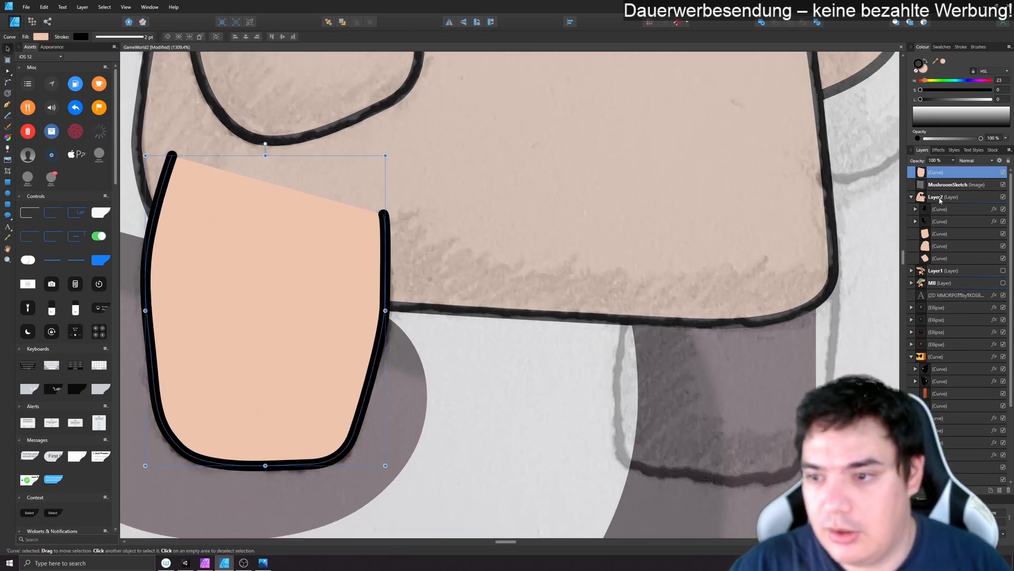
# - Move the leg curve into Layer2 below the front arm, and create a horizontally flipped duplicate of it
pyautogui.moveTo(922, 175)
pyautogui.mouseDown()
pyautogui.moveTo(948, 204)
pyautogui.moveTo(947, 240)
pyautogui.mouseUp()
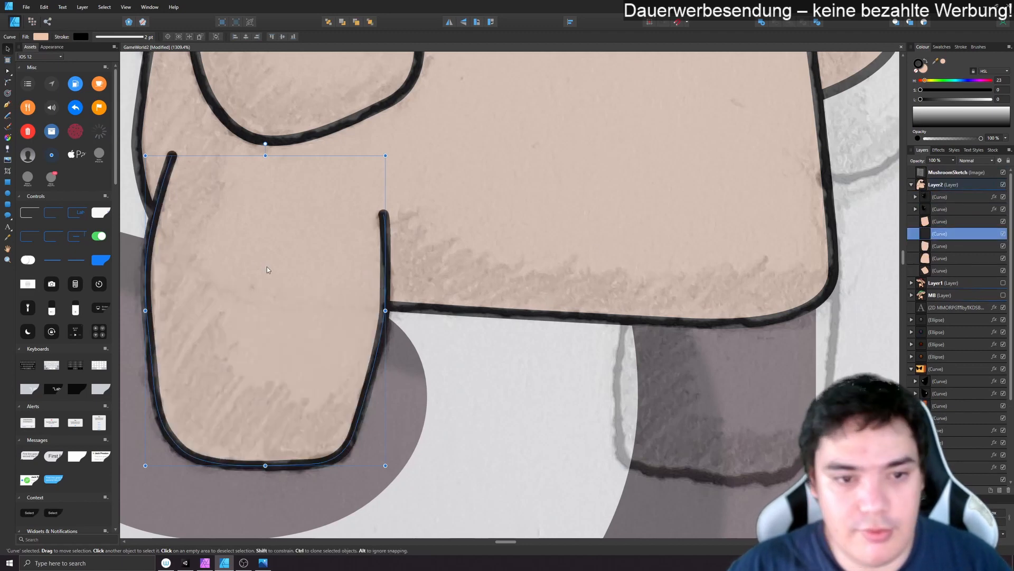
pyautogui.rightClick(233, 239)
pyautogui.moveTo(180, 321)
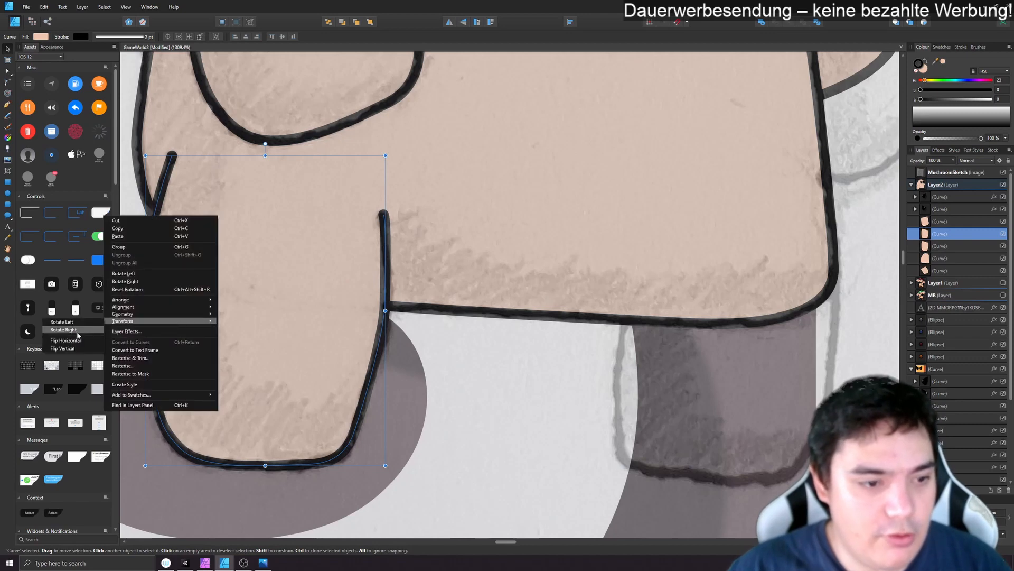
pyautogui.click(69, 329)
# - Move the flipped leg onto the sketched second leg and place it behind the body curve
pyautogui.moveTo(313, 293); pyautogui.dragTo(762, 316)
pyautogui.moveTo(928, 237); pyautogui.dragTo(940, 271)
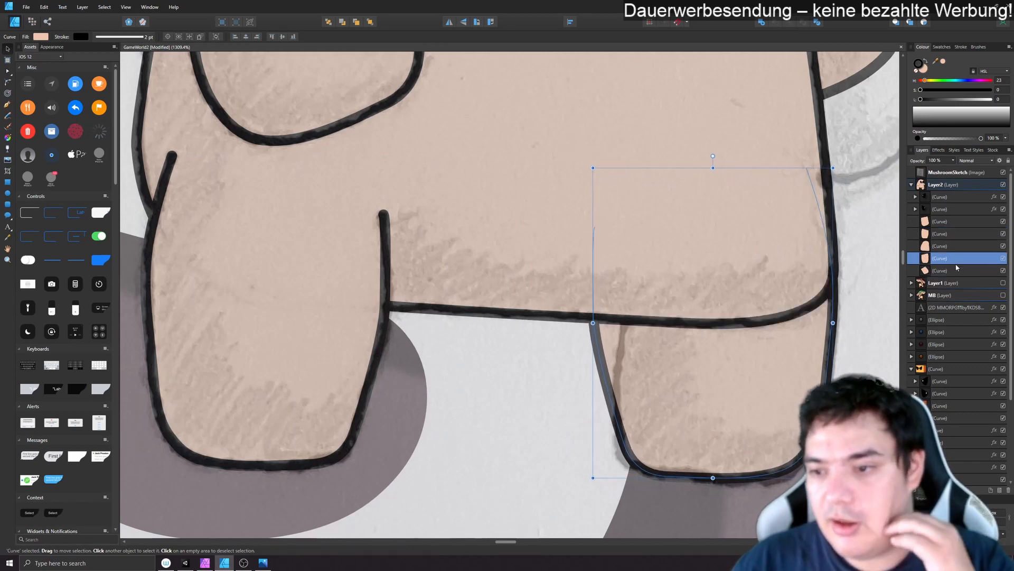
# - Hide the MushroomSketch image to check the figure with both legs, and show the sketch again
pyautogui.click(951, 172)
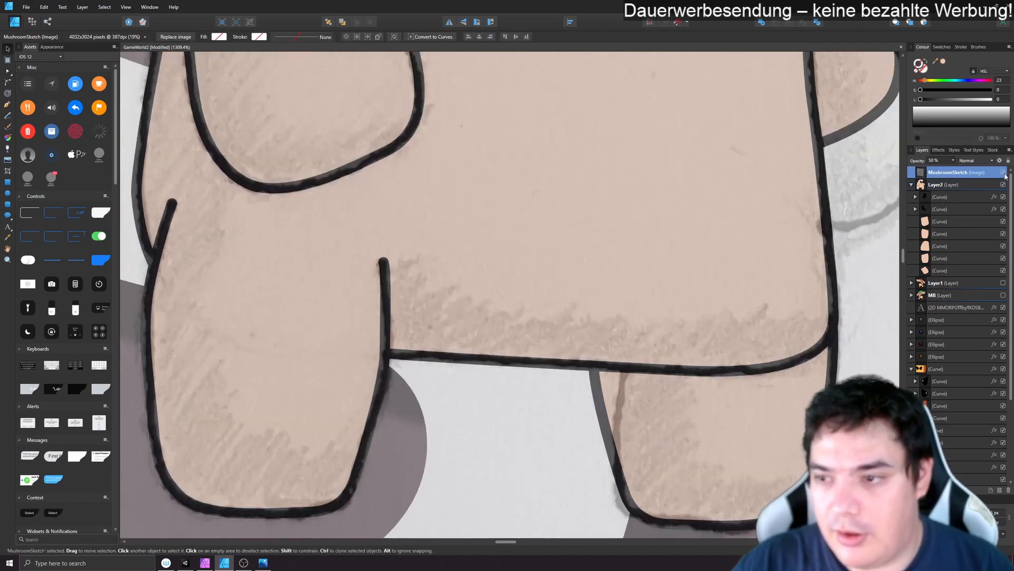
pyautogui.click(1004, 174)
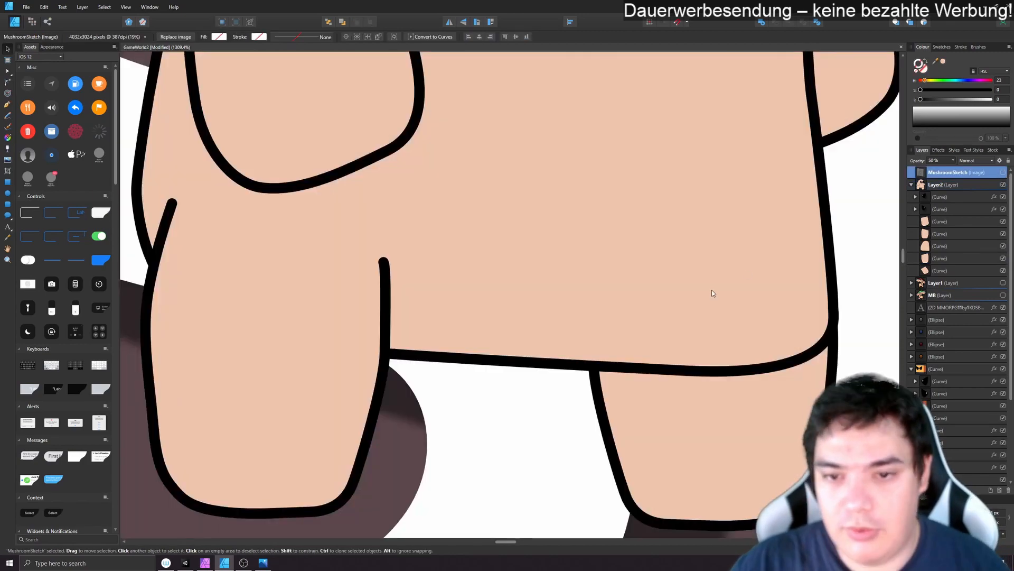
pyautogui.scroll(-6, 701, 297)
pyautogui.scroll(3, 462, 275)
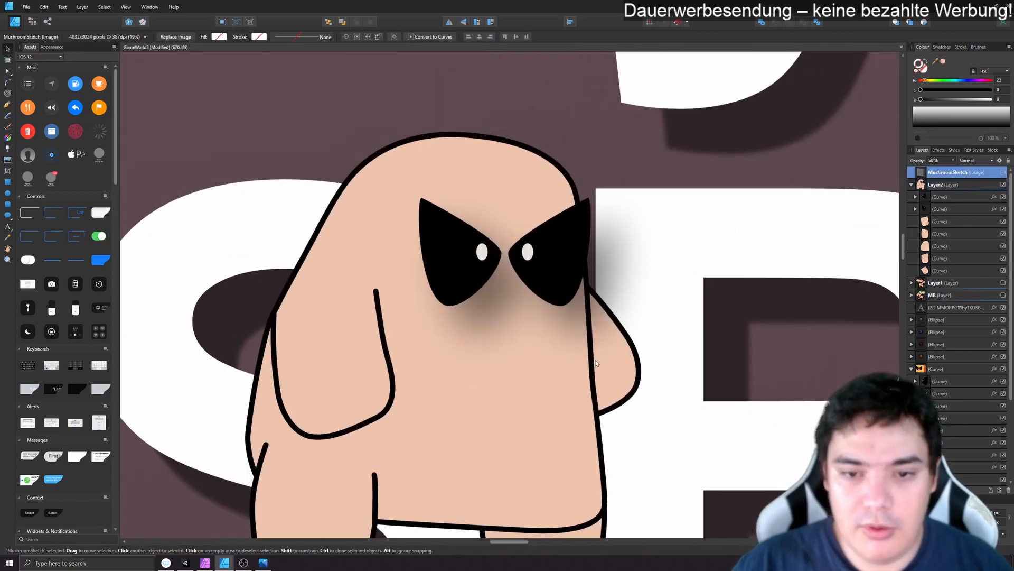
pyautogui.click(1003, 173)
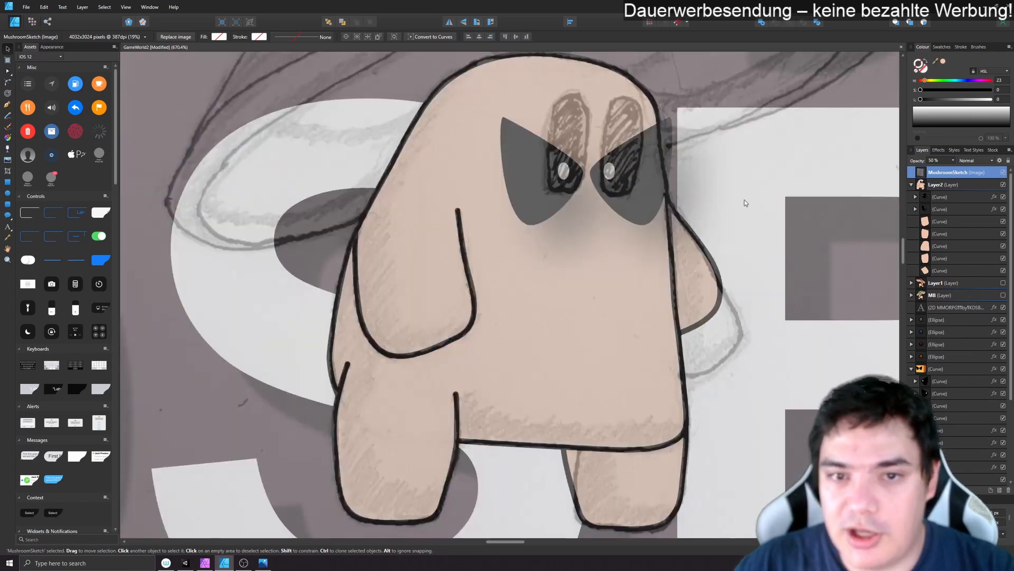
# - Trace the outer outline of the sketched mushroom cap in Layer2 as one brush stroke, running across the face
pyautogui.scroll(3, 744, 200)
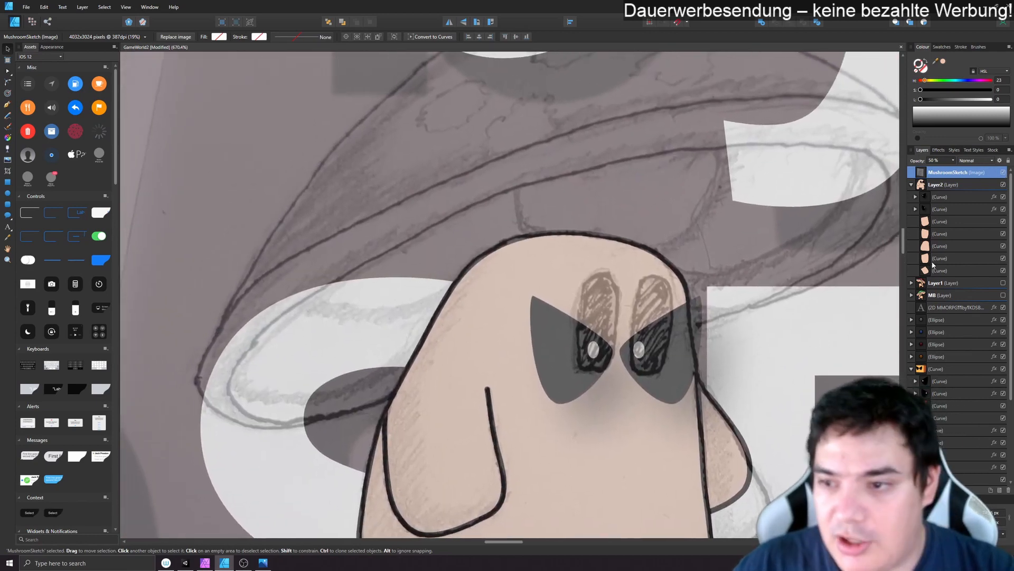
pyautogui.click(939, 185)
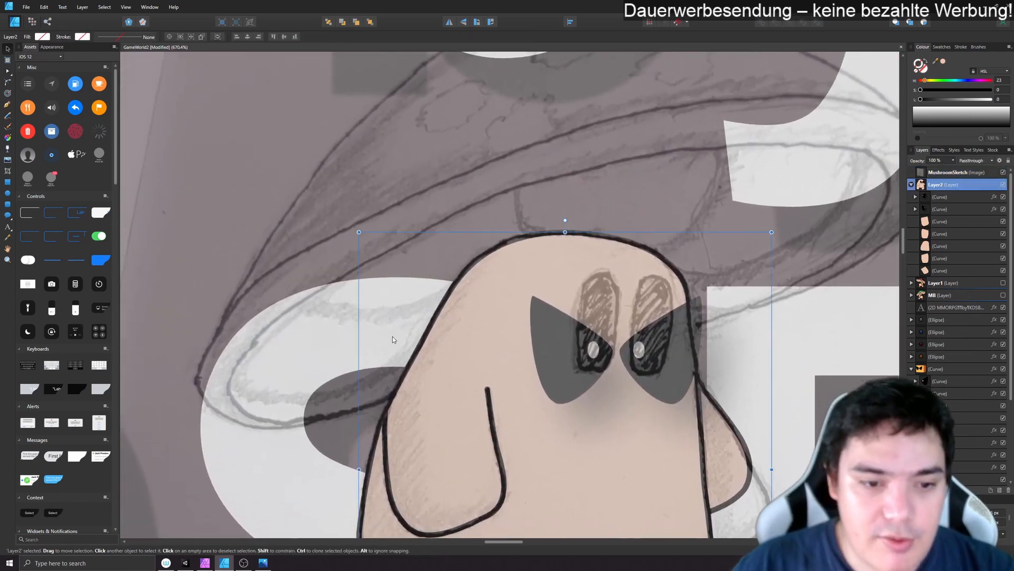
pyautogui.scroll(-2, 412, 111)
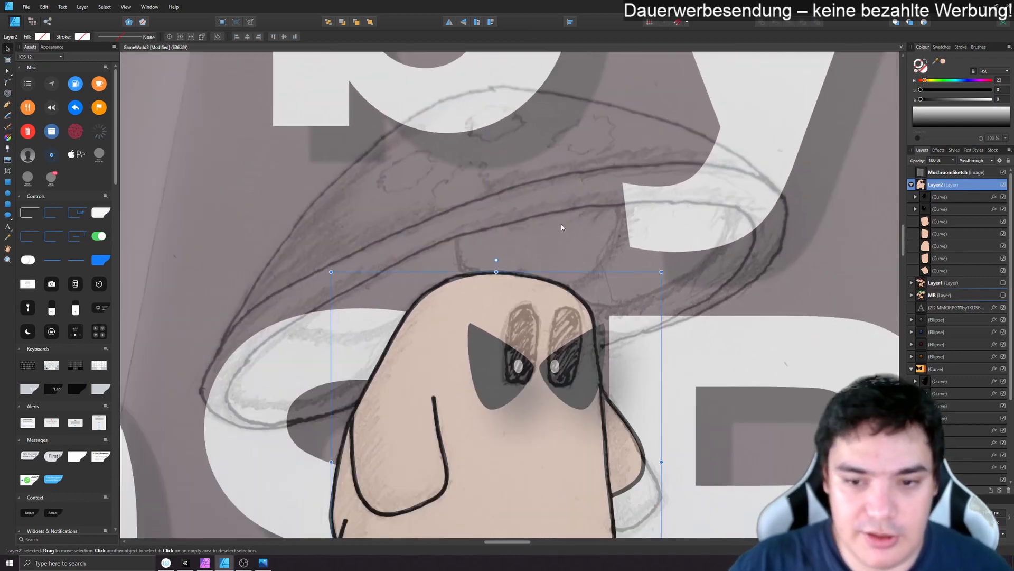
pyautogui.click(7, 128)
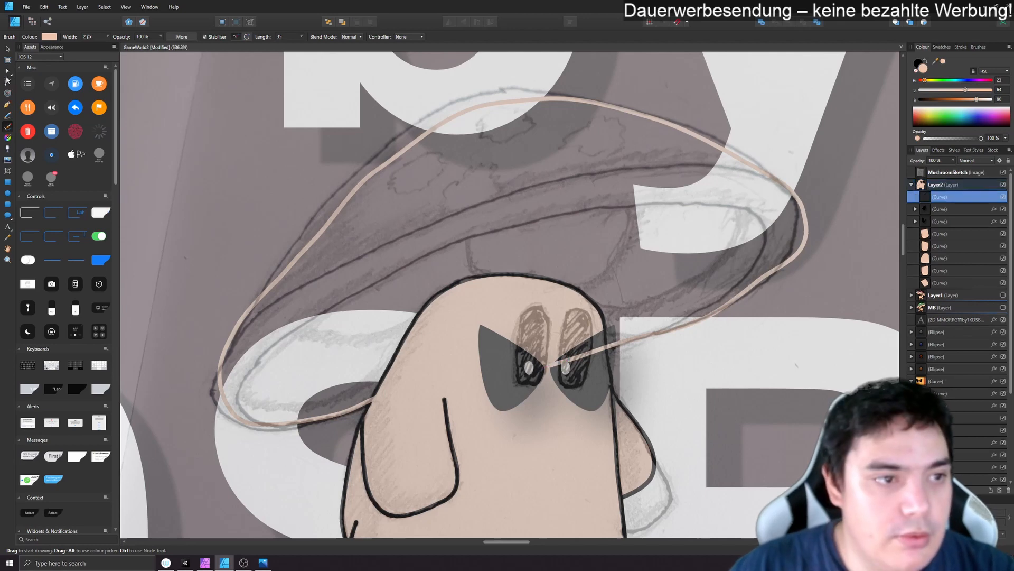
# - Remove surplus nodes where the cap curve crosses the face, and pull its right end inward onto the sketched outline
pyautogui.press('a')
pyautogui.moveTo(424, 381); pyautogui.dragTo(517, 365)
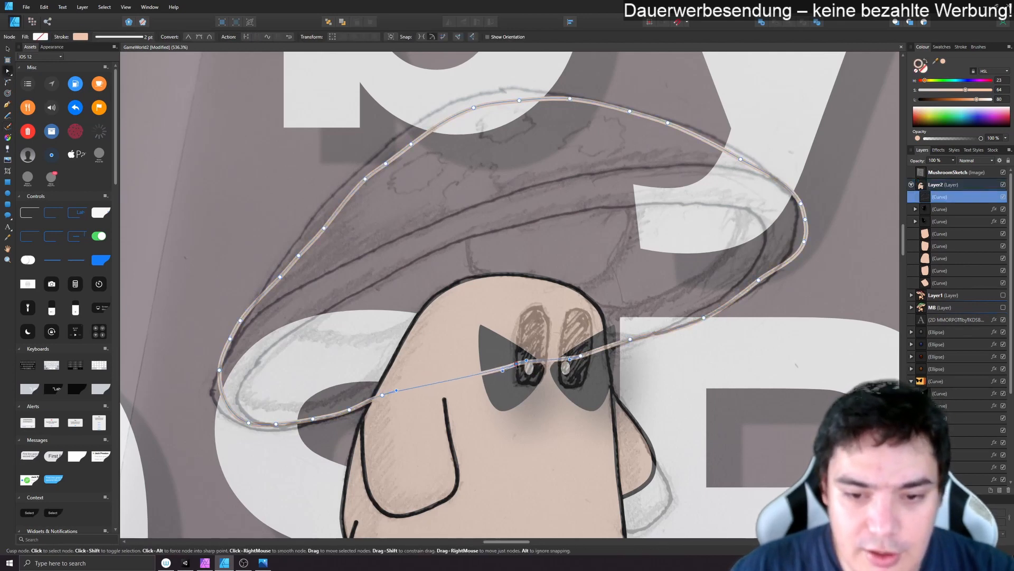
pyautogui.click(581, 356)
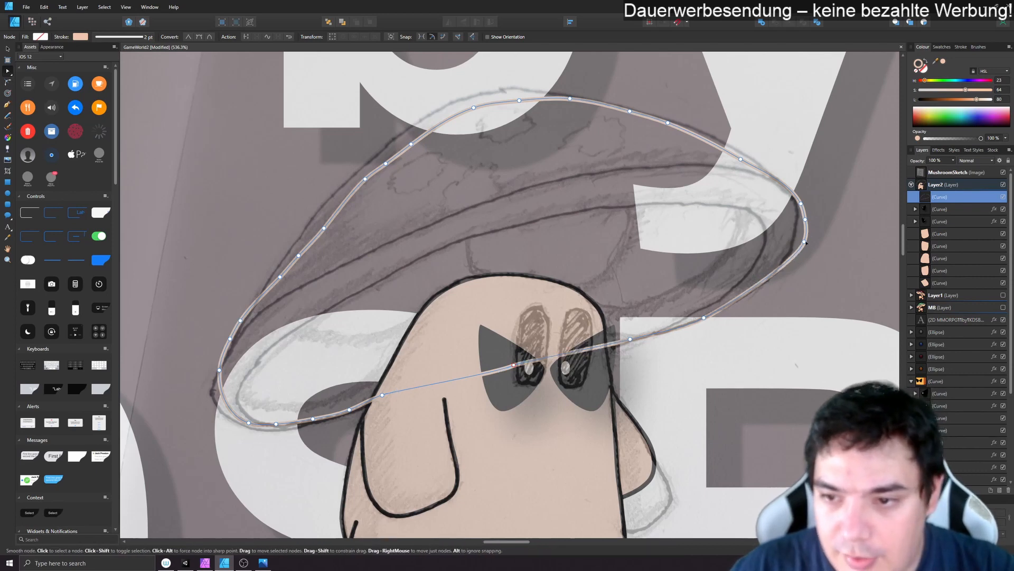
pyautogui.moveTo(804, 242); pyautogui.dragTo(798, 217)
pyautogui.click(802, 205)
pyautogui.press('Delete')
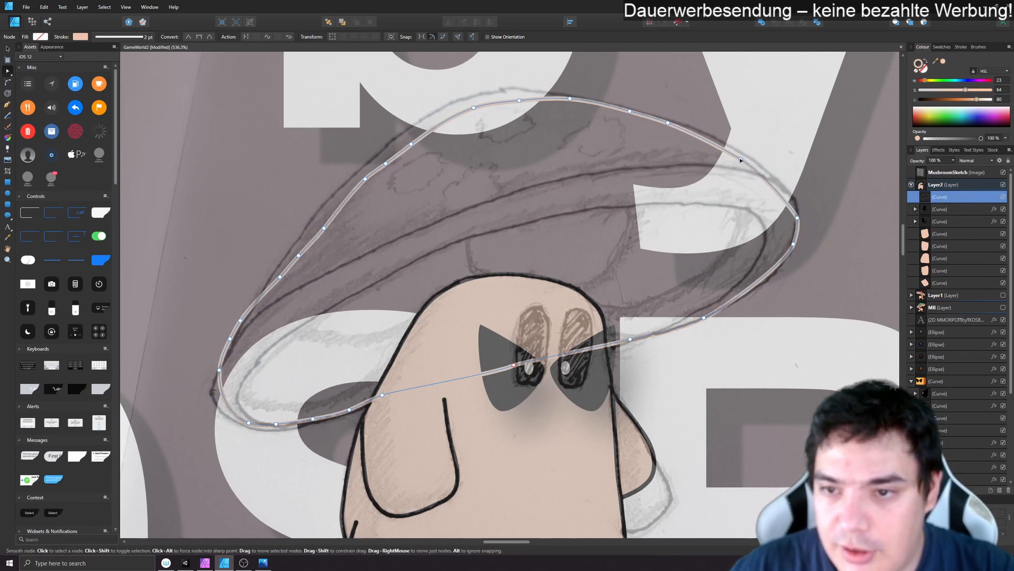
# - Fit the cap curve's upper-right slope and crown to the sketch by moving nodes and deleting the excess ones
pyautogui.moveTo(742, 159); pyautogui.dragTo(745, 156)
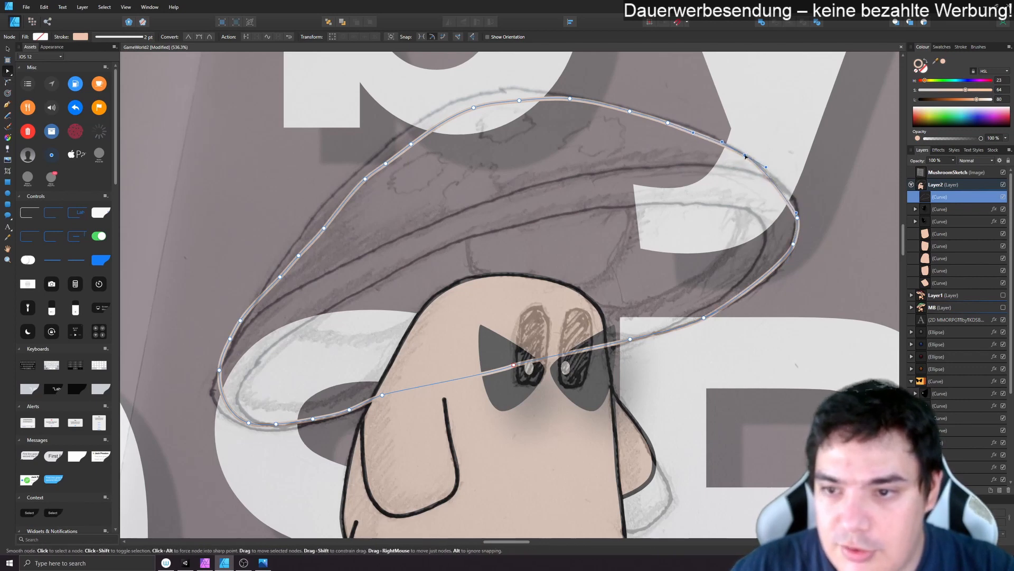
pyautogui.click(668, 123)
pyautogui.press('Delete')
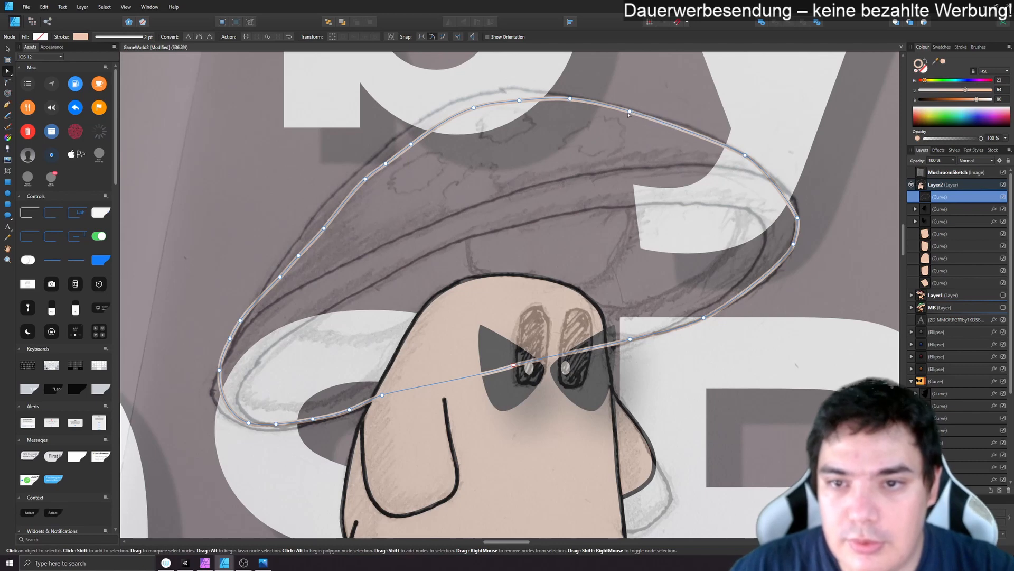
pyautogui.moveTo(630, 112); pyautogui.dragTo(633, 109)
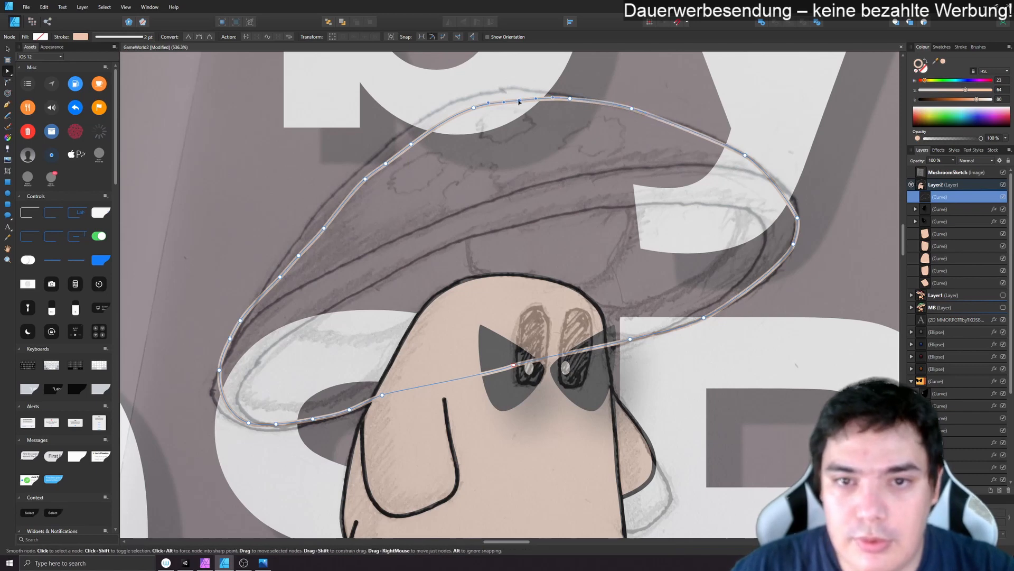
pyautogui.moveTo(520, 101); pyautogui.dragTo(461, 96)
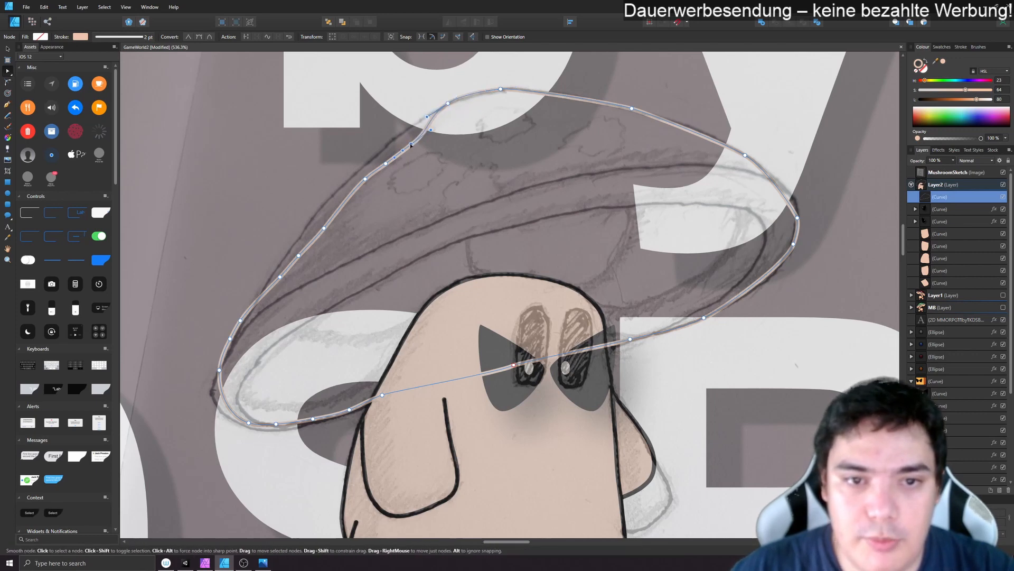
# - Smooth the cap curve's upper-left slope by deleting extra nodes and moving the remaining ones out to the sketched edge
pyautogui.moveTo(424, 135); pyautogui.dragTo(394, 140)
pyautogui.click(386, 164)
pyautogui.press('Delete')
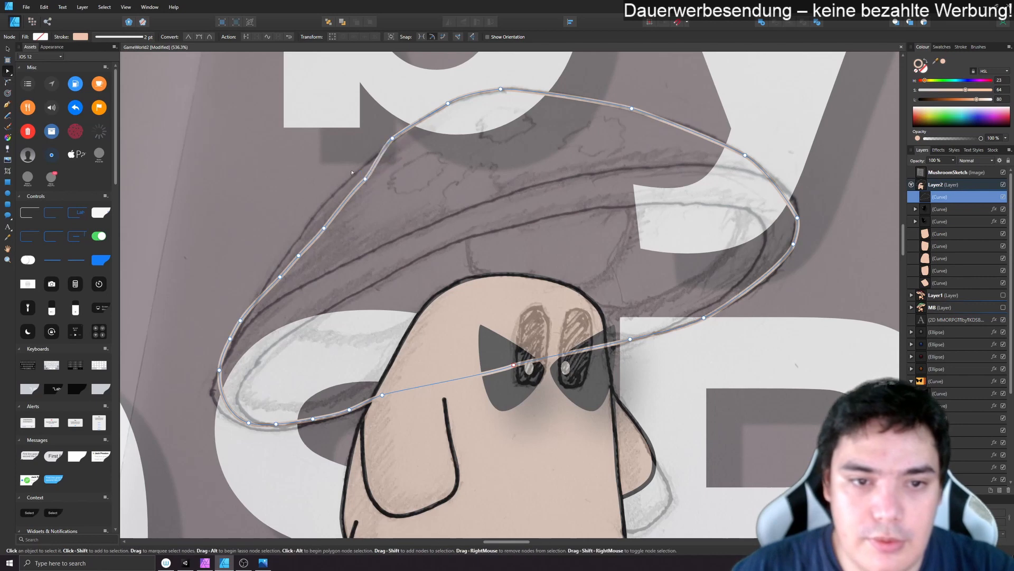
pyautogui.click(366, 179)
pyautogui.press('Delete')
pyautogui.press('Delete')
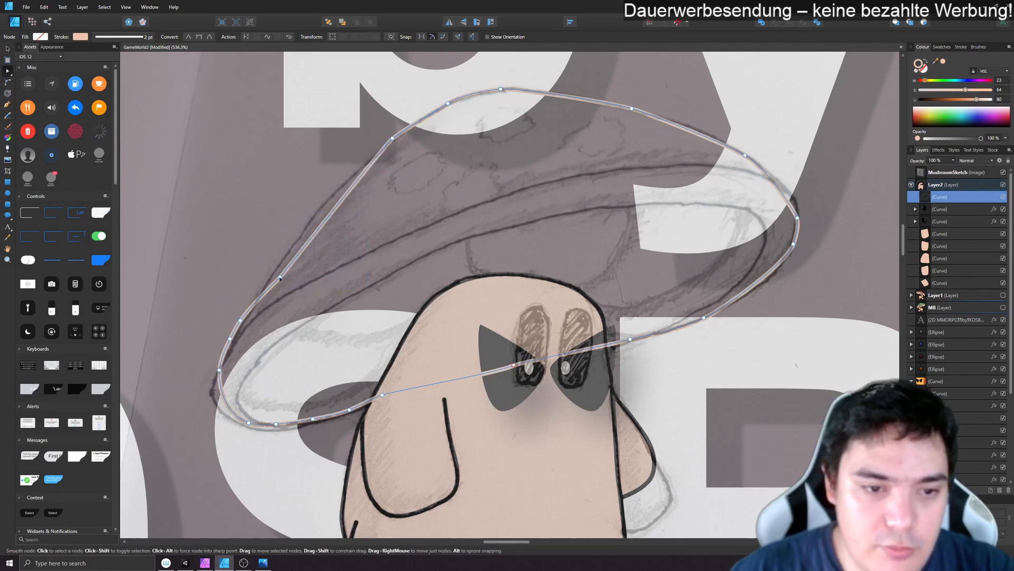
pyautogui.moveTo(280, 277); pyautogui.dragTo(293, 244)
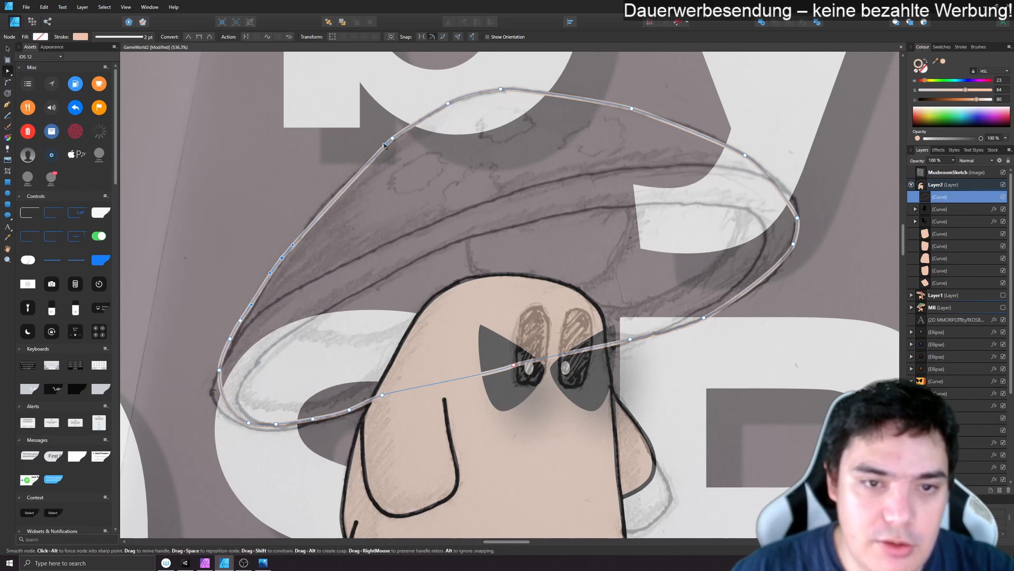
pyautogui.moveTo(384, 144); pyautogui.dragTo(328, 199)
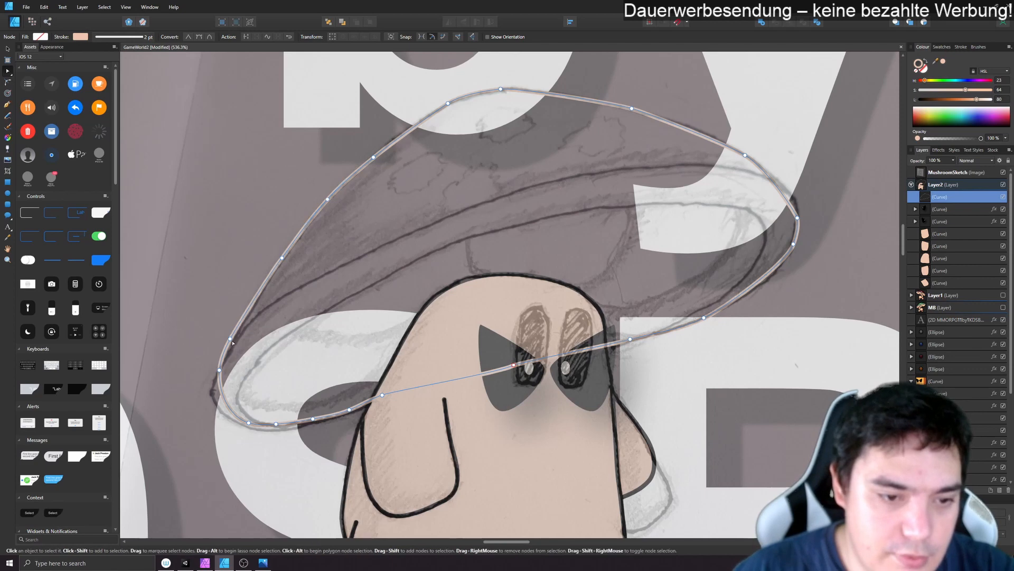
# - Reshape the cap curve's left tip to reach the sketched corner, deleting the redundant nodes around it
pyautogui.click(230, 339)
pyautogui.moveTo(232, 340); pyautogui.dragTo(234, 342)
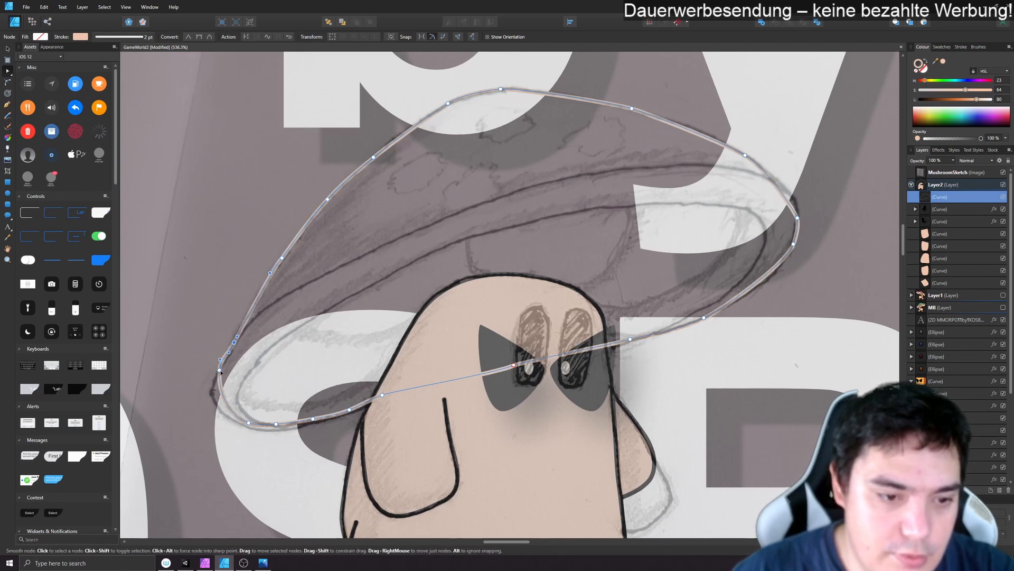
pyautogui.click(220, 370)
pyautogui.press('Delete')
pyautogui.click(248, 423)
pyautogui.moveTo(249, 423); pyautogui.dragTo(186, 403)
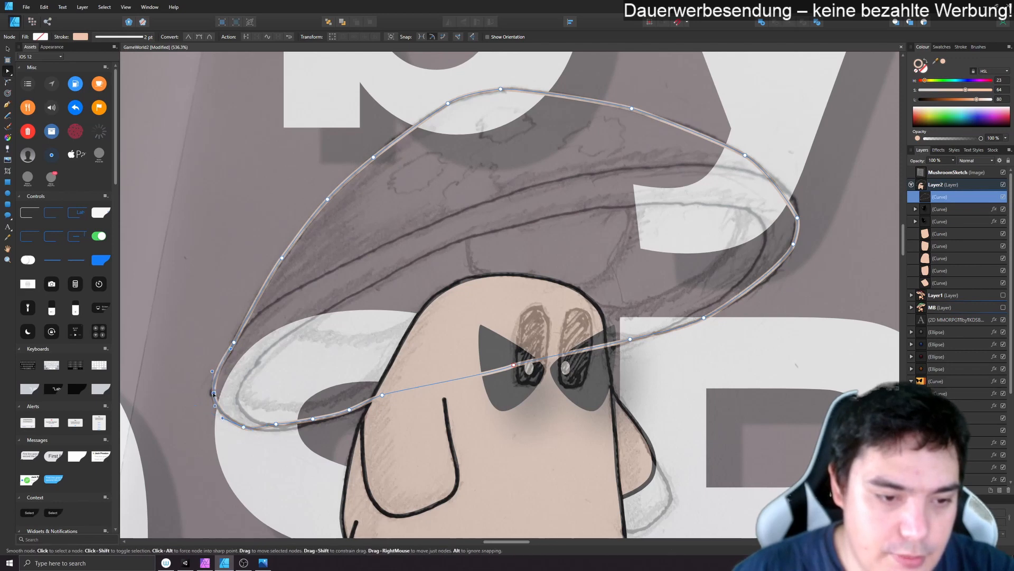
pyautogui.click(211, 394)
pyautogui.click(234, 342)
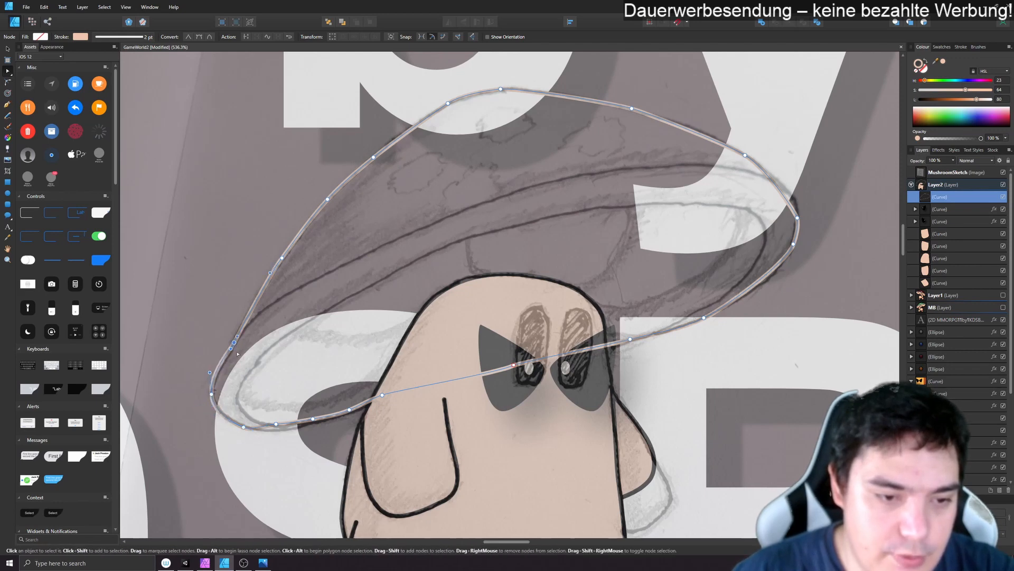
pyautogui.press('Delete')
# - Clean up the nodes along the cap curve's lower-left edge and refine the bend of its upper-right edge
pyautogui.click(350, 409)
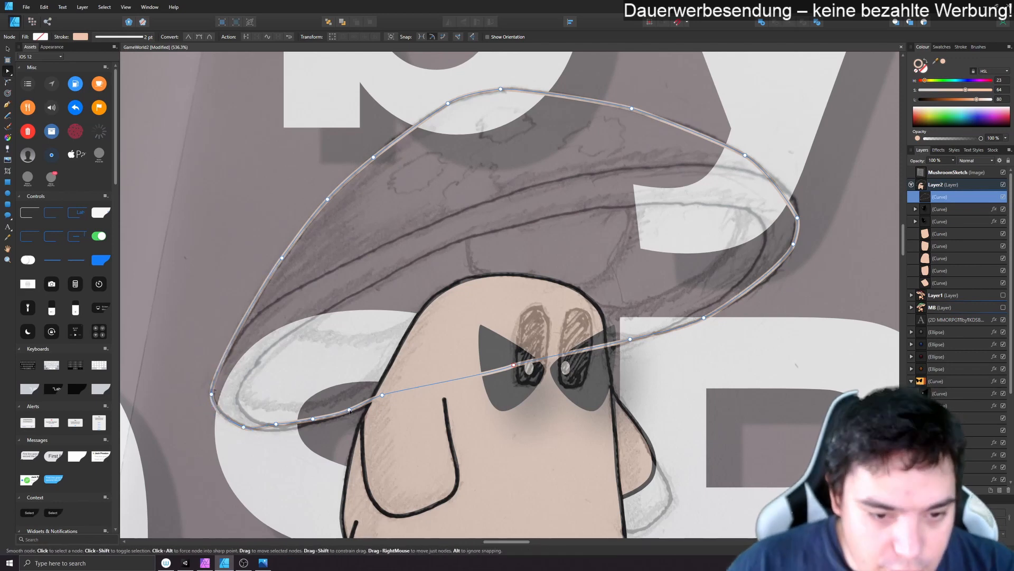
pyautogui.moveTo(349, 410); pyautogui.dragTo(349, 412)
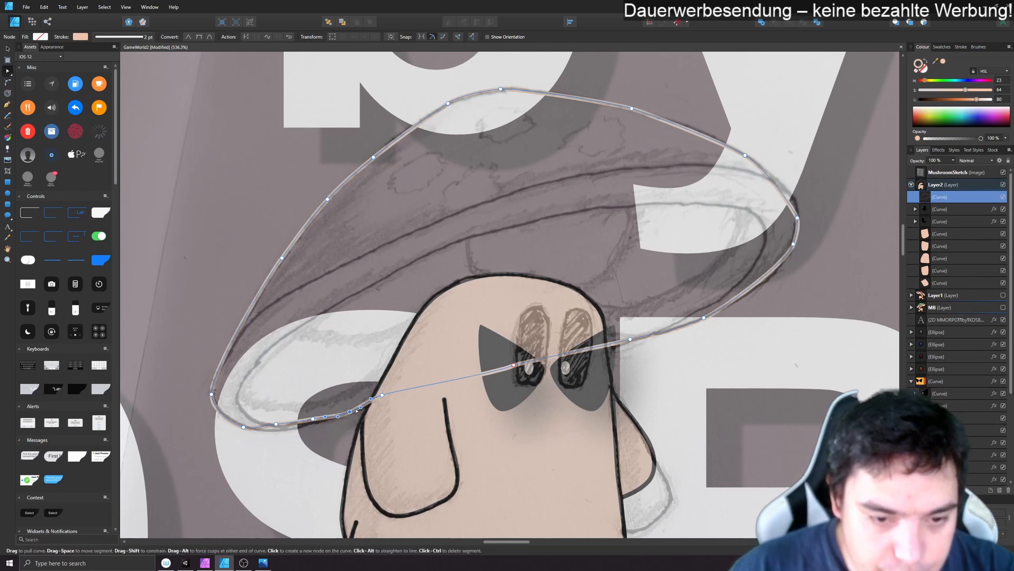
pyautogui.click(382, 395)
pyautogui.press('Delete')
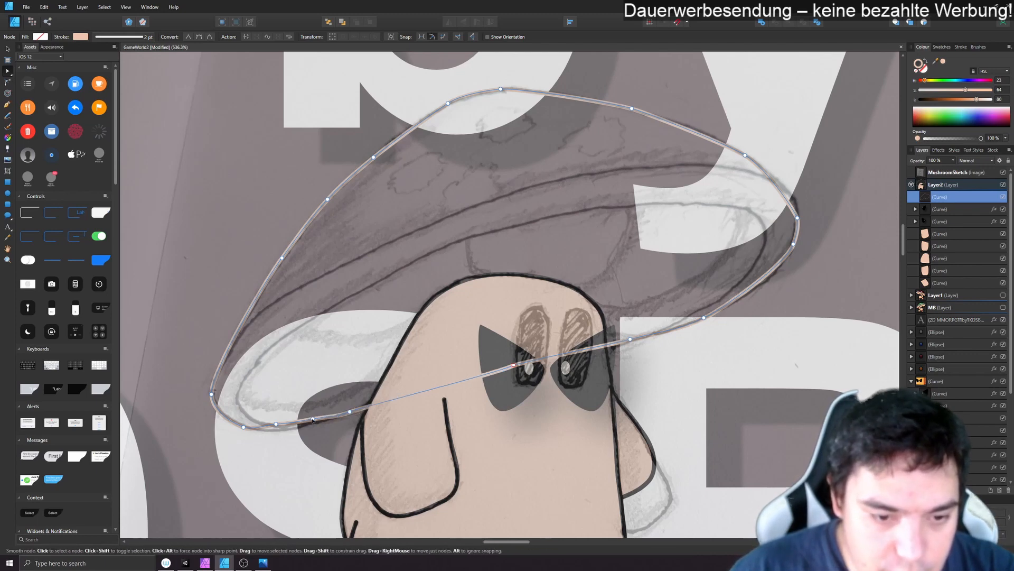
pyautogui.moveTo(312, 422); pyautogui.dragTo(312, 423)
pyautogui.click(276, 424)
pyautogui.press('Delete')
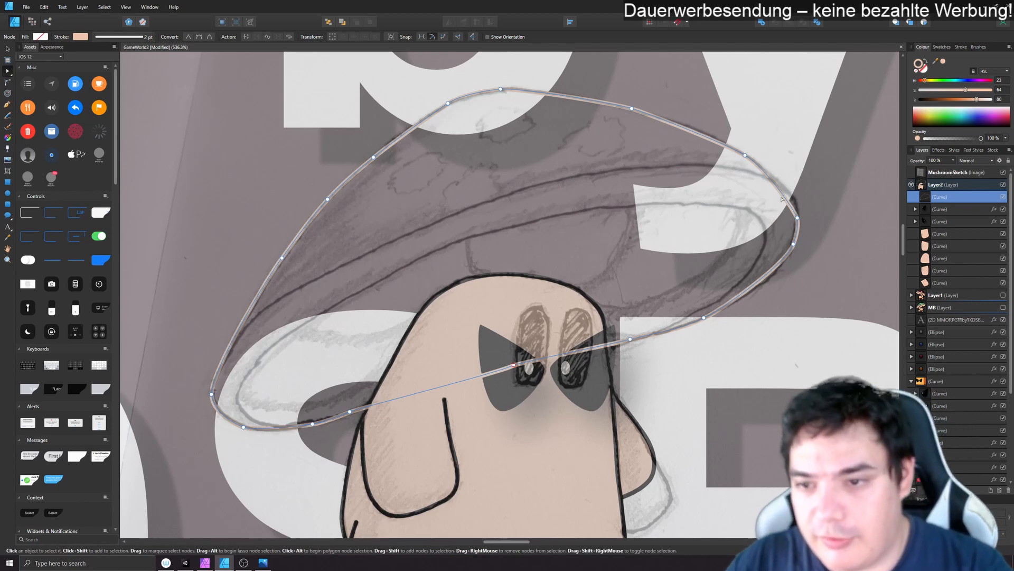
pyautogui.click(787, 199)
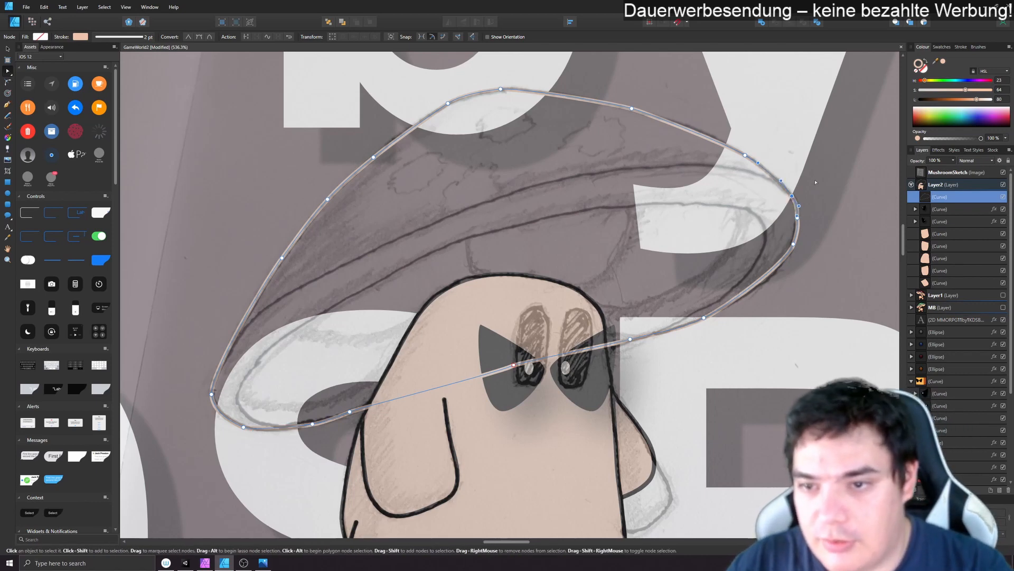
pyautogui.moveTo(745, 155); pyautogui.dragTo(726, 142)
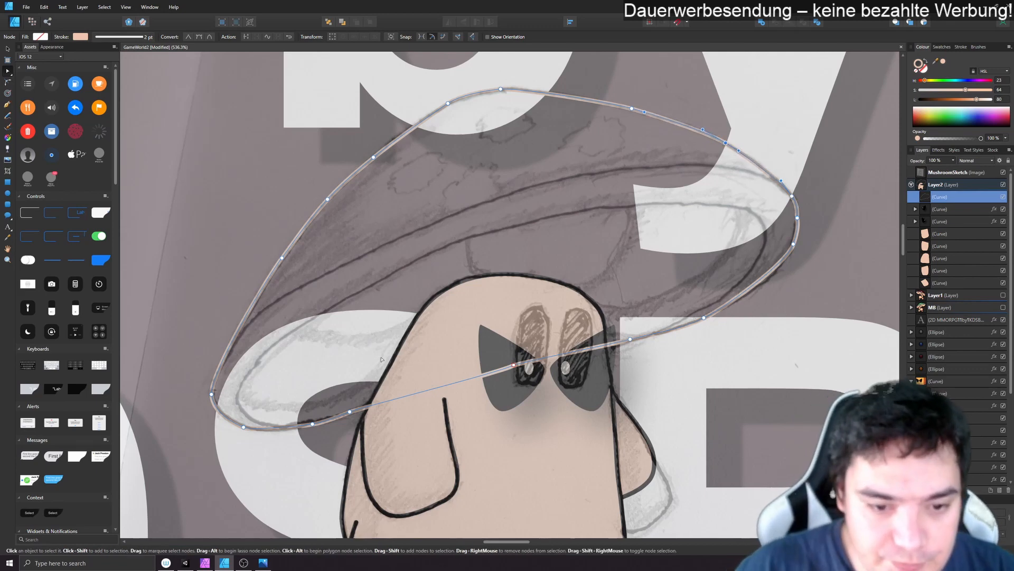
# - Fill the cap curve with a sampled dark red and set its outline to black
pyautogui.click(924, 68)
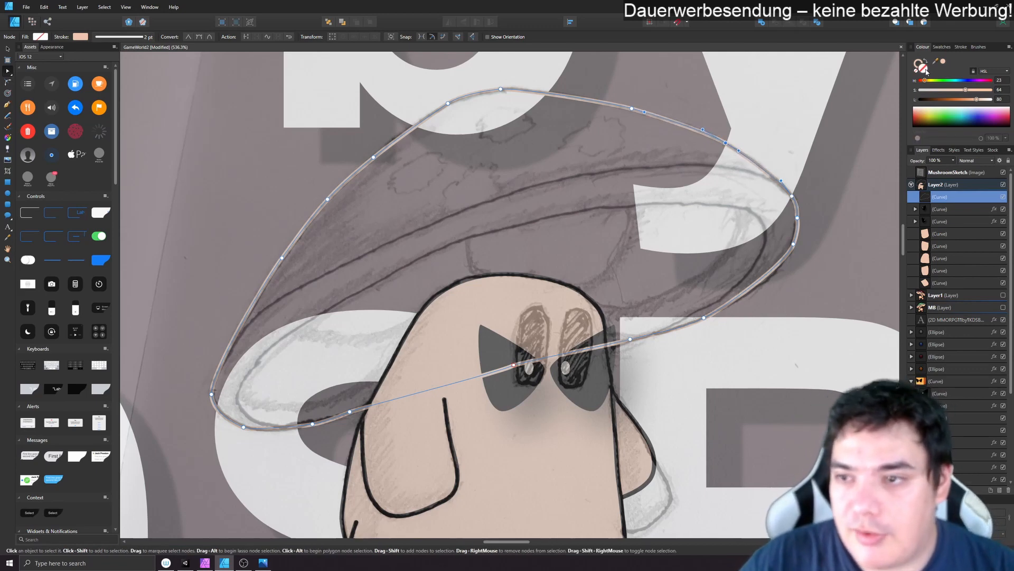
pyautogui.moveTo(935, 63); pyautogui.dragTo(1013, 67)
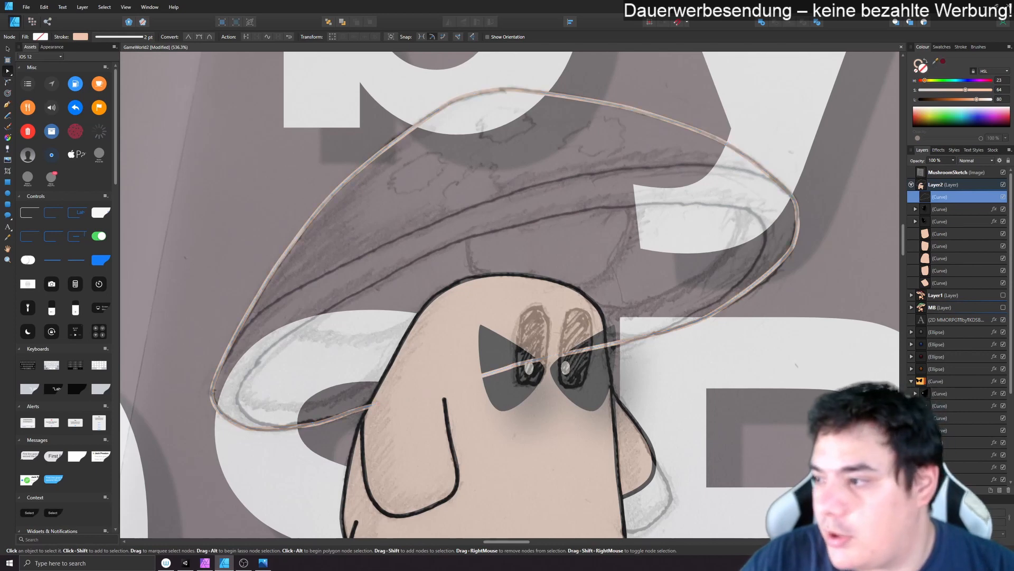
pyautogui.click(943, 61)
pyautogui.click(917, 64)
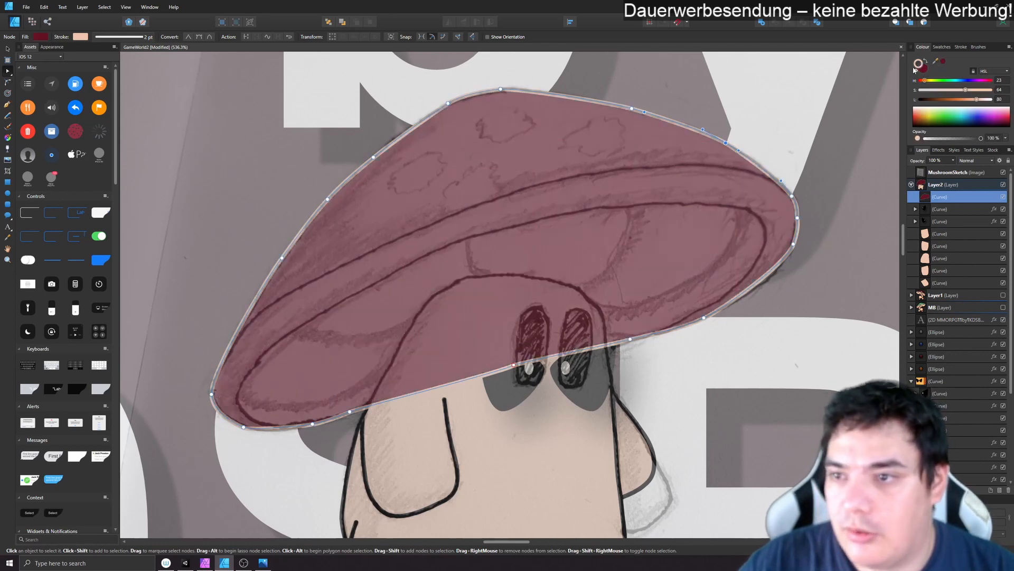
pyautogui.doubleClick(917, 66)
pyautogui.moveTo(509, 241); pyautogui.dragTo(603, 346)
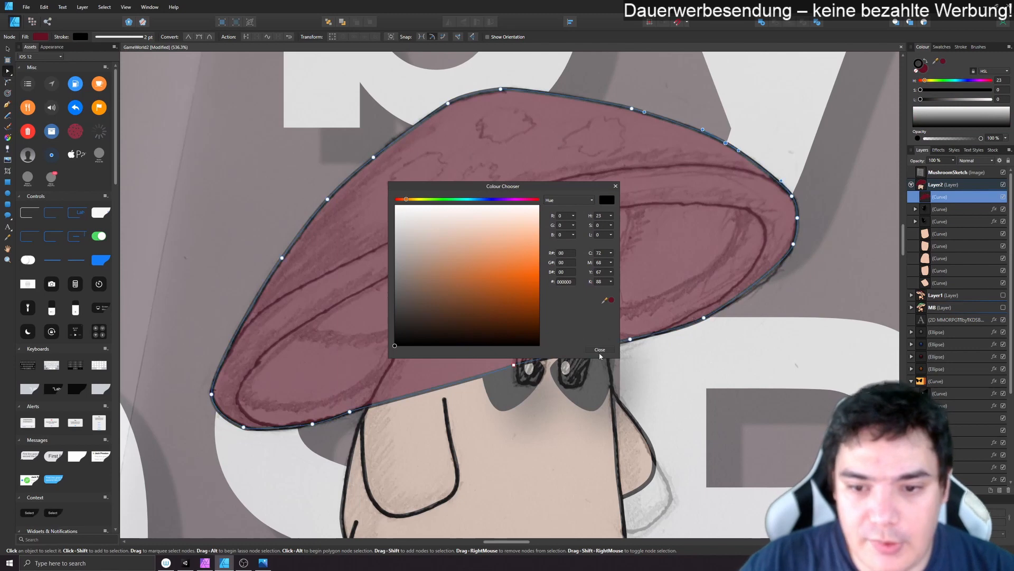
pyautogui.click(600, 350)
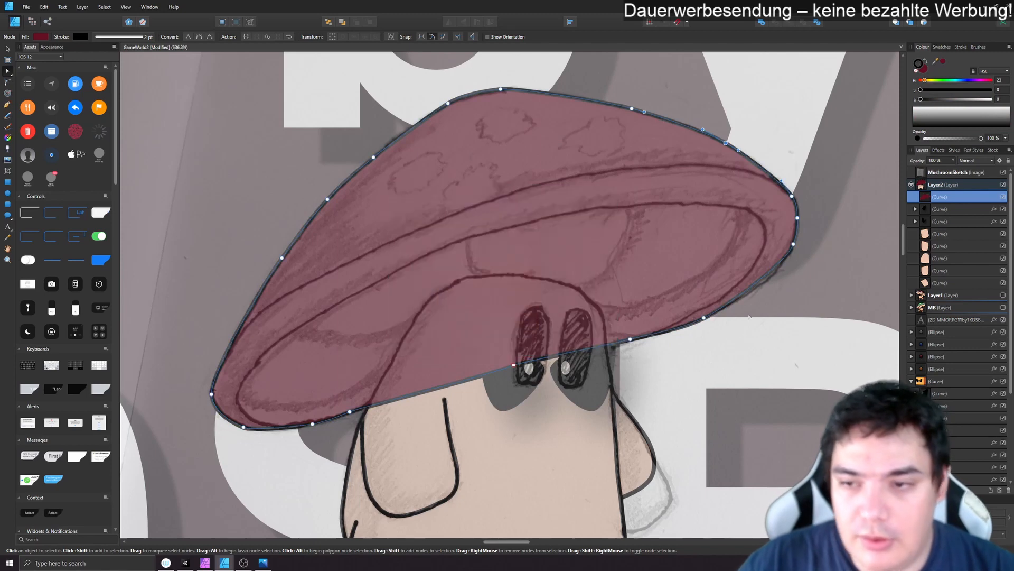
# - Hide the MushroomSketch image, move the cap curve behind the body curve in Layer2, and show the sketch again
pyautogui.click(1004, 174)
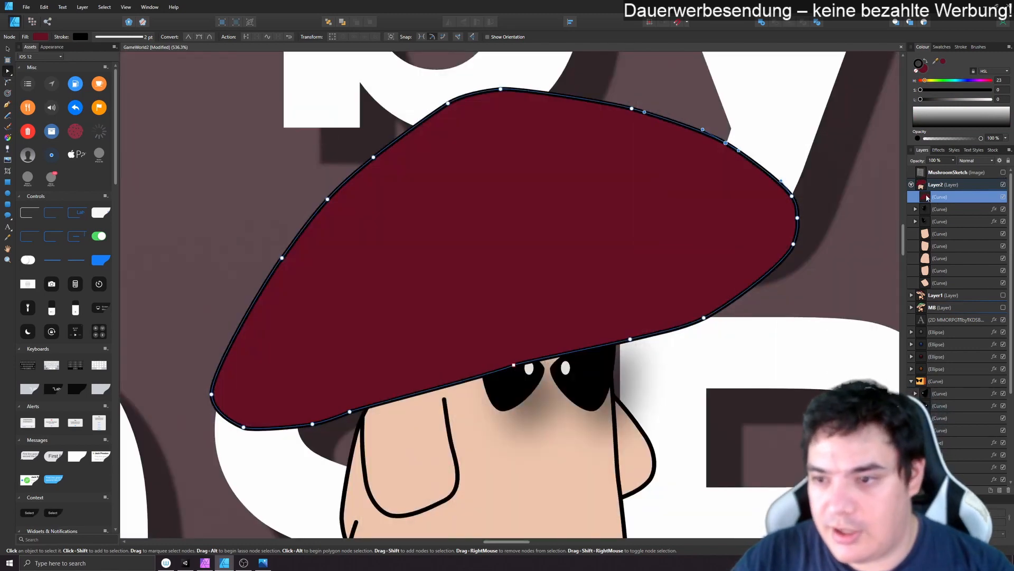
pyautogui.moveTo(928, 198); pyautogui.dragTo(924, 267)
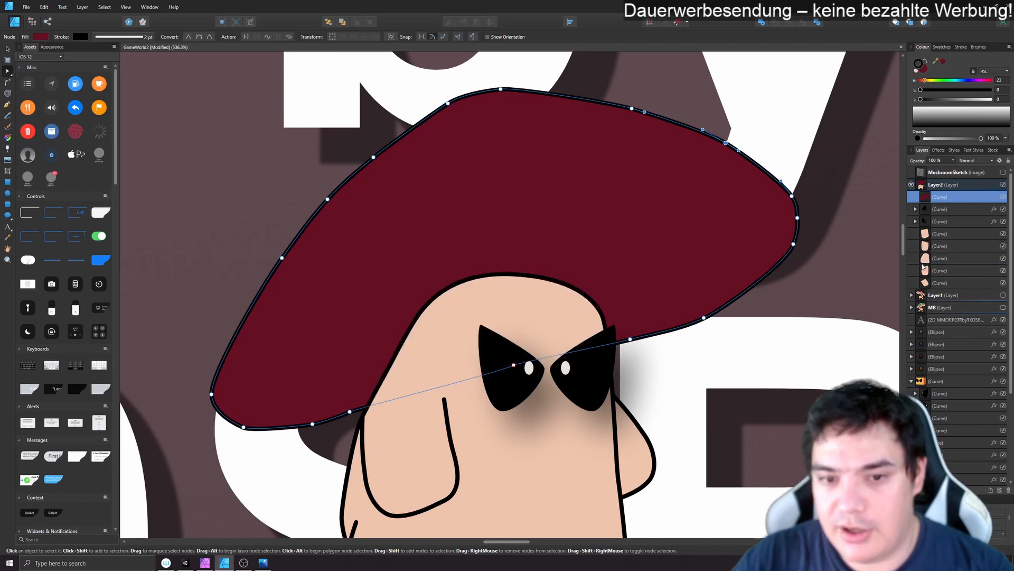
pyautogui.click(1003, 172)
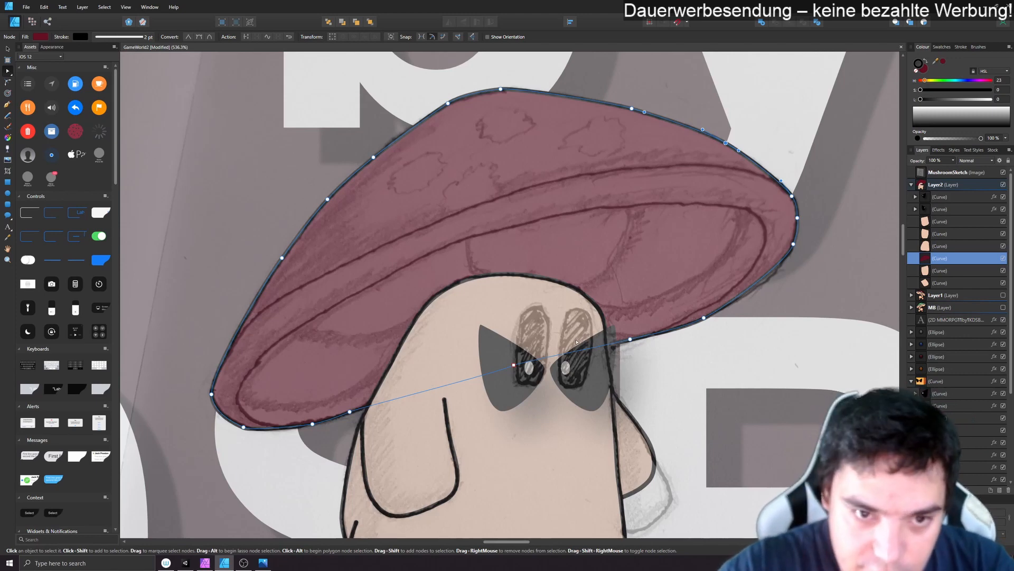
# - Draw an ellipse over the cap's upper-right edge, fill it with white, and clip it inside the cap curve
pyautogui.click(7, 195)
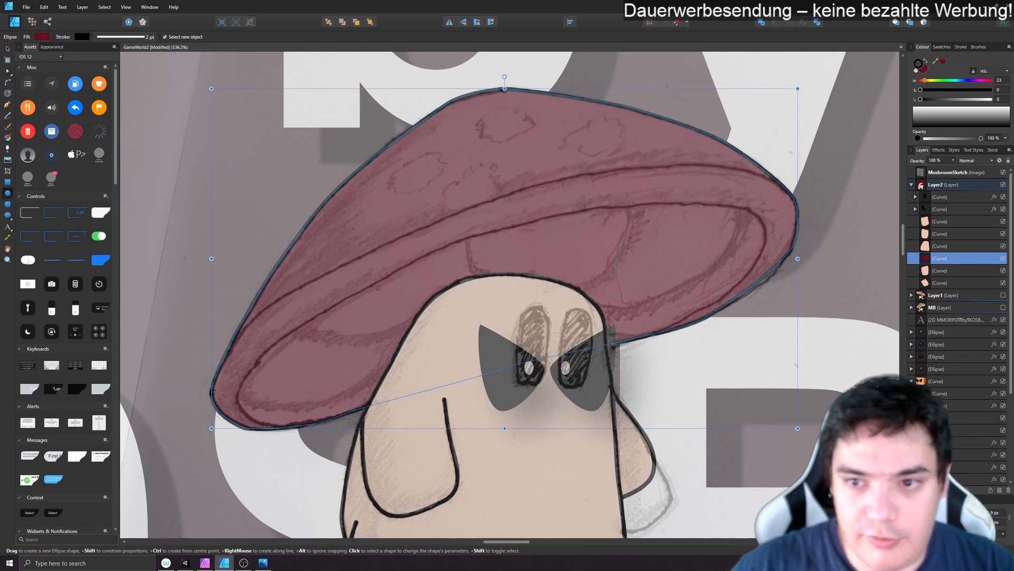
pyautogui.moveTo(630, 111); pyautogui.dragTo(801, 232)
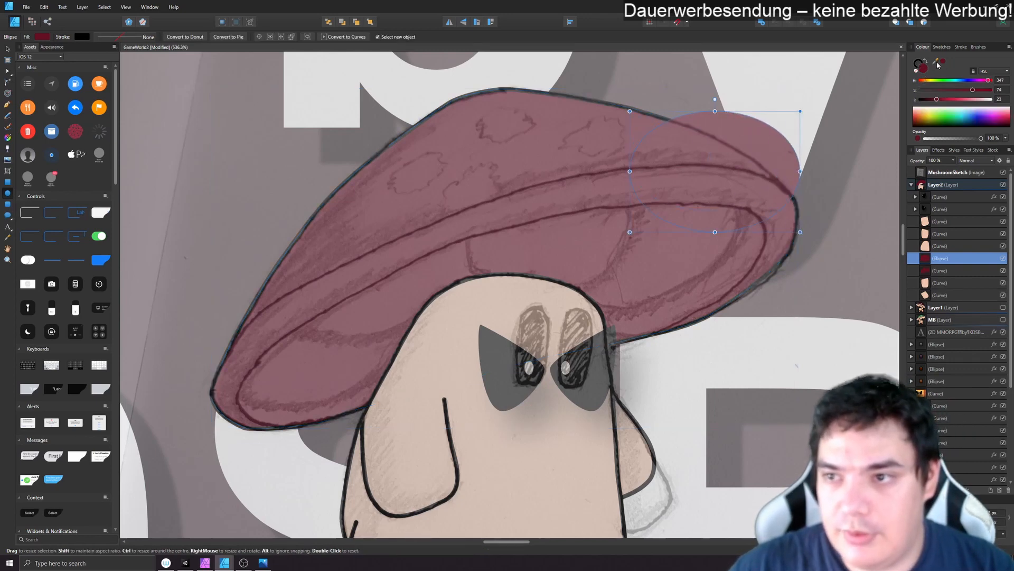
pyautogui.doubleClick(925, 71)
pyautogui.click(396, 206)
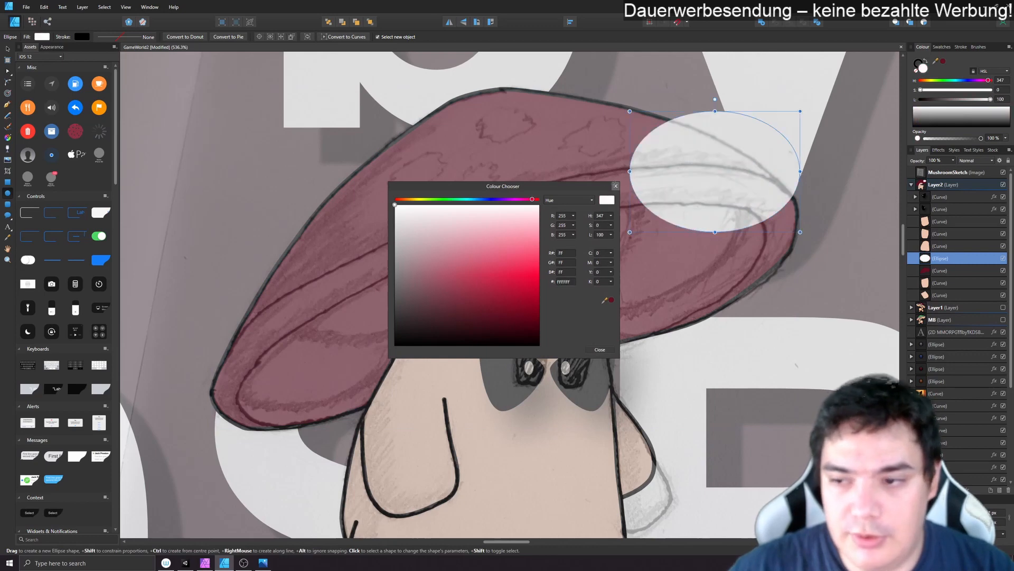
pyautogui.click(615, 186)
pyautogui.moveTo(927, 259); pyautogui.dragTo(946, 272)
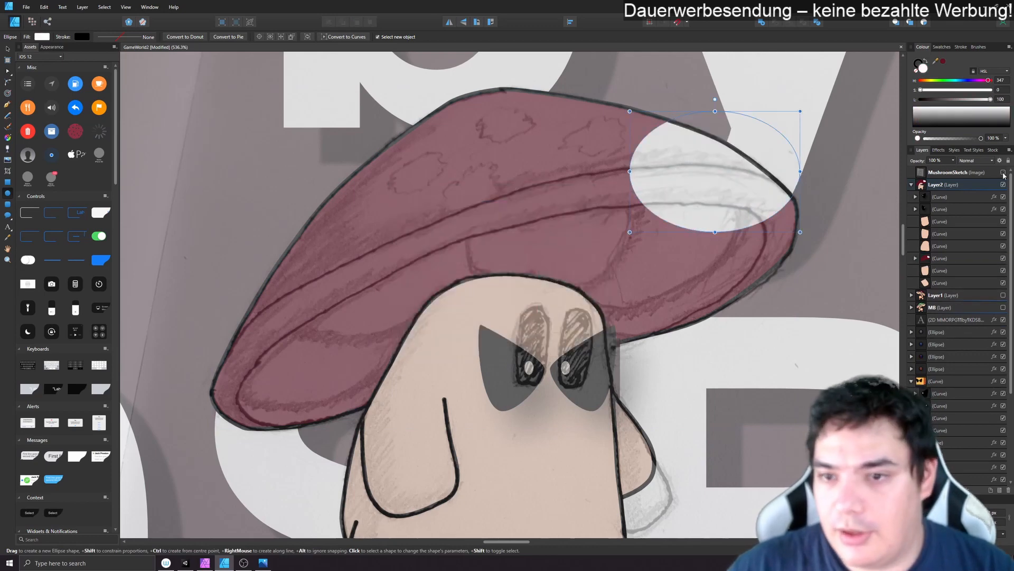
# - Try moving the clipped white ellipse within the cap with the sketch hidden, delete it, and show the sketch again
pyautogui.click(1003, 172)
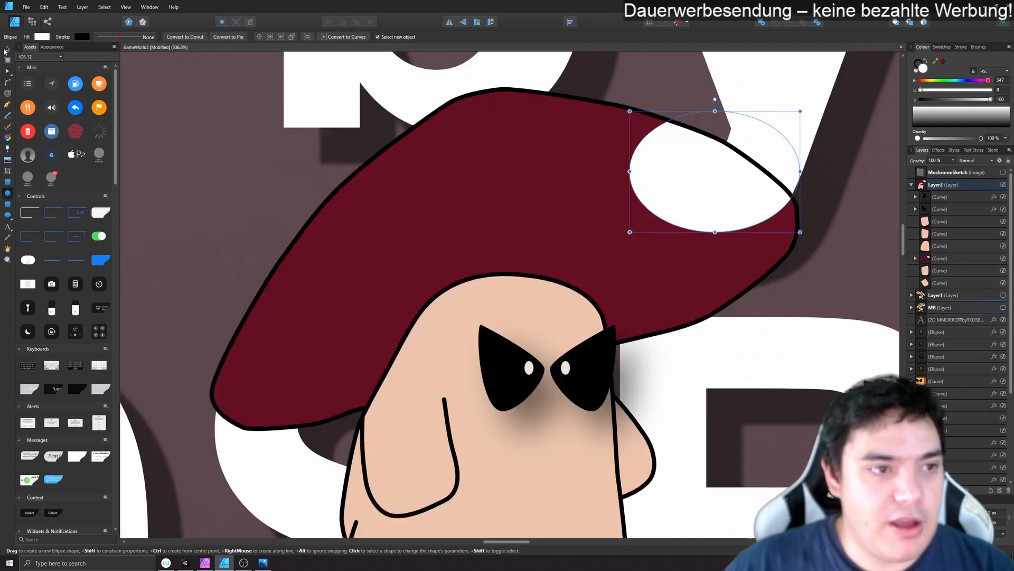
pyautogui.click(6, 49)
pyautogui.moveTo(699, 189); pyautogui.dragTo(574, 144)
pyautogui.moveTo(689, 167); pyautogui.dragTo(663, 146)
pyautogui.press('Delete')
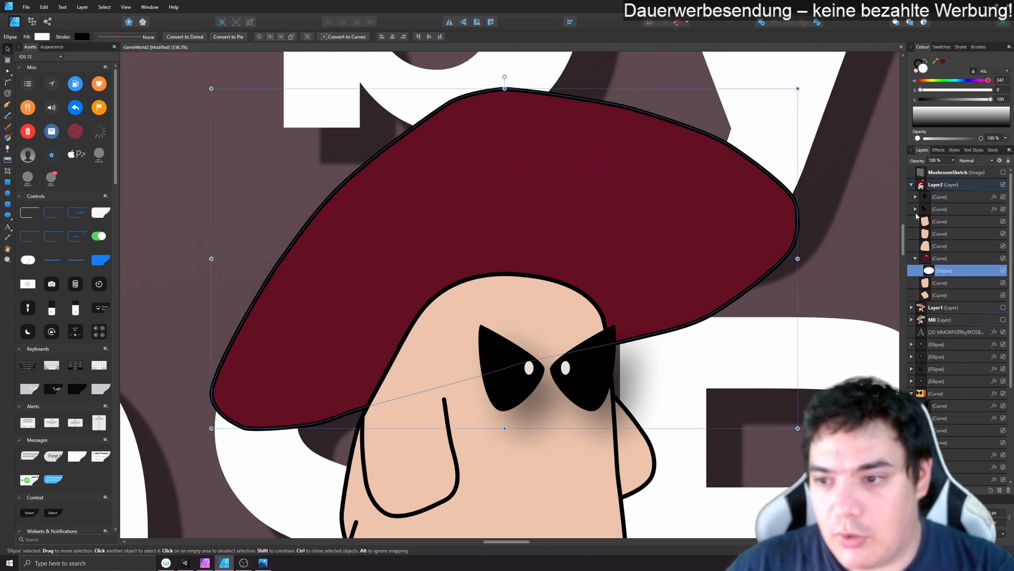
pyautogui.click(1003, 173)
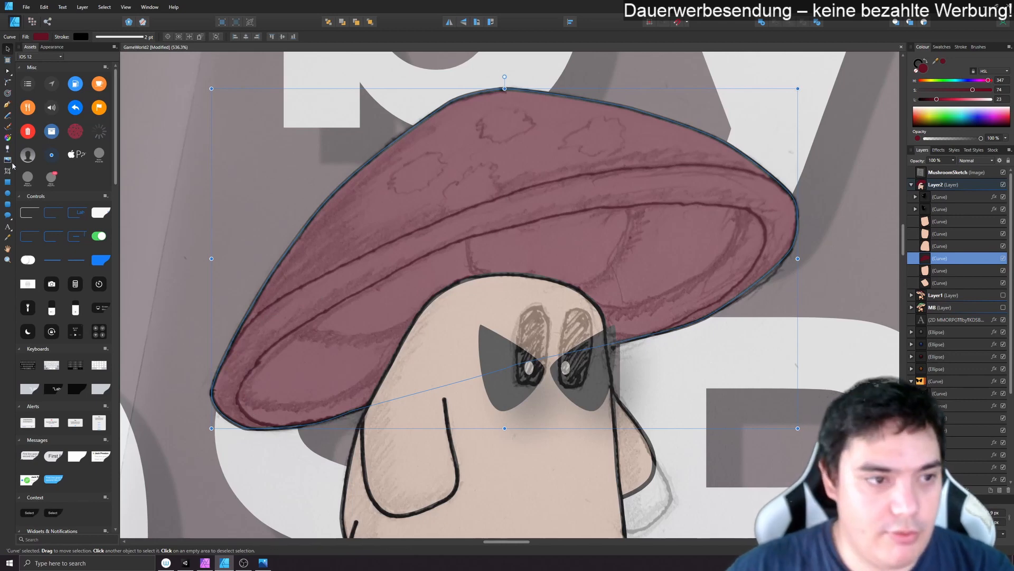
# - Trace the outline of the cap's underside as a freehand curve and remove the surplus nodes along its lower-left edge
pyautogui.click(7, 127)
pyautogui.moveTo(367, 407)
pyautogui.mouseDown()
pyautogui.moveTo(259, 428)
pyautogui.moveTo(233, 376)
pyautogui.moveTo(288, 327)
pyautogui.moveTo(415, 268)
pyautogui.moveTo(604, 217)
pyautogui.moveTo(734, 211)
pyautogui.moveTo(754, 223)
pyautogui.moveTo(755, 255)
pyautogui.moveTo(627, 336)
pyautogui.mouseUp()
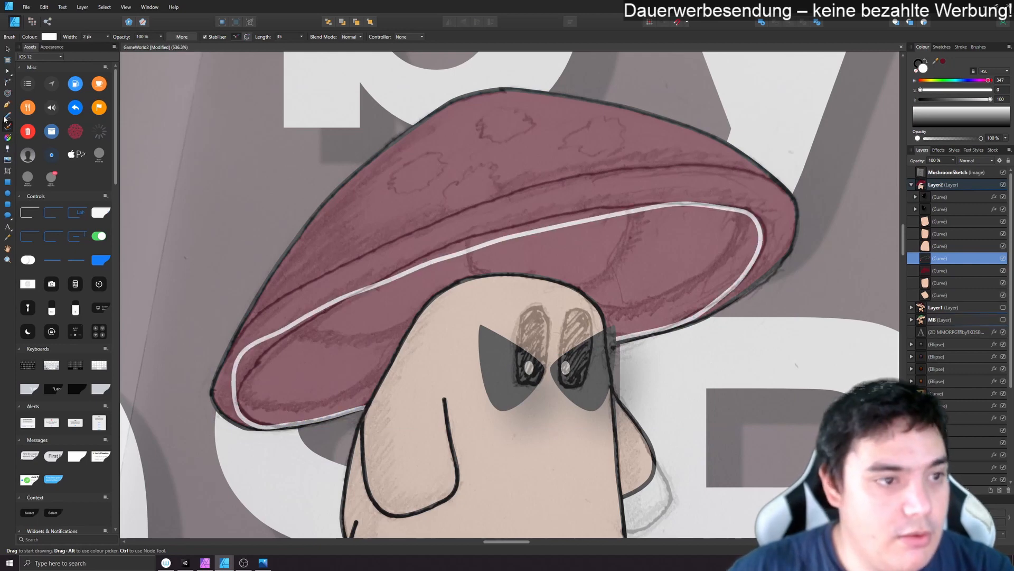
pyautogui.click(7, 71)
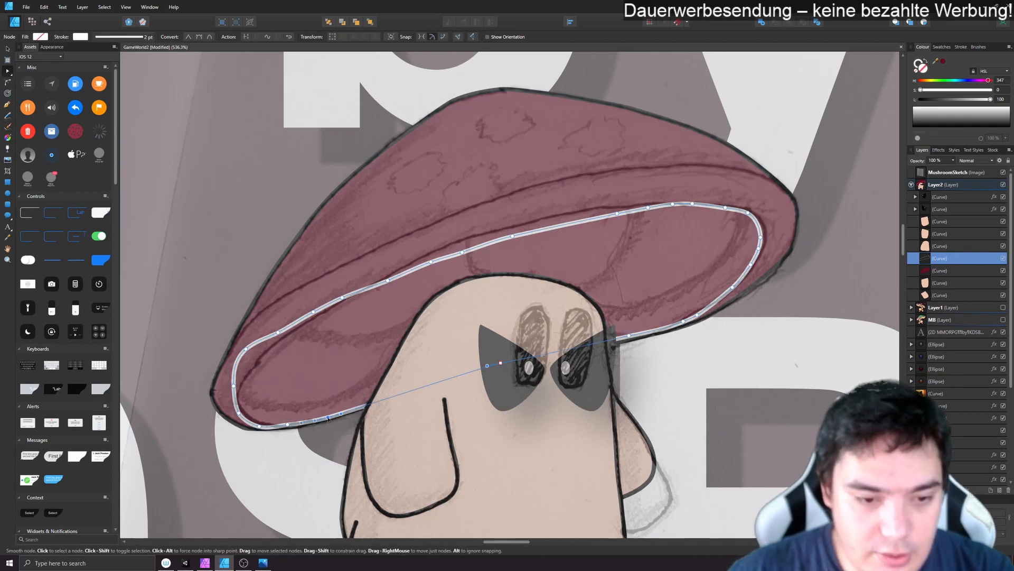
pyautogui.moveTo(328, 418); pyautogui.dragTo(331, 419)
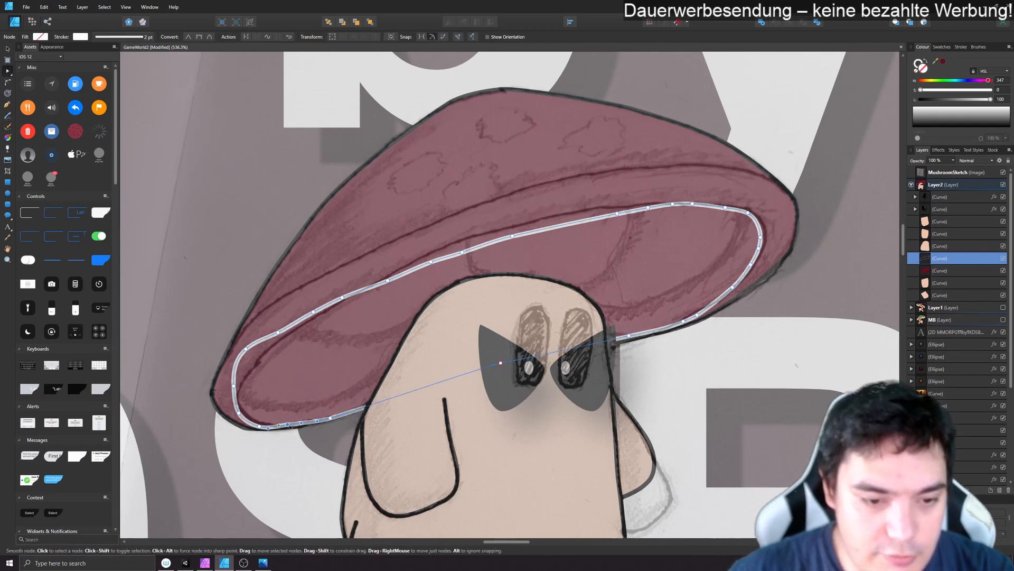
pyautogui.press('Delete')
pyautogui.moveTo(260, 427); pyautogui.dragTo(276, 428)
# - Simplify and round the left end of the underside curve by deleting surplus nodes and moving the remaining ones
pyautogui.click(234, 388)
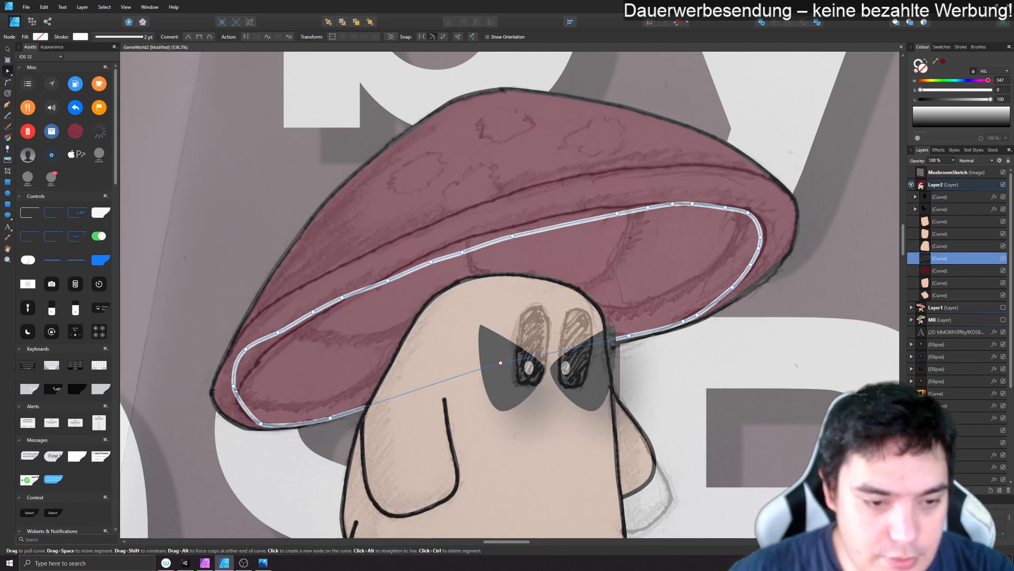
pyautogui.press('Delete')
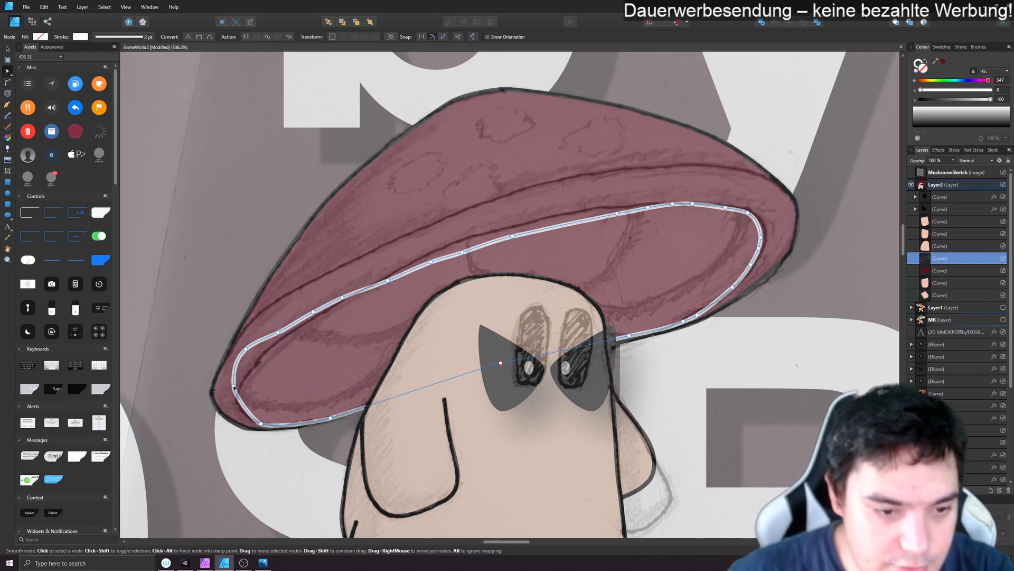
pyautogui.moveTo(234, 386); pyautogui.dragTo(233, 402)
pyautogui.click(237, 392)
pyautogui.click(246, 348)
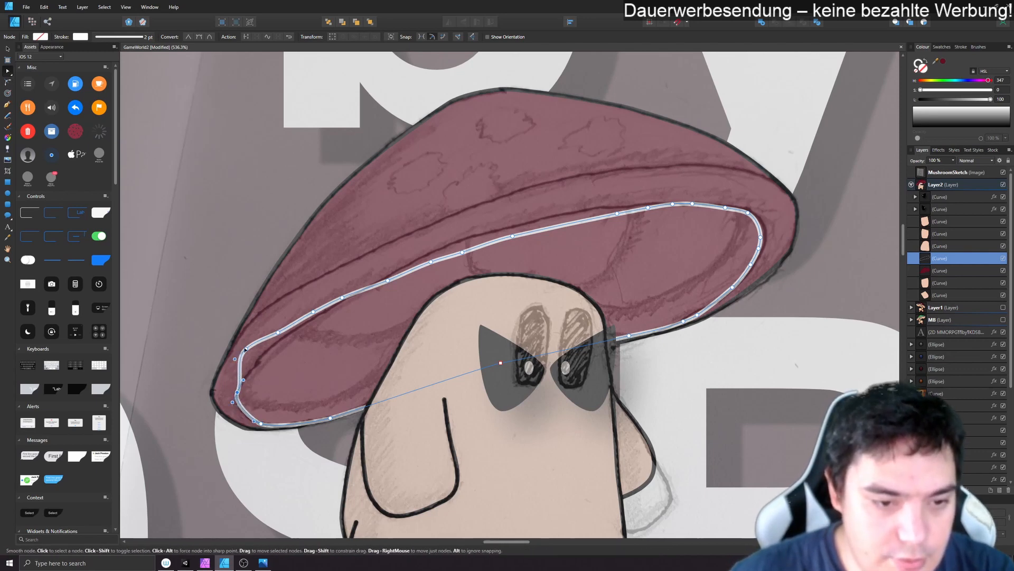
pyautogui.press('Delete')
pyautogui.moveTo(278, 332); pyautogui.dragTo(260, 356)
pyautogui.click(329, 306)
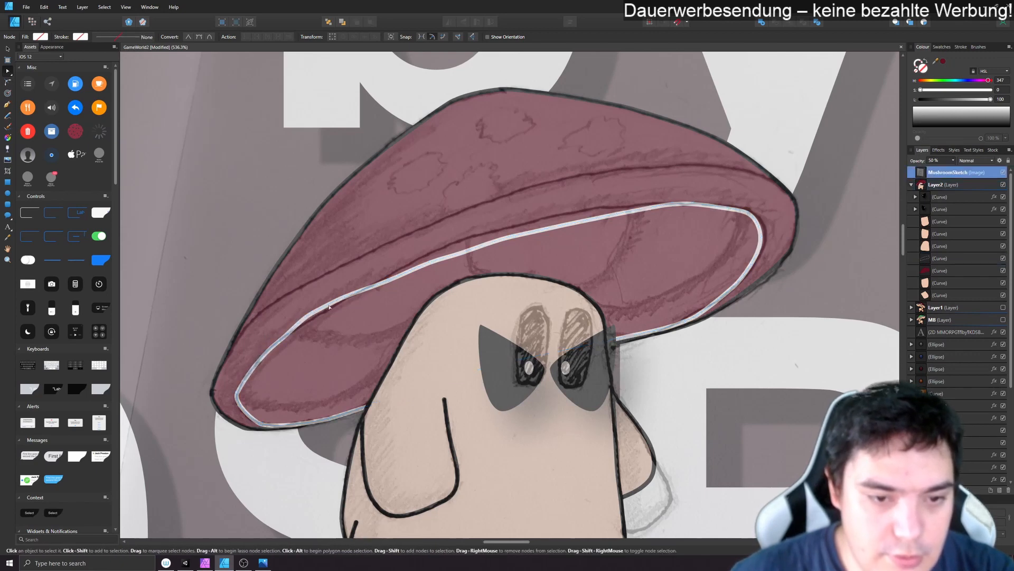
# - Clip the underside curve inside the cap curve and remove a surplus node from its upper-left edge
pyautogui.click(7, 48)
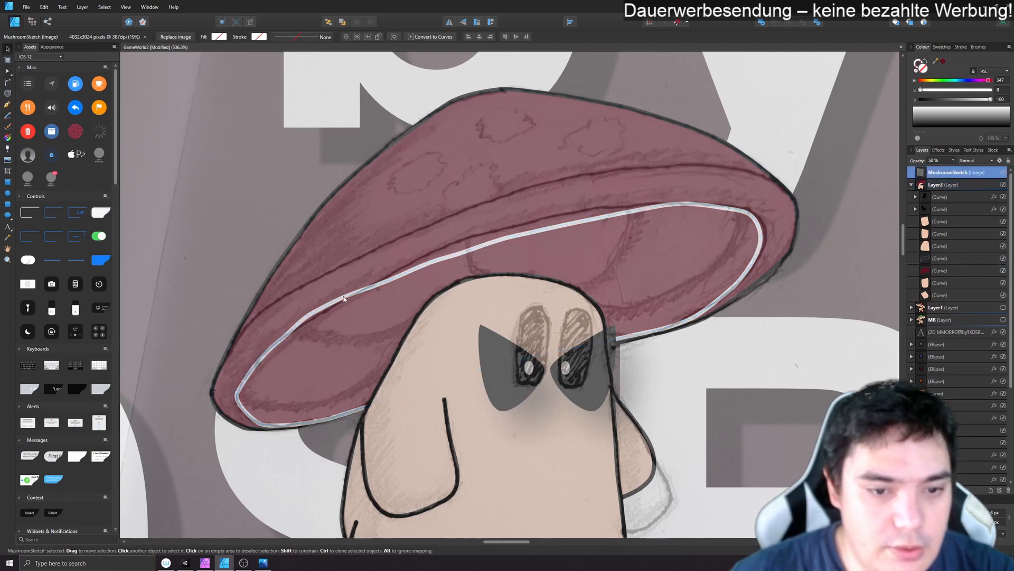
pyautogui.moveTo(935, 259); pyautogui.dragTo(933, 275)
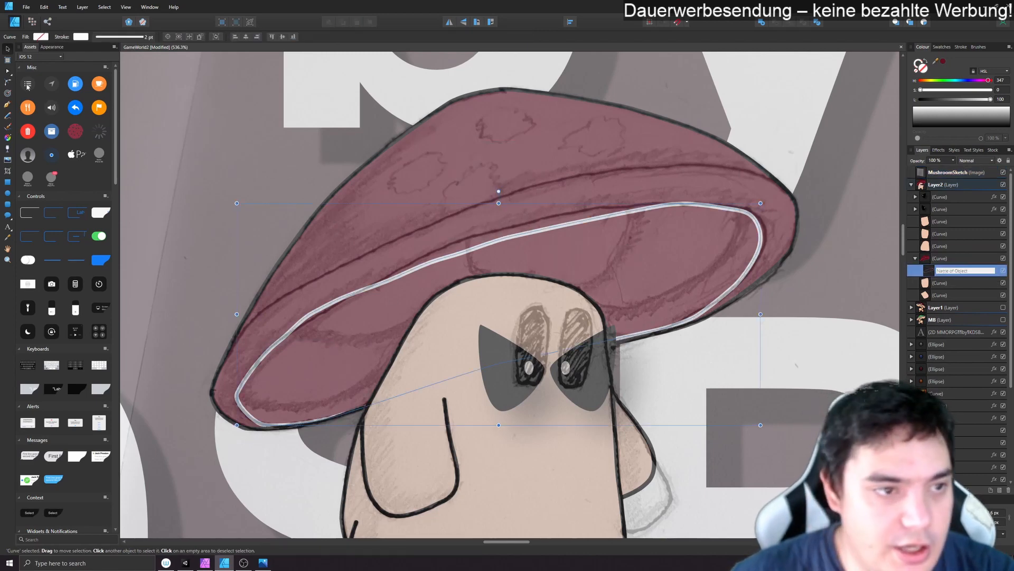
pyautogui.click(8, 71)
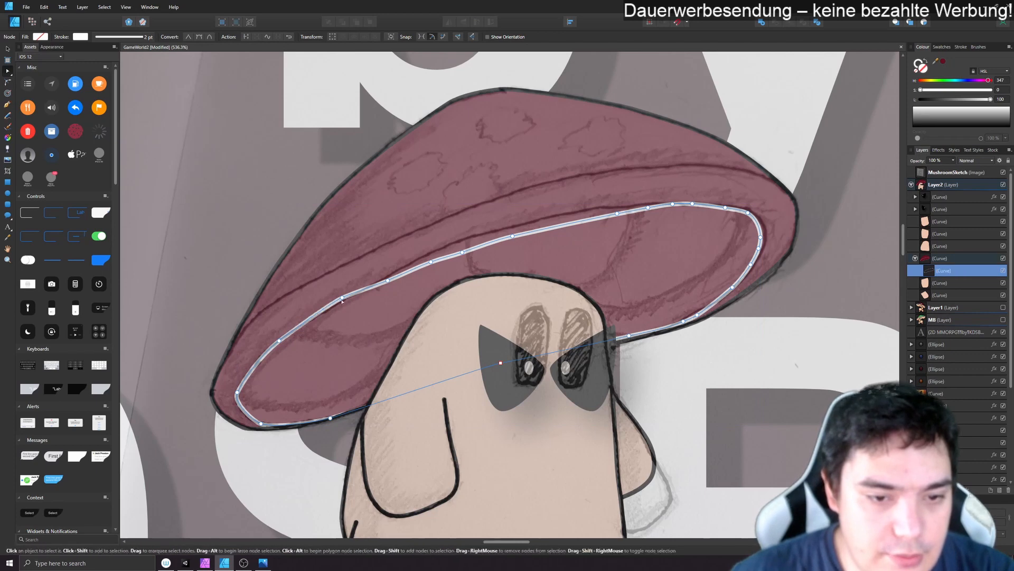
pyautogui.moveTo(333, 301); pyautogui.dragTo(328, 306)
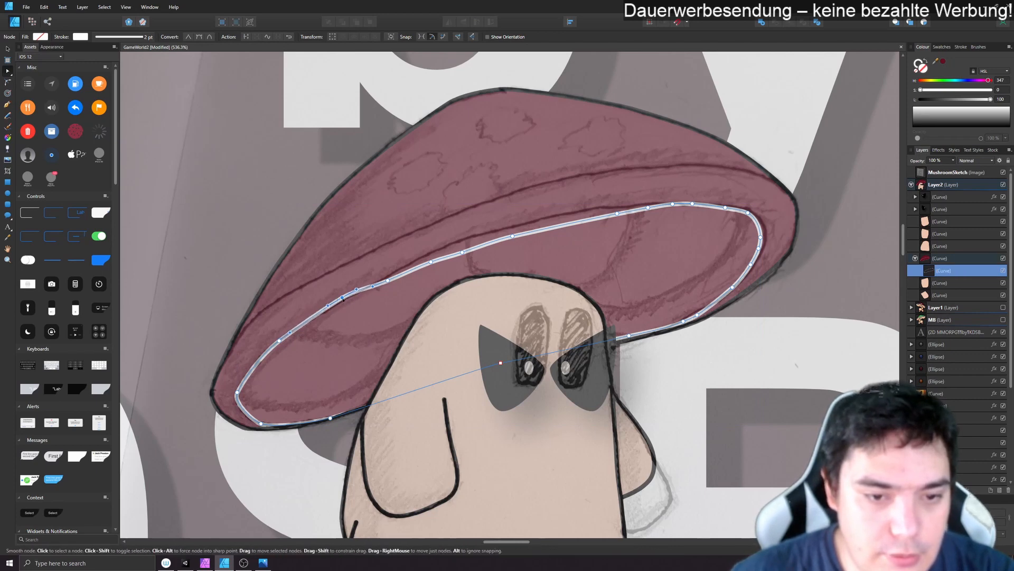
pyautogui.press('Delete')
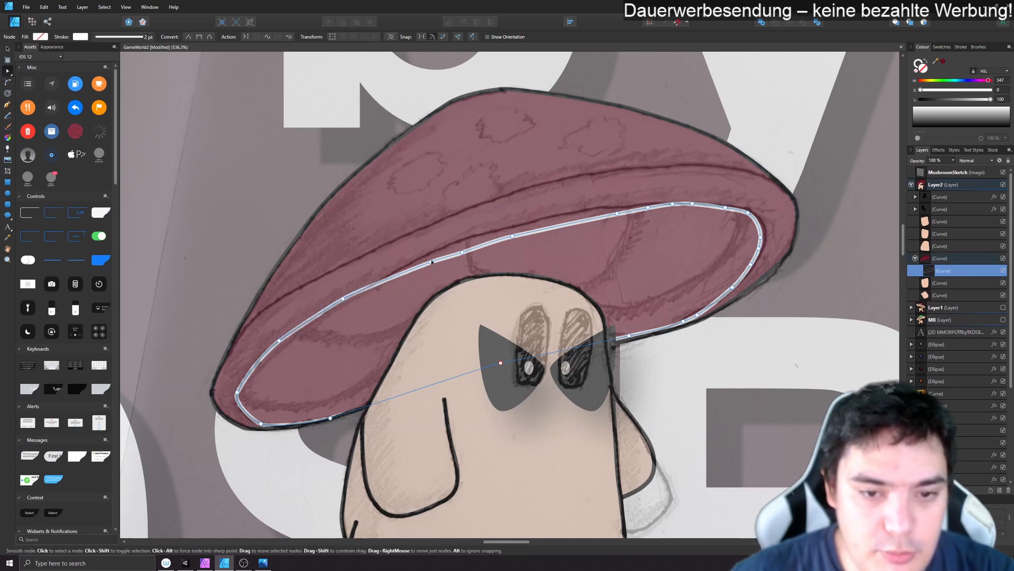
# - Smooth the upper edge of the underside curve by deleting surplus nodes and bending it to the sketched rim
pyautogui.moveTo(463, 252); pyautogui.dragTo(455, 242)
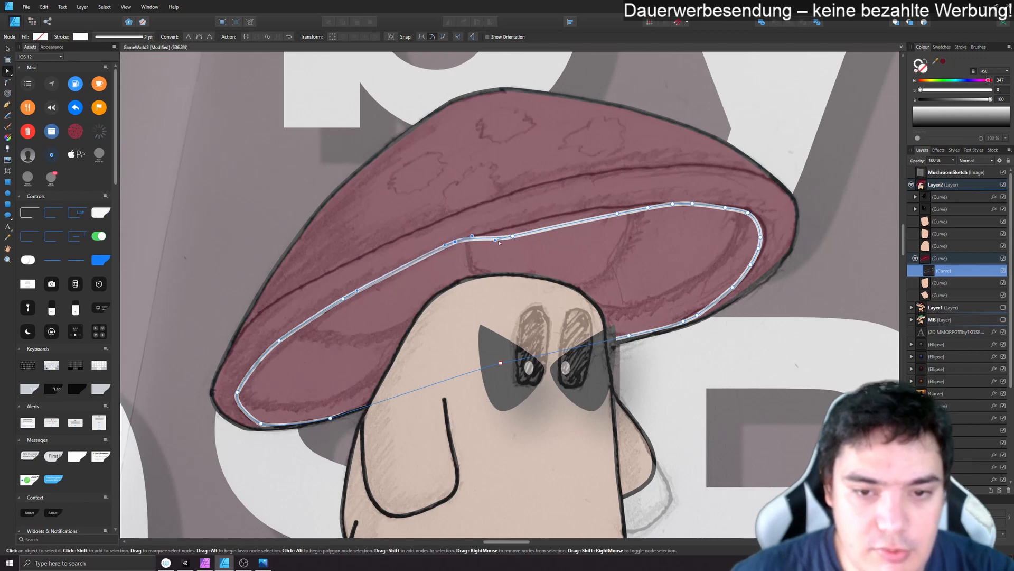
pyautogui.click(512, 237)
pyautogui.press('Delete')
pyautogui.press('Delete')
pyautogui.click(649, 208)
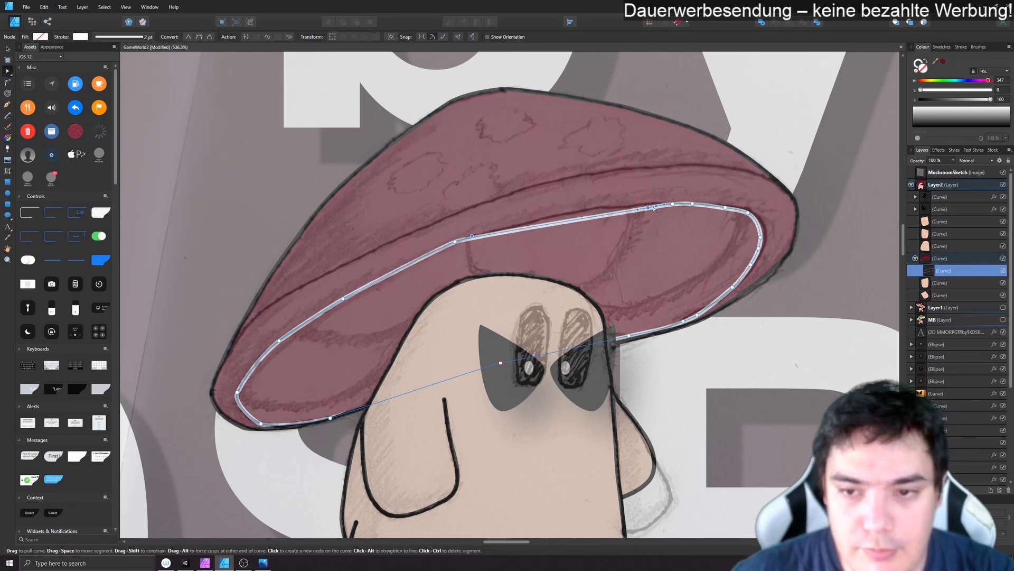
pyautogui.press('Delete')
pyautogui.click(673, 204)
pyautogui.moveTo(664, 205); pyautogui.dragTo(648, 203)
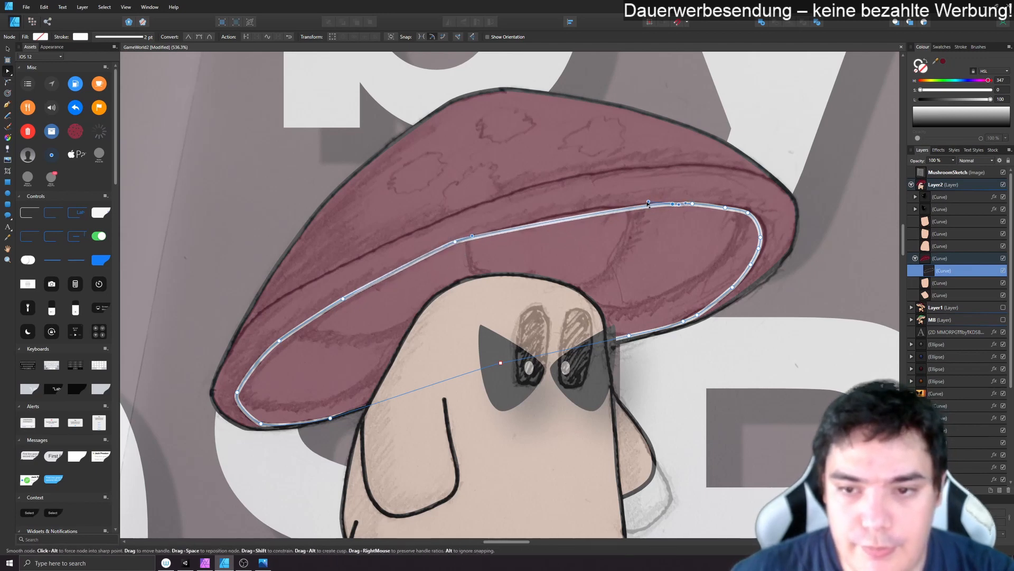
pyautogui.click(579, 216)
pyautogui.moveTo(579, 217); pyautogui.dragTo(577, 214)
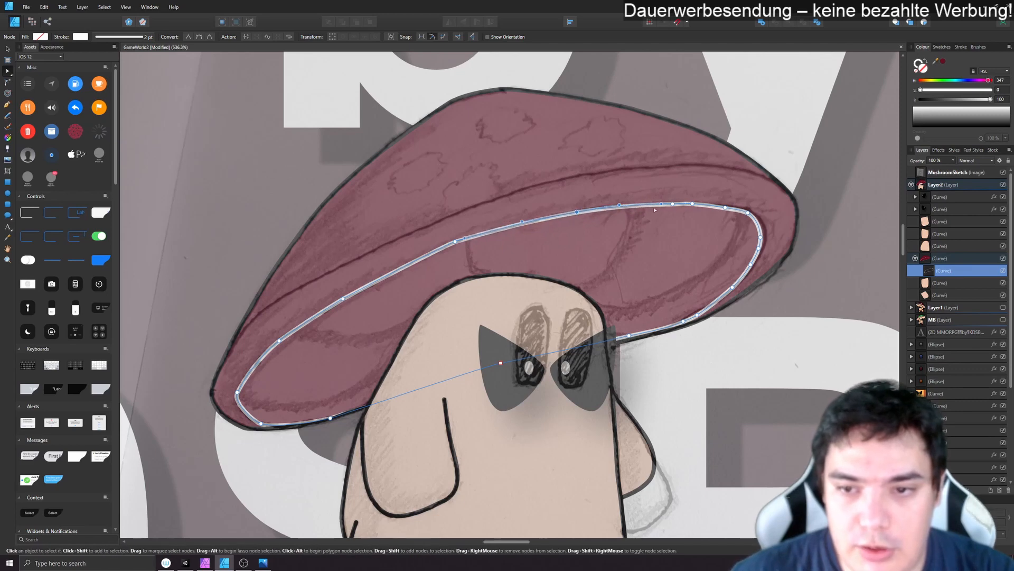
# - Clean up the upper-right end of the underside curve by deleting surplus nodes and moving the corner nodes outward to the sketch
pyautogui.click(693, 204)
pyautogui.press('Delete')
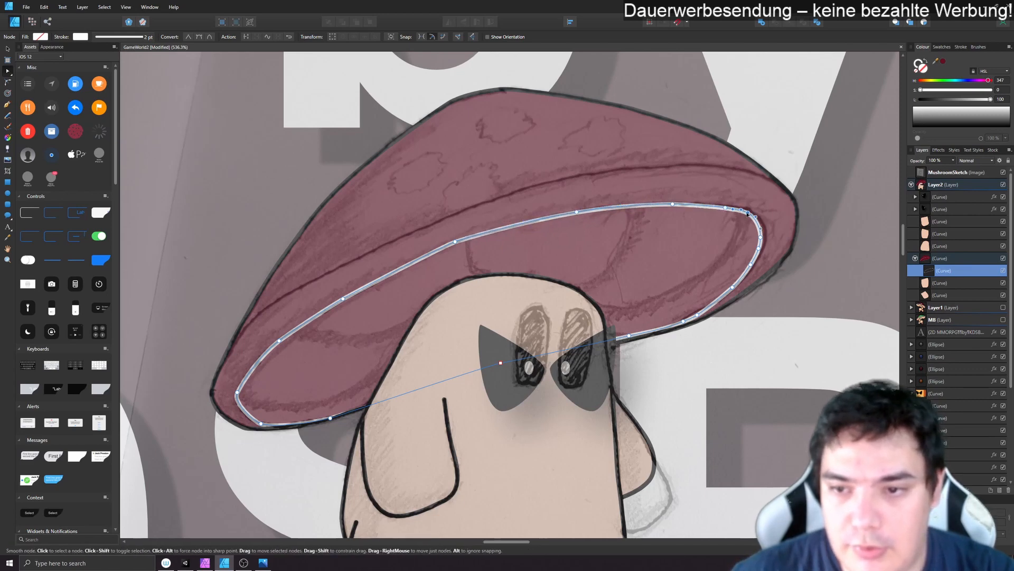
pyautogui.moveTo(748, 213); pyautogui.dragTo(740, 205)
pyautogui.click(726, 208)
pyautogui.press('Delete')
pyautogui.moveTo(761, 237); pyautogui.dragTo(766, 238)
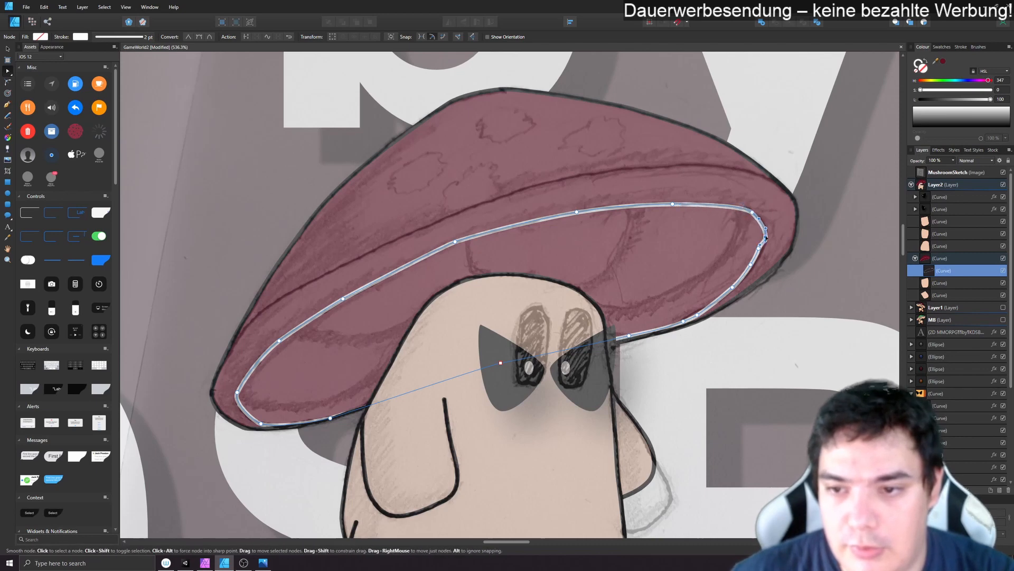
pyautogui.click(760, 249)
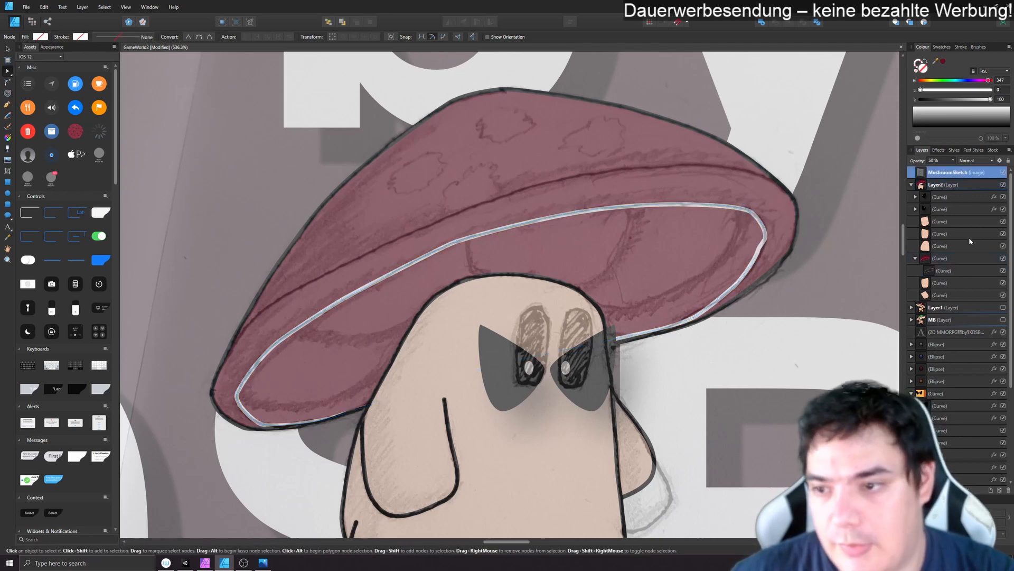
# - Adjust the lower-right edge of the underside curve and delete its surplus node
pyautogui.click(961, 270)
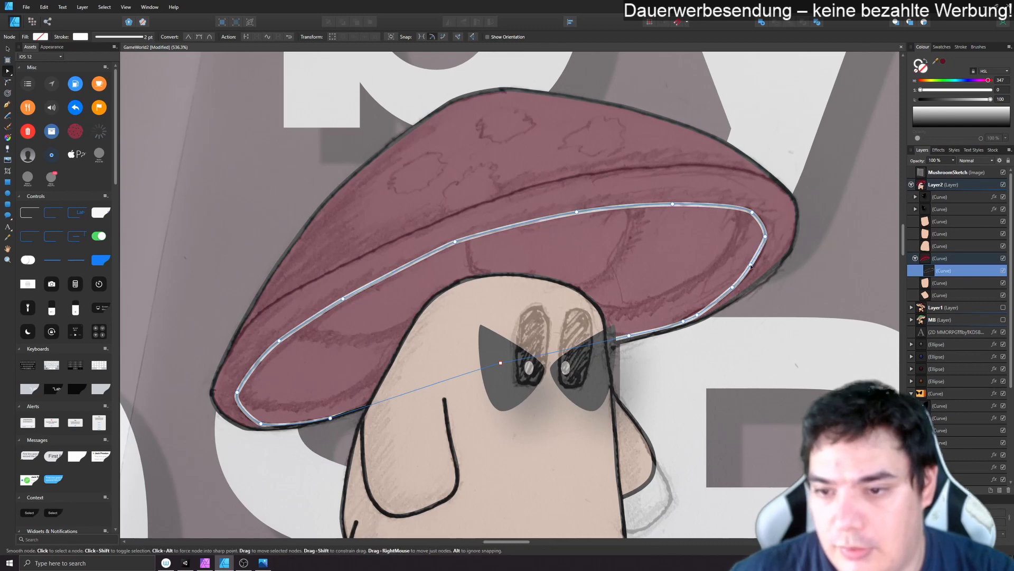
pyautogui.click(754, 267)
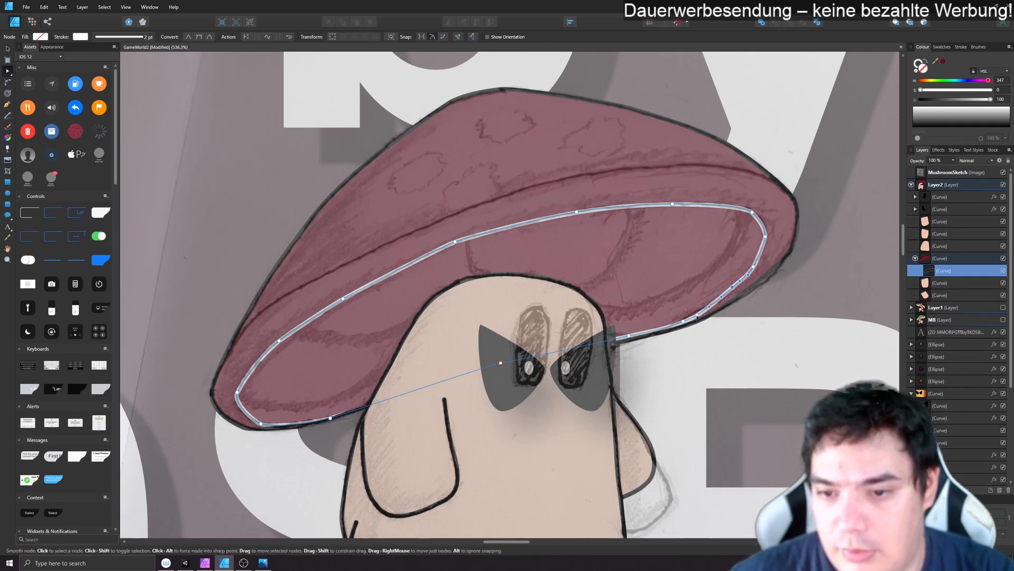
pyautogui.click(697, 315)
pyautogui.press('Delete')
pyautogui.click(684, 322)
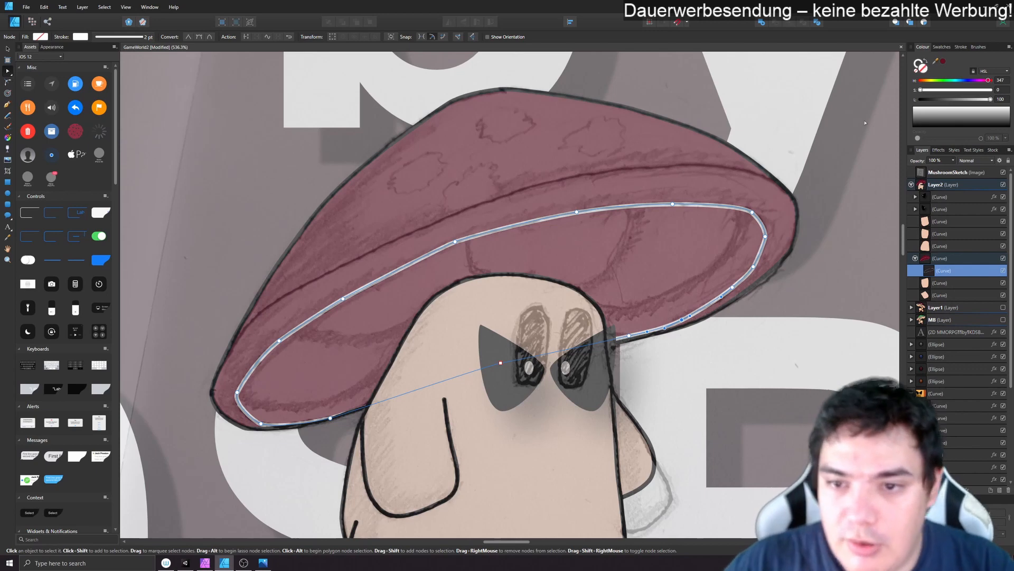
# - Set the underside curve's stroke to black with a width of 1 pt
pyautogui.doubleClick(921, 66)
pyautogui.moveTo(469, 241)
pyautogui.mouseDown()
pyautogui.moveTo(385, 290)
pyautogui.moveTo(378, 359)
pyautogui.mouseUp()
pyautogui.click(601, 349)
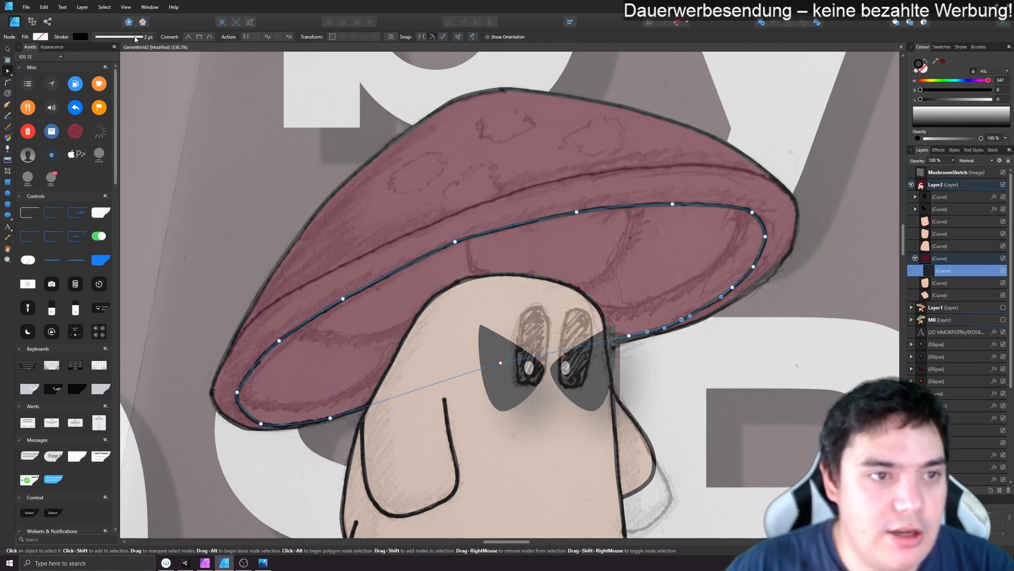
pyautogui.click(124, 39)
pyautogui.click(148, 65)
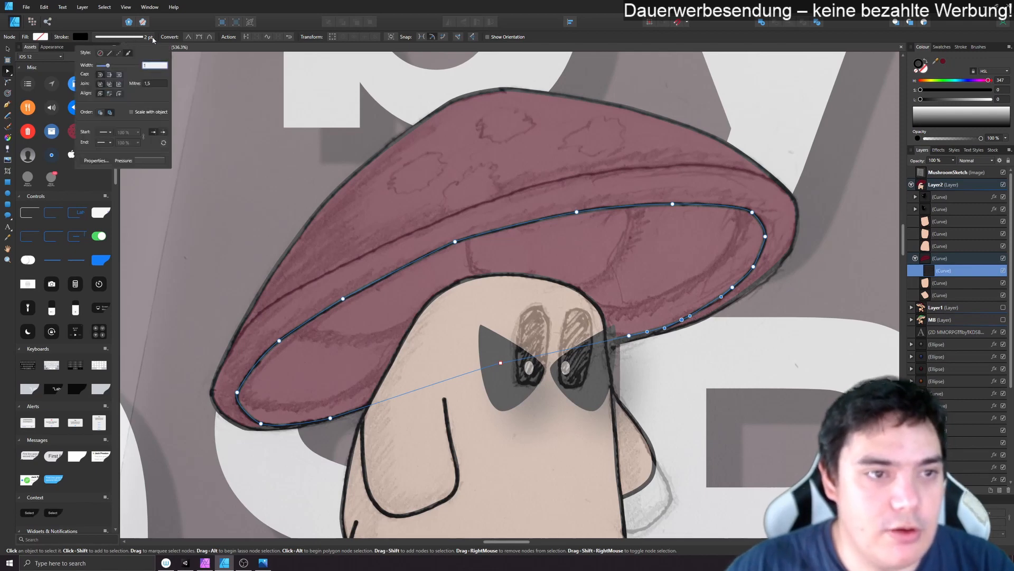
pyautogui.press('Return')
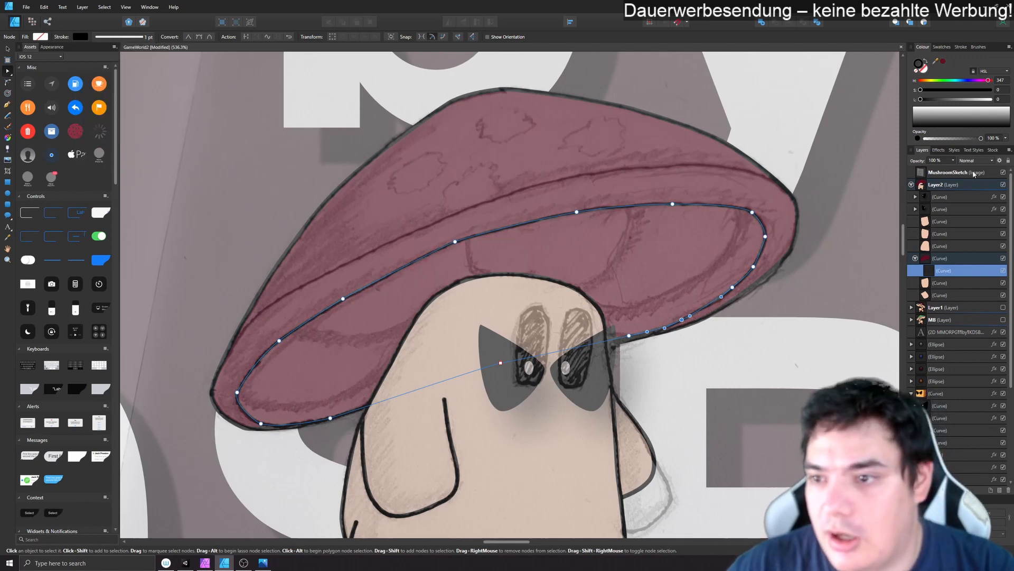
# - Hide the MushroomSketch image and fill the underside curve with a sampled cream colour
pyautogui.click(1003, 173)
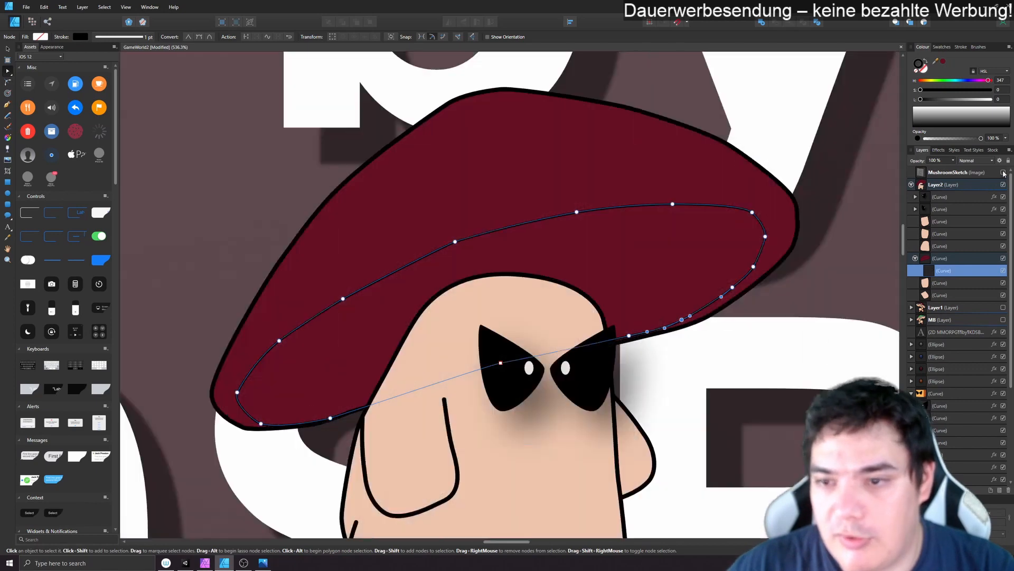
pyautogui.click(923, 69)
pyautogui.moveTo(936, 61); pyautogui.dragTo(1013, 140)
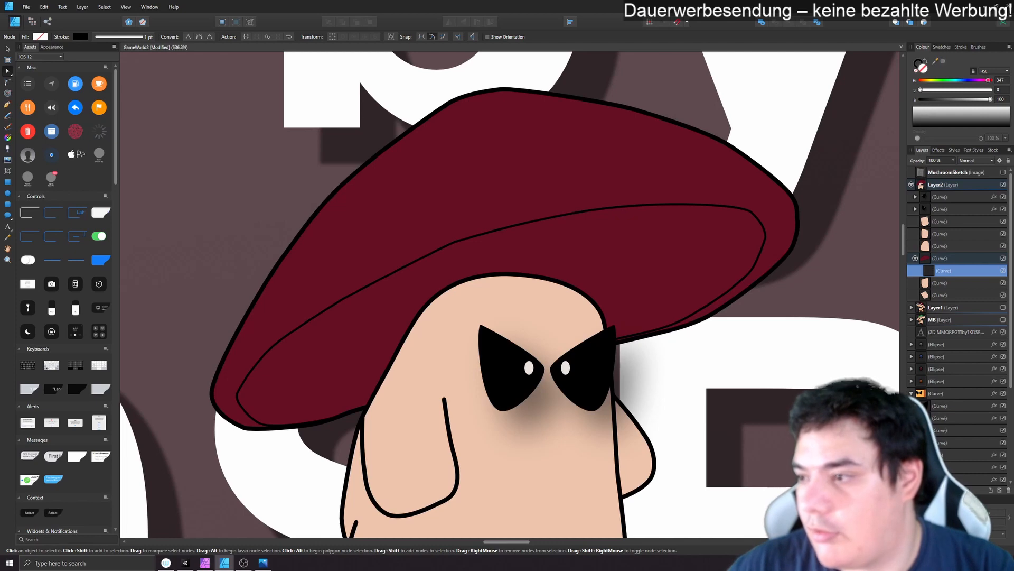
pyautogui.click(944, 61)
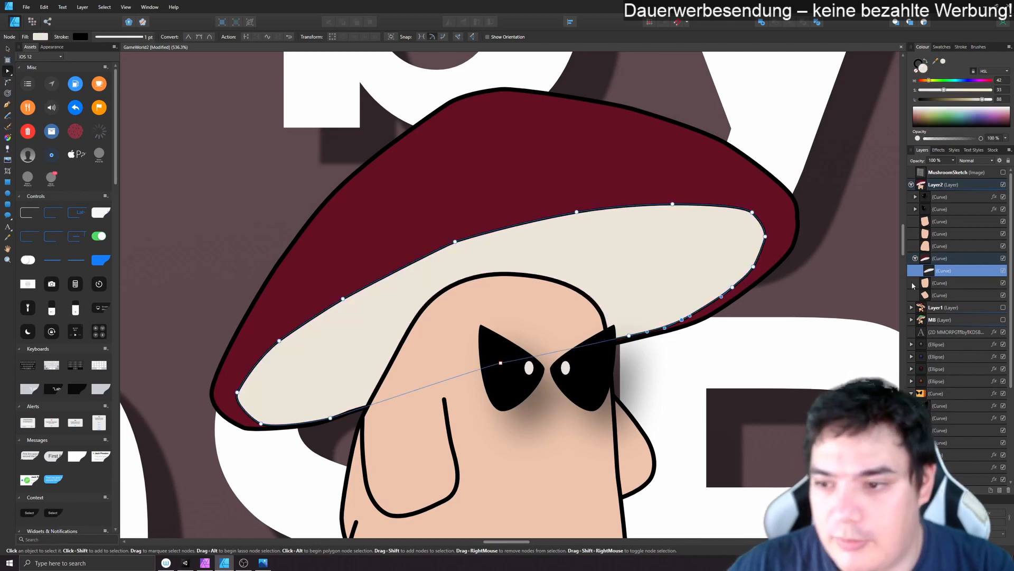
pyautogui.click(815, 307)
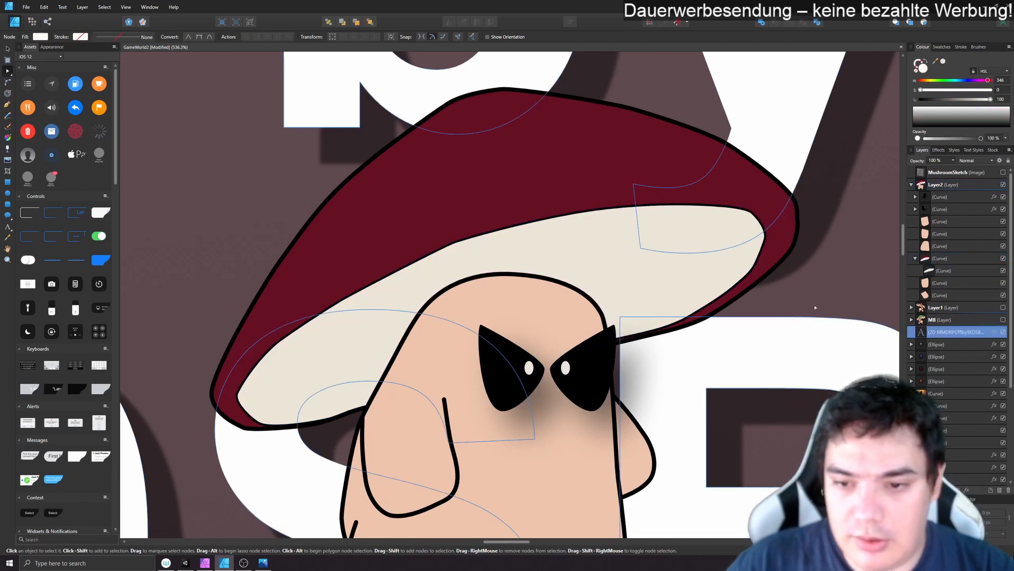
# - Compare the underside with the sketch and refine the curvature of its lower-right edge
pyautogui.click(1003, 172)
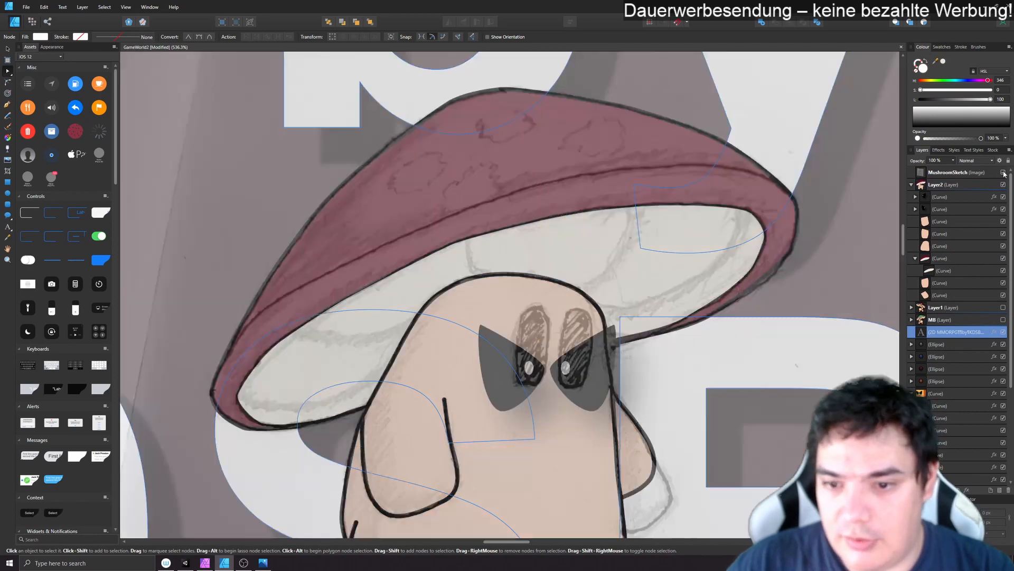
pyautogui.click(1003, 172)
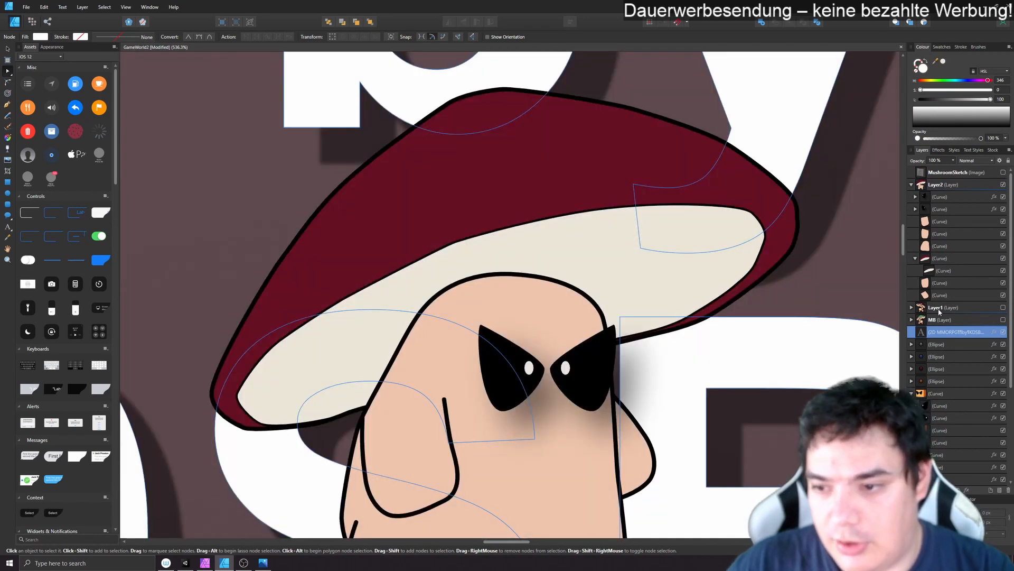
pyautogui.click(938, 272)
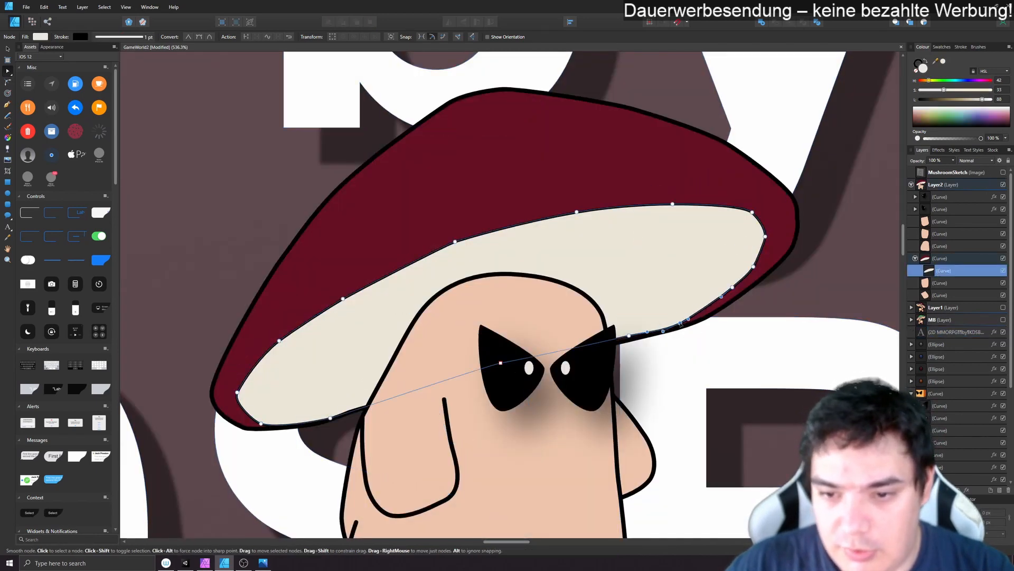
pyautogui.moveTo(681, 323); pyautogui.dragTo(628, 334)
pyautogui.click(741, 290)
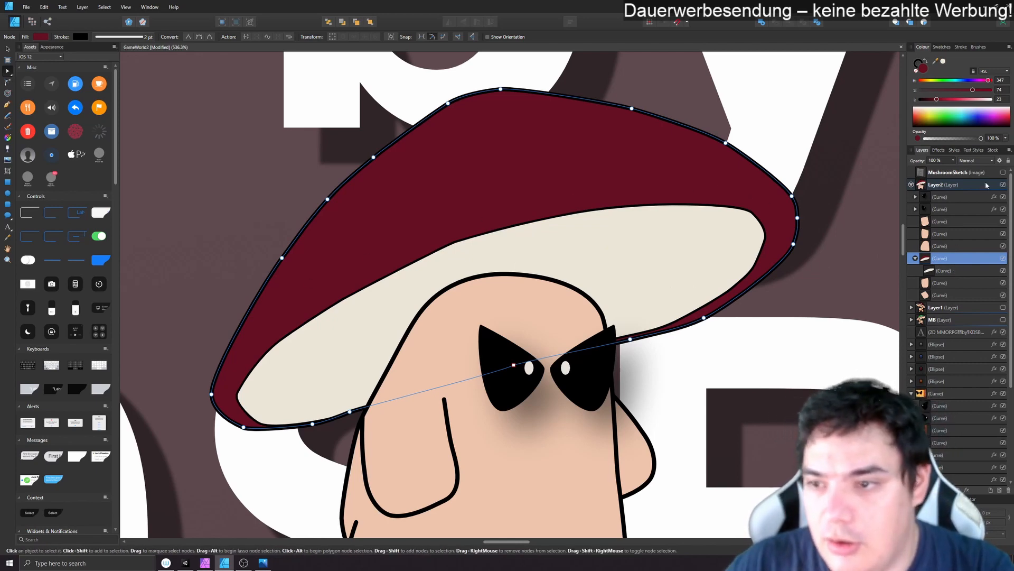
# - Check the cap spots against the sketch and draw a cream ellipse about 24 by 16 px on the cap's upper-left area
pyautogui.click(1003, 173)
pyautogui.click(1003, 173)
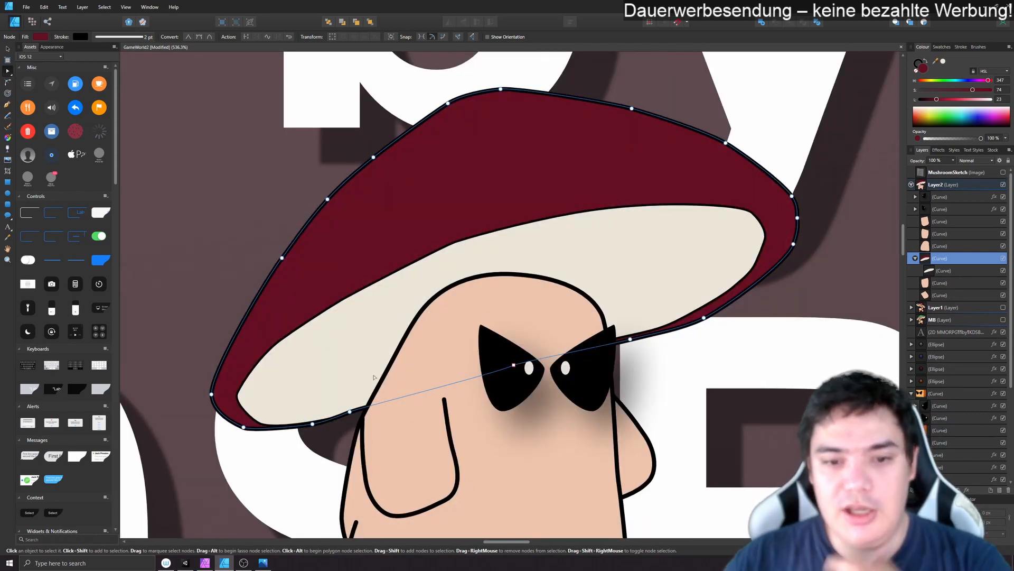
pyautogui.click(7, 194)
pyautogui.moveTo(360, 198); pyautogui.dragTo(410, 233)
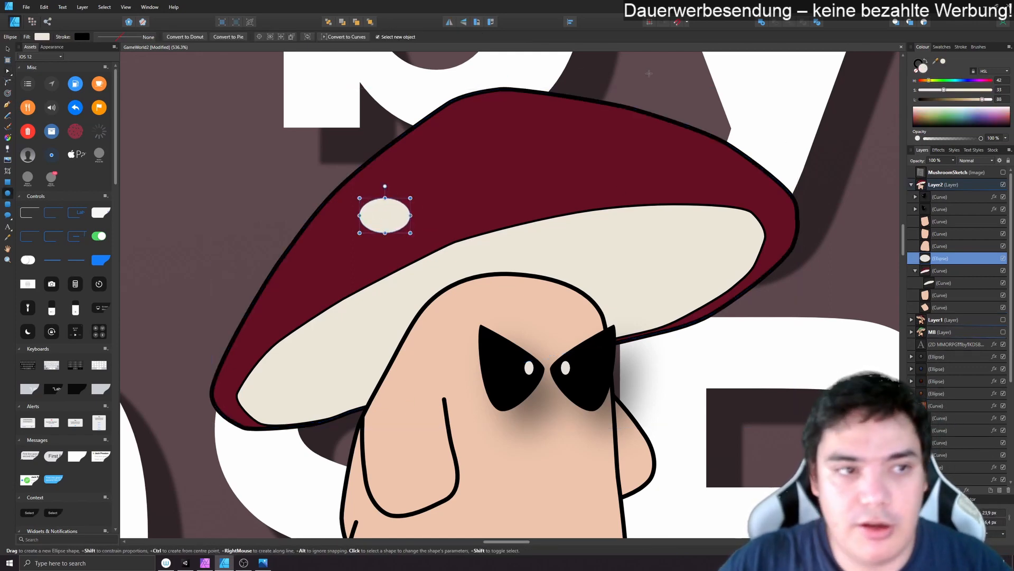
# - Convert the cream ellipse on the cap to curves and shift its nodes to make the spot slightly irregular
pyautogui.click(918, 67)
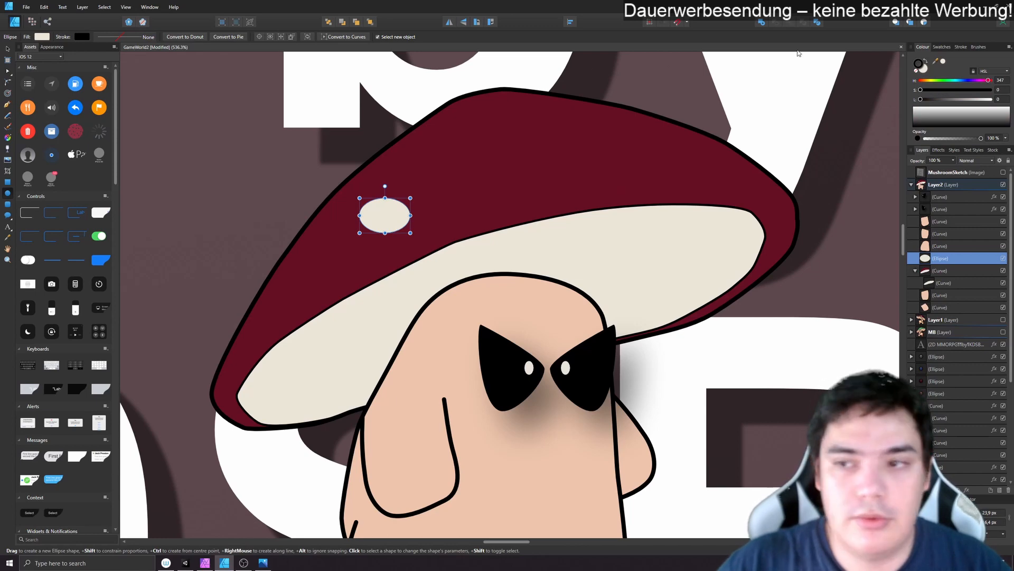
pyautogui.click(917, 67)
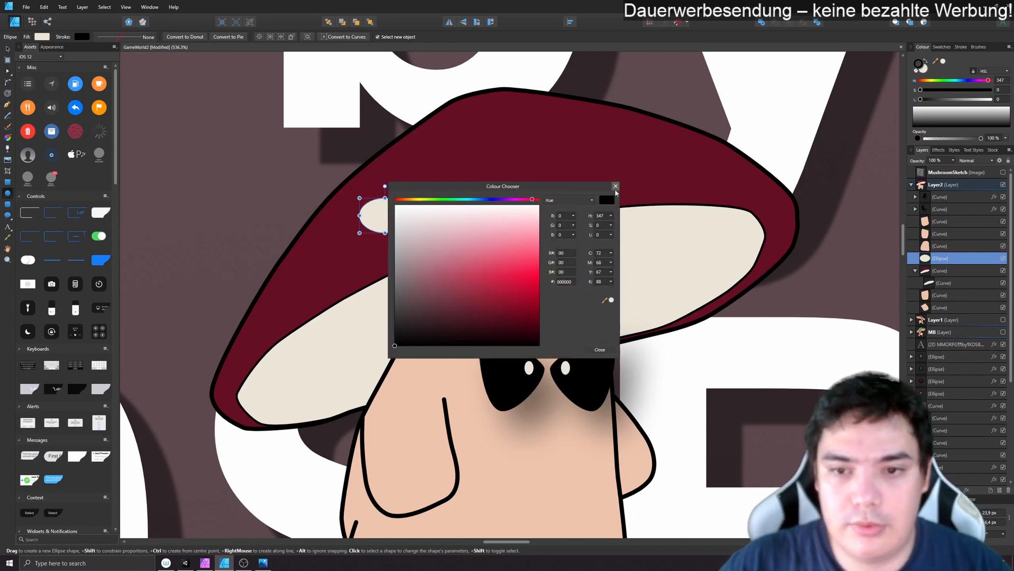
pyautogui.click(616, 188)
pyautogui.rightClick(274, 214)
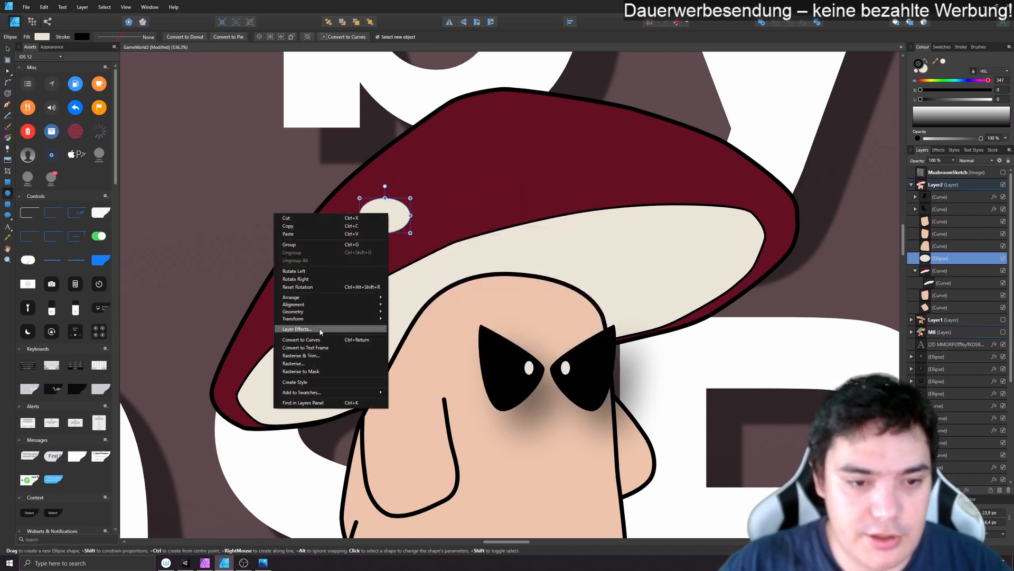
pyautogui.click(312, 339)
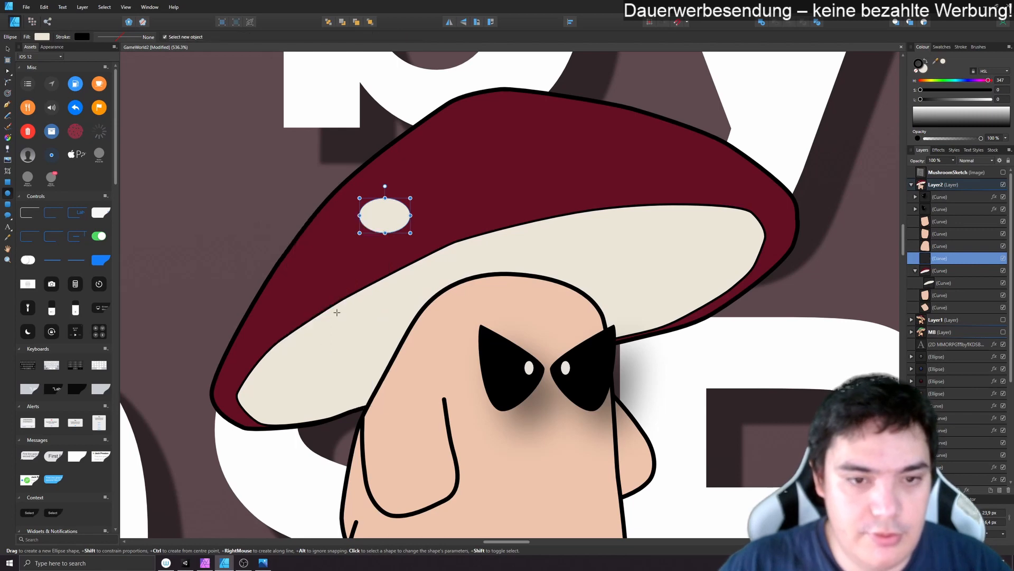
pyautogui.click(8, 71)
pyautogui.click(384, 197)
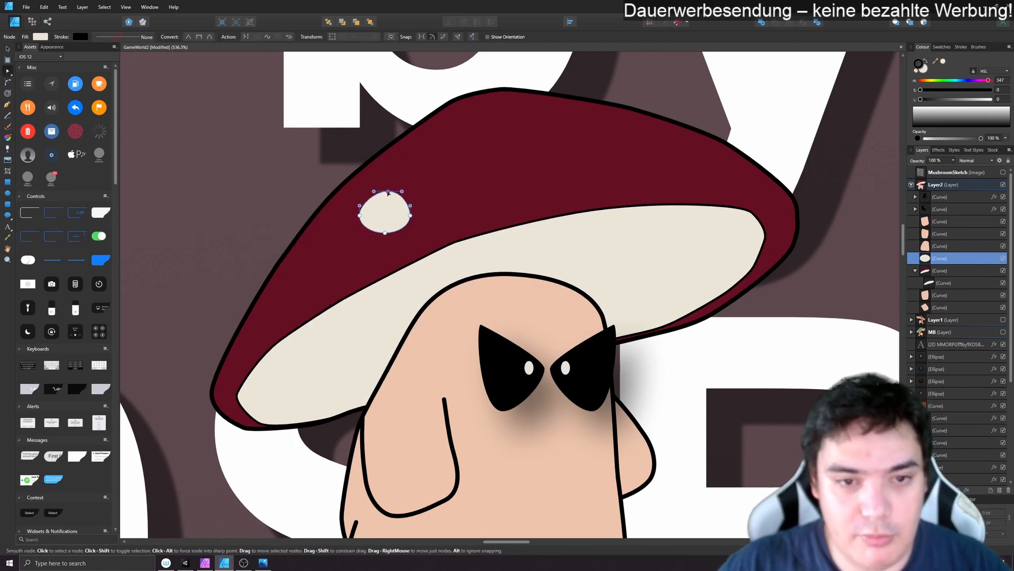
pyautogui.moveTo(384, 197); pyautogui.dragTo(386, 197)
pyautogui.moveTo(385, 233); pyautogui.dragTo(411, 212)
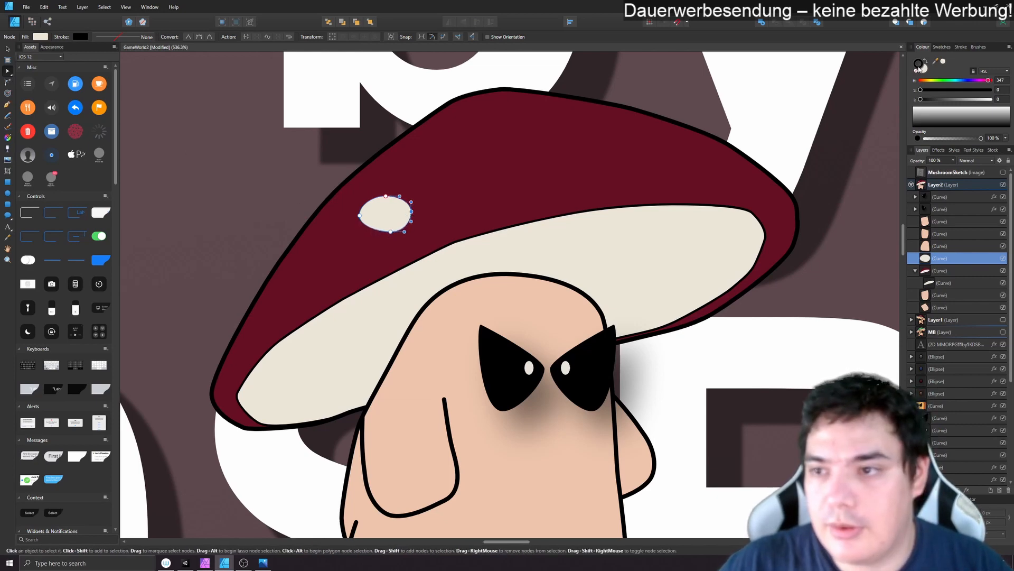
# - Give the spot a black 1 pt stroke, then rotate it counter-clockwise and move it slightly lower on the cap's left slope
pyautogui.doubleClick(919, 66)
pyautogui.moveTo(515, 226); pyautogui.dragTo(323, 377)
pyautogui.click(605, 350)
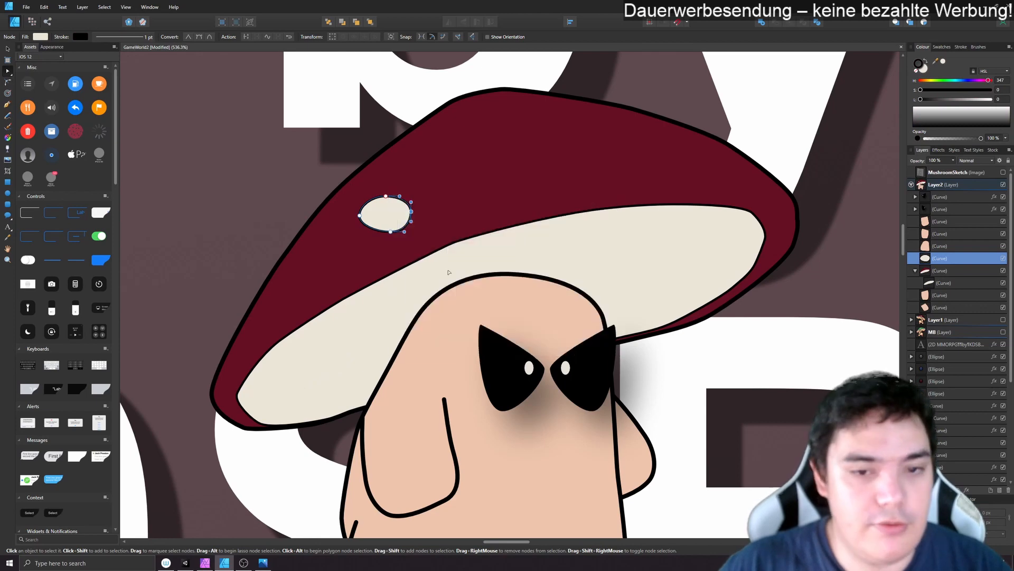
pyautogui.click(7, 48)
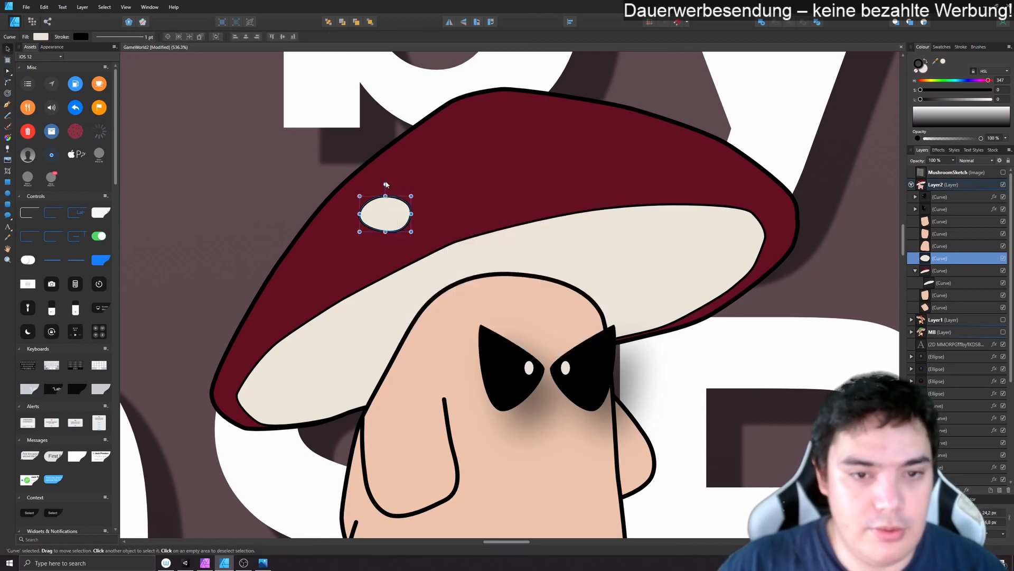
pyautogui.moveTo(385, 184); pyautogui.dragTo(376, 223)
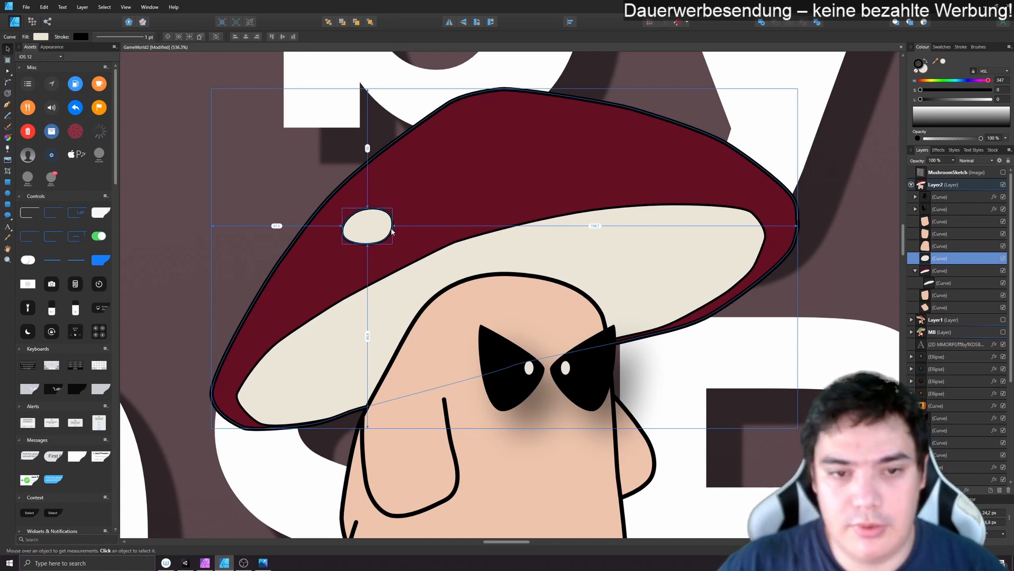
# - Place an enlarged copy of the spot near the cap's upper-left edge and a same-size copy in the middle above the underside
pyautogui.hotkey('ctrl', 'v')
pyautogui.moveTo(372, 232); pyautogui.dragTo(488, 176)
pyautogui.click(369, 224)
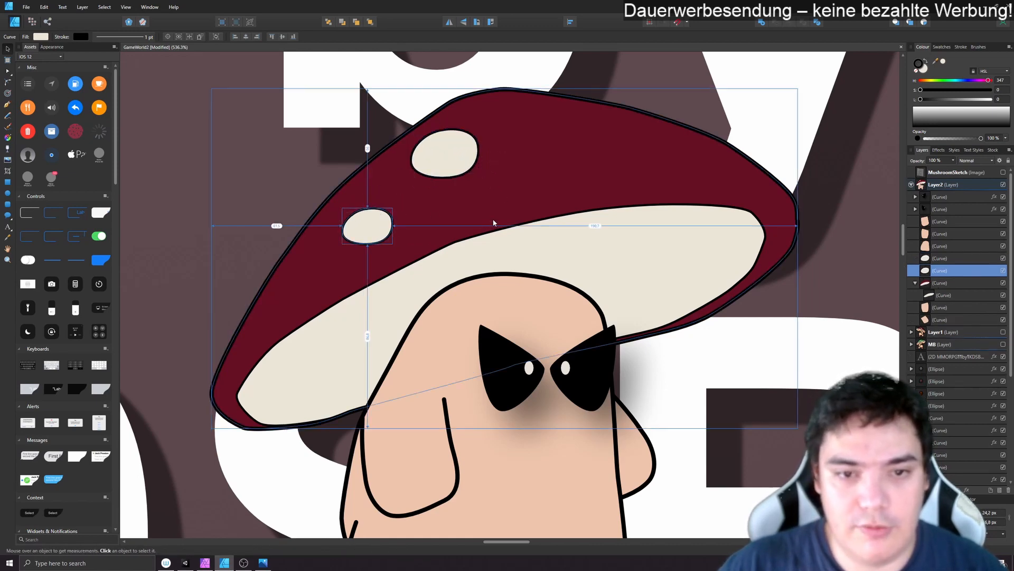
pyautogui.moveTo(392, 217); pyautogui.dragTo(530, 182)
# - Copy the large spot to just right of the cap's peak and rotate it clockwise to follow the slope
pyautogui.click(449, 156)
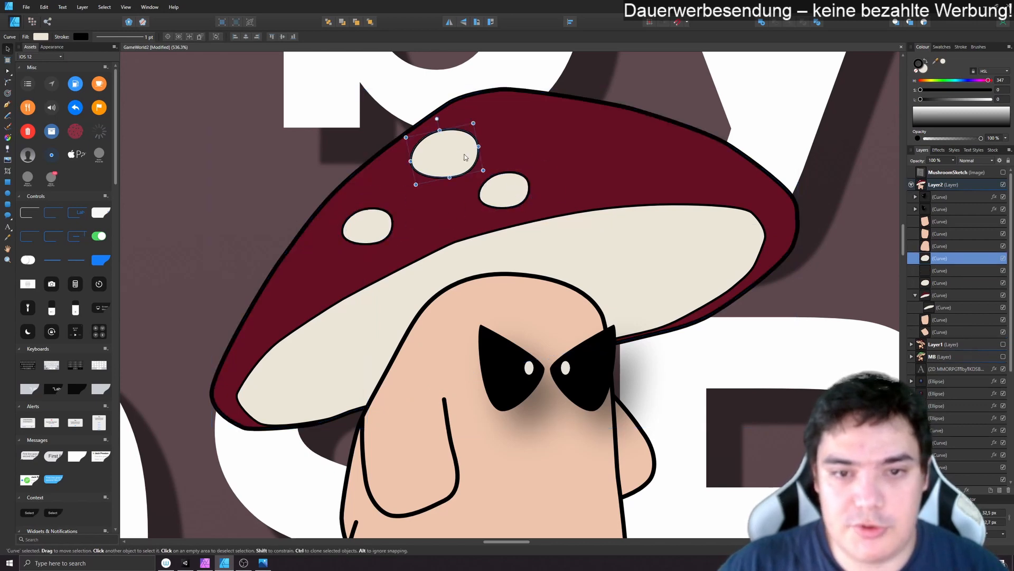
pyautogui.moveTo(450, 157); pyautogui.dragTo(570, 145)
pyautogui.moveTo(556, 107); pyautogui.dragTo(567, 107)
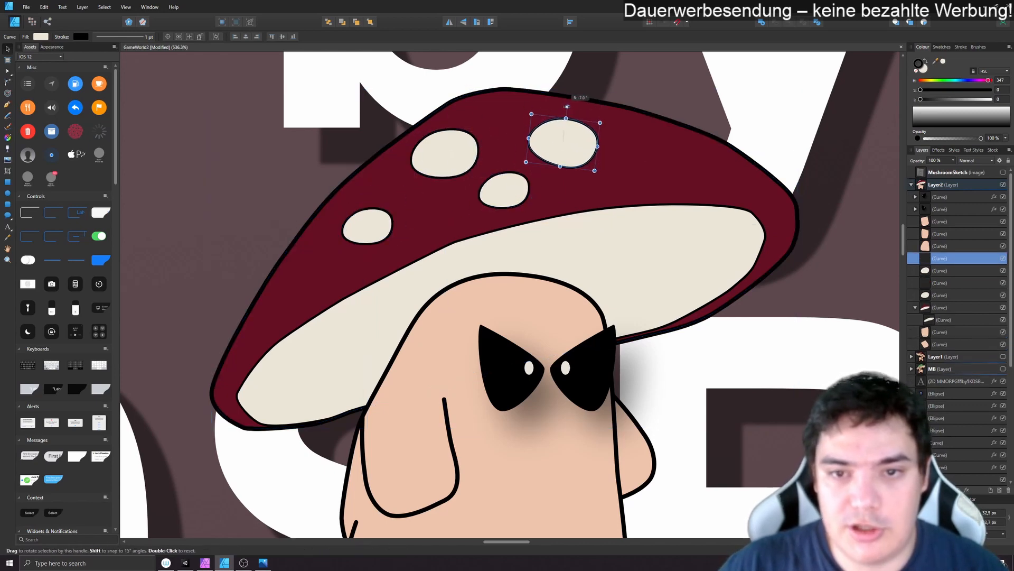
pyautogui.press('a')
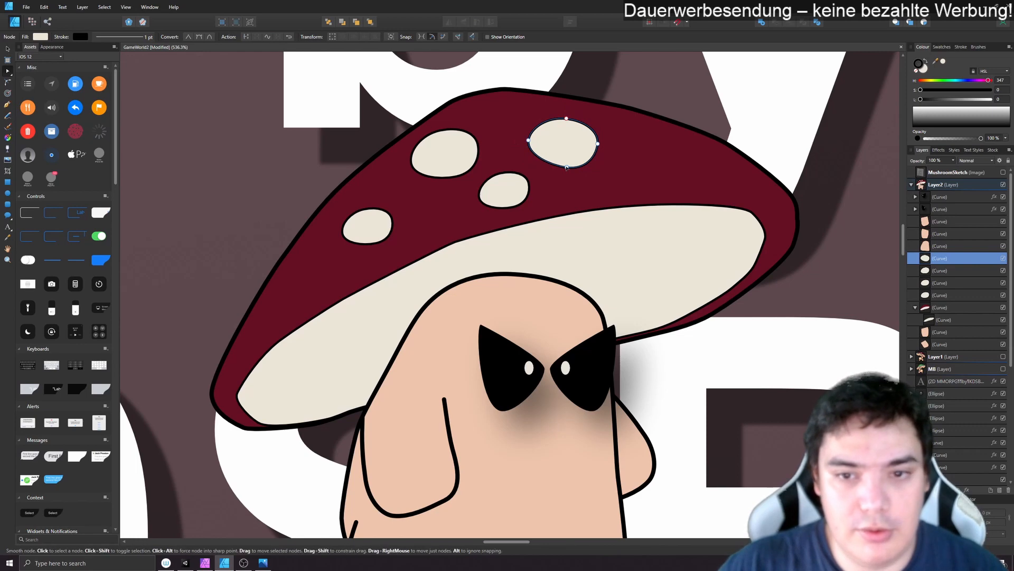
pyautogui.press('v')
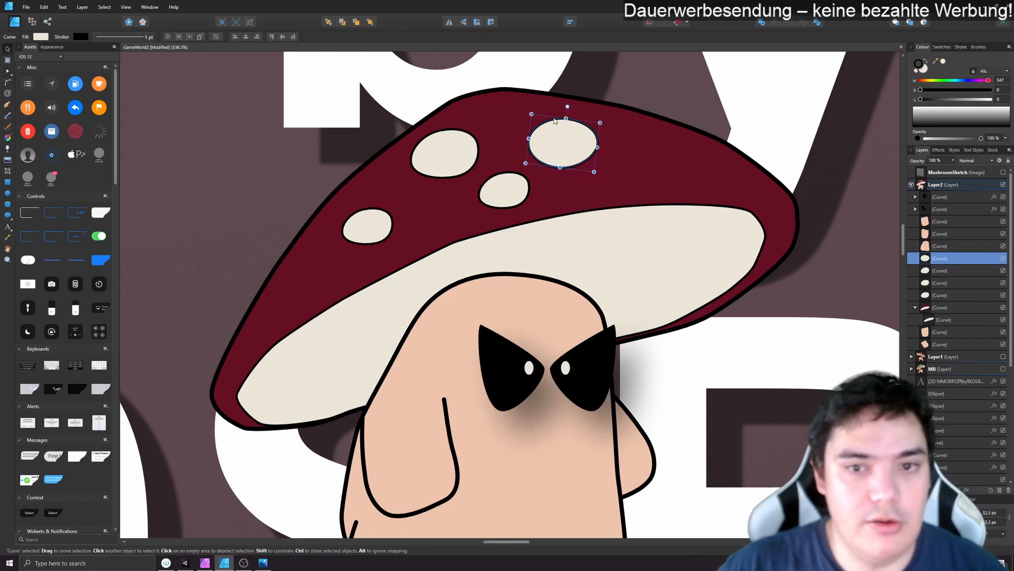
pyautogui.moveTo(565, 141); pyautogui.dragTo(561, 135)
# - Tilt the small middle spot clockwise and place a counter-clockwise-tilted copy on the cap's right slope
pyautogui.click(508, 190)
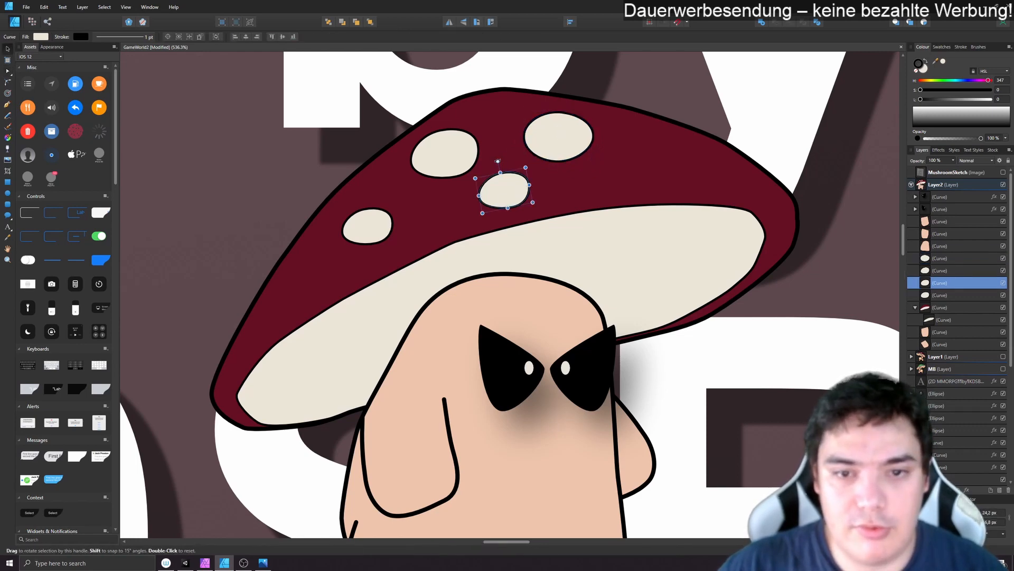
pyautogui.hotkey('ctrl', 'j')
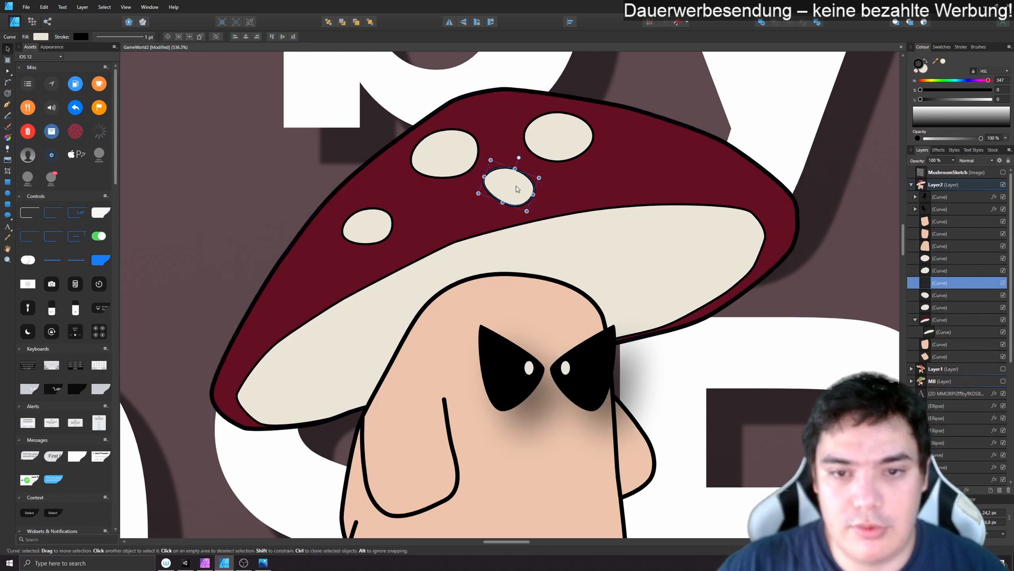
pyautogui.moveTo(508, 189); pyautogui.dragTo(659, 159)
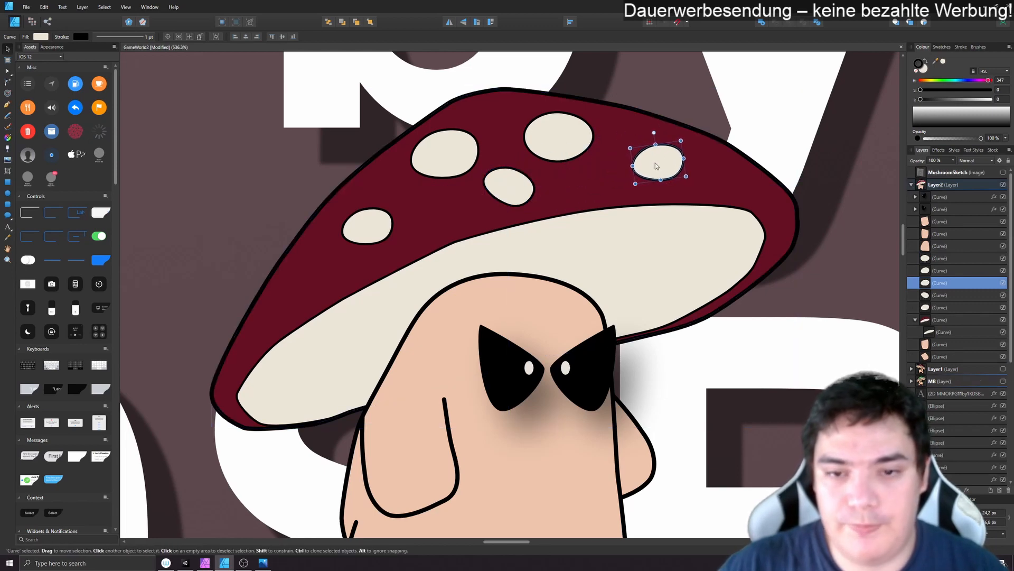
# - Nest all five spot curves inside the red cap curve so the cap clips them
pyautogui.click(940, 258)
pyautogui.keyDown('shift'); pyautogui.click(941, 307); pyautogui.keyUp('shift')
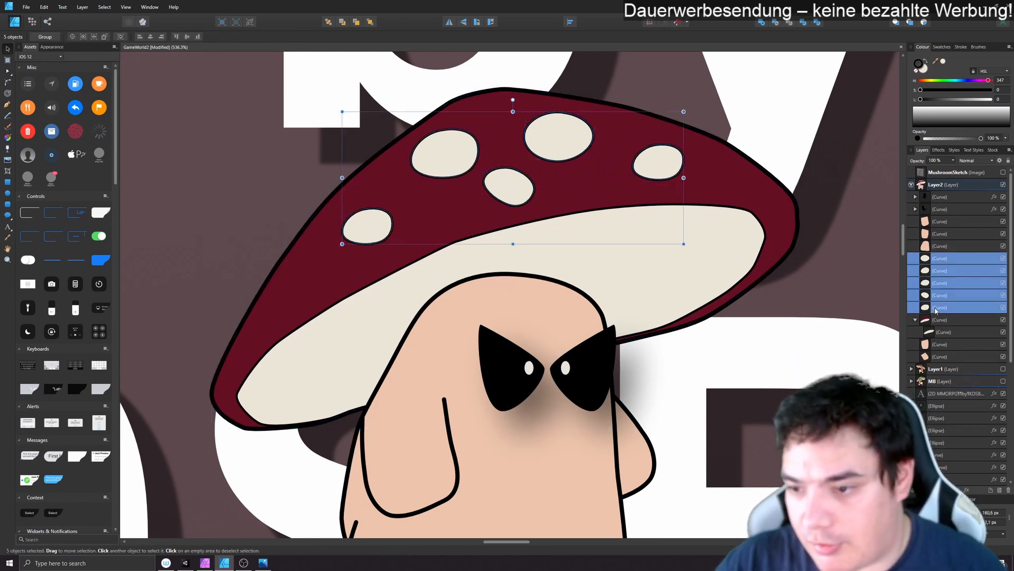
pyautogui.moveTo(940, 308); pyautogui.dragTo(934, 324)
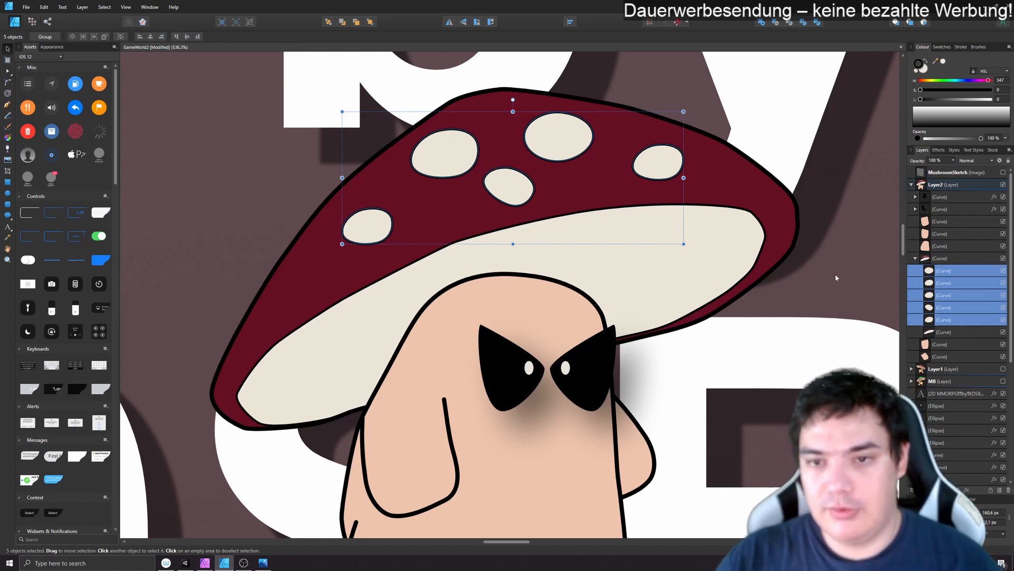
pyautogui.click(753, 318)
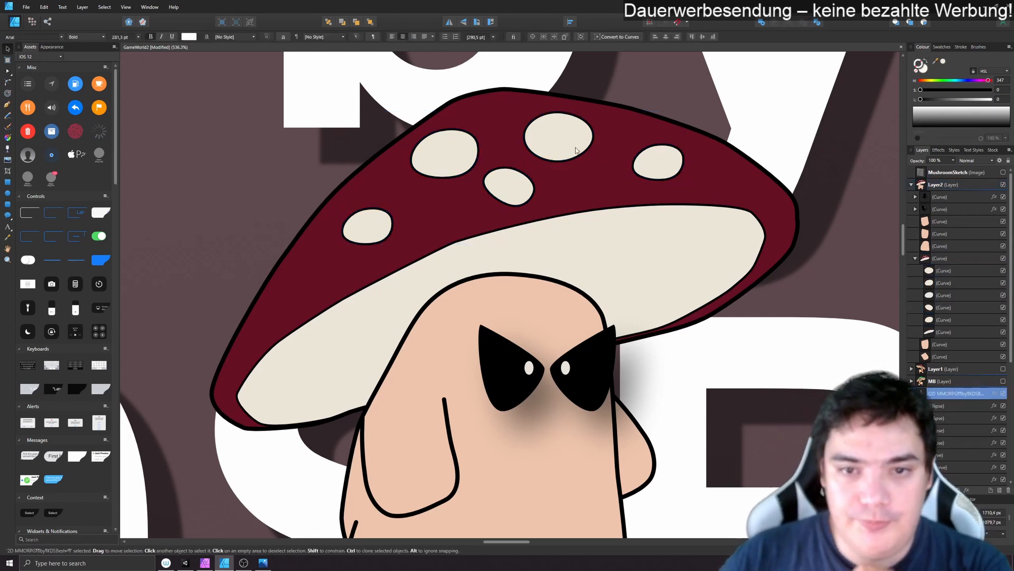
# - Draw a freehand 1 pt shadow outline with the Vector Brush across the cap's underside and looping around outside the cap, nested above the underside curve
pyautogui.scroll(-4, 752, 319)
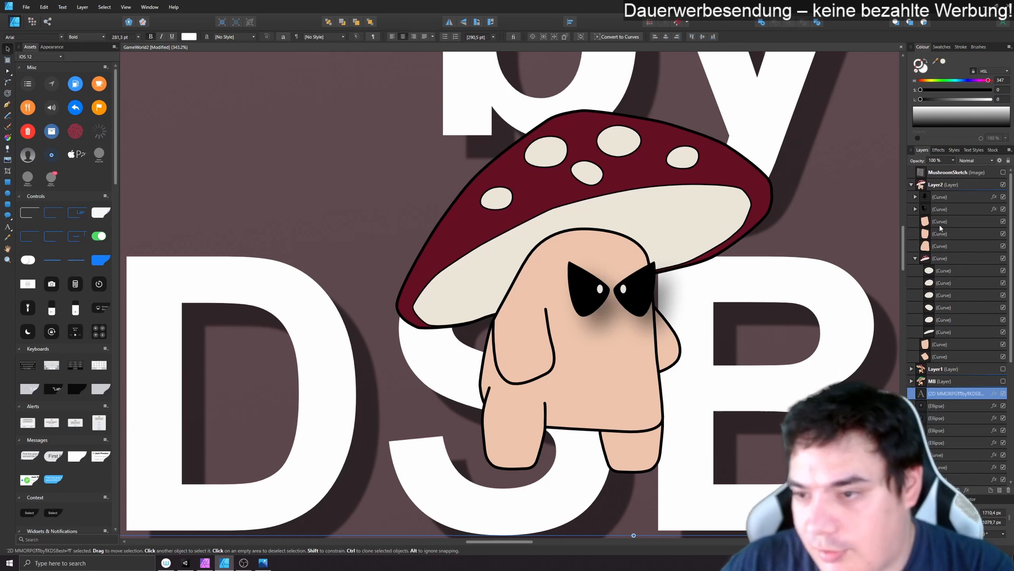
pyautogui.click(940, 335)
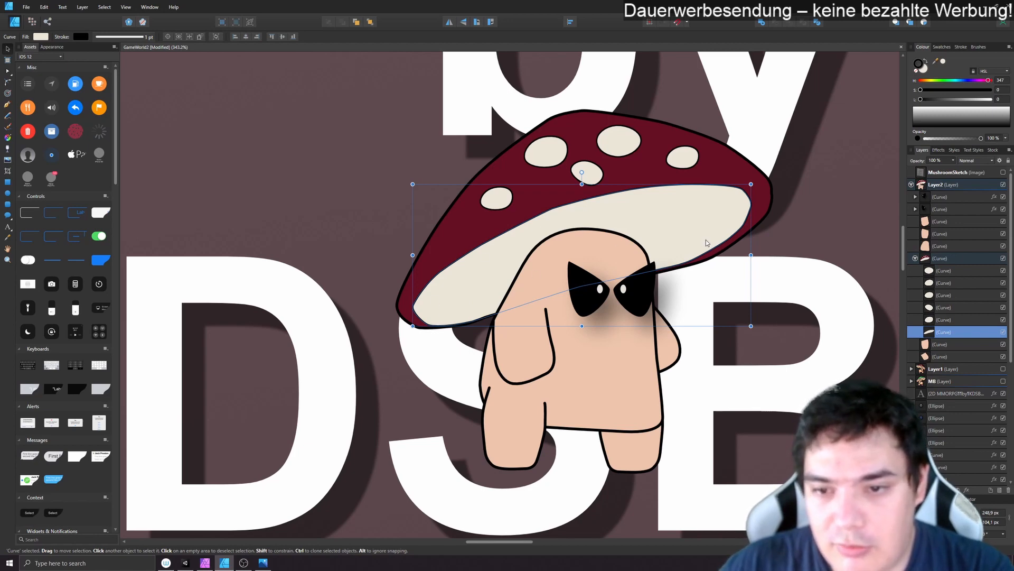
pyautogui.click(7, 126)
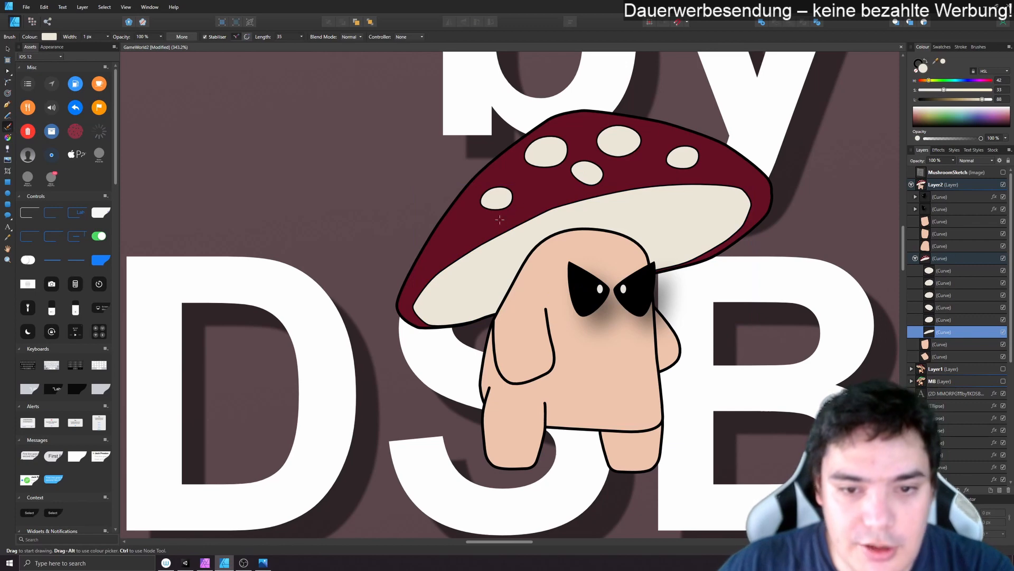
pyautogui.moveTo(499, 219); pyautogui.dragTo(455, 262)
pyautogui.moveTo(463, 194); pyautogui.dragTo(520, 185)
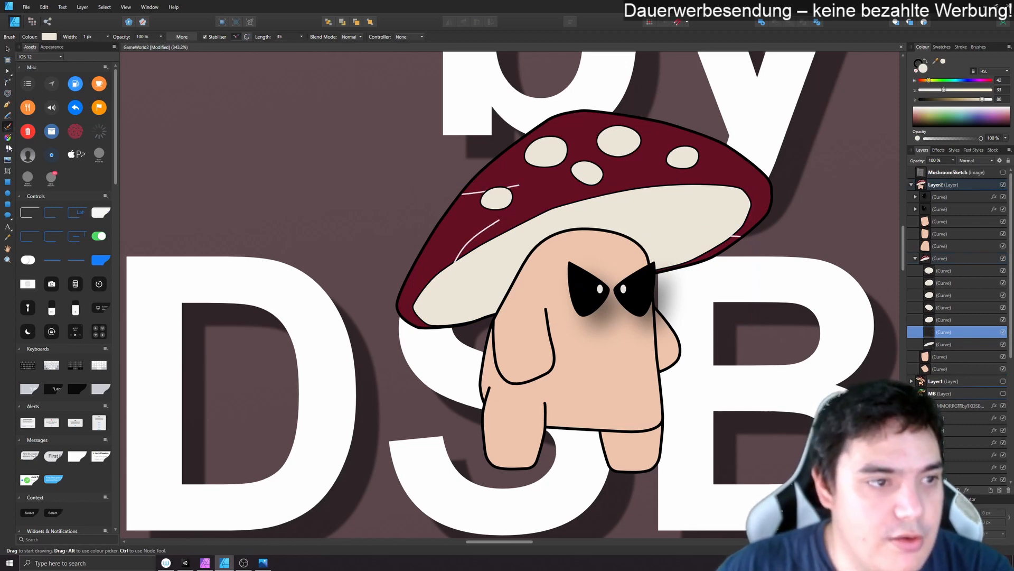
# - Bring the shadow outline's two open ends together and delete the two surplus nodes on the stretch crossing the face
pyautogui.press('a')
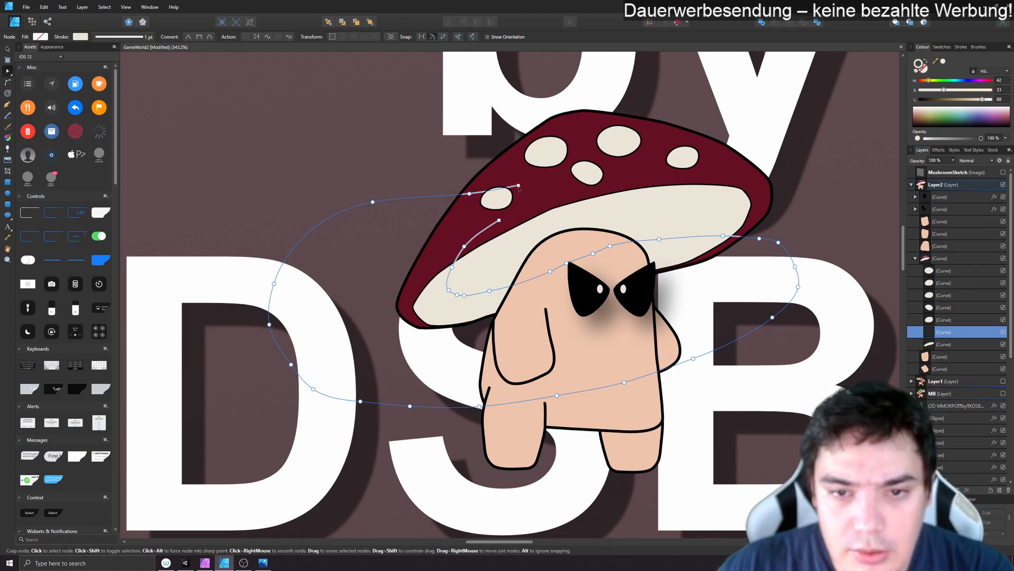
pyautogui.moveTo(519, 186); pyautogui.dragTo(499, 220)
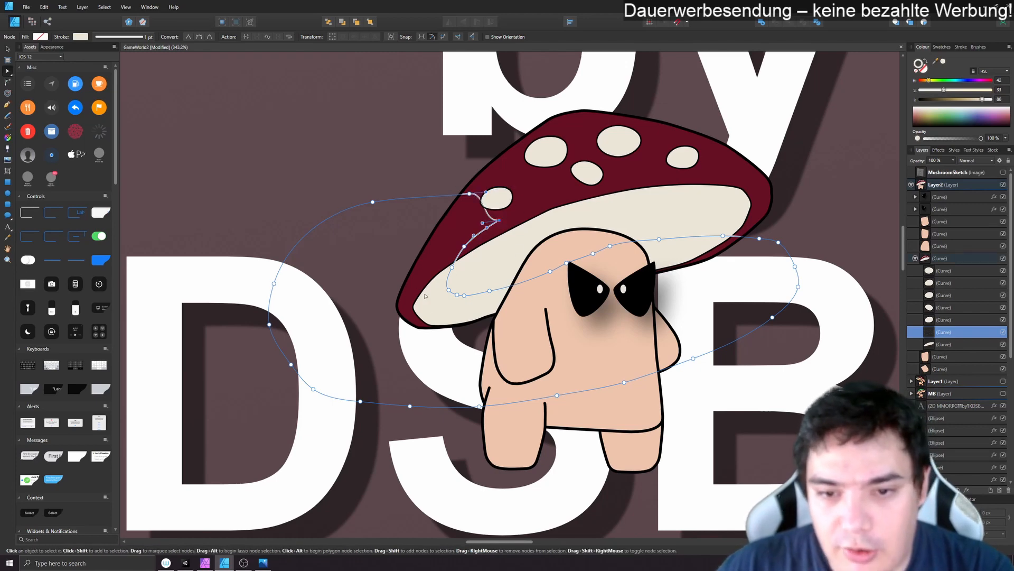
pyautogui.click(610, 246)
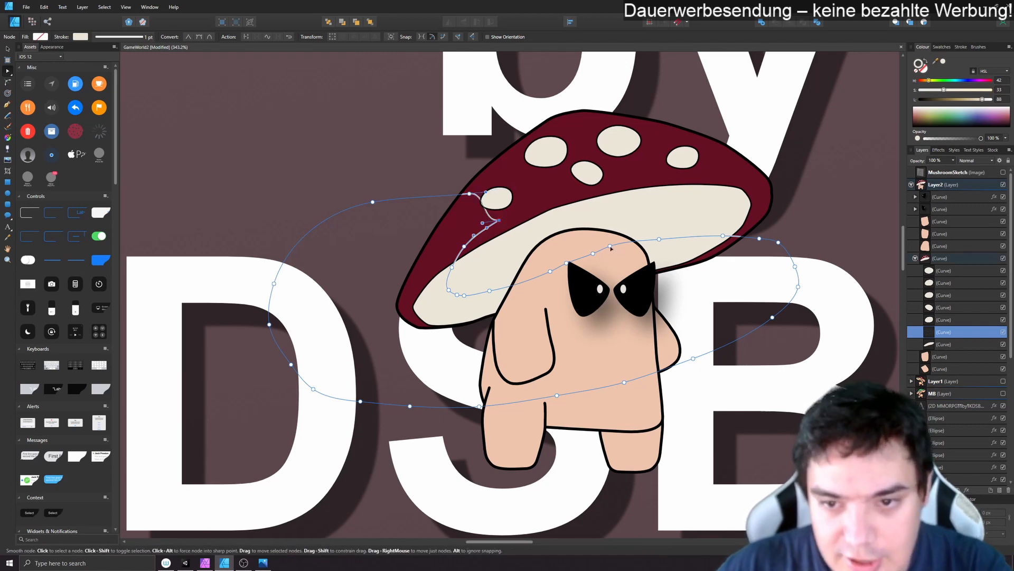
pyautogui.press('Delete')
pyautogui.click(593, 253)
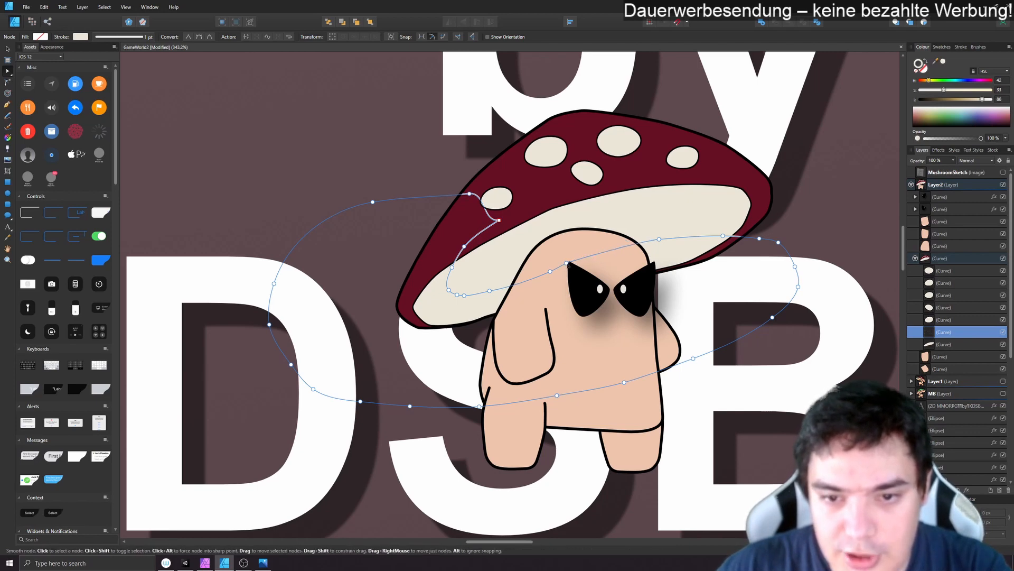
pyautogui.click(551, 271)
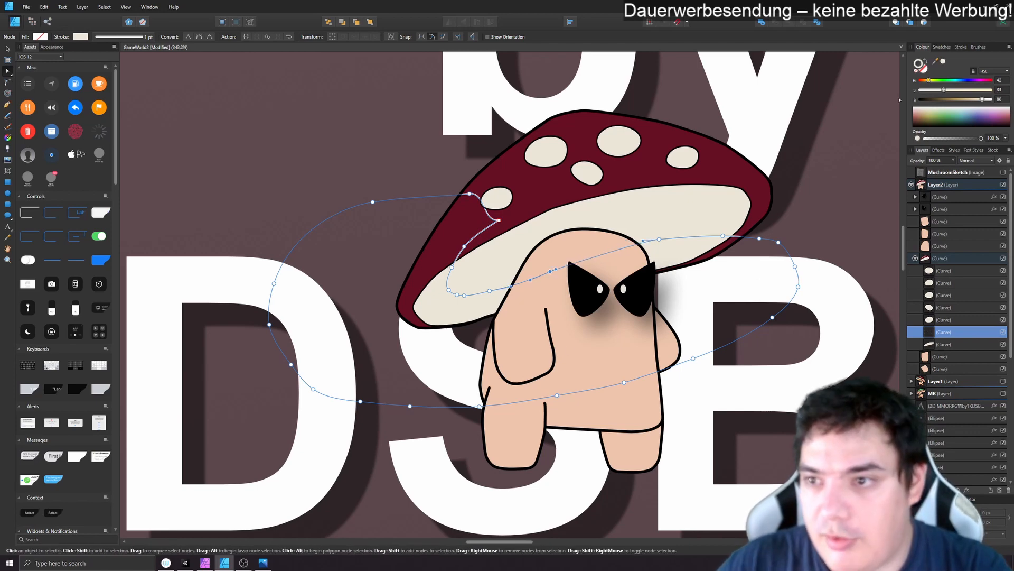
# - Fill the shadow shape with the cream sampled from the underside and darken it to #D9CEB5
pyautogui.doubleClick(922, 66)
pyautogui.click(943, 62)
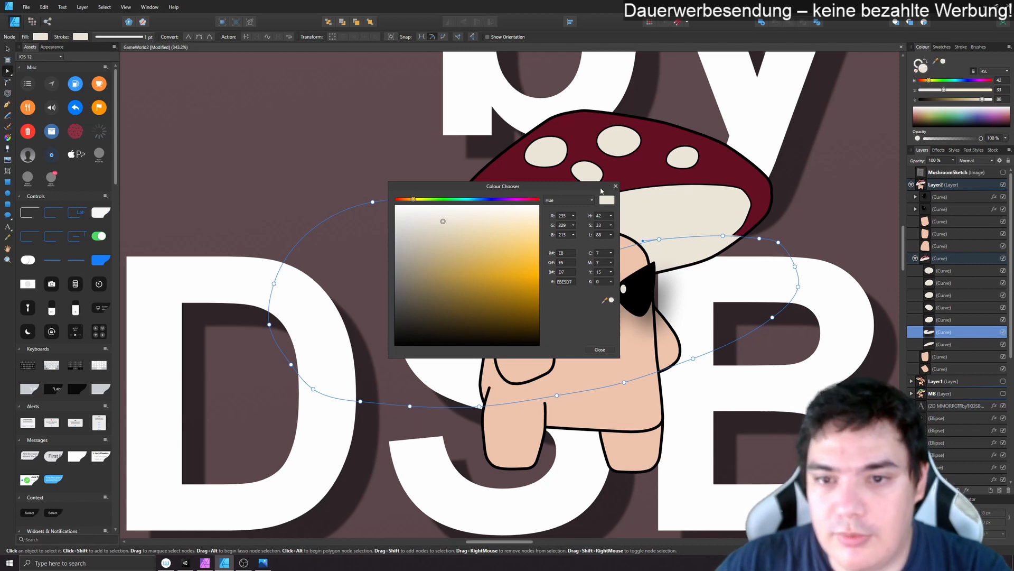
pyautogui.click(616, 186)
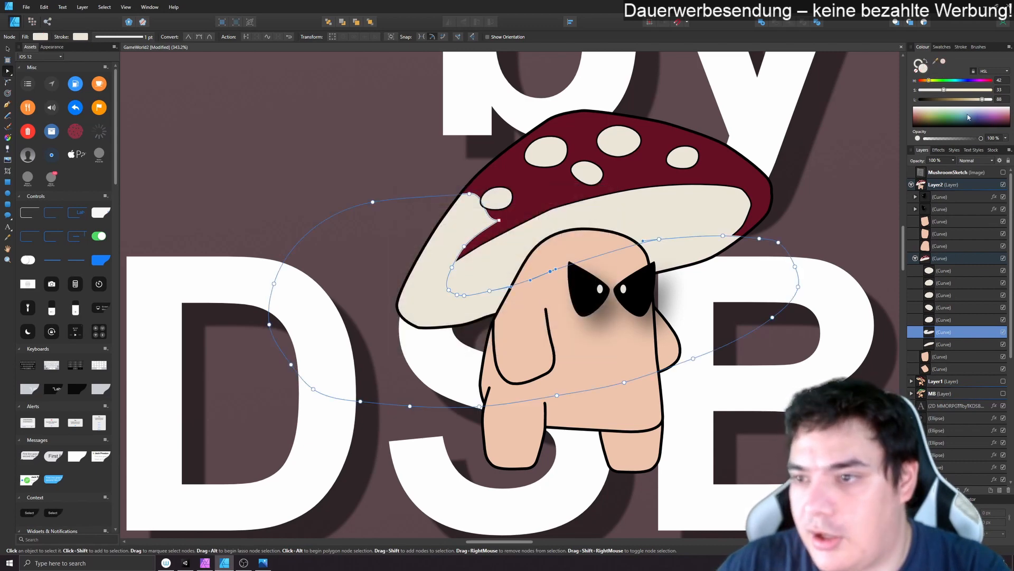
pyautogui.click(945, 62)
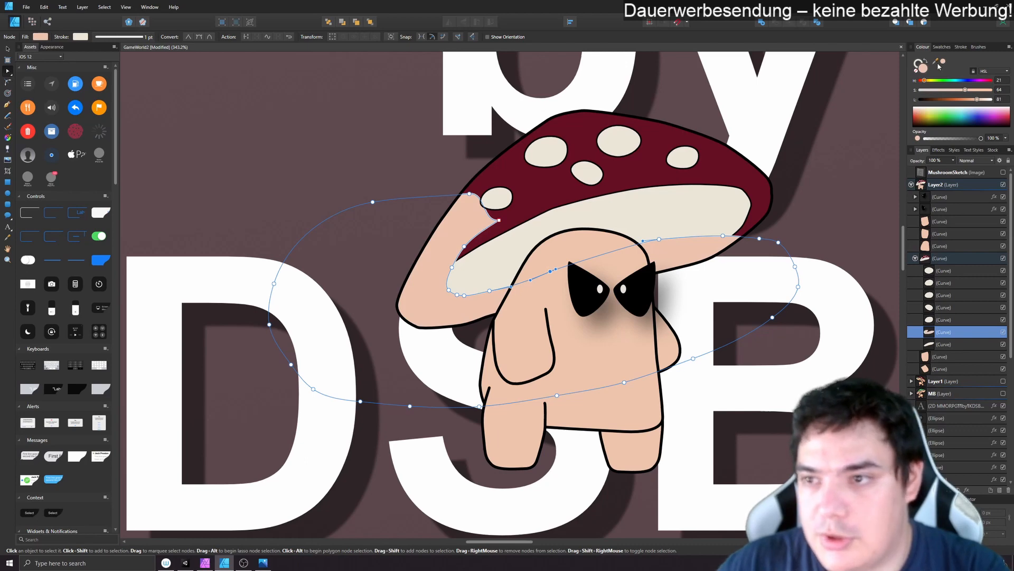
pyautogui.moveTo(937, 61); pyautogui.dragTo(707, 214)
pyautogui.click(943, 63)
pyautogui.doubleClick(926, 69)
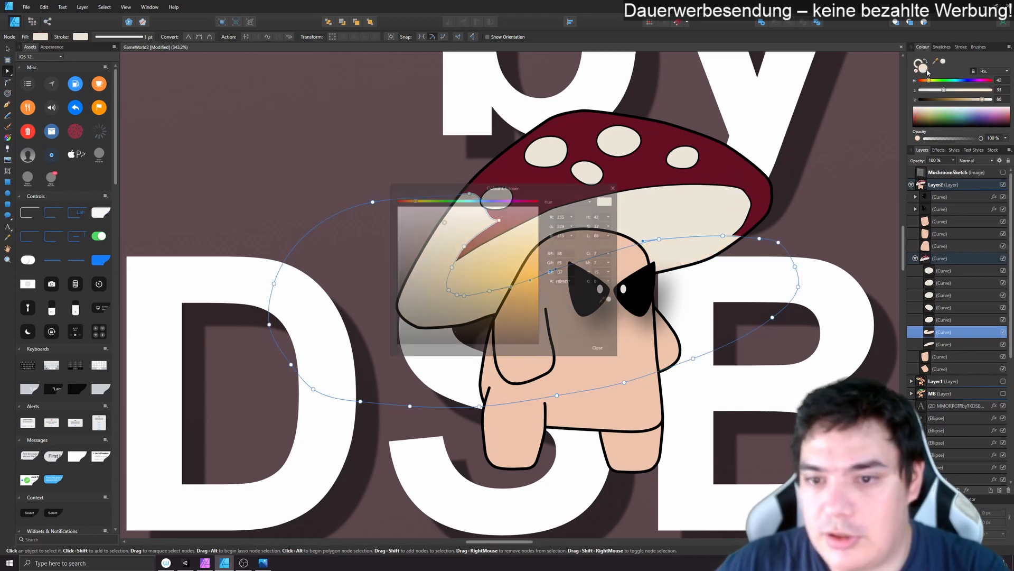
pyautogui.click(442, 236)
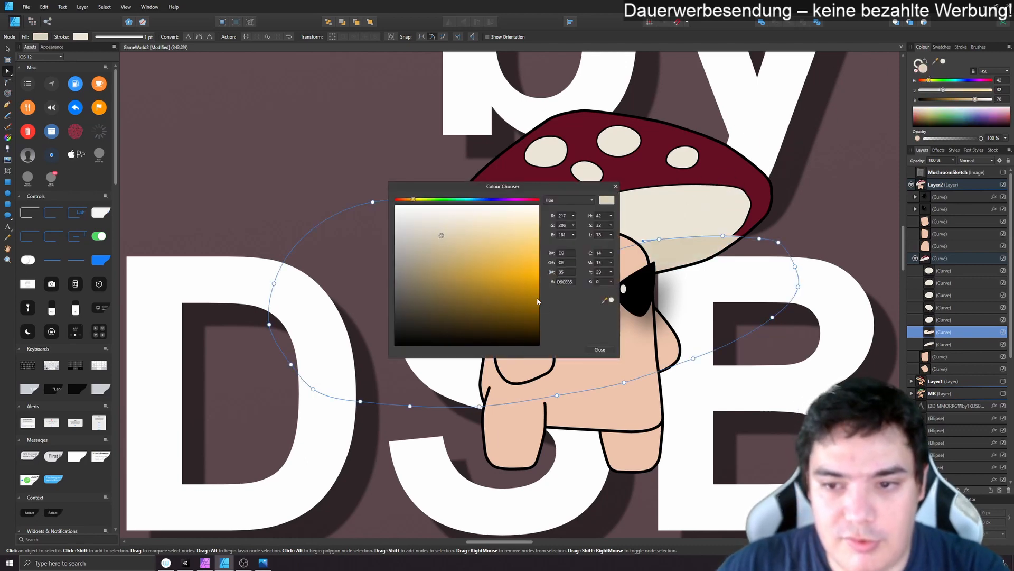
pyautogui.click(600, 349)
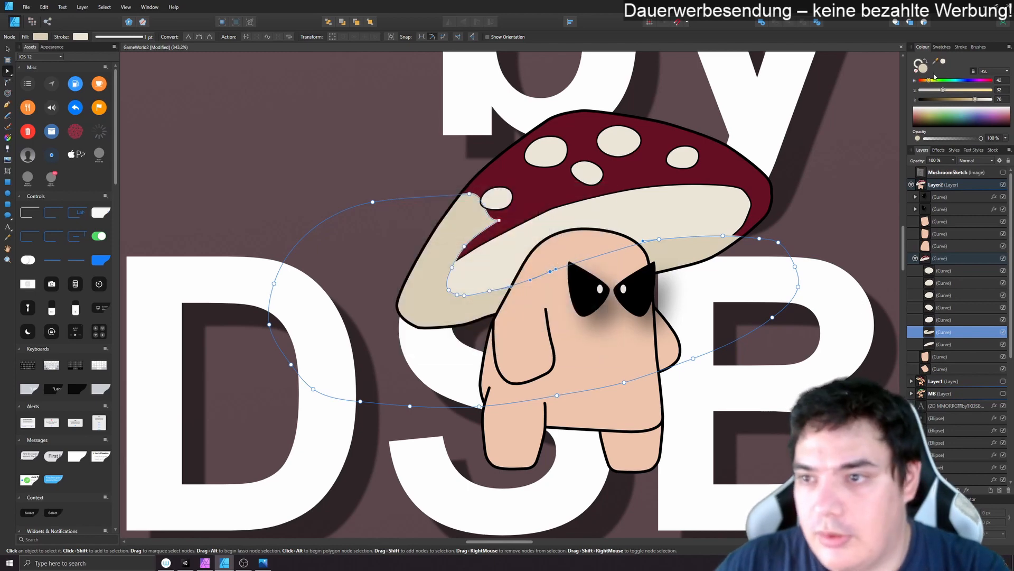
# - Nest the beige shadow shape inside the cap's underside curve so the underside clips it
pyautogui.moveTo(932, 335); pyautogui.dragTo(943, 345)
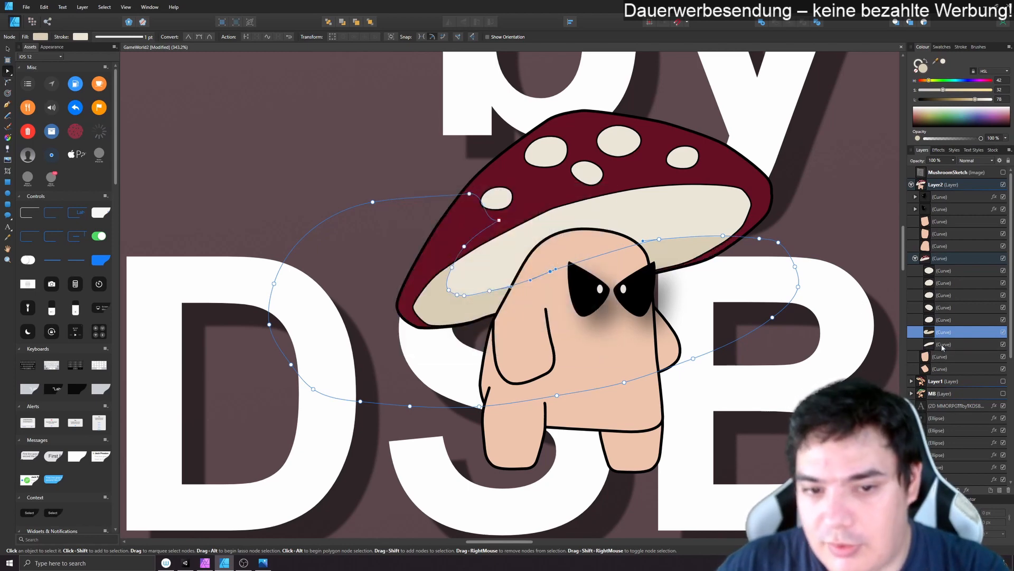
pyautogui.click(858, 238)
pyautogui.click(943, 258)
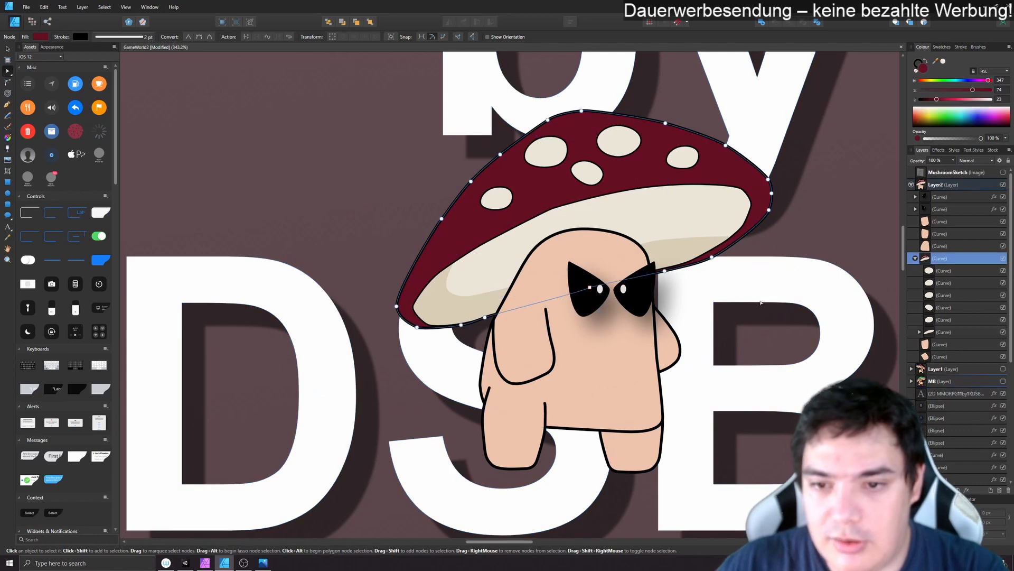
# - Reshape the underside shadow's inner edge left of the face by moving its upper nodes along the cap rim and deleting the surplus nodes at its tip
pyautogui.click(920, 331)
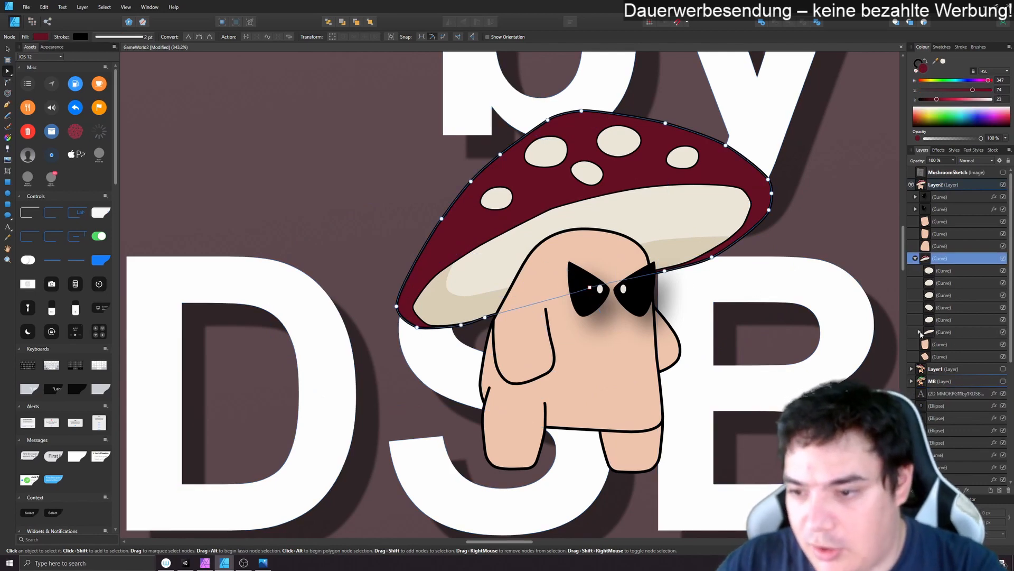
pyautogui.click(946, 344)
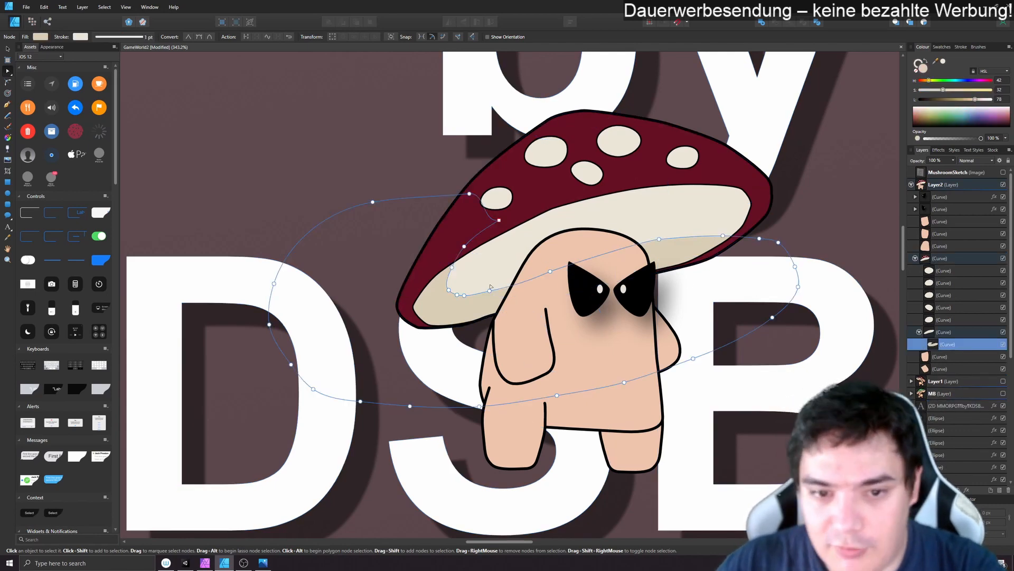
pyautogui.moveTo(464, 246); pyautogui.dragTo(574, 194)
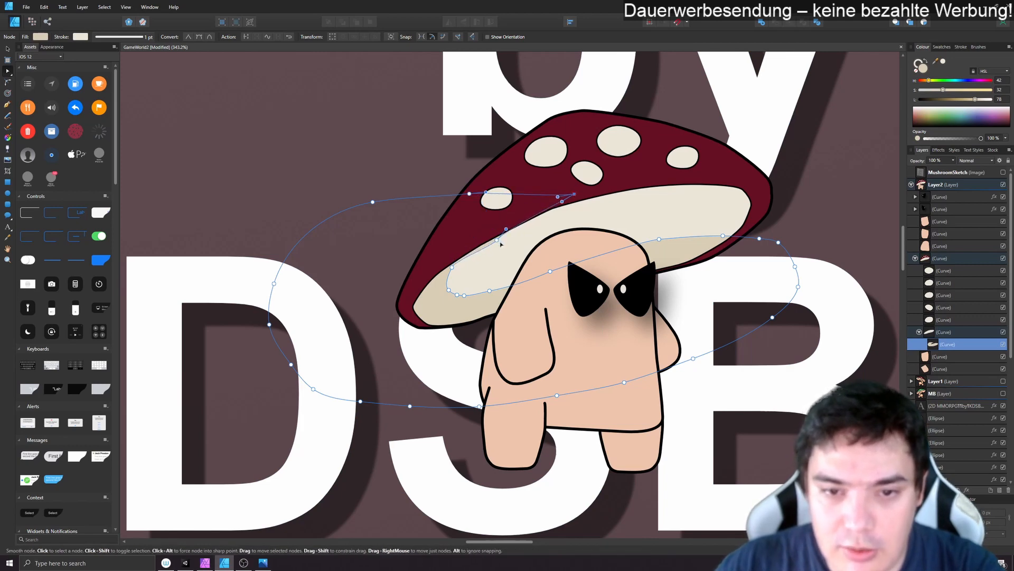
pyautogui.moveTo(452, 267); pyautogui.dragTo(446, 293)
pyautogui.click(449, 290)
pyautogui.press('Delete')
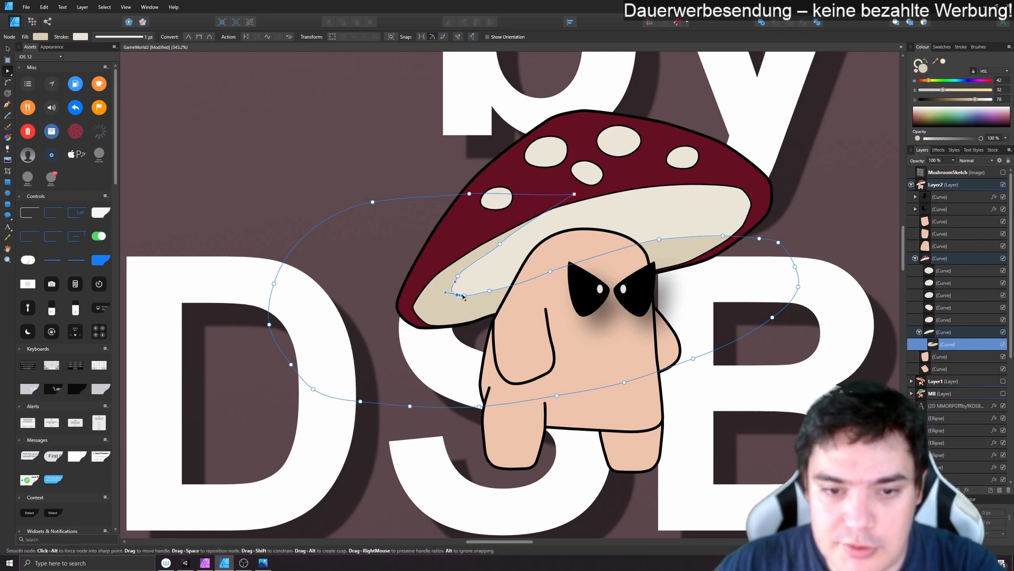
pyautogui.click(464, 296)
pyautogui.press('Delete')
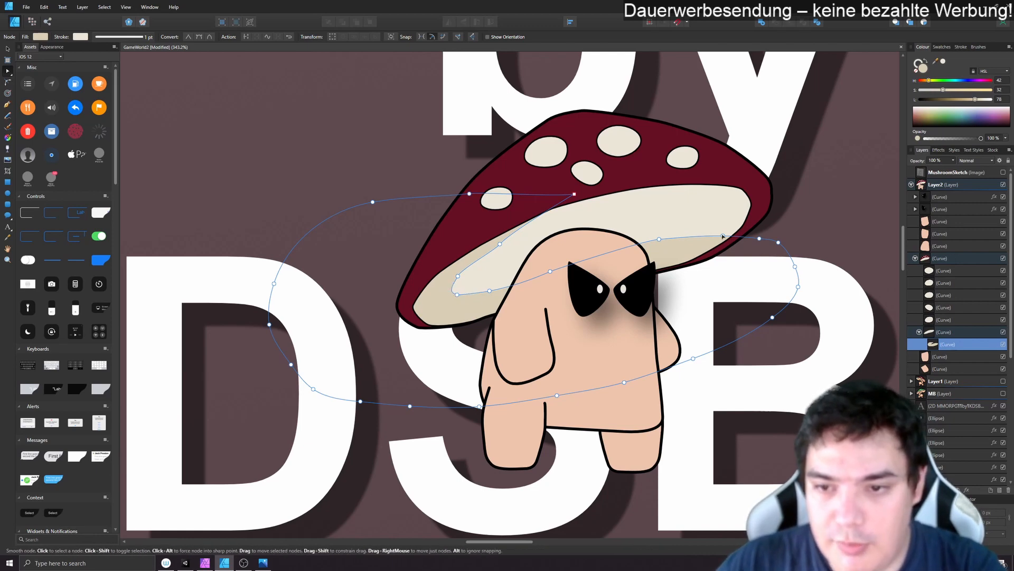
# - Move the underside shadow's right node out to the cap's edge, delete the surplus nodes across the face and bend the segment downwards
pyautogui.moveTo(722, 236); pyautogui.dragTo(758, 220)
pyautogui.click(659, 240)
pyautogui.press('Delete')
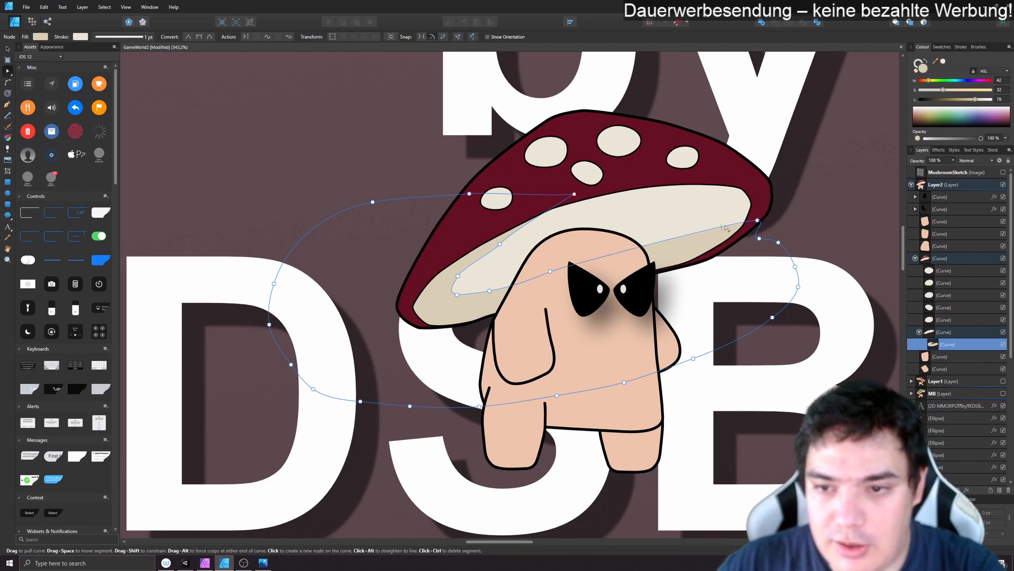
pyautogui.click(758, 220)
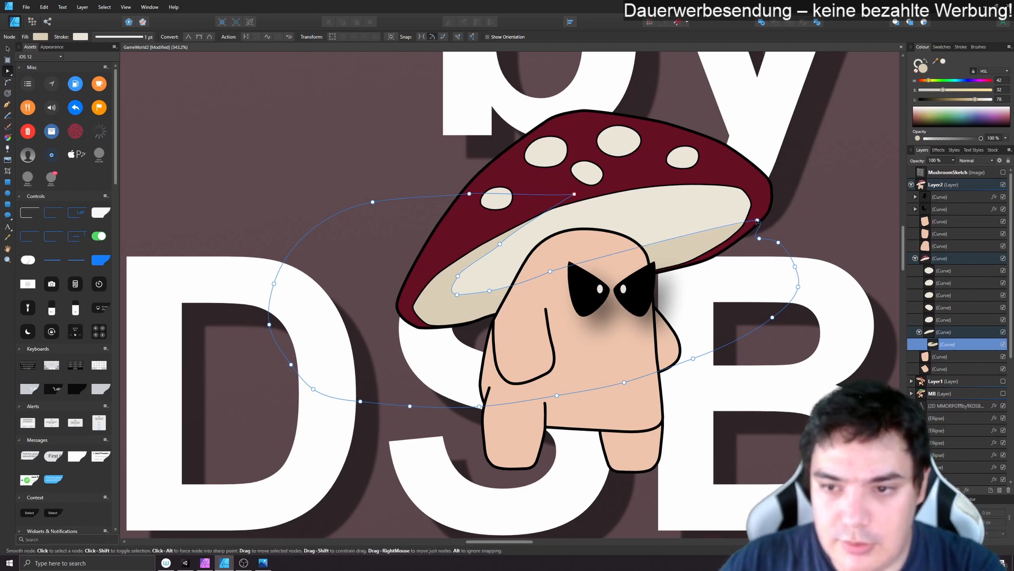
pyautogui.moveTo(735, 226); pyautogui.dragTo(732, 248)
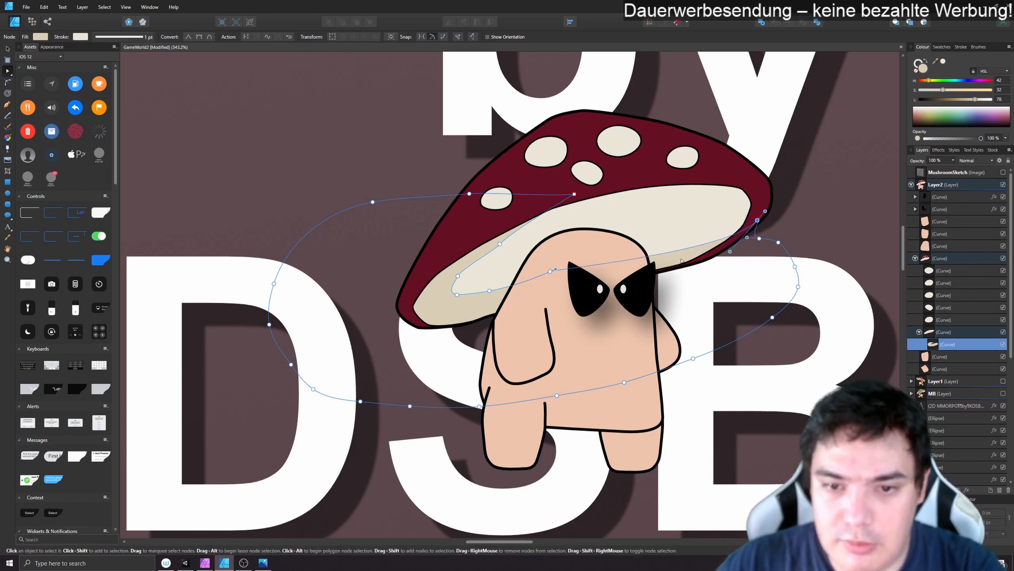
pyautogui.click(550, 271)
pyautogui.press('Delete')
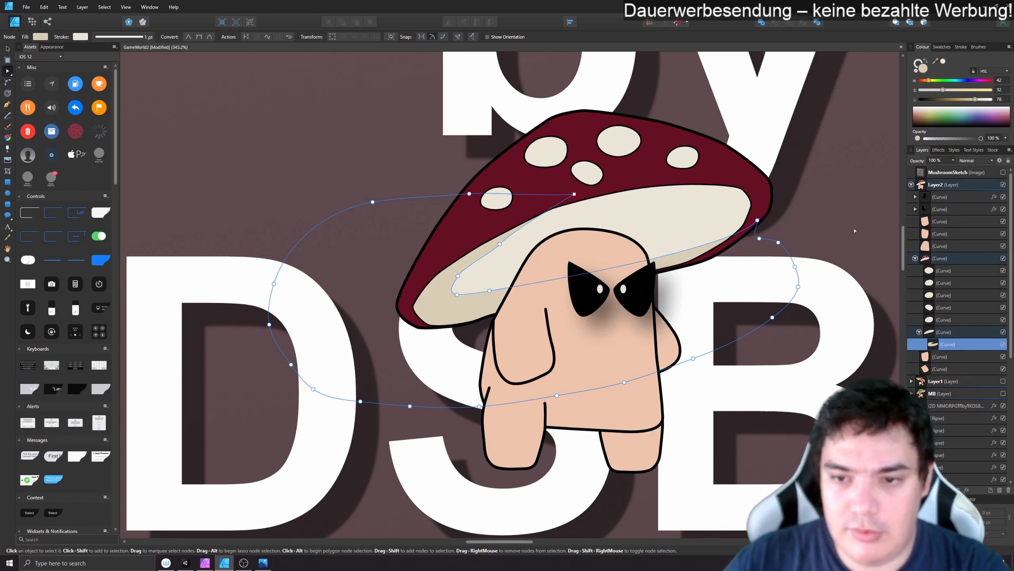
# - Hide the large title text, the four ellipses and the orange curve object below it, leaving the mushroom on the plain background
pyautogui.click(857, 199)
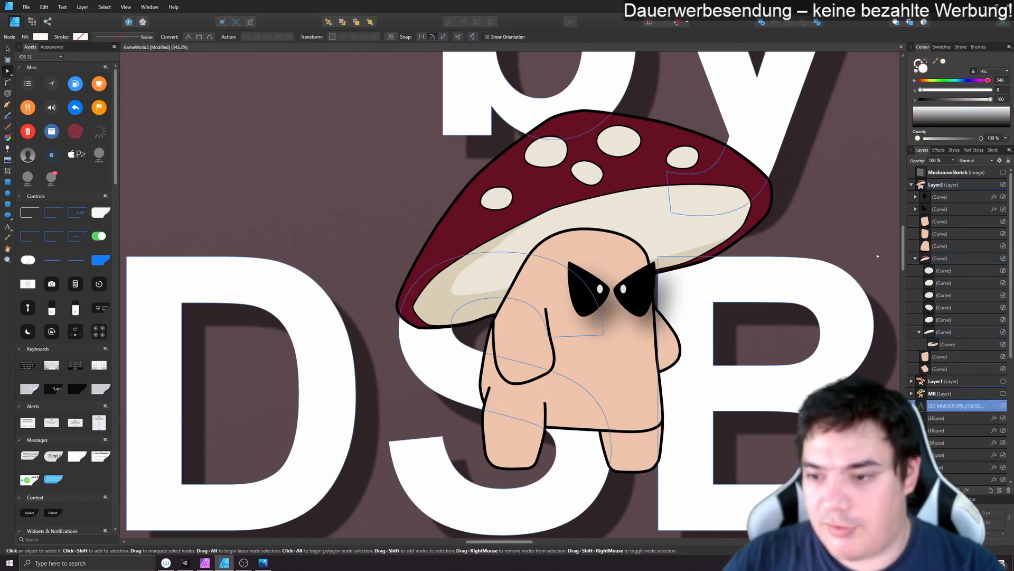
pyautogui.scroll(-5, 959, 224)
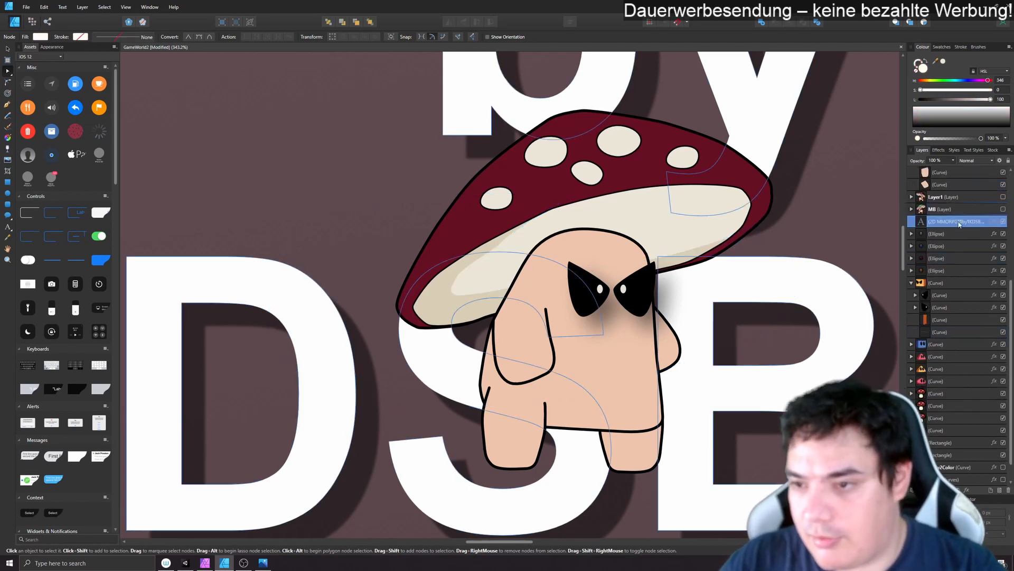
pyautogui.click(1003, 223)
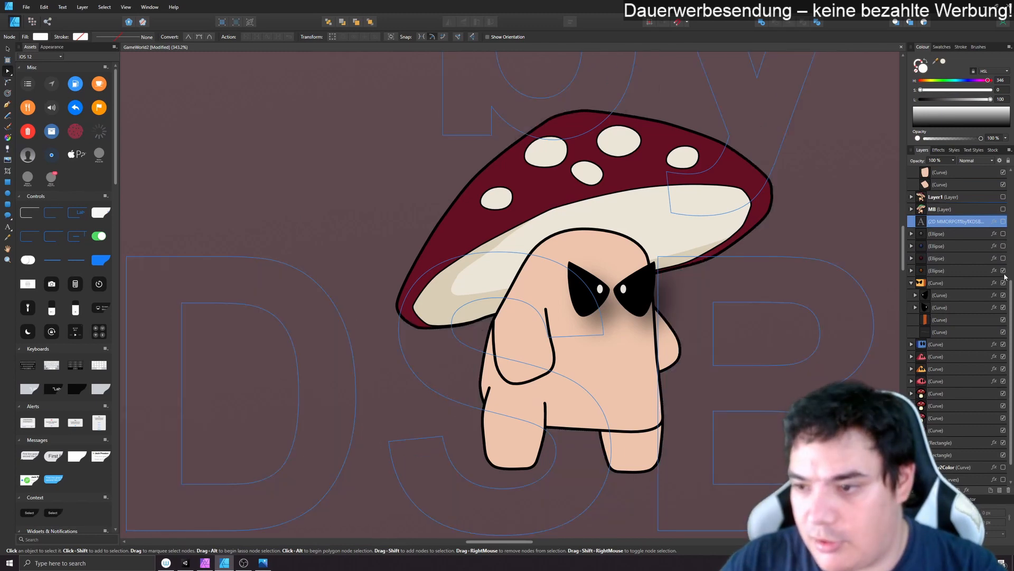
pyautogui.scroll(4, 959, 290)
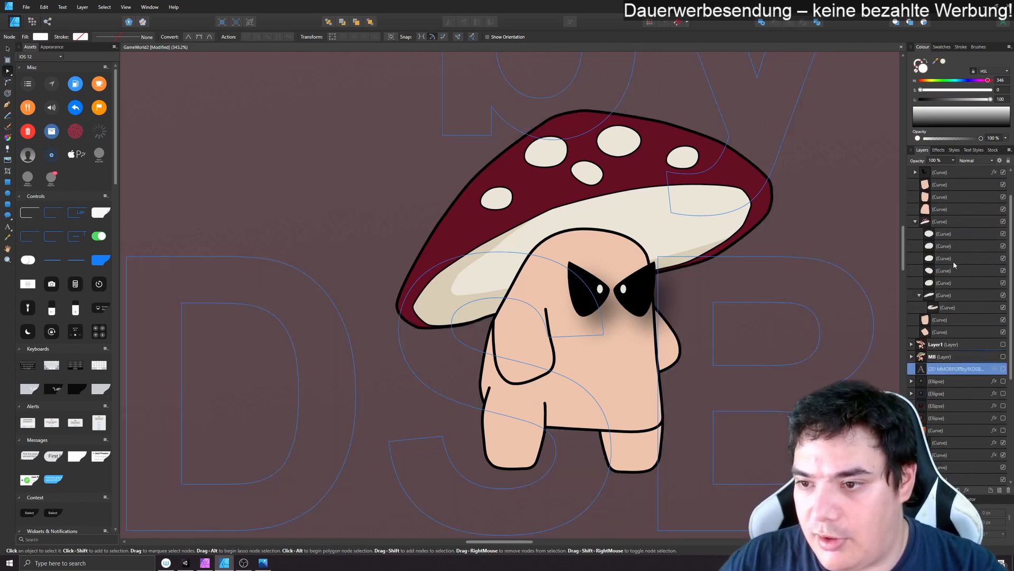
pyautogui.click(941, 221)
pyautogui.click(813, 325)
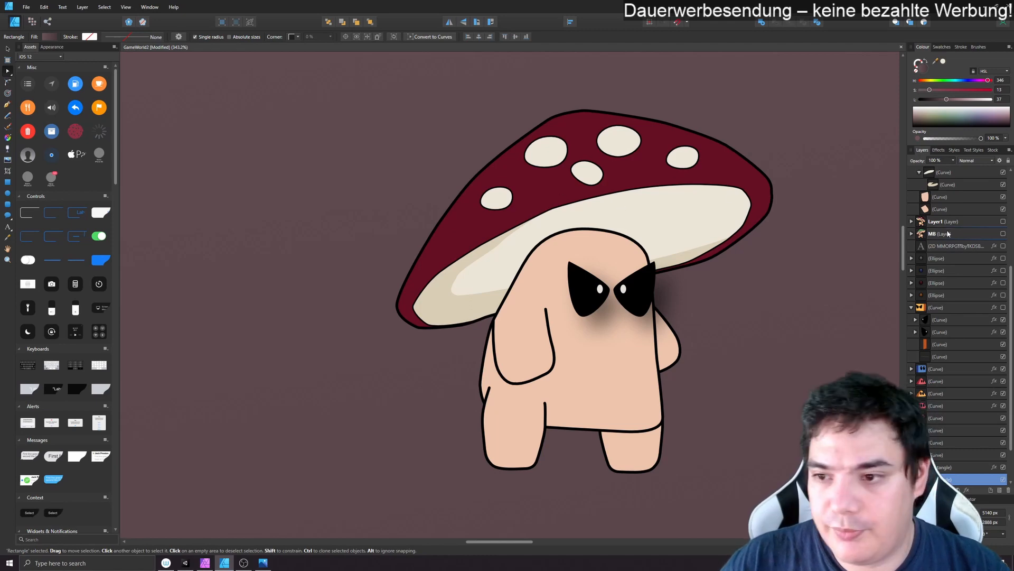
pyautogui.scroll(-2, 944, 443)
pyautogui.scroll(6, 960, 218)
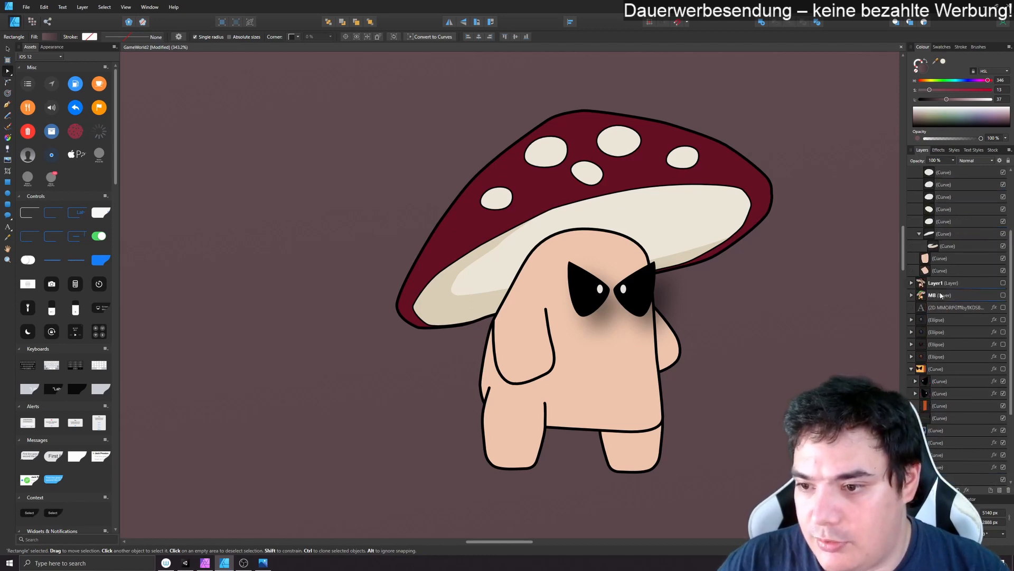
# - Draw a freehand 1 pt shadow outline with the Vector Brush across the red cap below the spots and looping around outside the character
pyautogui.click(933, 260)
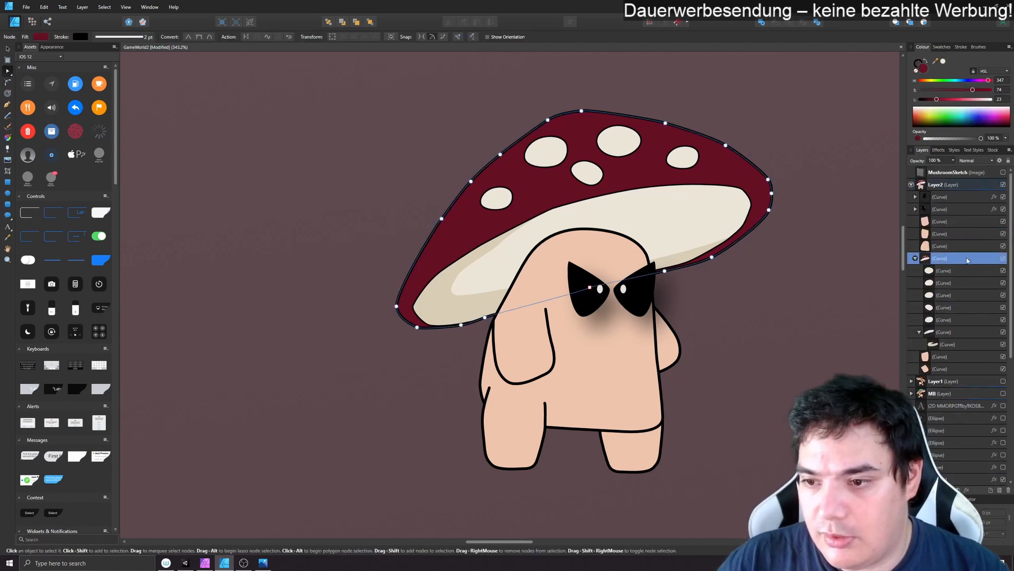
pyautogui.click(919, 331)
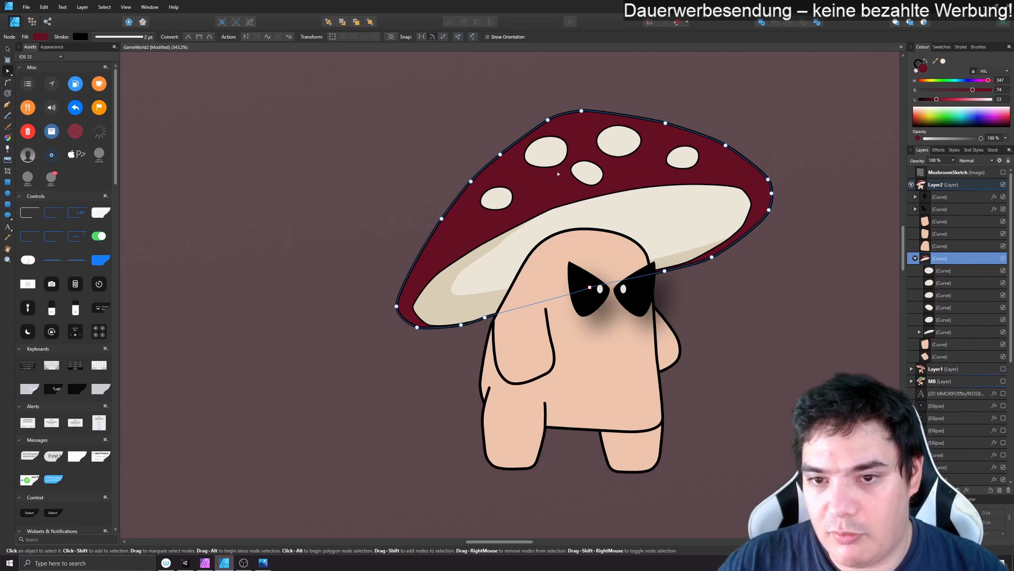
pyautogui.click(7, 127)
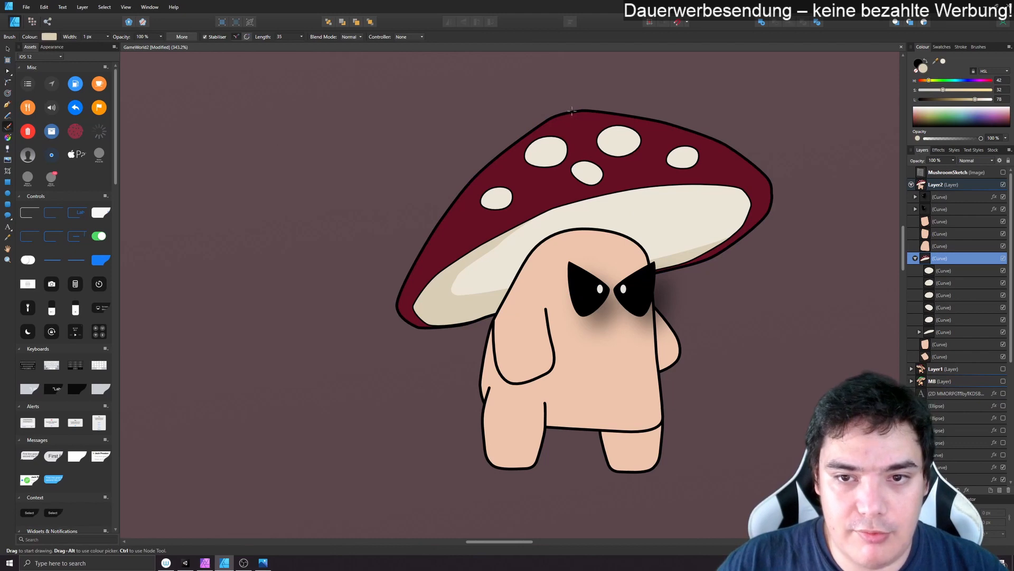
pyautogui.moveTo(557, 121); pyautogui.dragTo(489, 178)
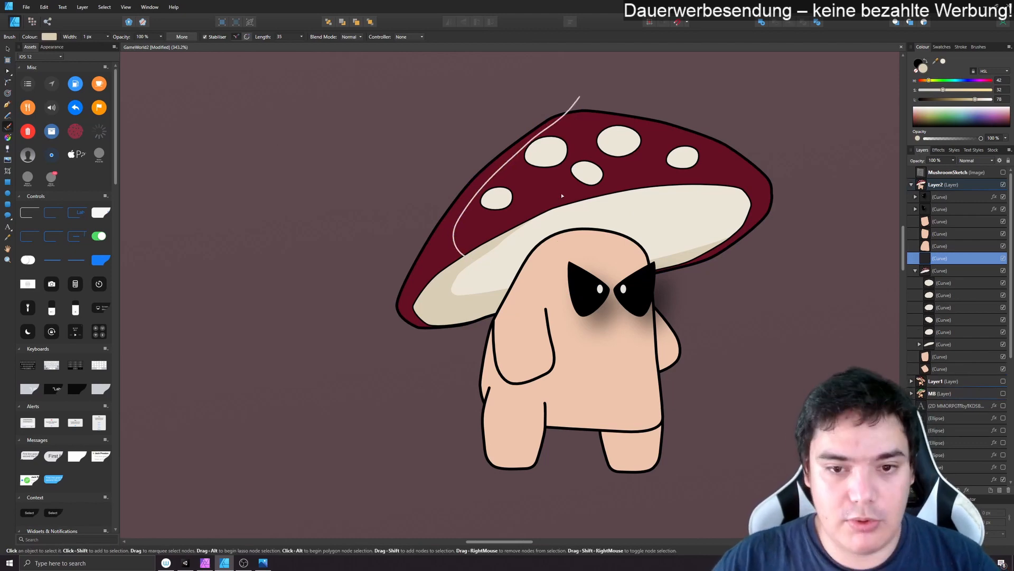
pyautogui.hotkey('ctrl', 'z')
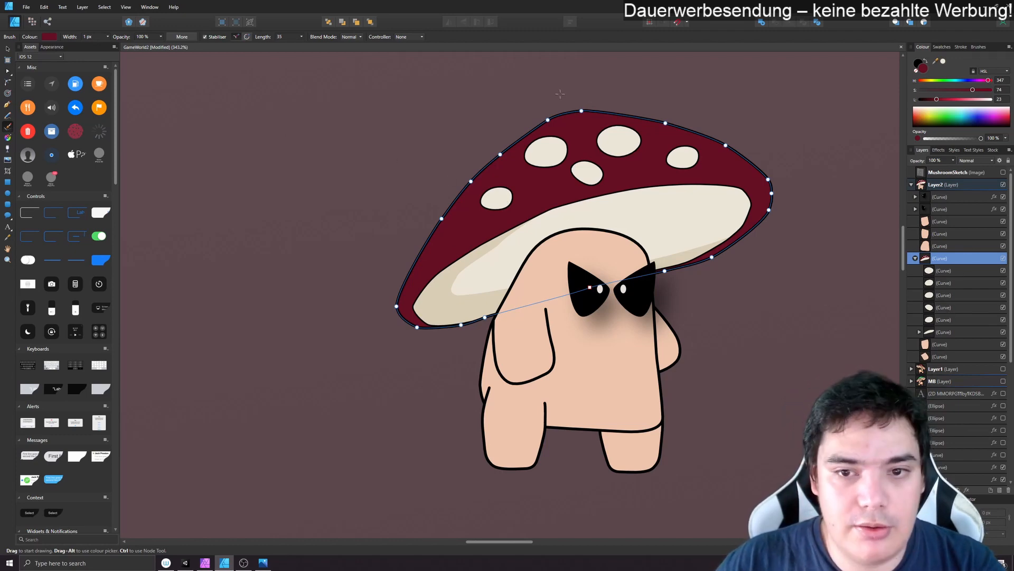
pyautogui.moveTo(569, 91); pyautogui.dragTo(507, 151)
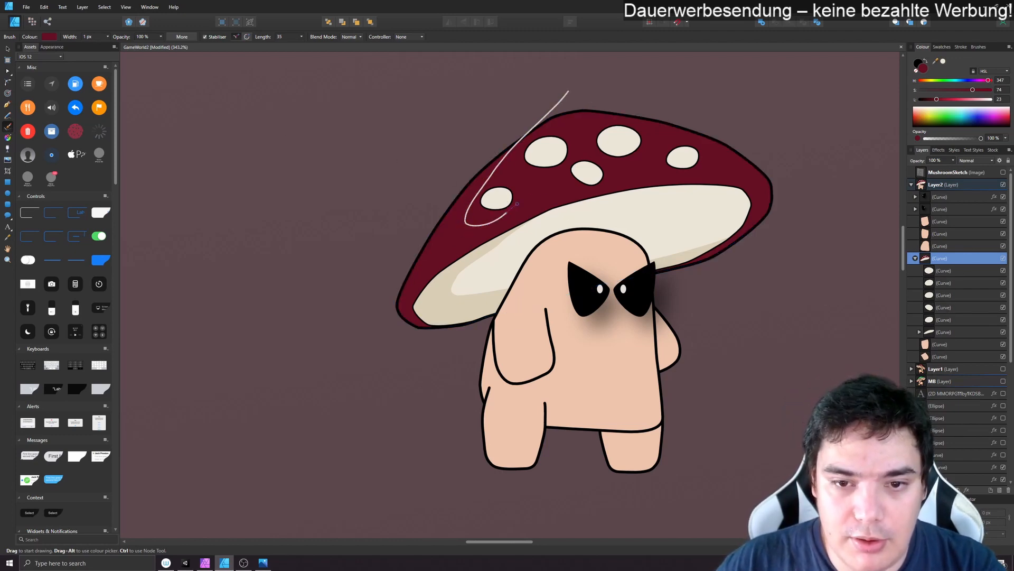
pyautogui.moveTo(516, 203)
pyautogui.mouseDown()
pyautogui.moveTo(578, 185)
pyautogui.moveTo(760, 177)
pyautogui.moveTo(797, 308)
pyautogui.moveTo(558, 412)
pyautogui.moveTo(323, 344)
pyautogui.moveTo(355, 156)
pyautogui.moveTo(506, 73)
pyautogui.moveTo(569, 91)
pyautogui.mouseUp()
pyautogui.press('a')
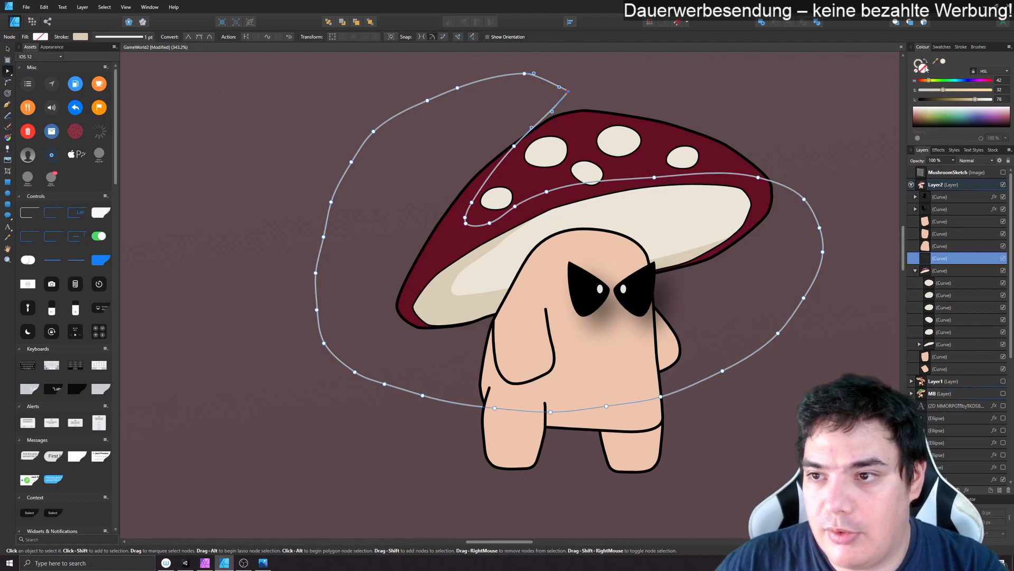
# - Fill the cap shadow with the cap's sampled dark red, darken it to 18 lightness and nest it inside the cap curve beneath the underside
pyautogui.doubleClick(921, 67)
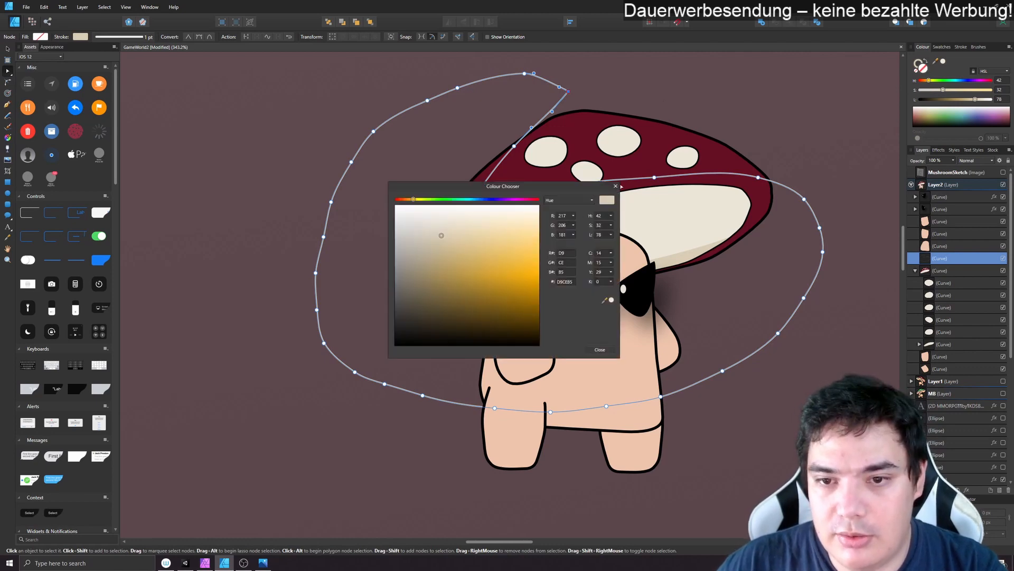
pyautogui.click(615, 186)
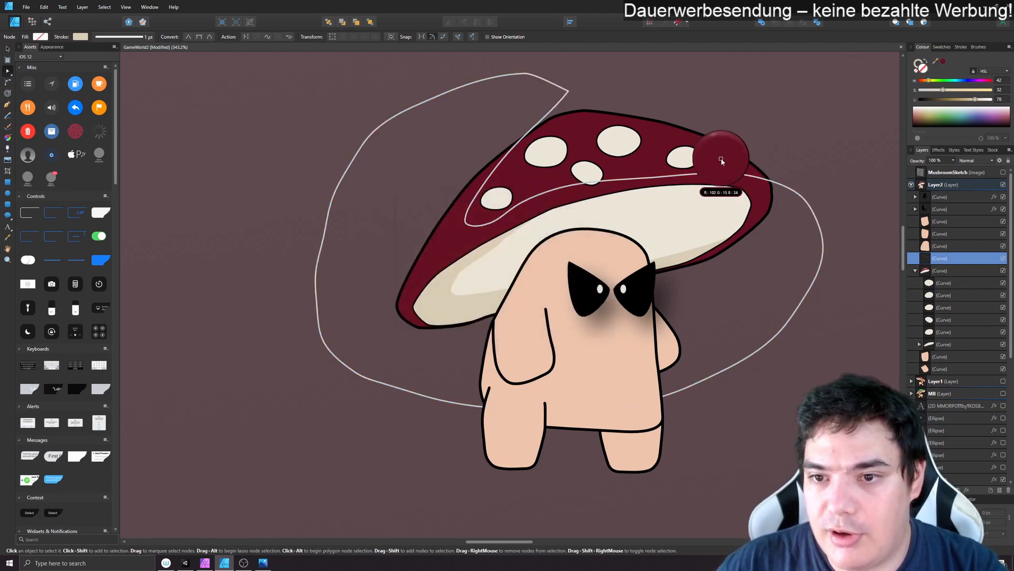
pyautogui.click(943, 64)
pyautogui.doubleClick(920, 69)
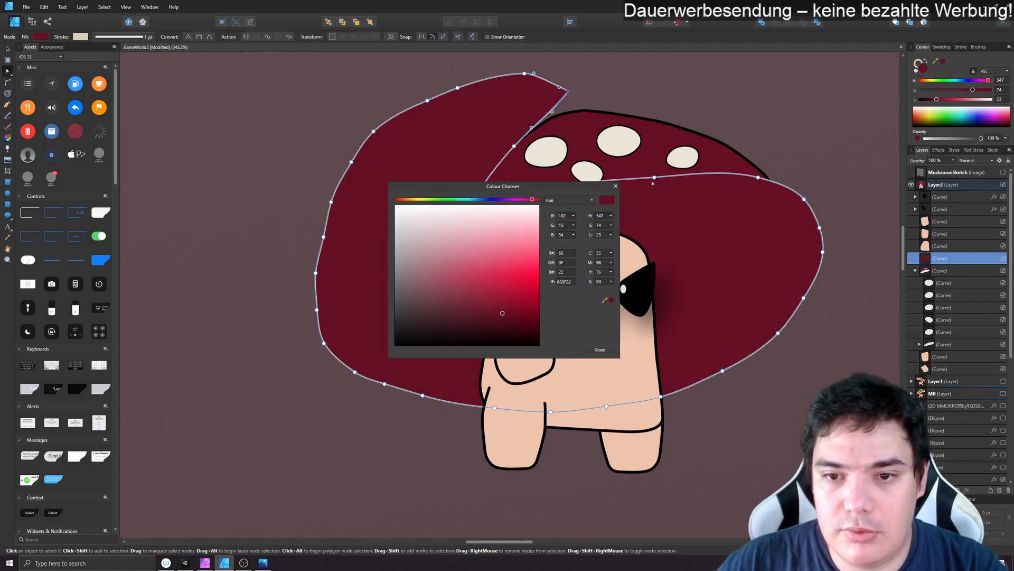
pyautogui.click(614, 185)
pyautogui.moveTo(936, 99); pyautogui.dragTo(934, 101)
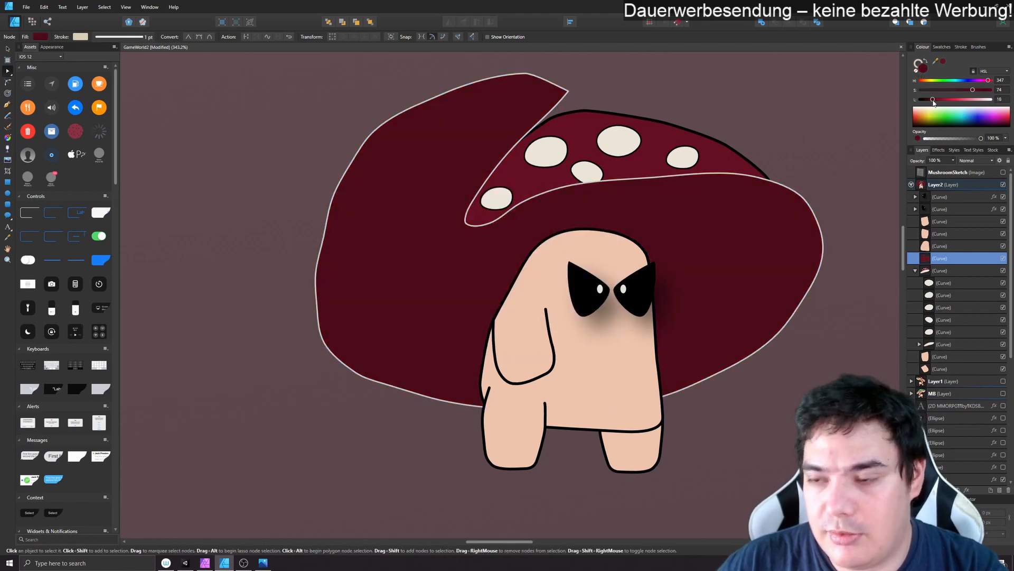
pyautogui.moveTo(938, 267); pyautogui.dragTo(930, 349)
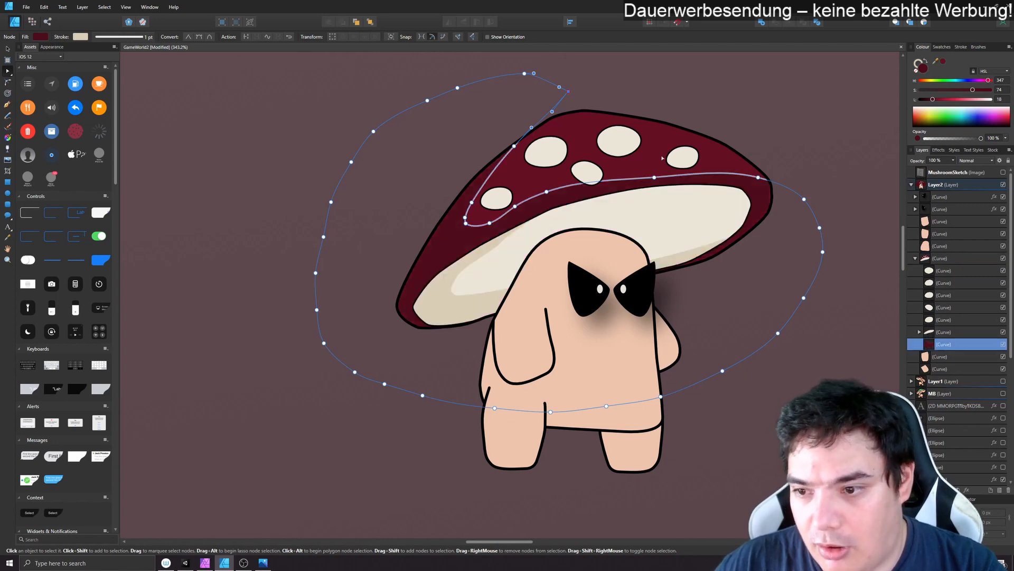
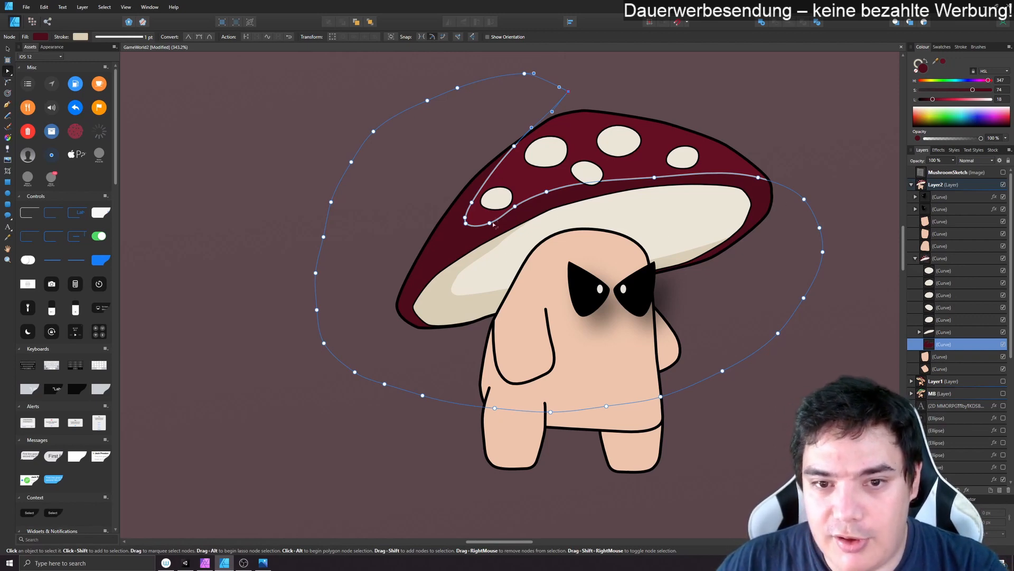
# - Remove the outline stroke from the dark red cap shadow curve
pyautogui.click(781, 116)
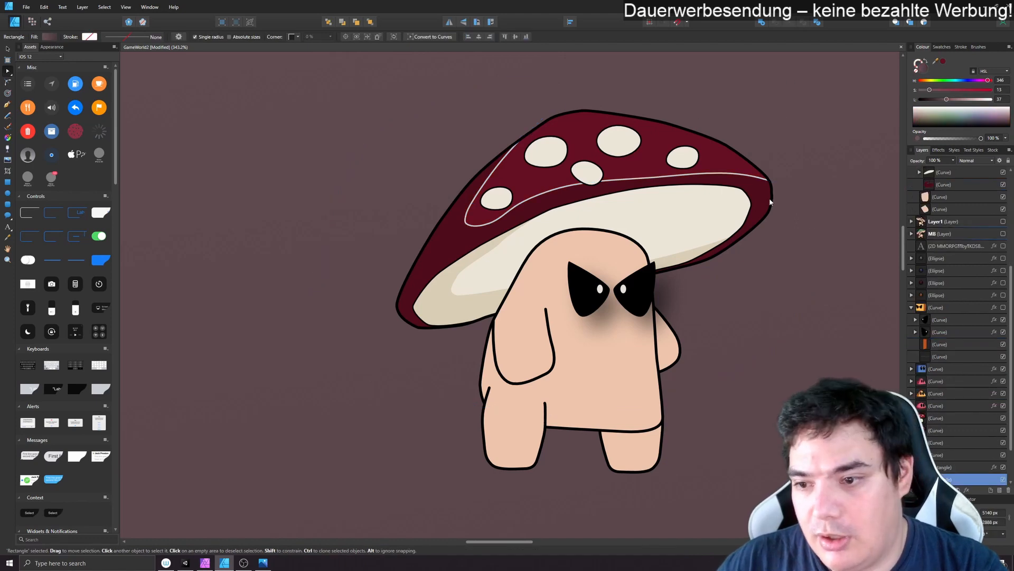
pyautogui.click(944, 185)
pyautogui.click(918, 63)
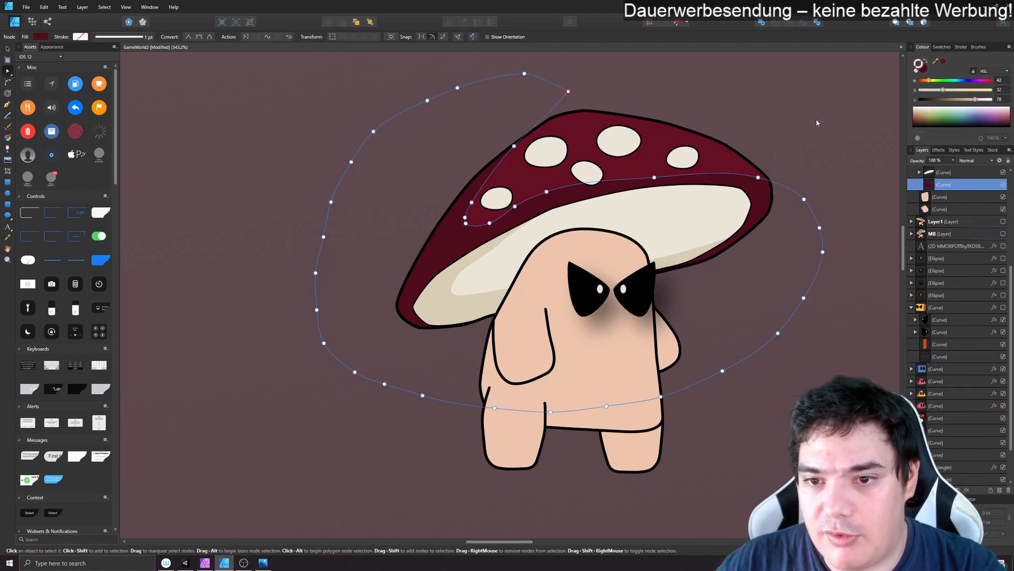
pyautogui.click(441, 190)
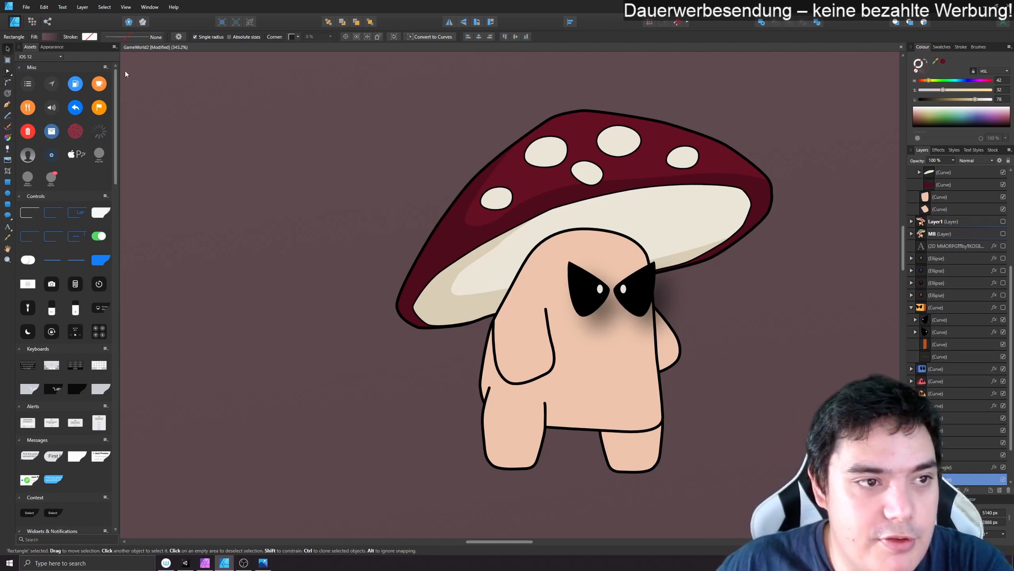
# - Give the mushroom cap an outer shadow with a 1 px radius and 2 px offset
pyautogui.click(756, 197)
pyautogui.click(939, 150)
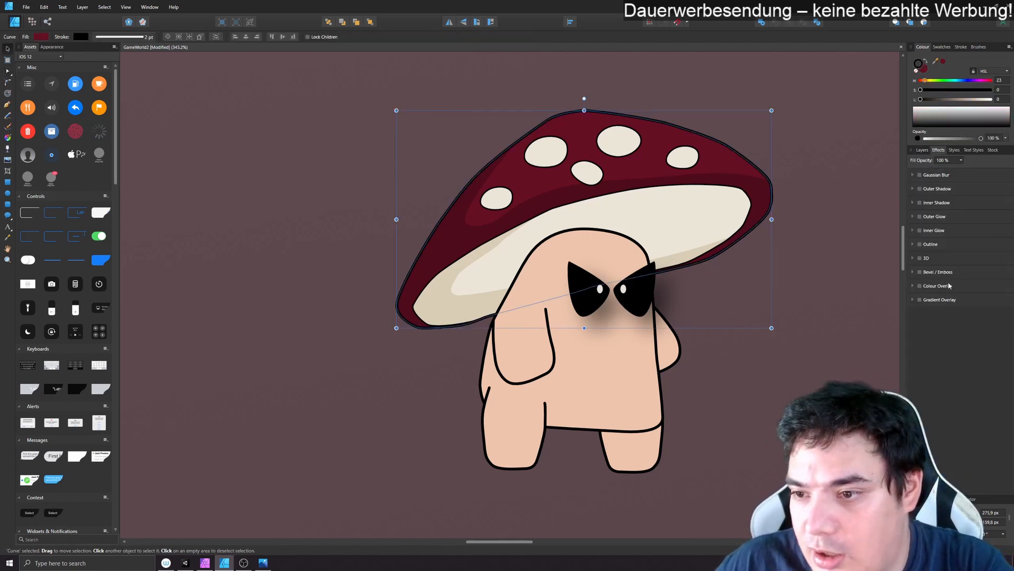
pyautogui.click(919, 188)
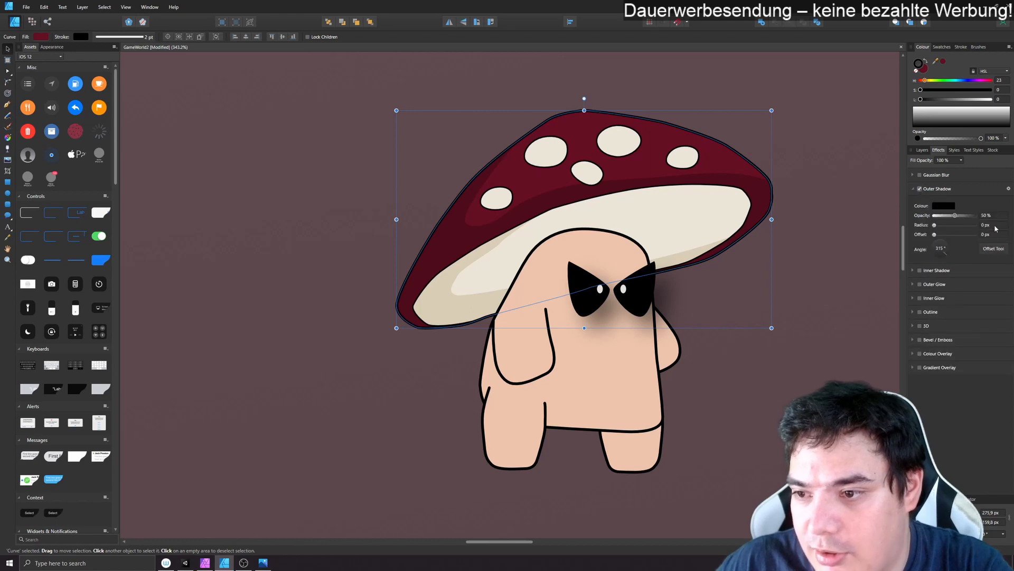
pyautogui.moveTo(939, 225)
pyautogui.mouseDown()
pyautogui.moveTo(947, 238)
pyautogui.moveTo(943, 227)
pyautogui.mouseUp()
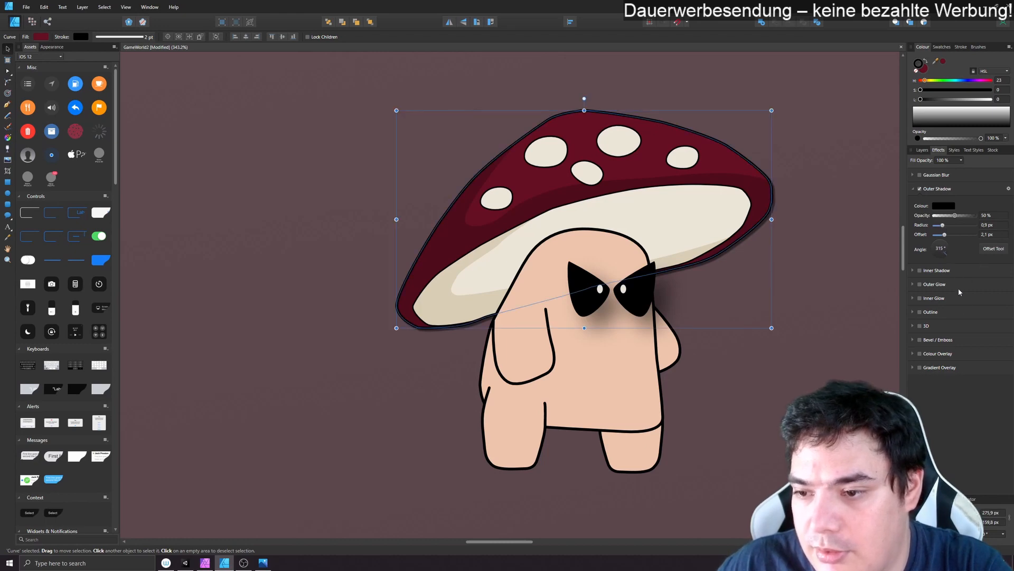
pyautogui.click(824, 354)
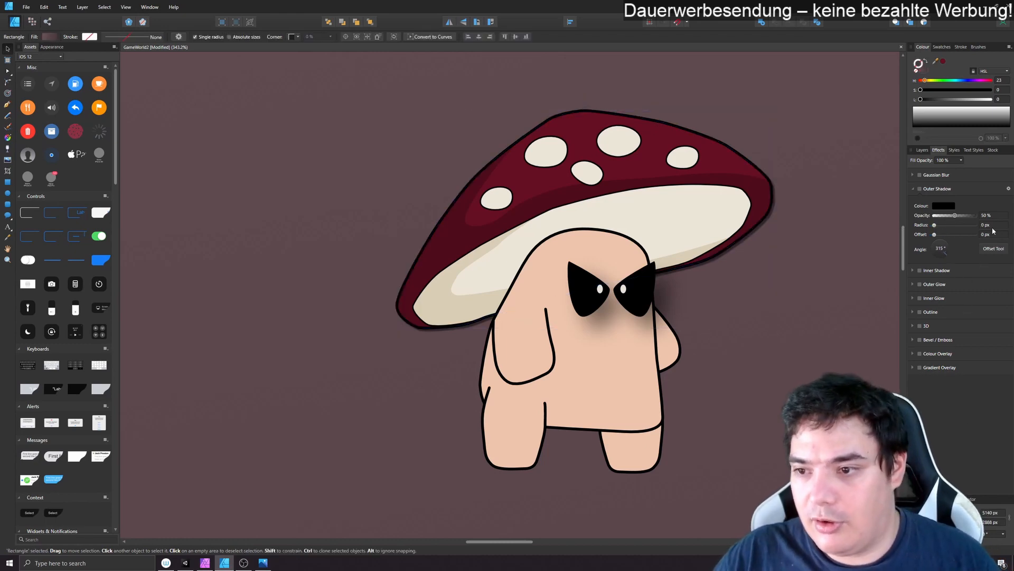
pyautogui.click(759, 186)
pyautogui.click(994, 226)
pyautogui.write('1')
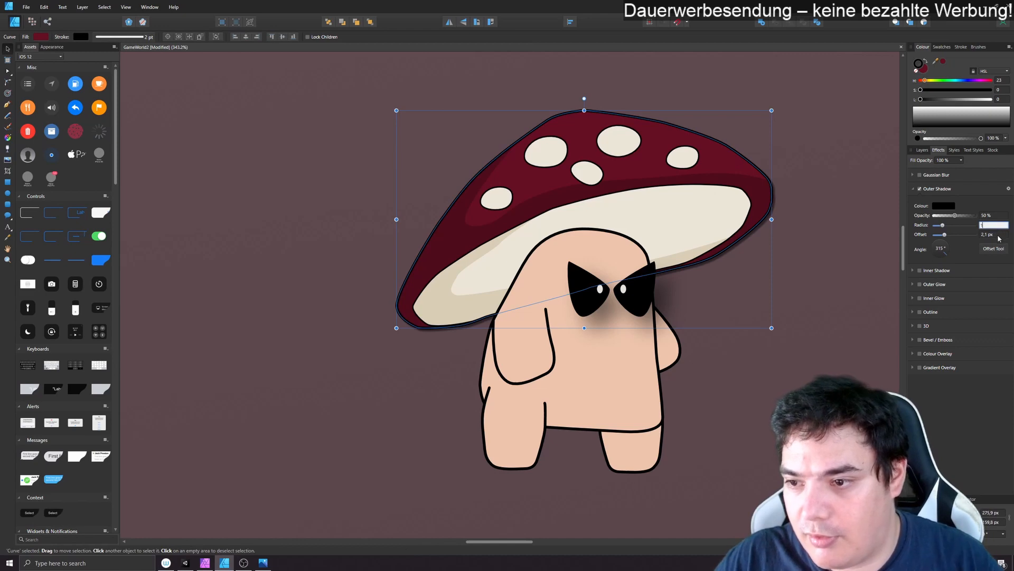
pyautogui.press('Return')
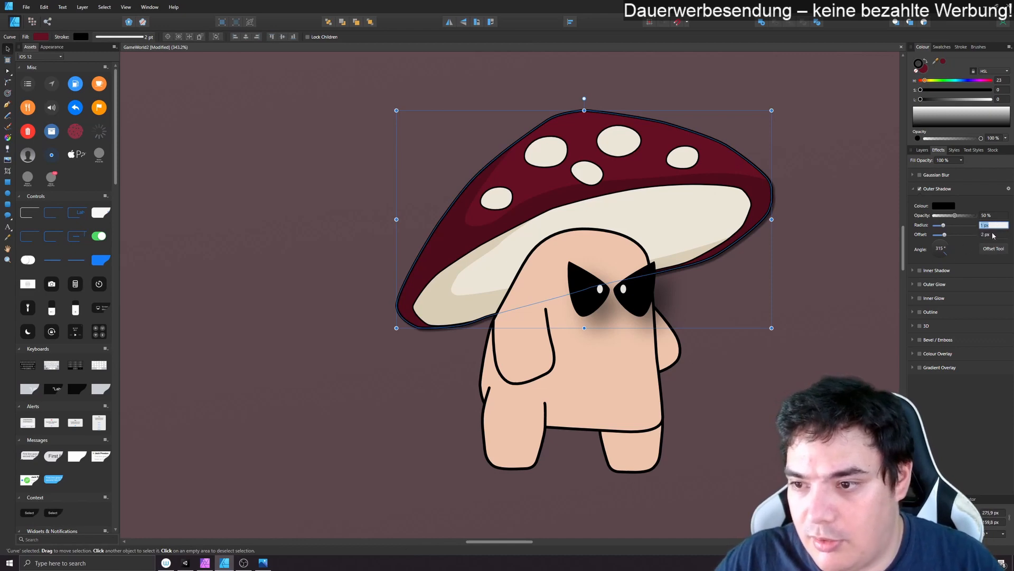
# - Try adjusting the intensity of the cap's outer shadow in its layer effects
pyautogui.click(922, 150)
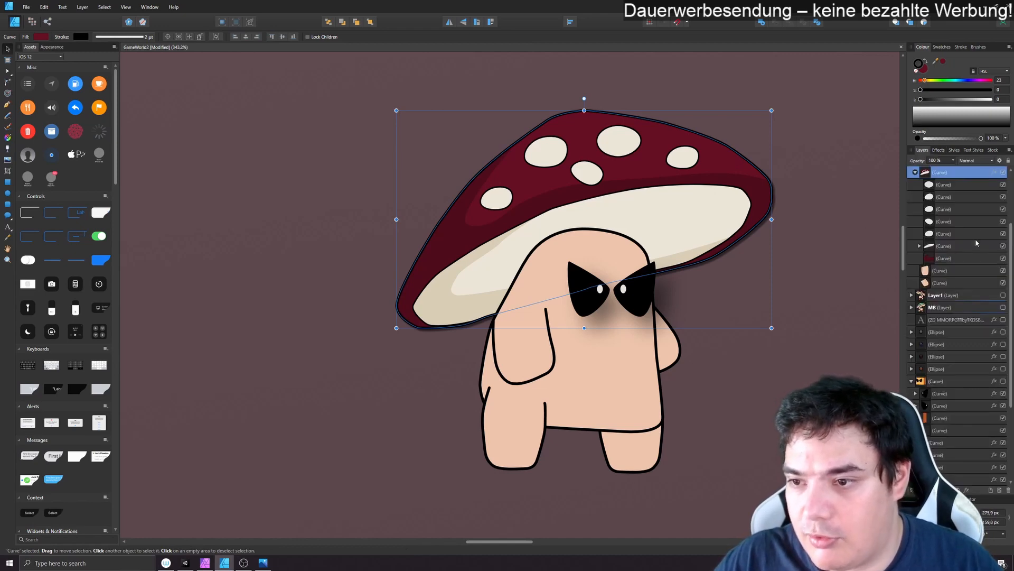
pyautogui.click(995, 175)
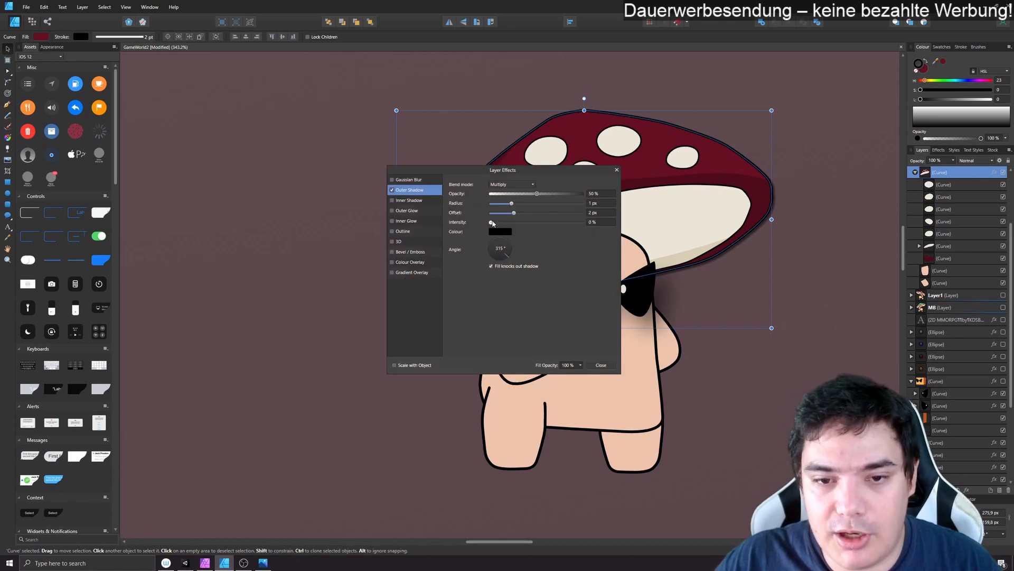
pyautogui.moveTo(493, 224)
pyautogui.mouseDown()
pyautogui.moveTo(560, 223)
pyautogui.moveTo(491, 222)
pyautogui.mouseUp()
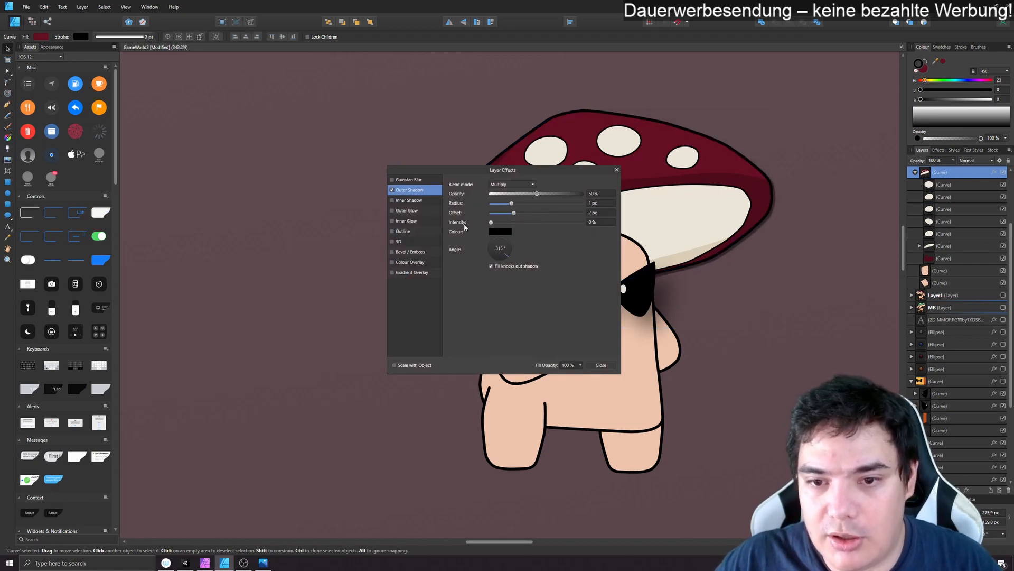
pyautogui.click(617, 170)
# - Select all eight curves in Layer2 and apply an outer shadow with a 1 px radius and 2 px offset
pyautogui.click(915, 172)
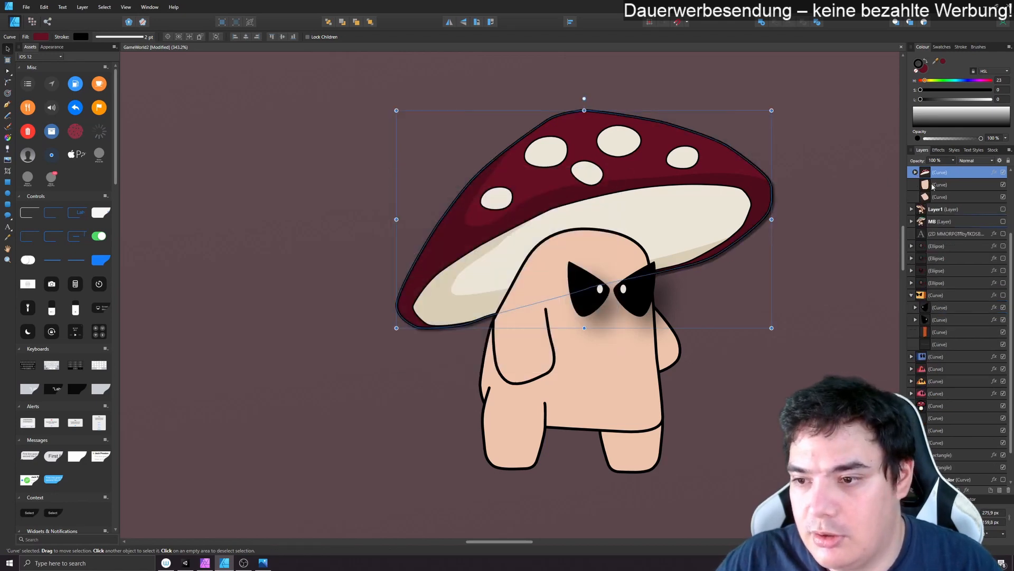
pyautogui.click(953, 283)
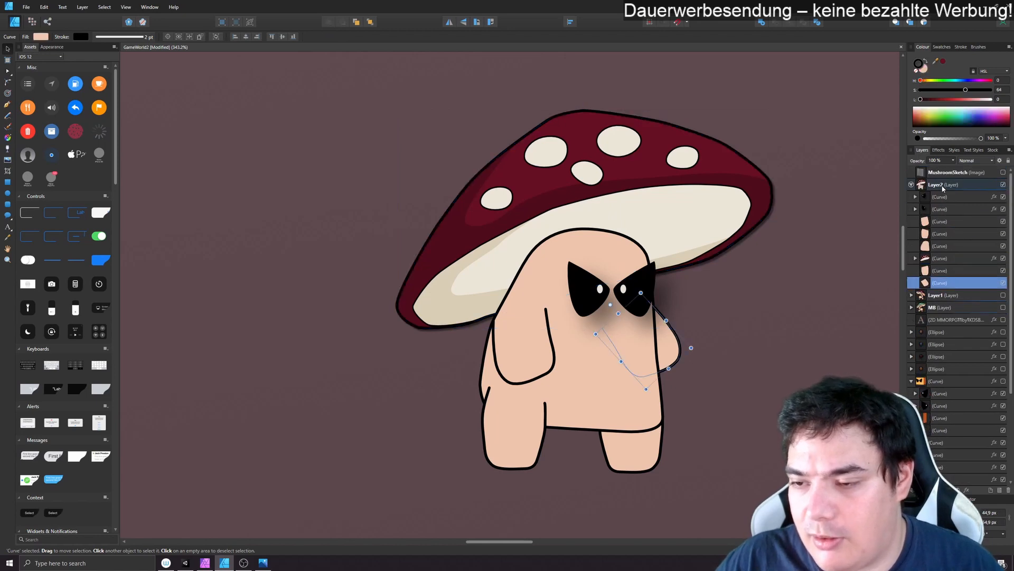
pyautogui.keyDown('shift'); pyautogui.click(947, 197); pyautogui.keyUp('shift')
pyautogui.click(939, 150)
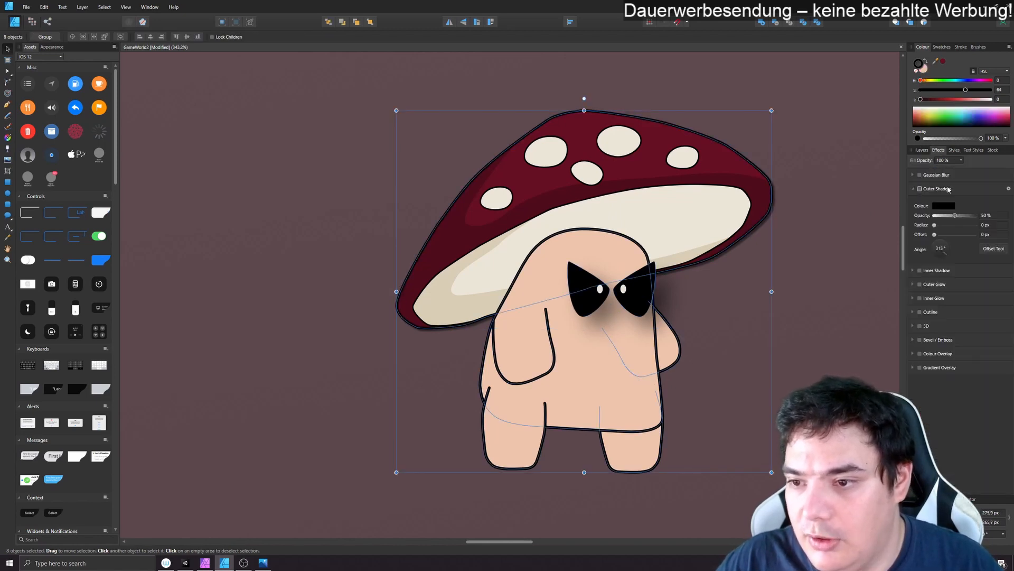
pyautogui.click(992, 235)
pyautogui.write('2')
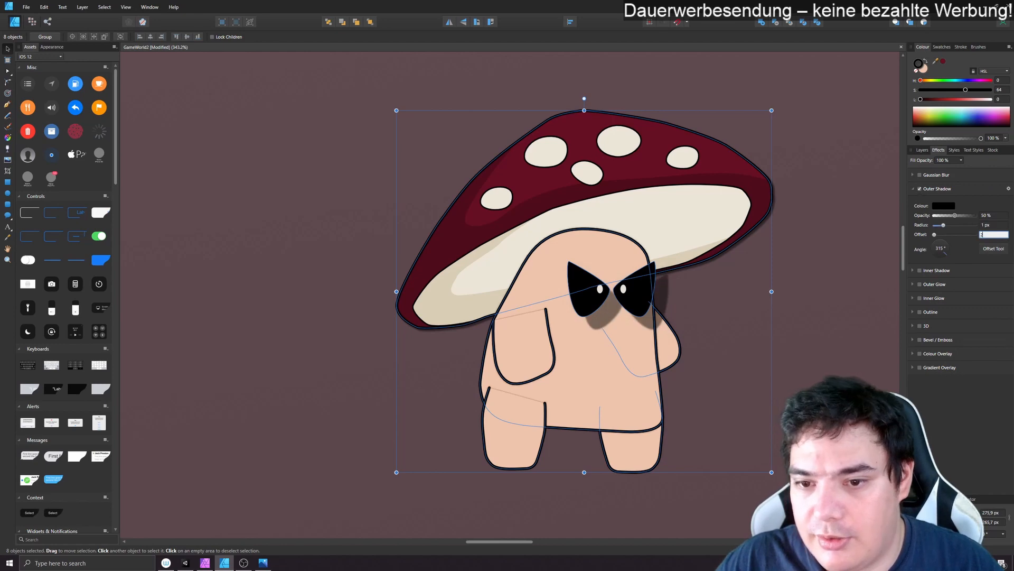
pyautogui.press('Return')
pyautogui.click(853, 237)
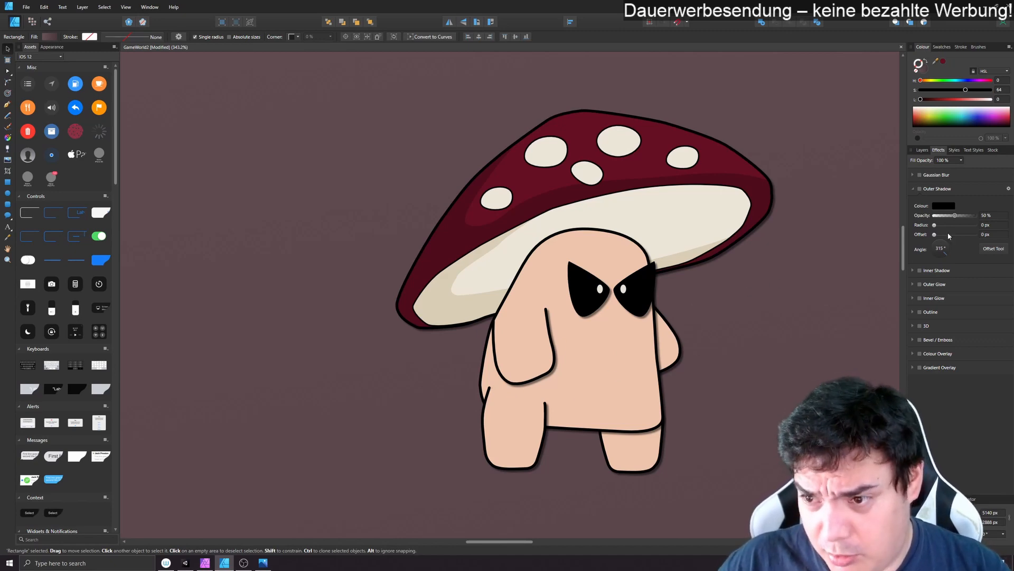
# - Draw a freehand shadow outline with the Vector Brush across the body's side and lower edge, looping outside the character, and sample the skin colour
pyautogui.click(925, 150)
pyautogui.click(560, 246)
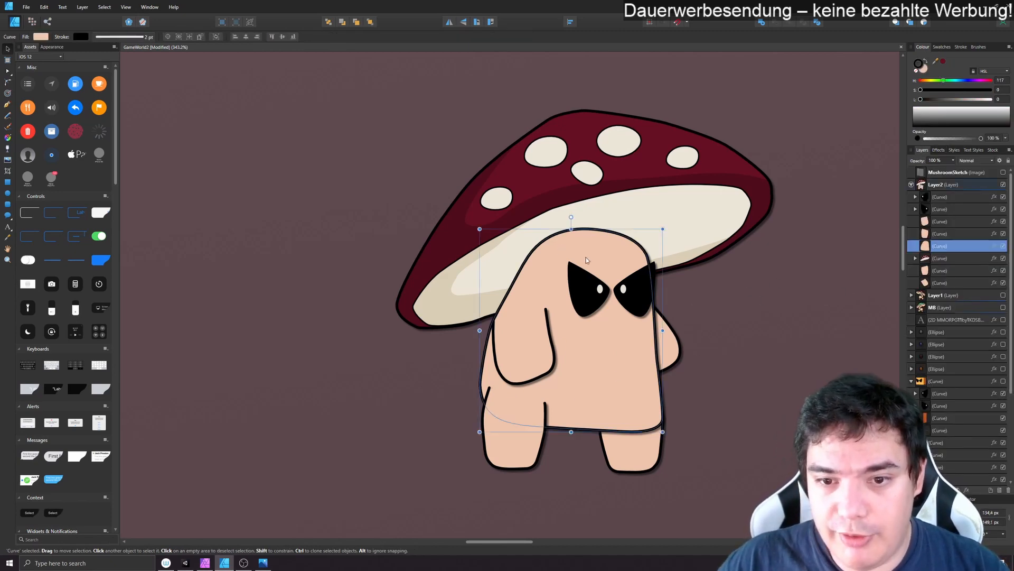
pyautogui.click(9, 128)
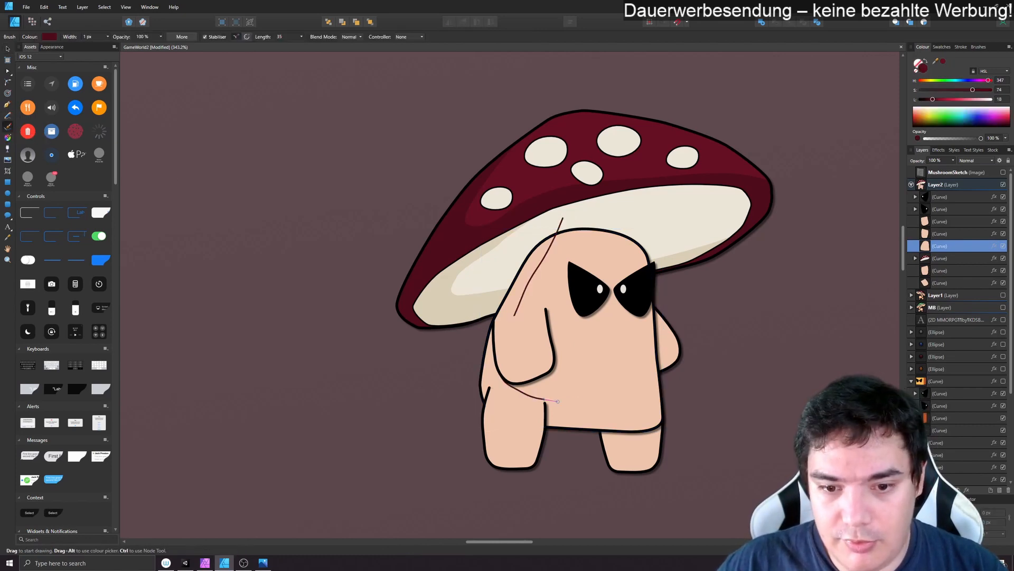
pyautogui.moveTo(557, 402)
pyautogui.mouseDown()
pyautogui.moveTo(443, 504)
pyautogui.moveTo(480, 213)
pyautogui.moveTo(511, 196)
pyautogui.mouseUp()
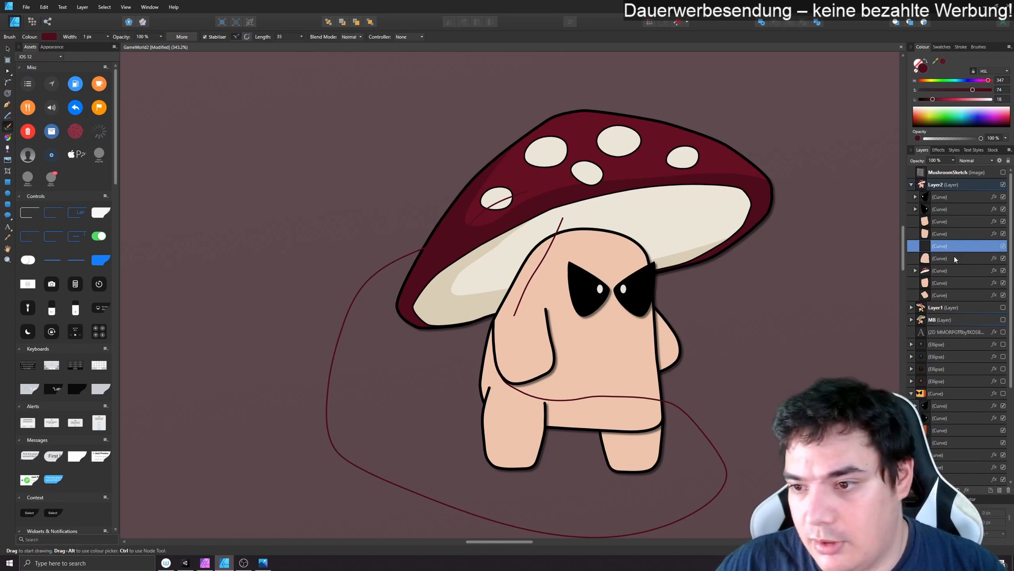
pyautogui.moveTo(936, 61); pyautogui.dragTo(613, 239)
# - Try to colour the body shadow curve with the sampled skin tone darkened to 73 lightness
pyautogui.click(943, 62)
pyautogui.doubleClick(923, 68)
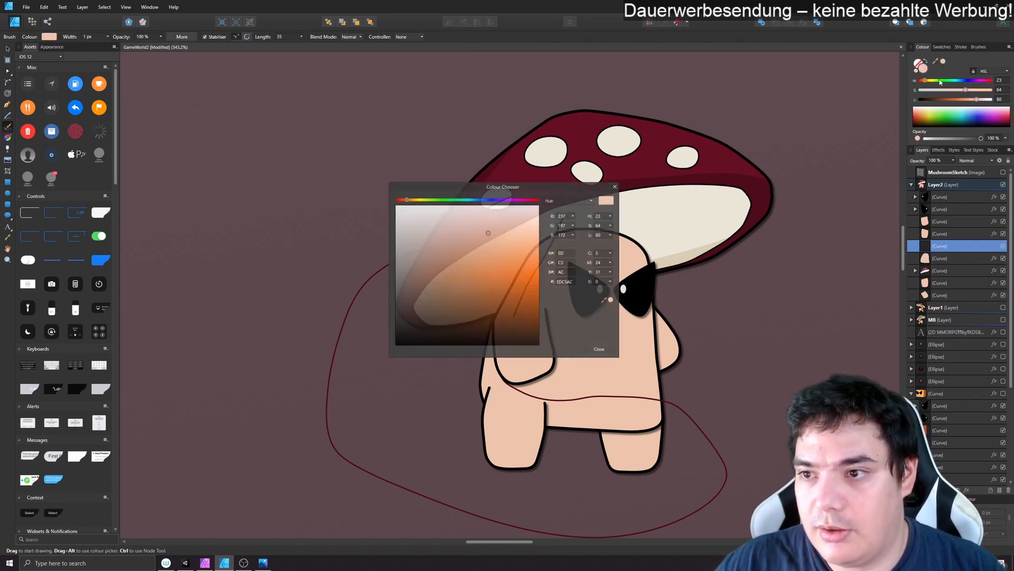
pyautogui.moveTo(978, 99); pyautogui.dragTo(973, 100)
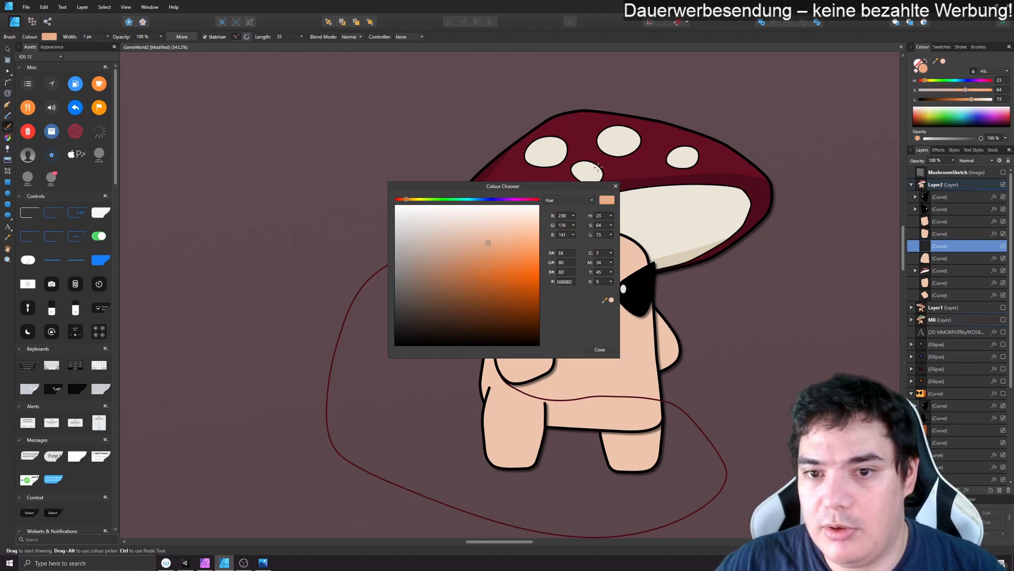
pyautogui.click(615, 186)
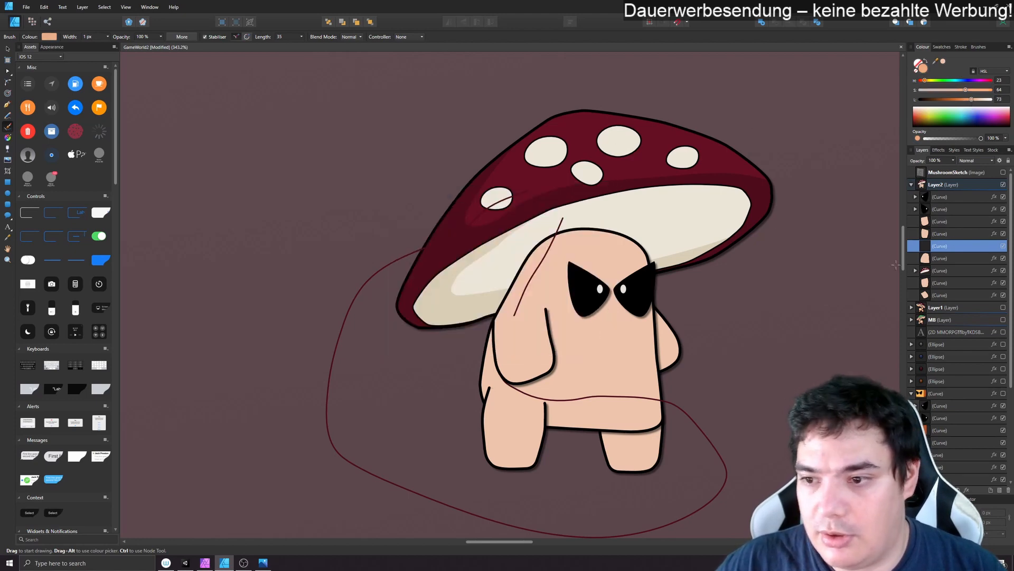
# - Fill the body shadow curve with the sampled skin tone and darken it to 75 lightness
pyautogui.click(8, 49)
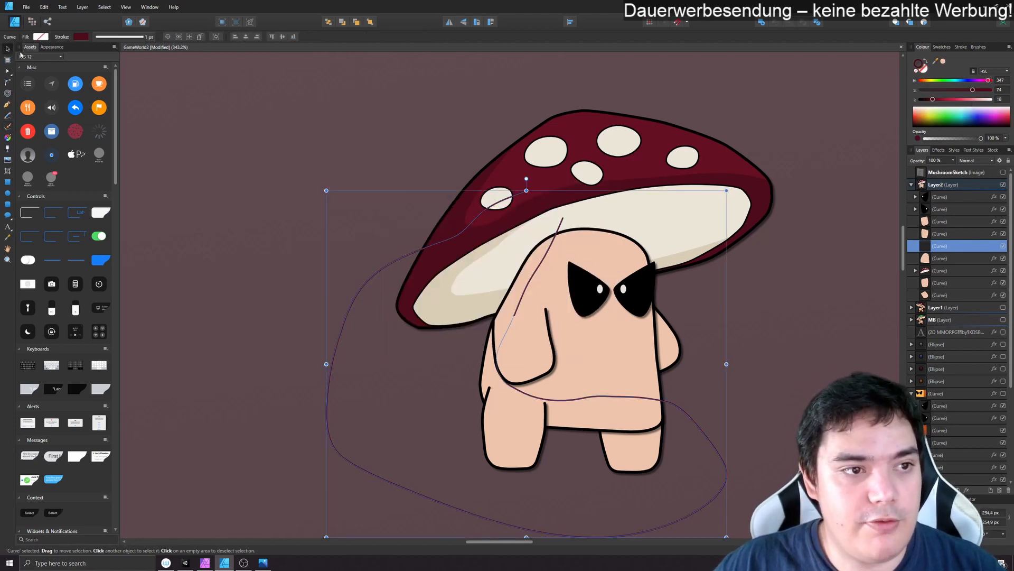
pyautogui.click(923, 69)
pyautogui.click(943, 62)
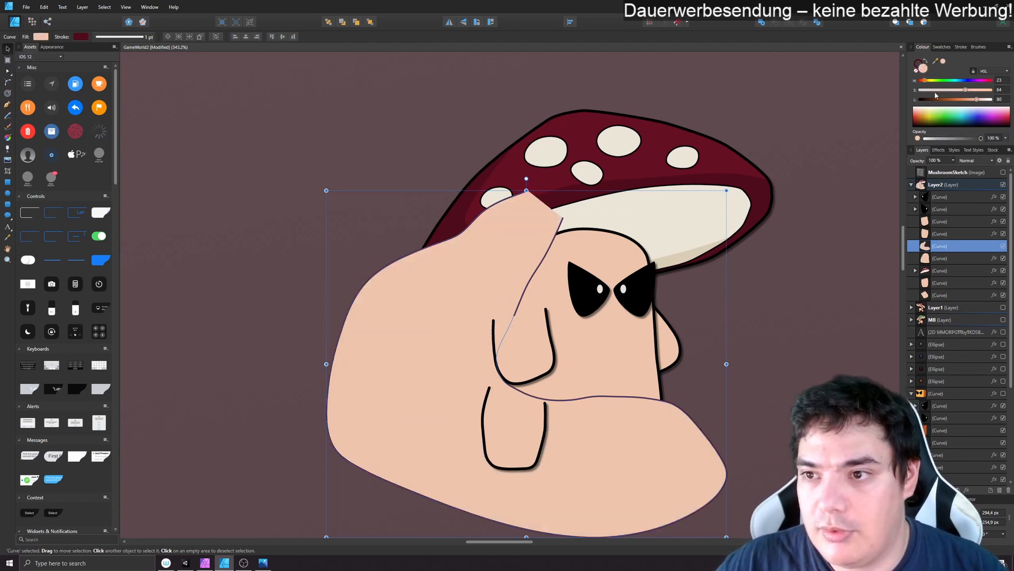
pyautogui.moveTo(971, 100); pyautogui.dragTo(974, 100)
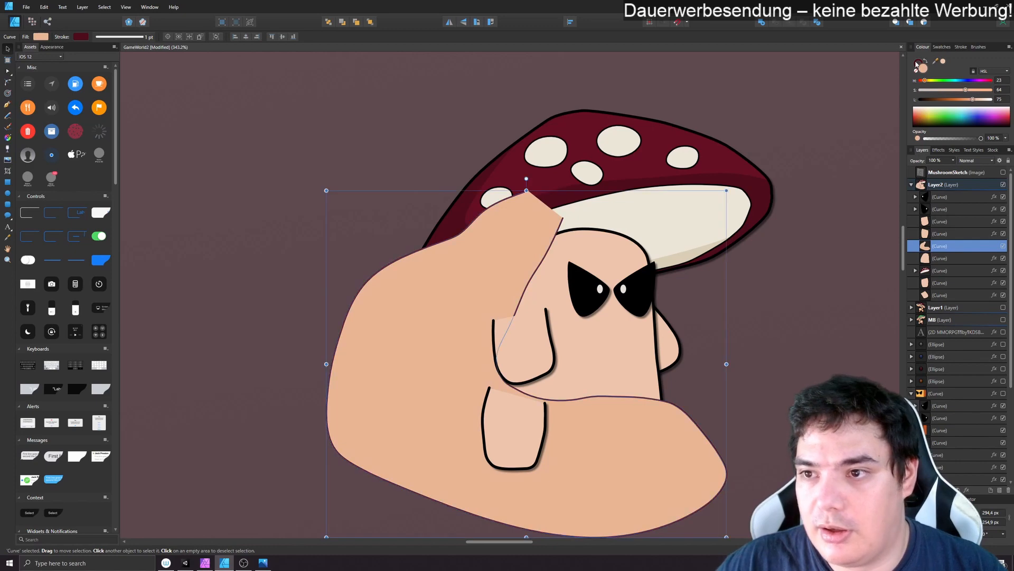
# - Remove the body shadow's stroke and nest the shadow inside the body curve
pyautogui.click(918, 74)
pyautogui.click(917, 71)
pyautogui.moveTo(936, 247); pyautogui.dragTo(940, 266)
pyautogui.click(793, 372)
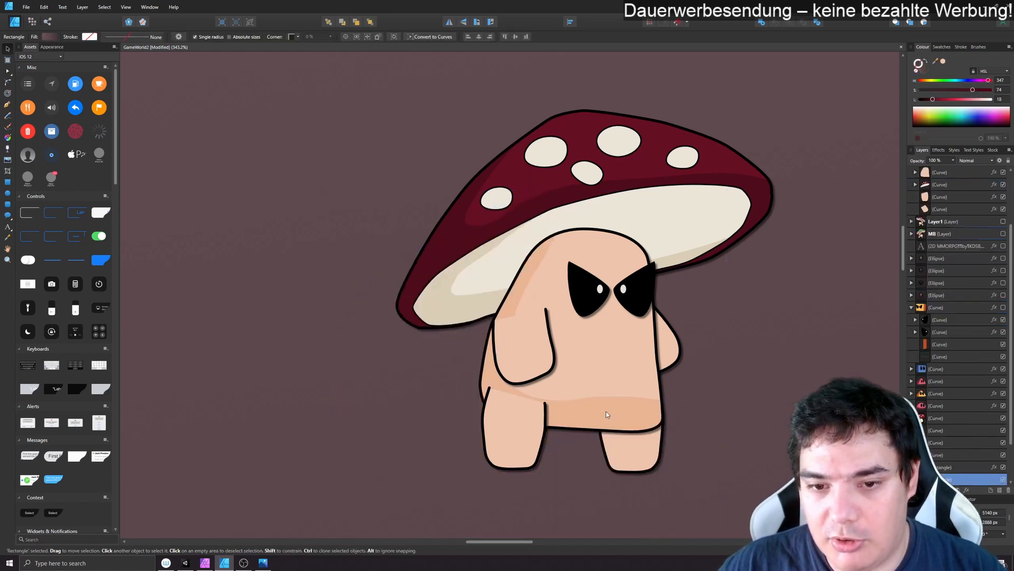
# - Smooth the nested body shadow's lower edge by removing the surplus middle nodes and adjusting the nodes near the front arm
pyautogui.scroll(3, 923, 250)
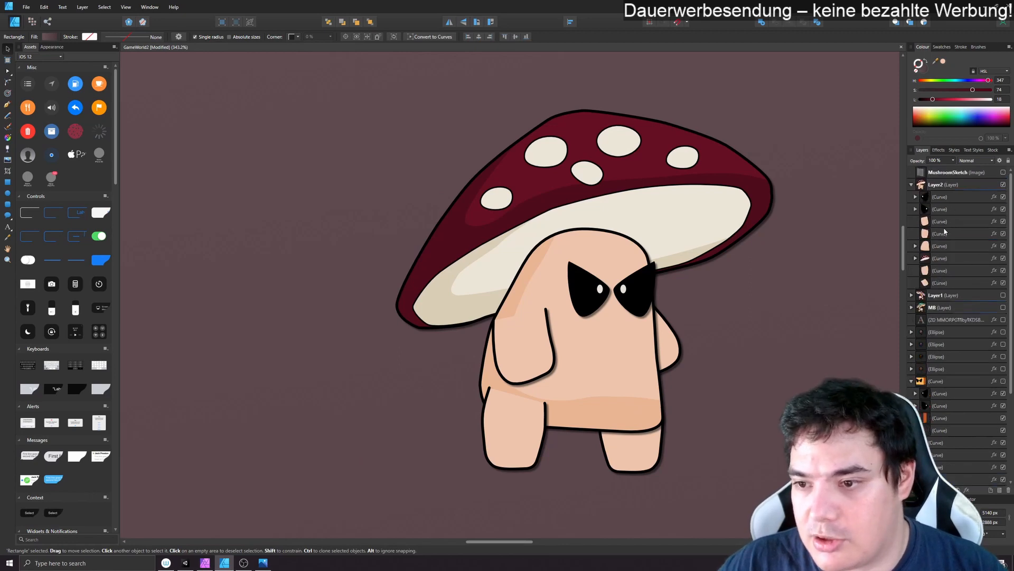
pyautogui.click(923, 249)
pyautogui.click(915, 247)
pyautogui.click(931, 258)
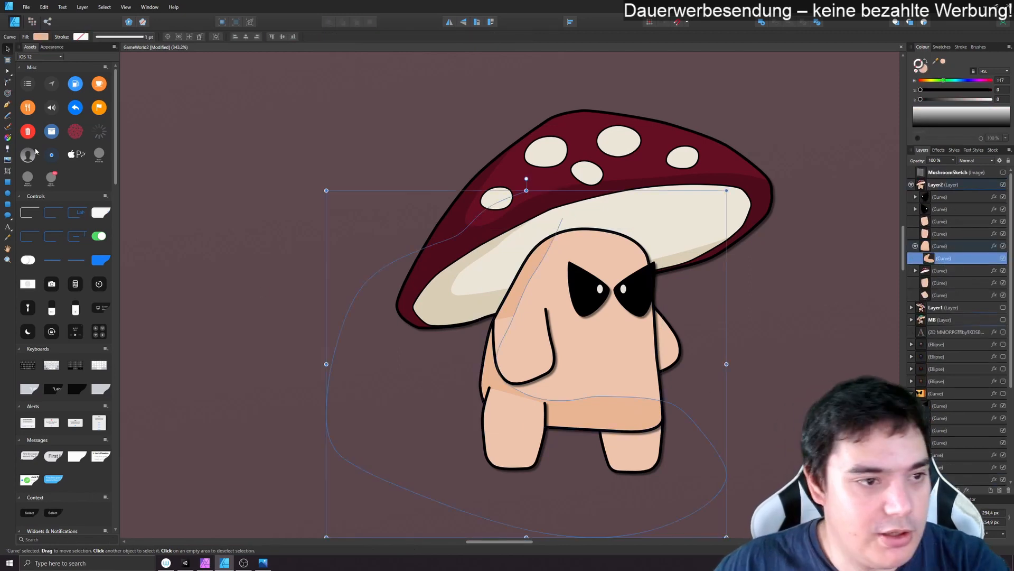
pyautogui.click(8, 71)
pyautogui.moveTo(569, 382)
pyautogui.mouseDown()
pyautogui.moveTo(622, 422)
pyautogui.moveTo(657, 401)
pyautogui.moveTo(646, 409)
pyautogui.mouseUp()
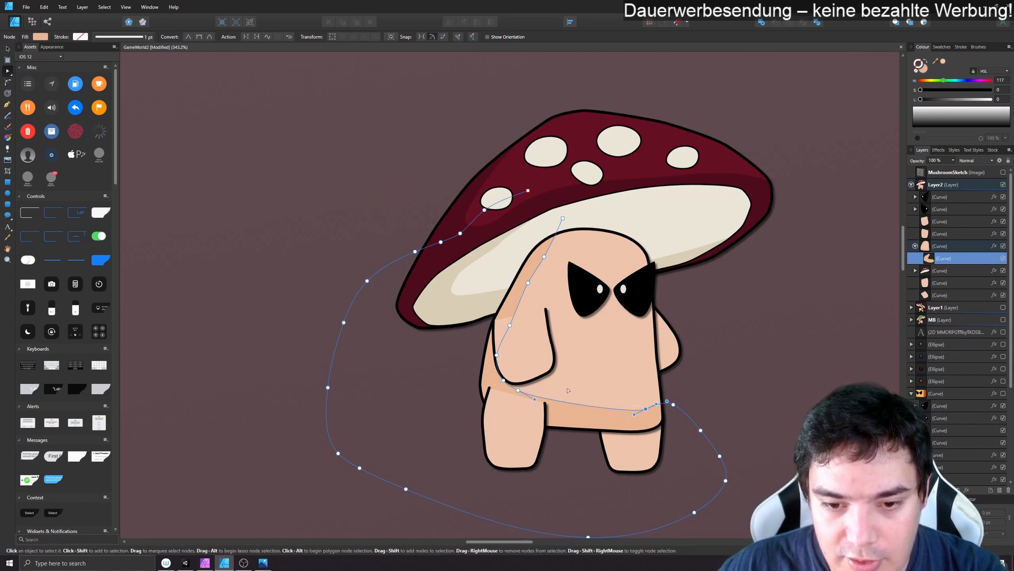
pyautogui.click(518, 390)
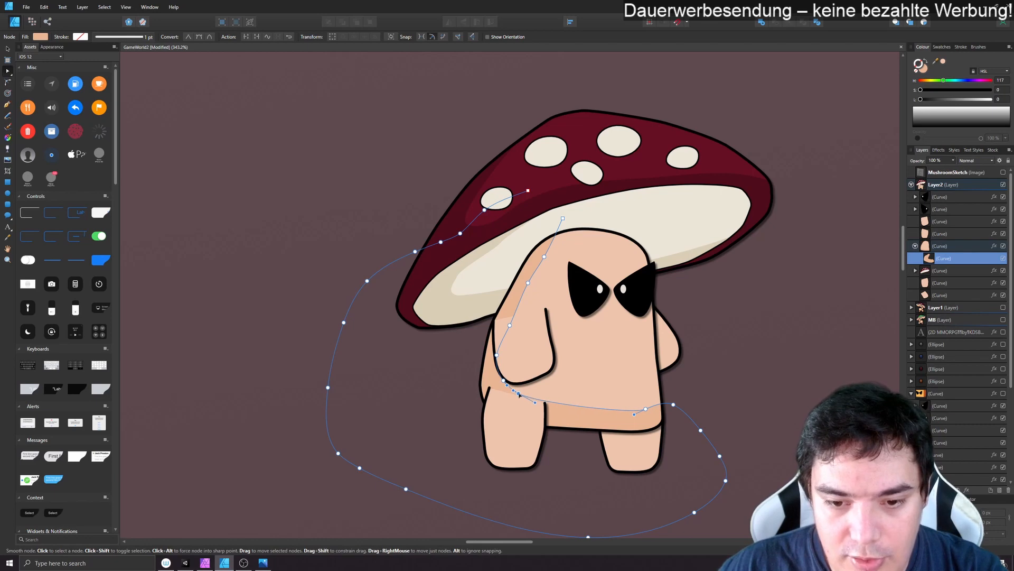
pyautogui.click(500, 379)
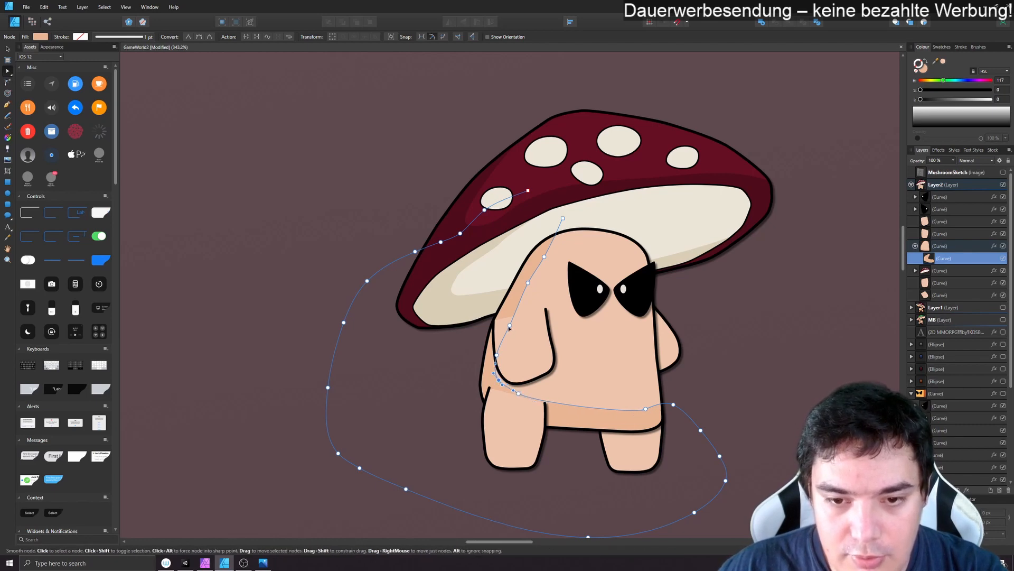
pyautogui.click(804, 391)
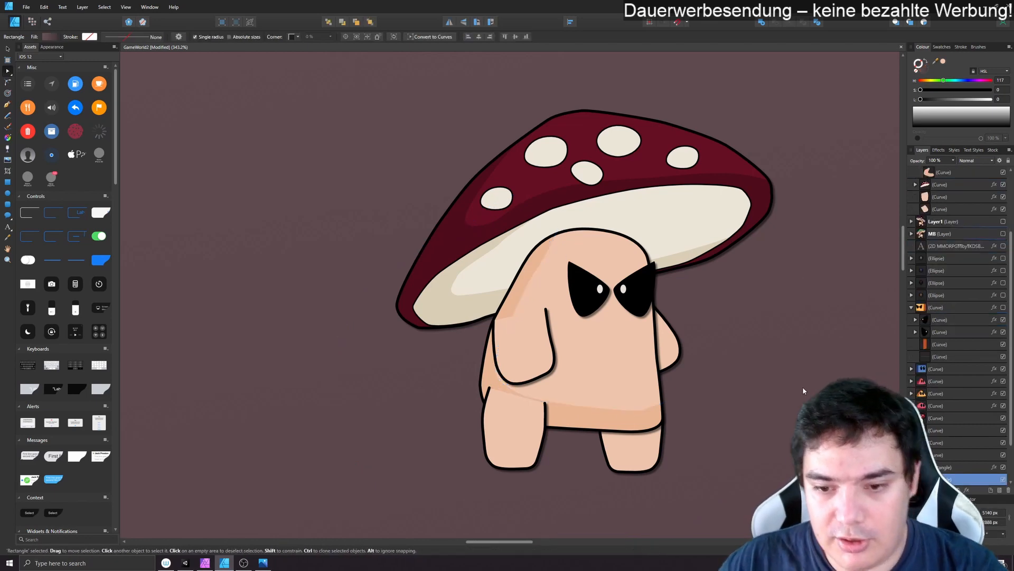
# - Draw a shadow outline with the brush across the front arm's lower part and around its outer side
pyautogui.scroll(3, 934, 247)
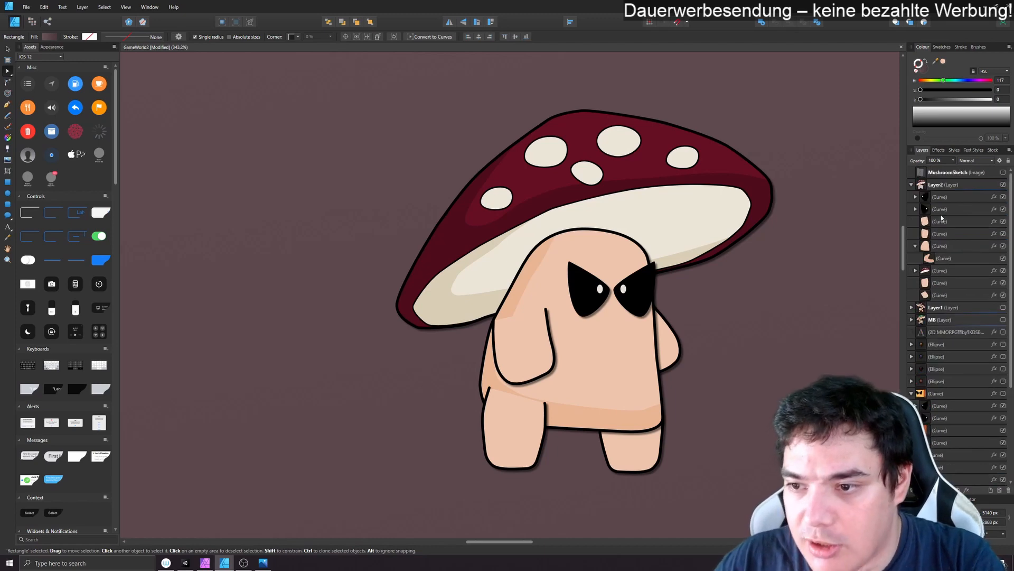
pyautogui.click(939, 221)
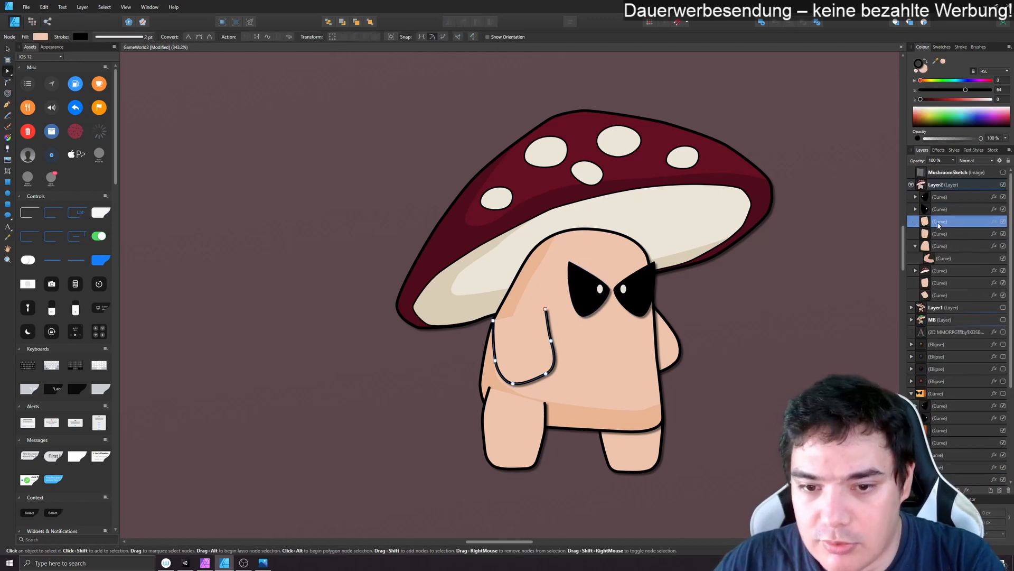
pyautogui.click(8, 126)
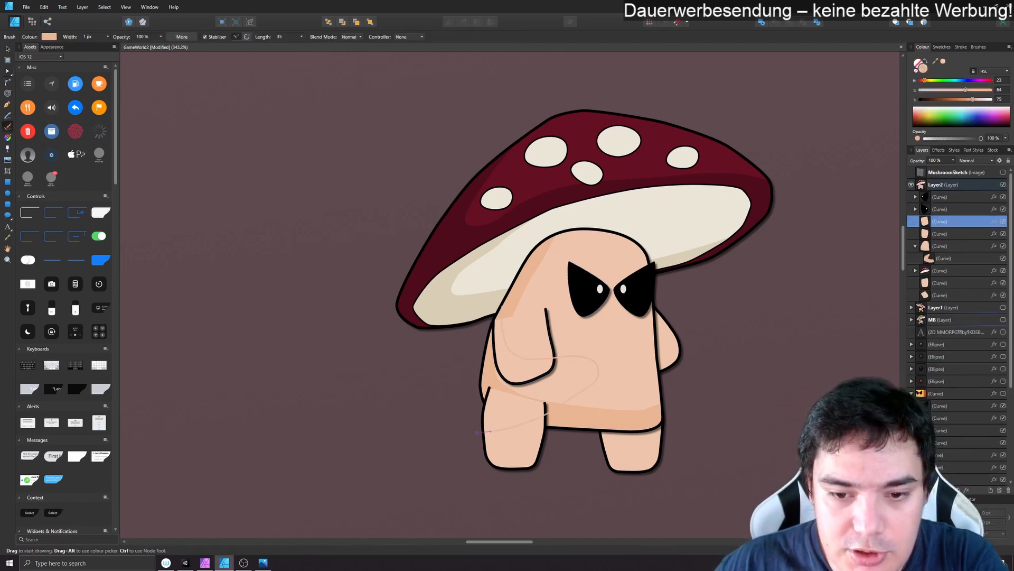
pyautogui.moveTo(478, 432); pyautogui.dragTo(416, 270)
pyautogui.click(6, 51)
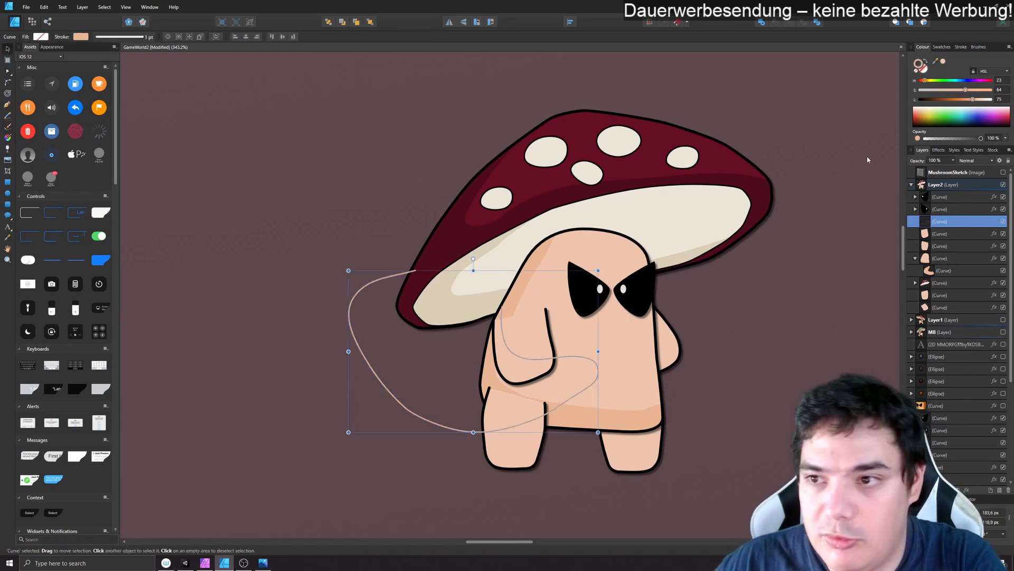
# - Remove the front arm shadow's stroke, fill it with the tone sampled from the body shadow, and nest it inside the arm curve
pyautogui.click(918, 68)
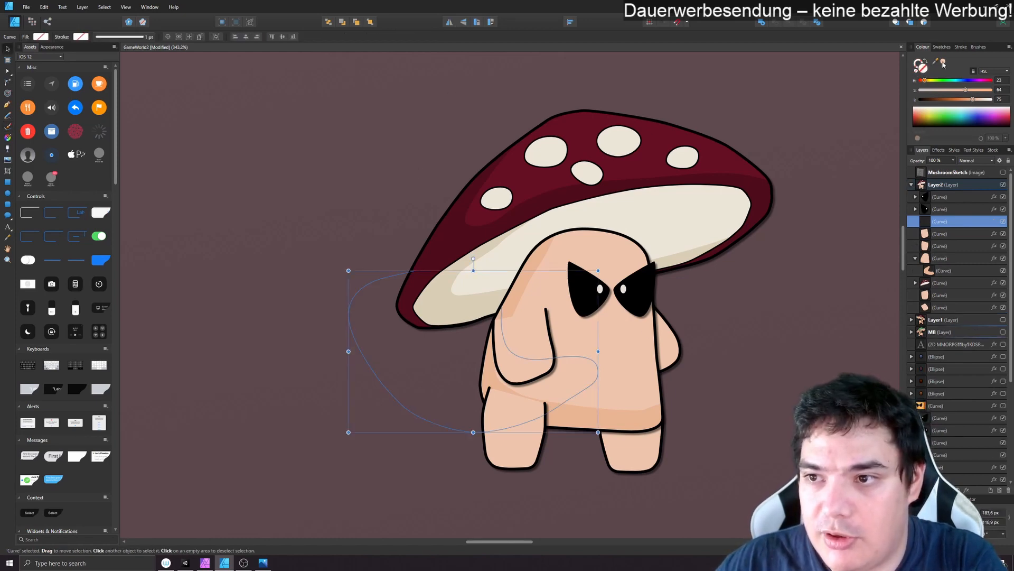
pyautogui.moveTo(936, 61); pyautogui.dragTo(616, 421)
pyautogui.click(942, 60)
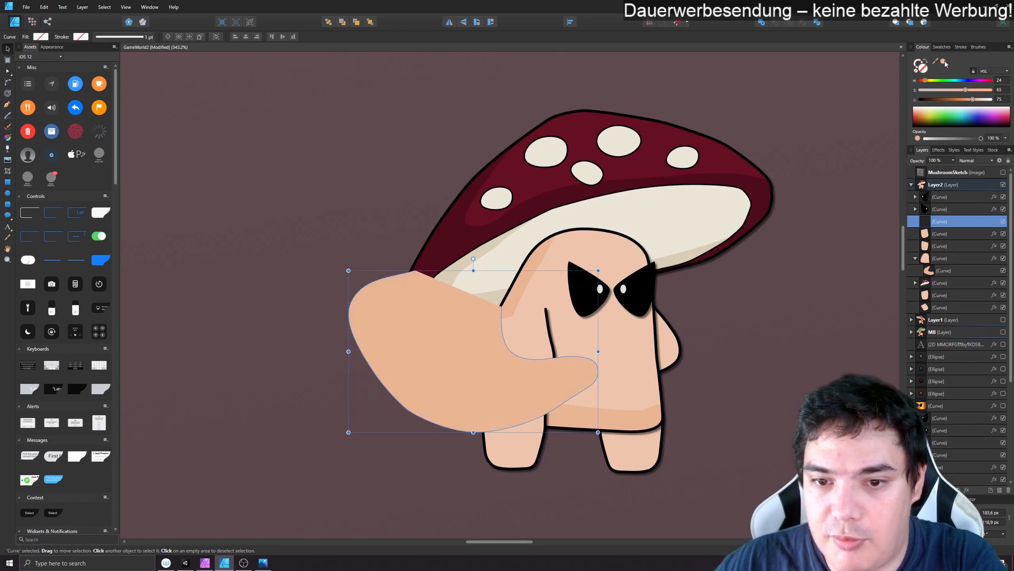
pyautogui.hotkey('ctrl', 'z')
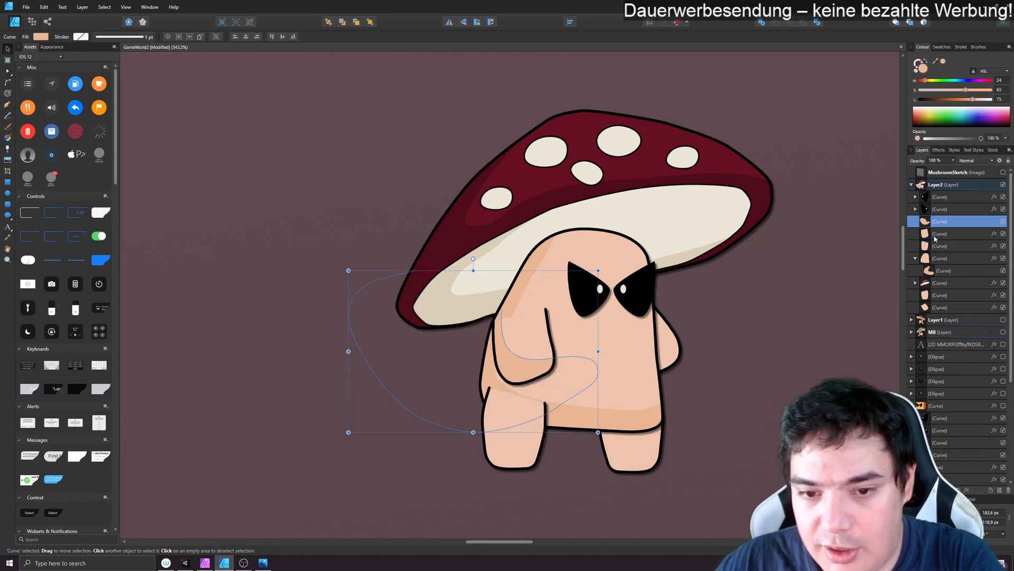
pyautogui.click(747, 387)
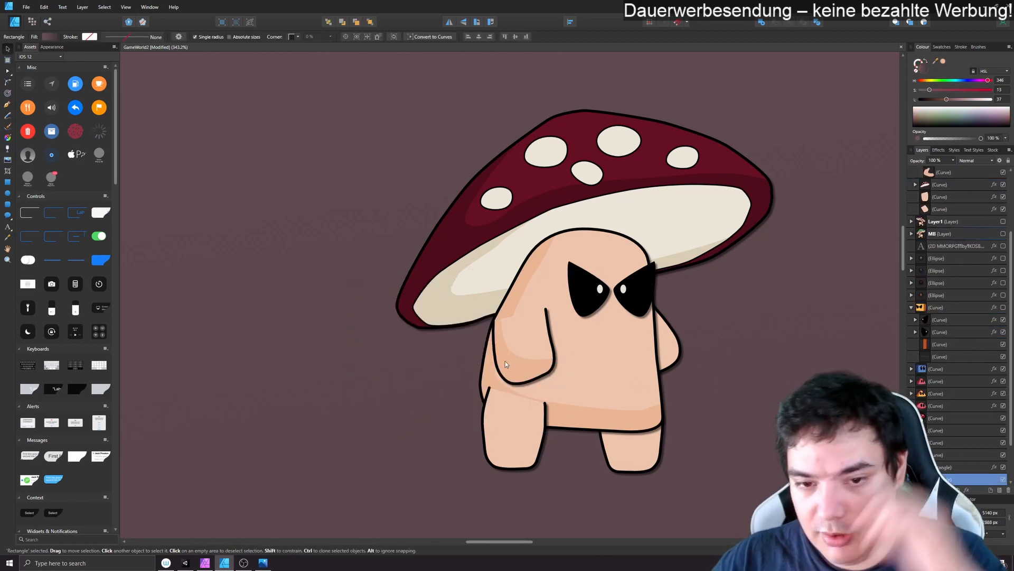
# - Lower the inner bend of the nested front arm shadow by moving its node closer to the arm's bottom edge
pyautogui.click(553, 351)
pyautogui.click(915, 172)
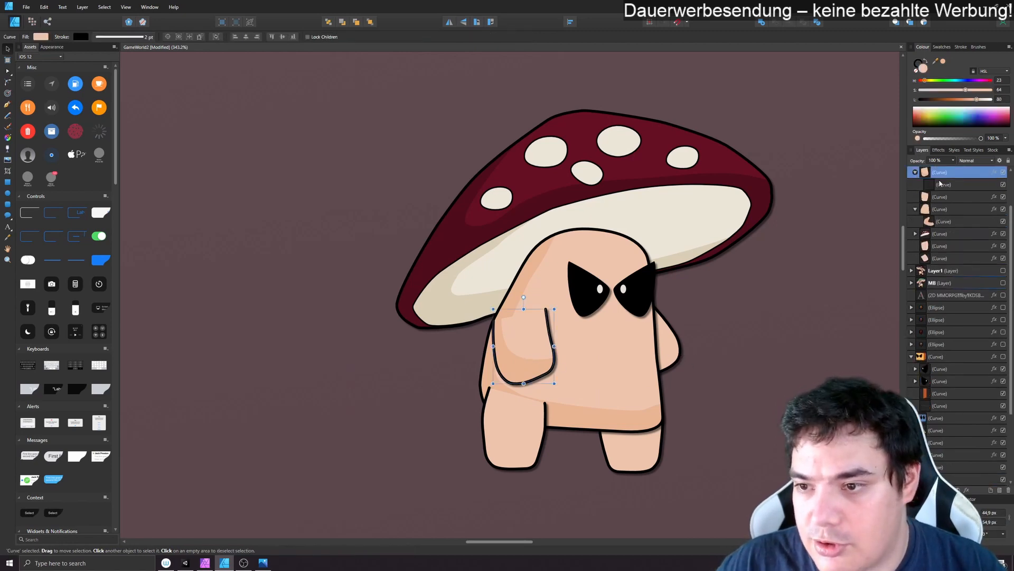
pyautogui.click(940, 185)
pyautogui.click(8, 71)
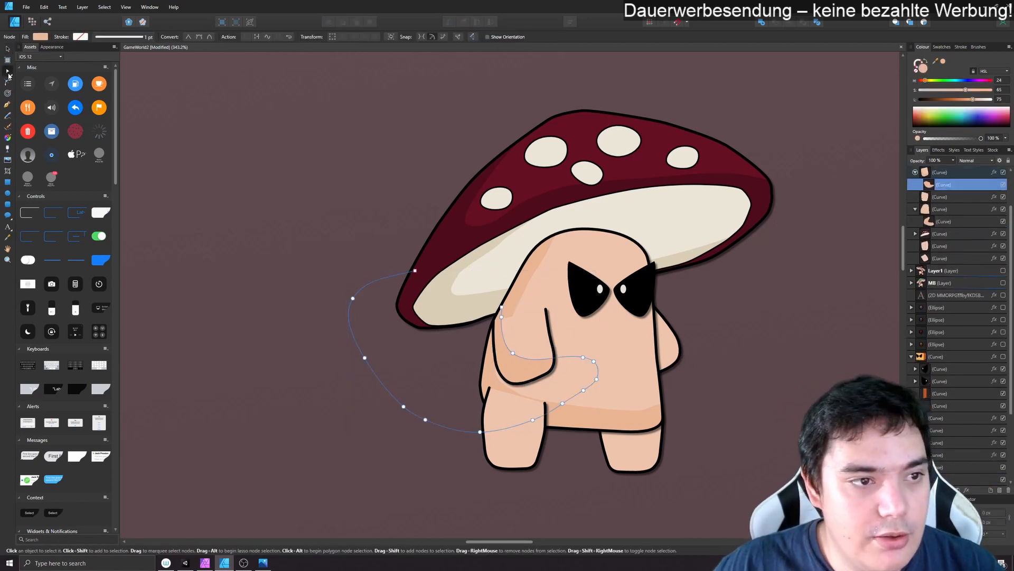
pyautogui.click(512, 364)
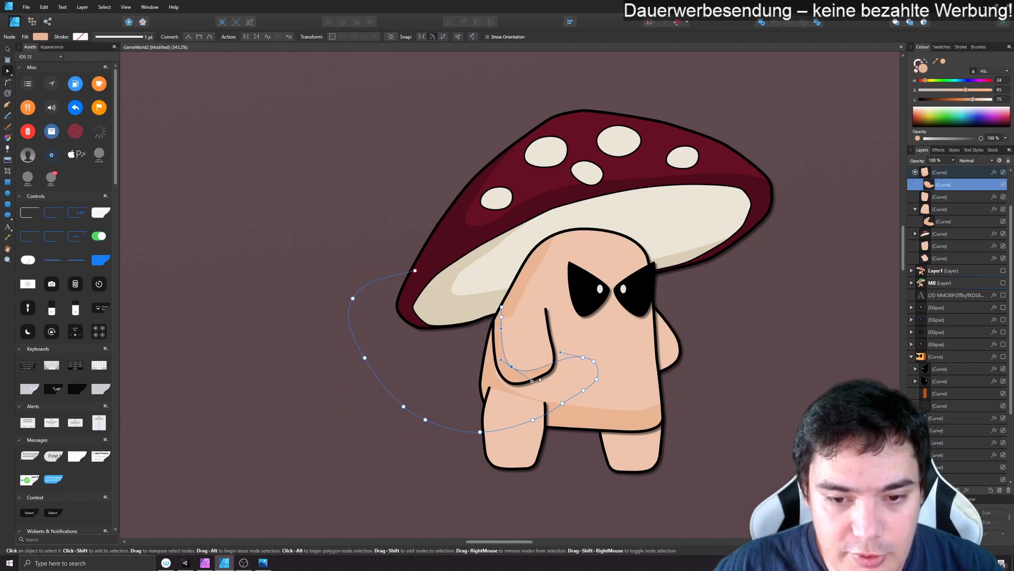
pyautogui.click(778, 430)
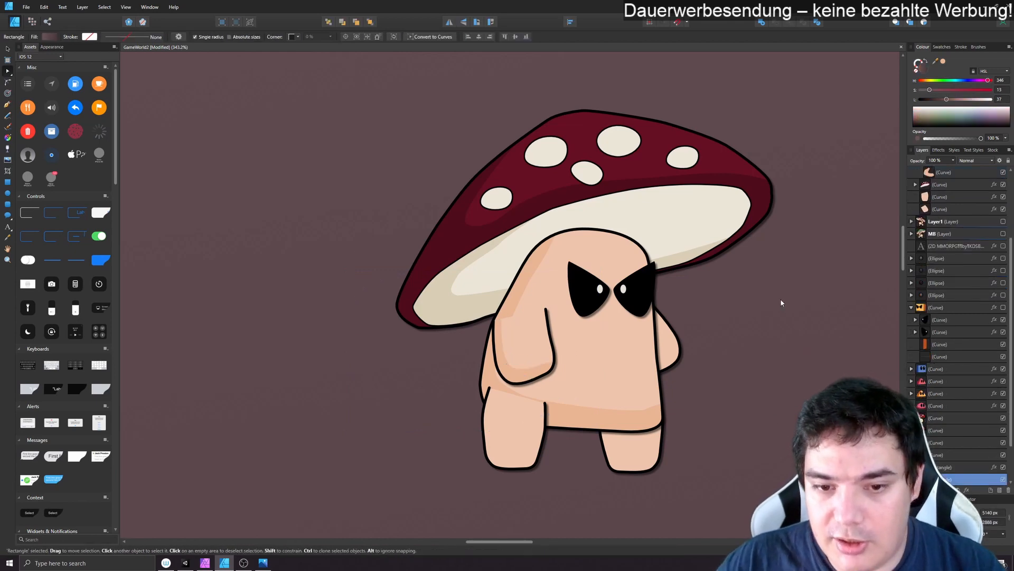
# - Try to move the rear arm out from behind the body
pyautogui.click(676, 352)
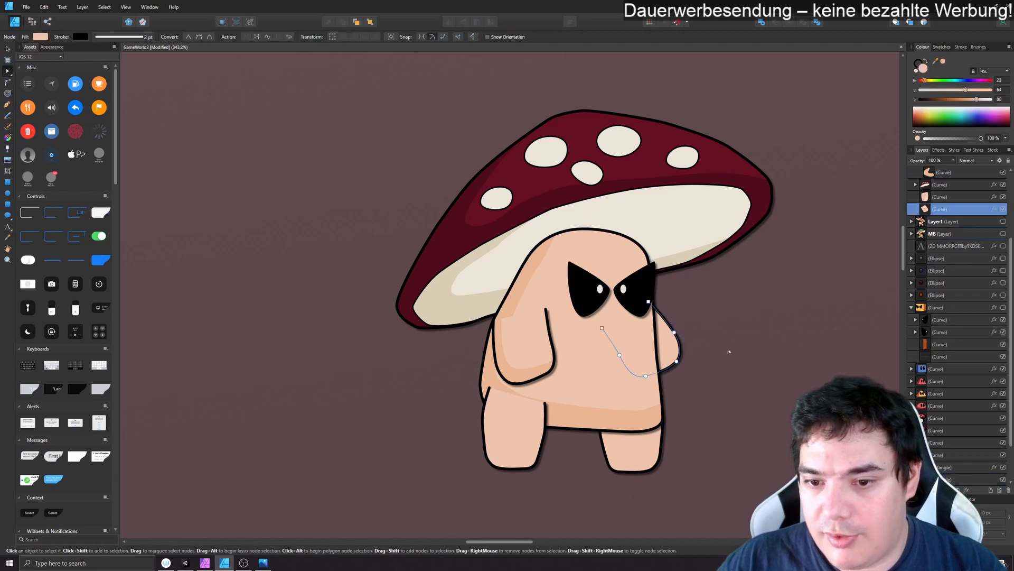
pyautogui.click(9, 52)
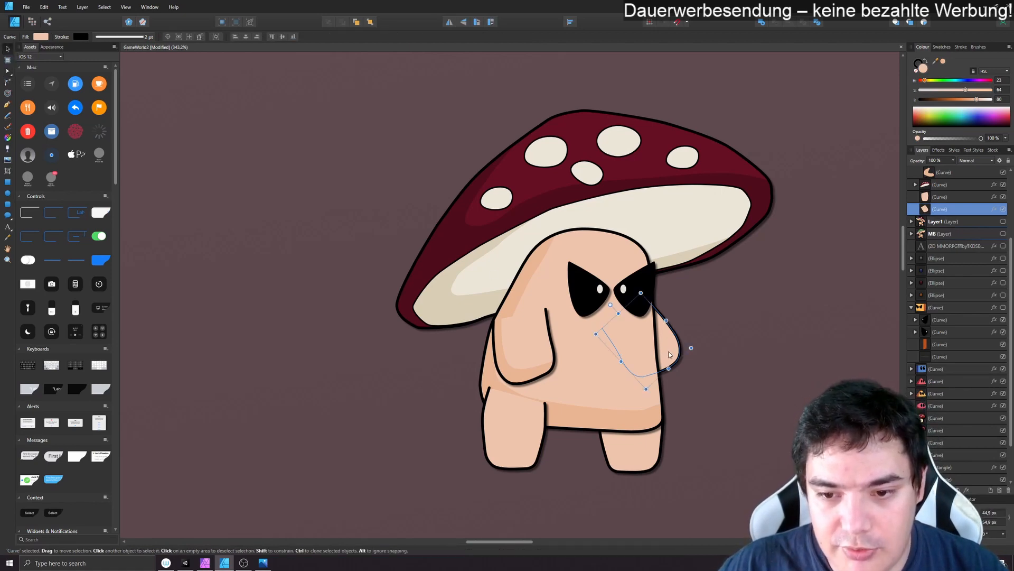
pyautogui.moveTo(668, 355); pyautogui.dragTo(752, 343)
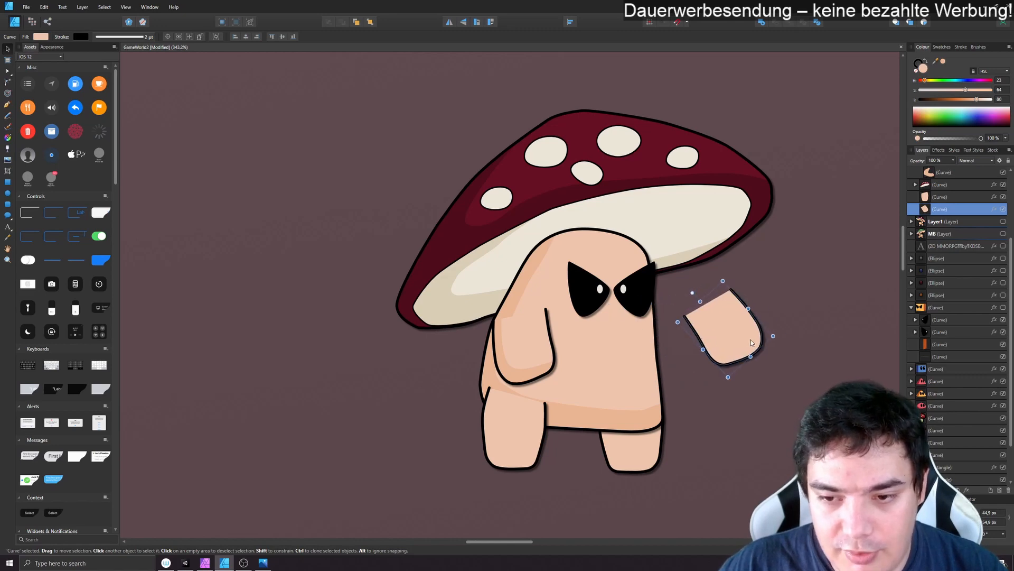
pyautogui.hotkey('ctrl', 'z')
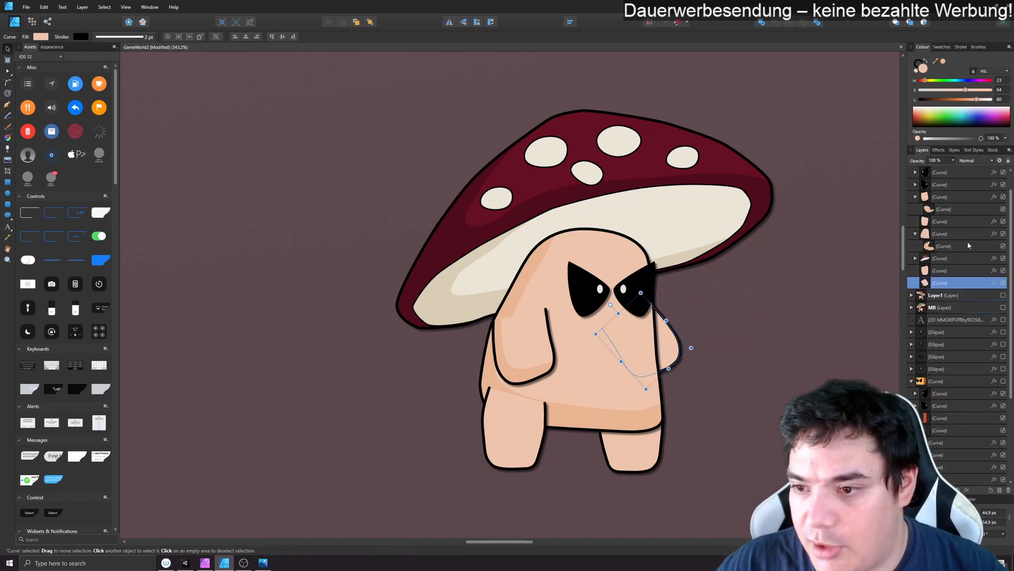
# - Hide the body curve to expose the limbs behind it and rename it MB2_B
pyautogui.click(1003, 196)
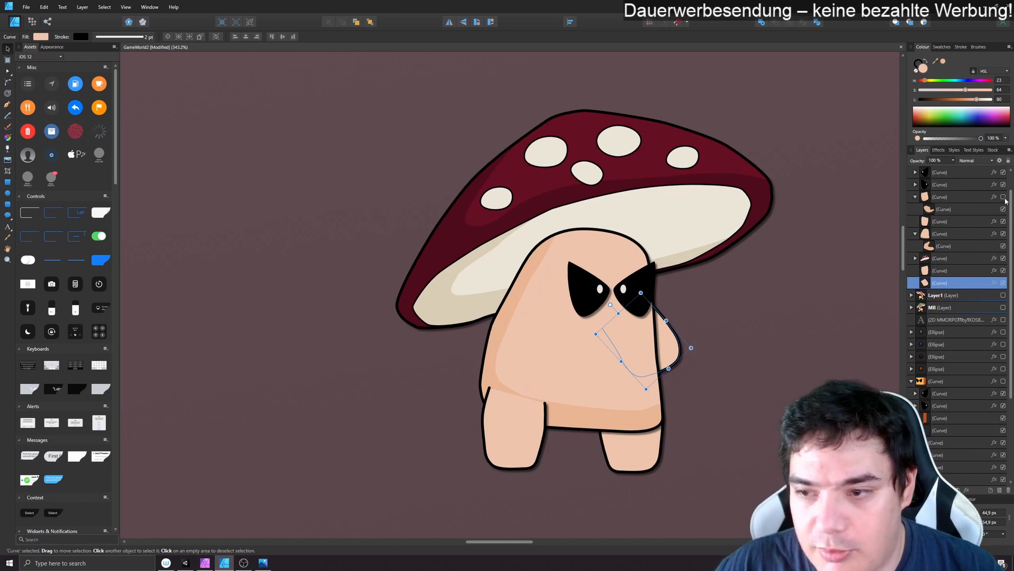
pyautogui.click(1003, 233)
pyautogui.click(1004, 234)
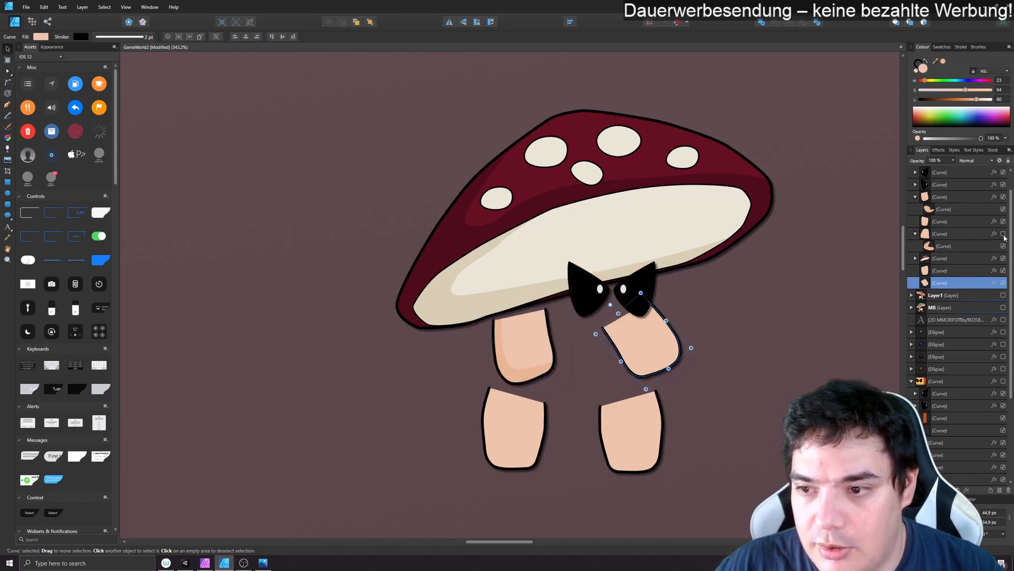
pyautogui.doubleClick(963, 234)
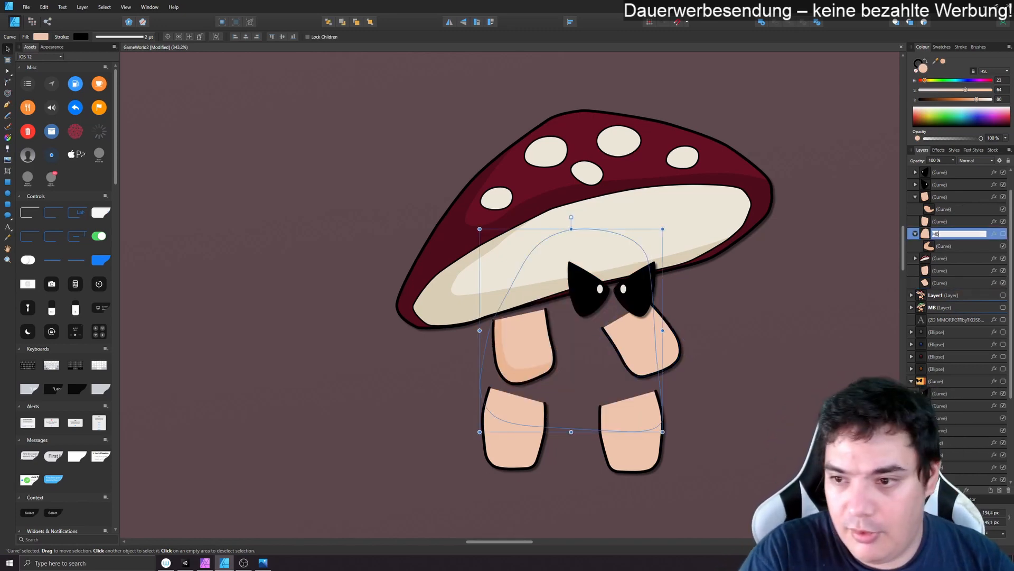
pyautogui.press('Return')
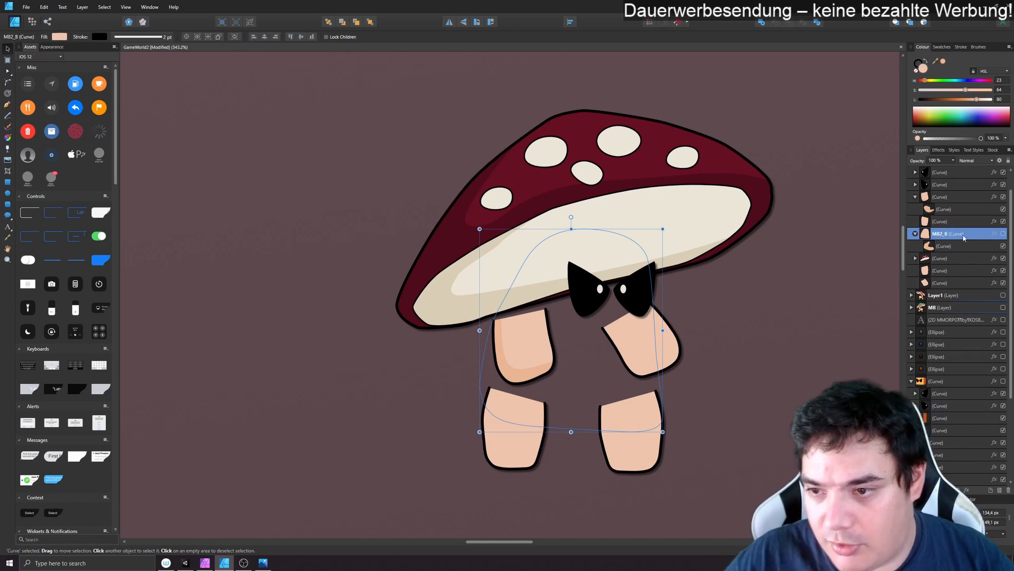
# - Rename the front arm curve MB2_RH and the character's parent layer MB2
pyautogui.click(946, 198)
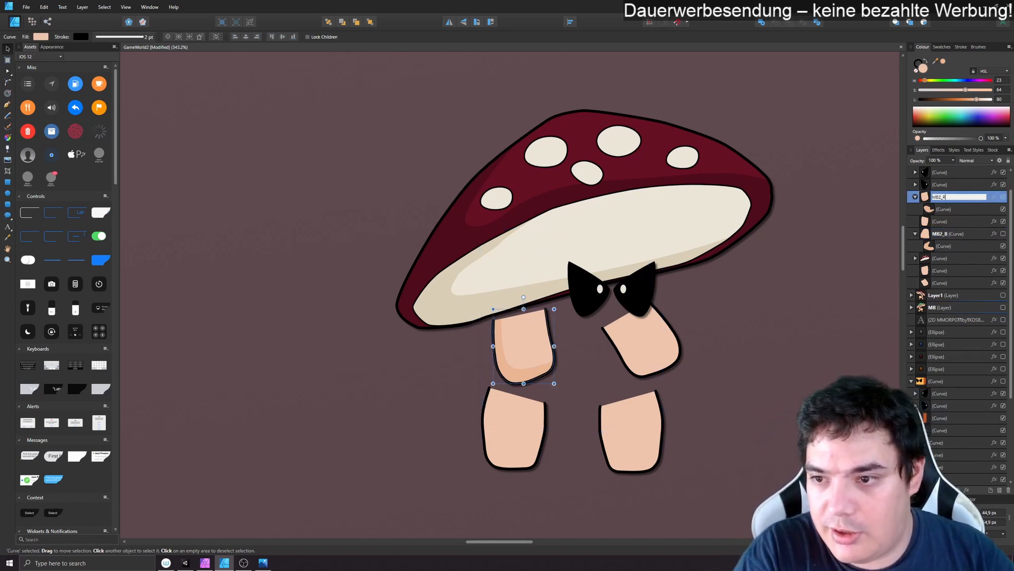
pyautogui.press('Return')
pyautogui.scroll(2, 956, 211)
pyautogui.doubleClick(956, 209)
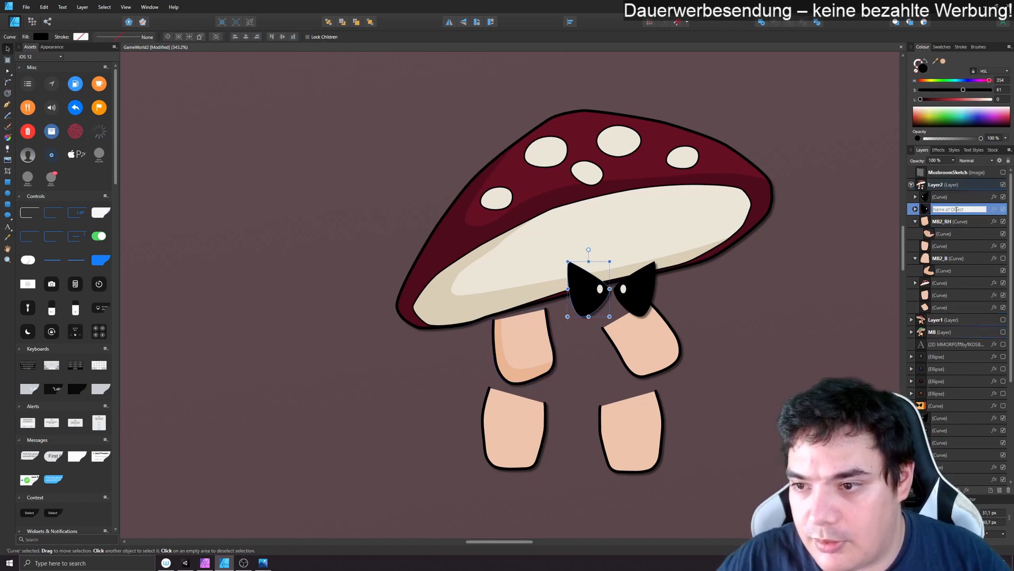
pyautogui.click(957, 185)
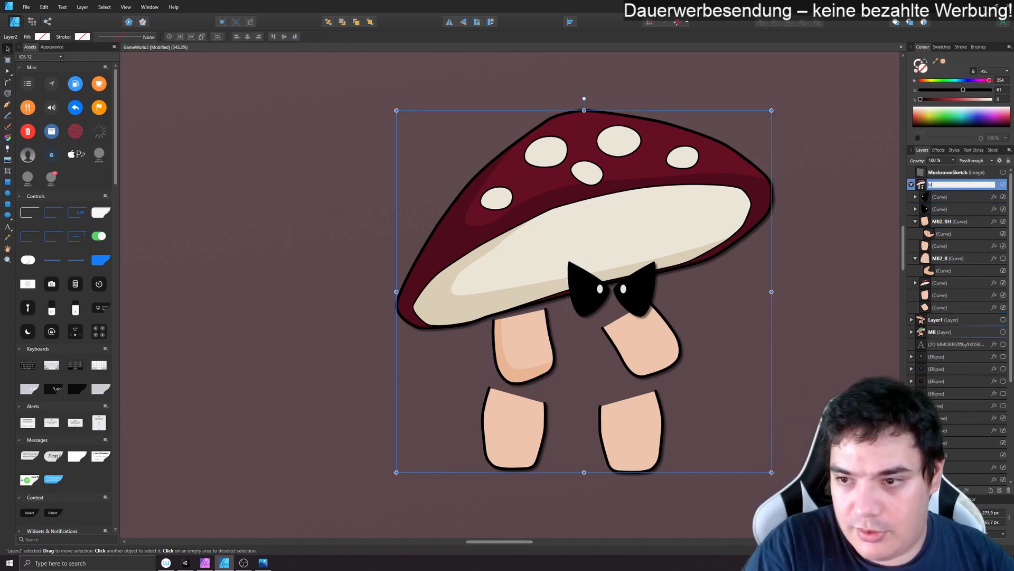
pyautogui.write('MB2')
pyautogui.press('Return')
# - Draw a shadow outline with the brush across the rear arm's lower part and around below it, redoing the first stroke
pyautogui.scroll(-1, 961, 260)
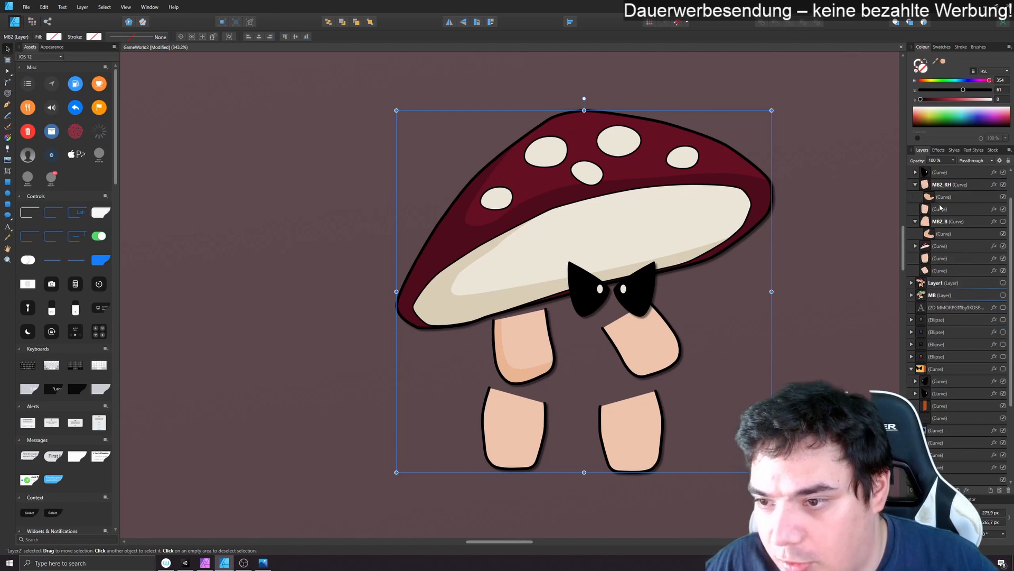
pyautogui.click(939, 211)
pyautogui.click(943, 259)
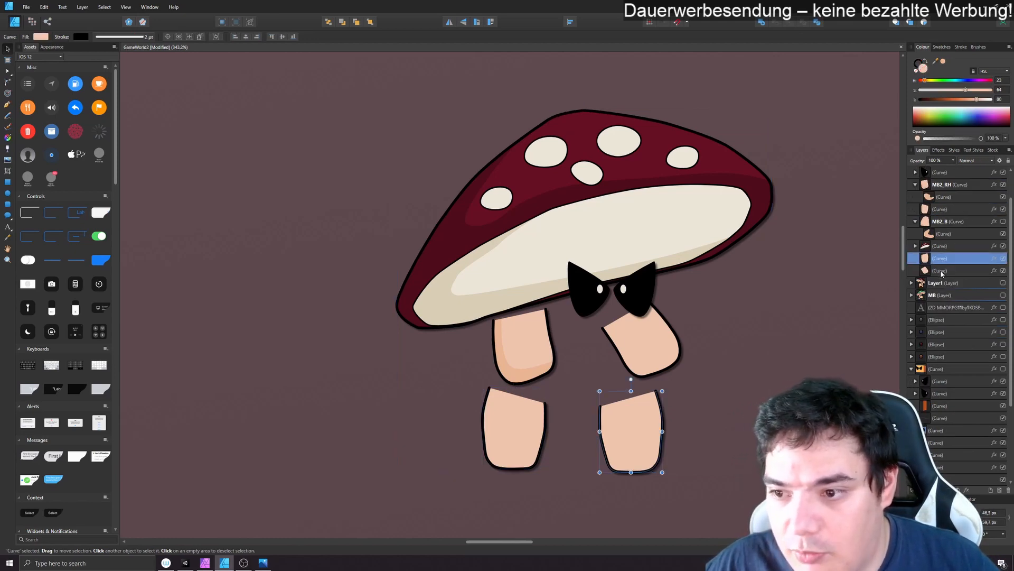
pyautogui.click(942, 271)
pyautogui.click(7, 128)
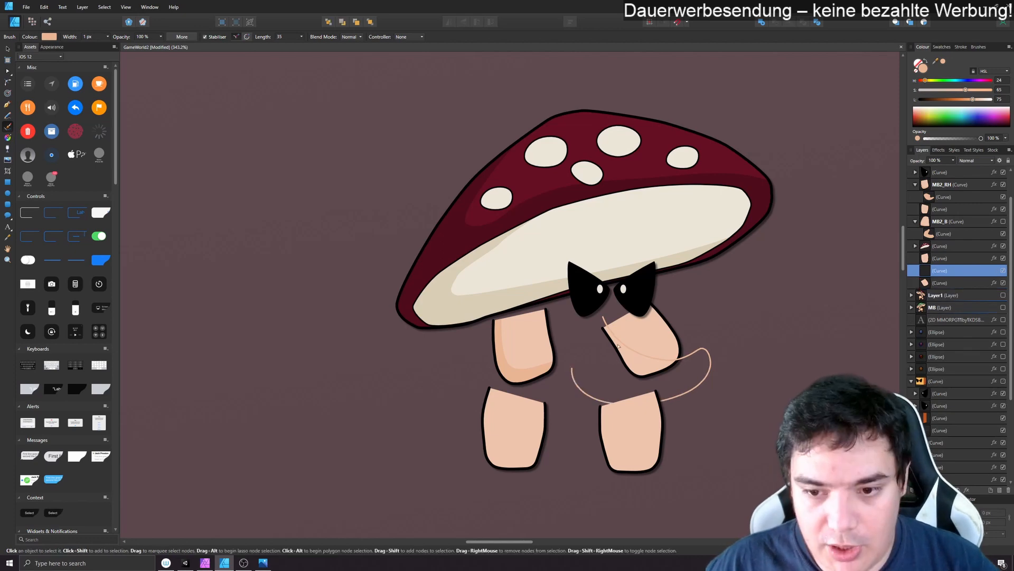
pyautogui.hotkey('ctrl', 'z')
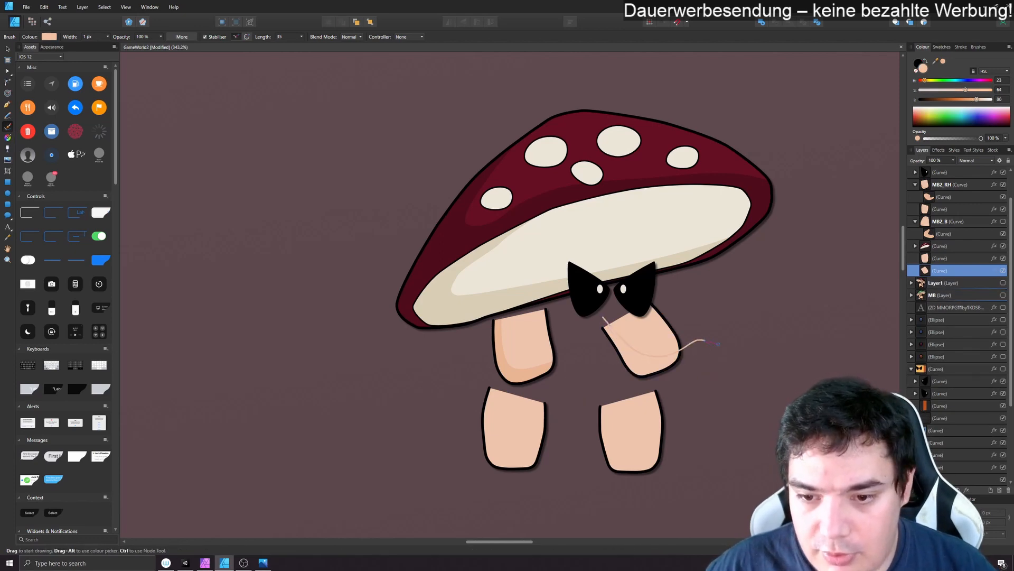
pyautogui.moveTo(590, 326); pyautogui.dragTo(591, 326)
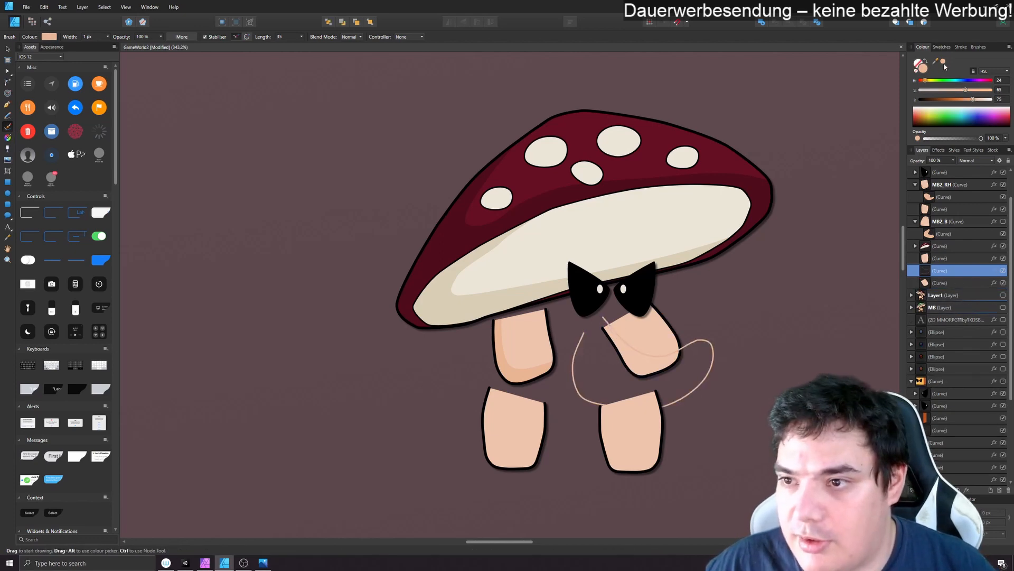
# - Fill the rear arm's shadow curve with the tone sampled from the front arm shadow and remove its stroke
pyautogui.moveTo(945, 66); pyautogui.dragTo(509, 370)
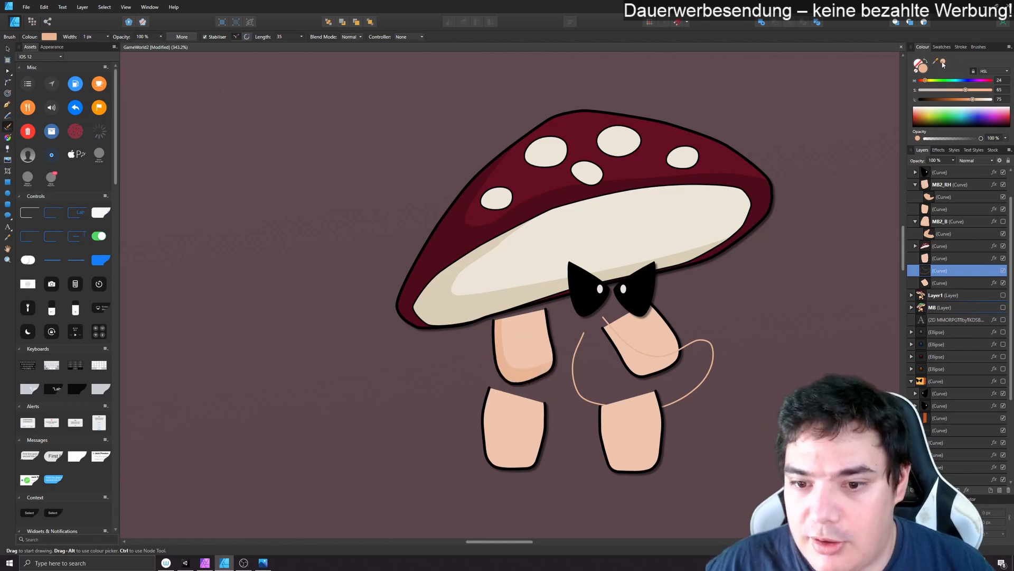
pyautogui.press('v')
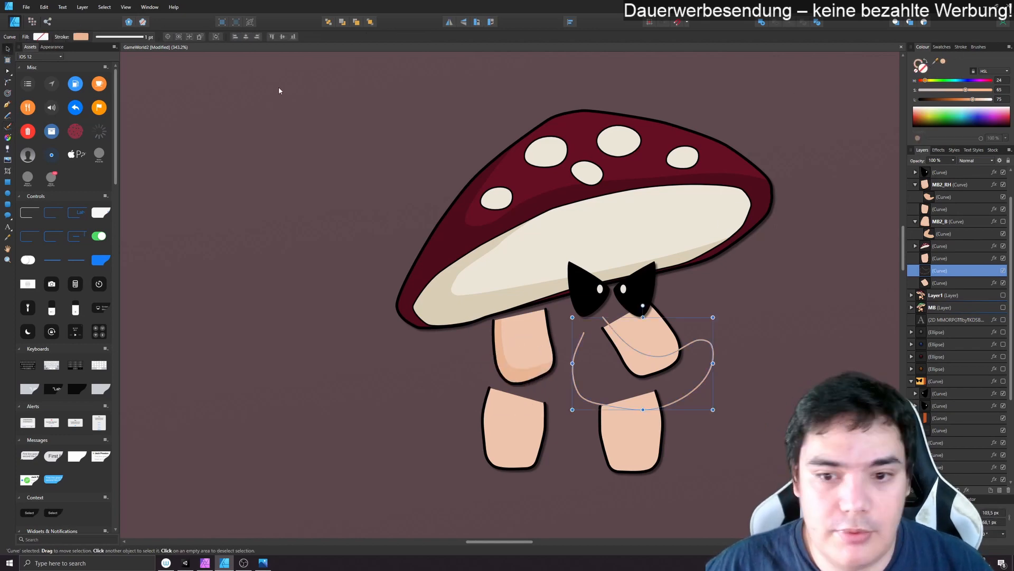
pyautogui.click(943, 63)
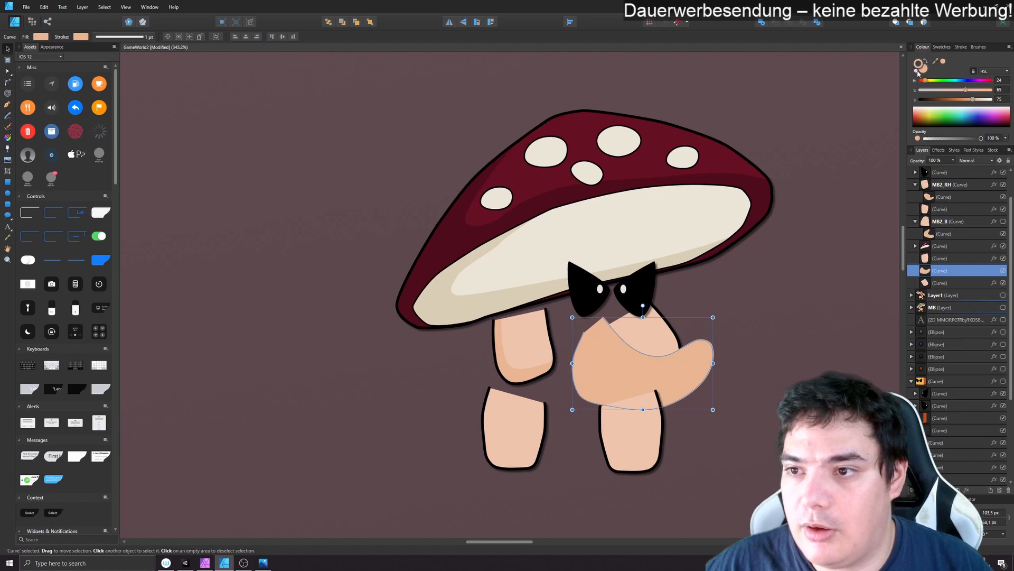
pyautogui.click(917, 71)
# - Nest the new shadow curve inside the rear arm curve, so it is clipped to the arm
pyautogui.moveTo(928, 271); pyautogui.dragTo(934, 261)
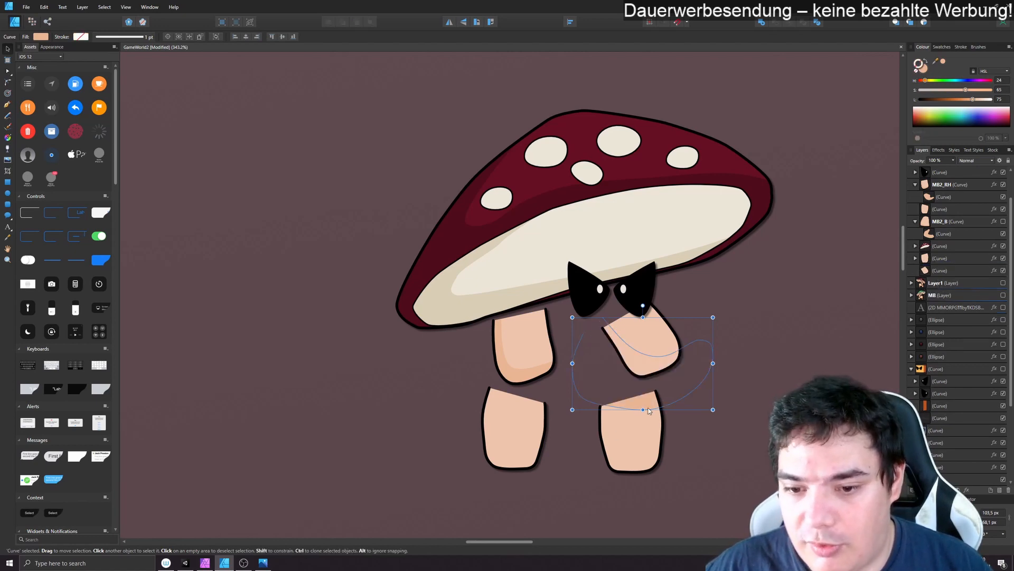
pyautogui.click(915, 258)
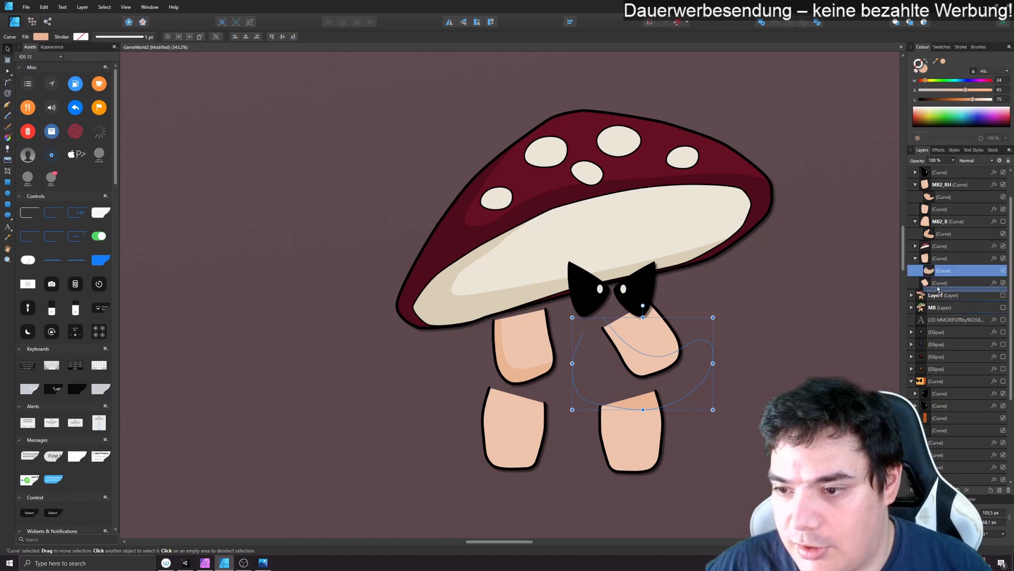
pyautogui.click(794, 340)
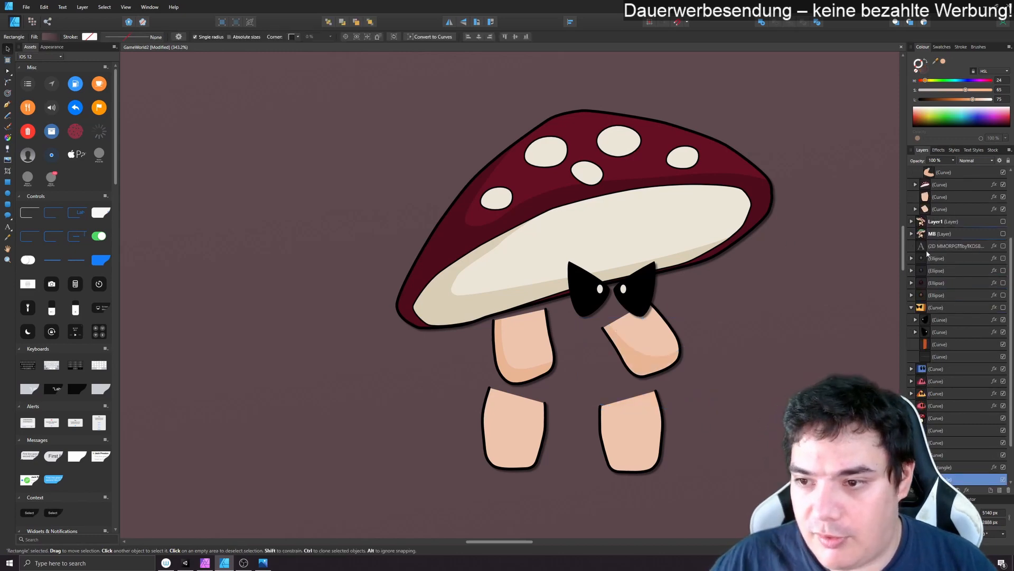
# - Draw a shadow outline with the brush across the rear leg's lower part and around below it, redoing the first stroke
pyautogui.click(8, 126)
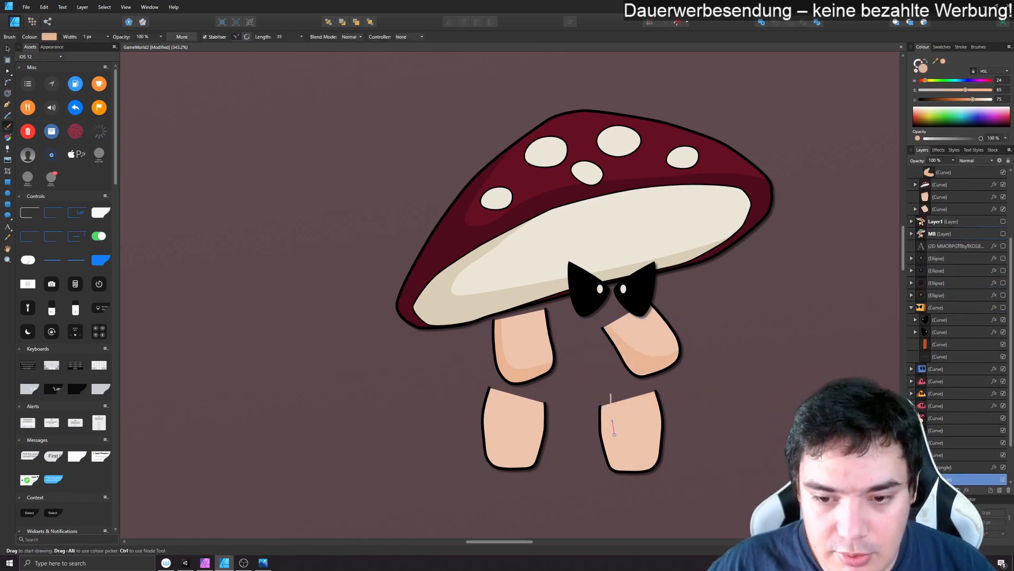
pyautogui.moveTo(692, 462); pyautogui.dragTo(698, 462)
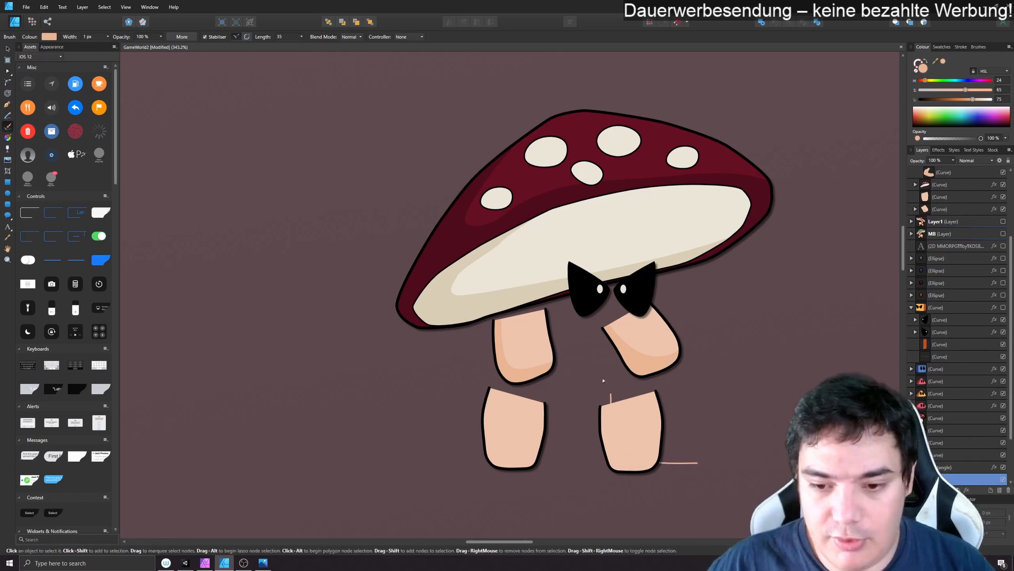
pyautogui.hotkey('ctrl', 'z')
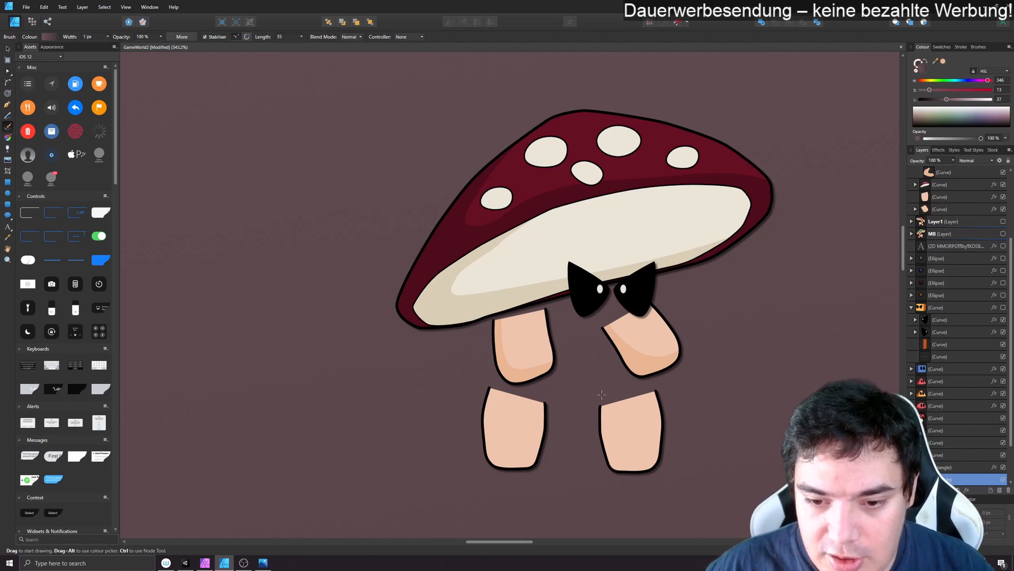
pyautogui.moveTo(574, 439); pyautogui.dragTo(590, 368)
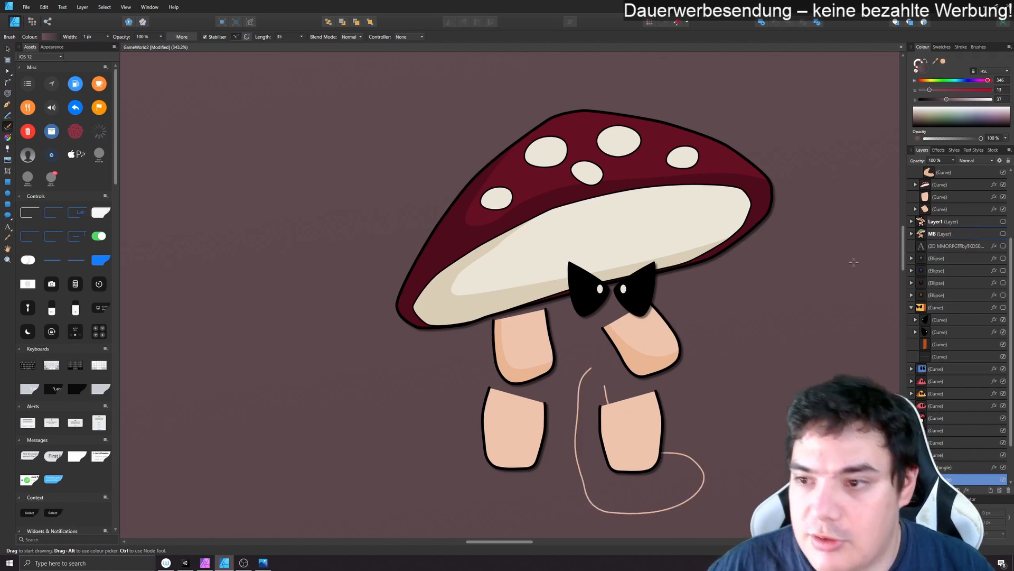
# - Fill the rear leg's shadow curve with the sampled shadow tone without a stroke, and nest it inside the rear leg curve
pyautogui.press('v')
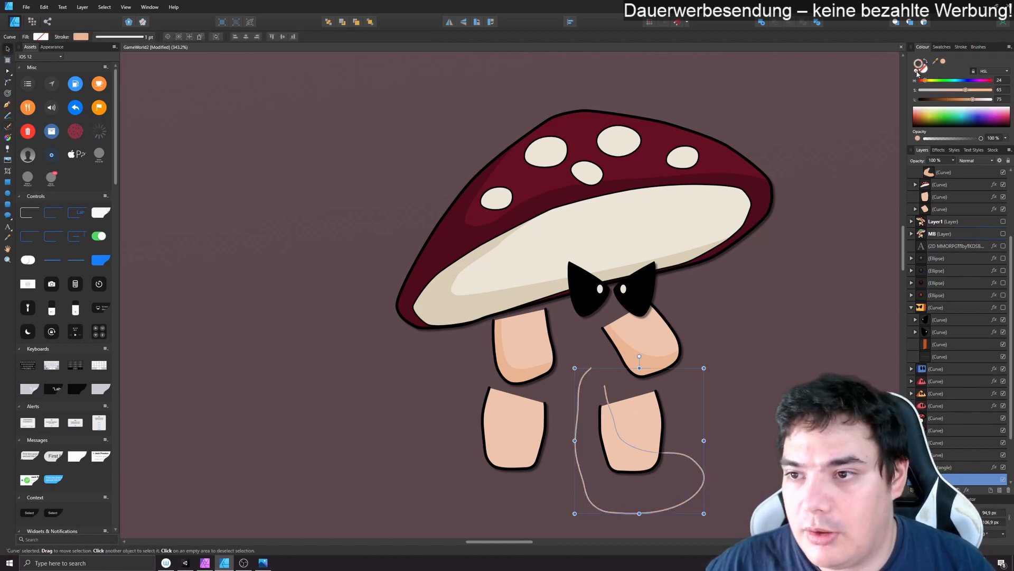
pyautogui.click(922, 70)
pyautogui.click(944, 62)
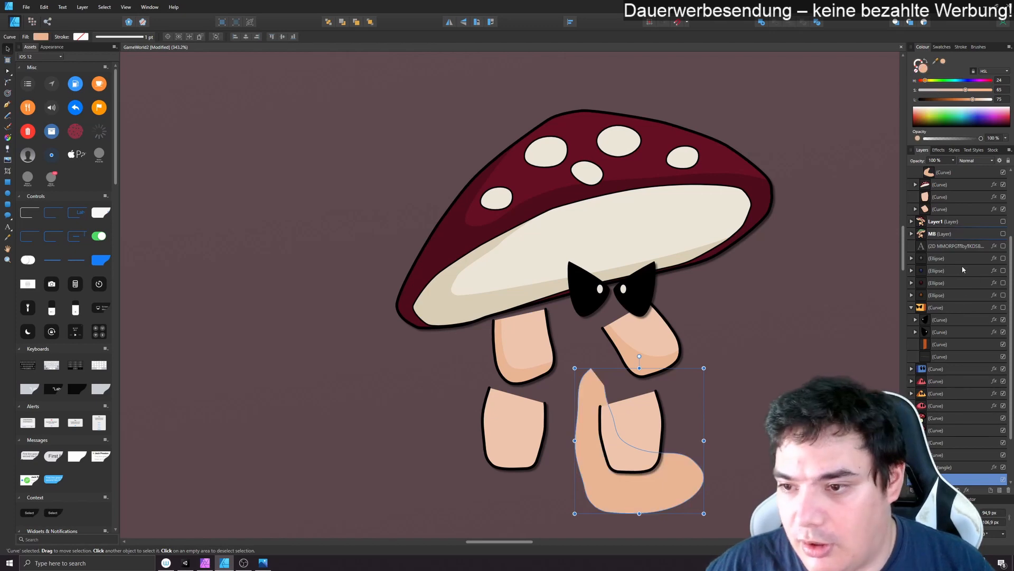
pyautogui.moveTo(951, 203); pyautogui.dragTo(929, 173)
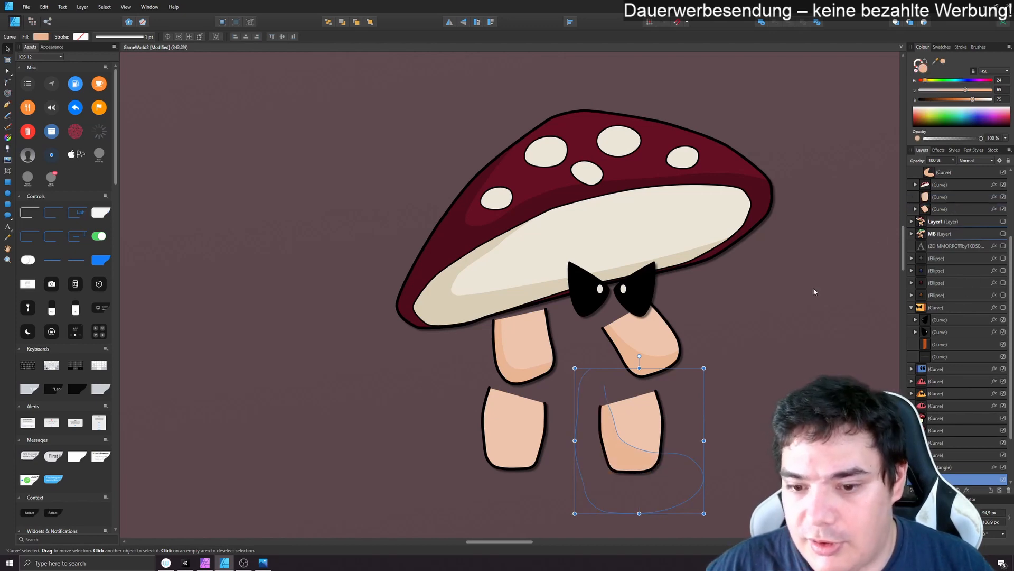
# - Reshape the rear leg shadow's inner edge by its nodes, so the shading forms a narrower band along the leg's side and base
pyautogui.click(759, 398)
pyautogui.click(945, 197)
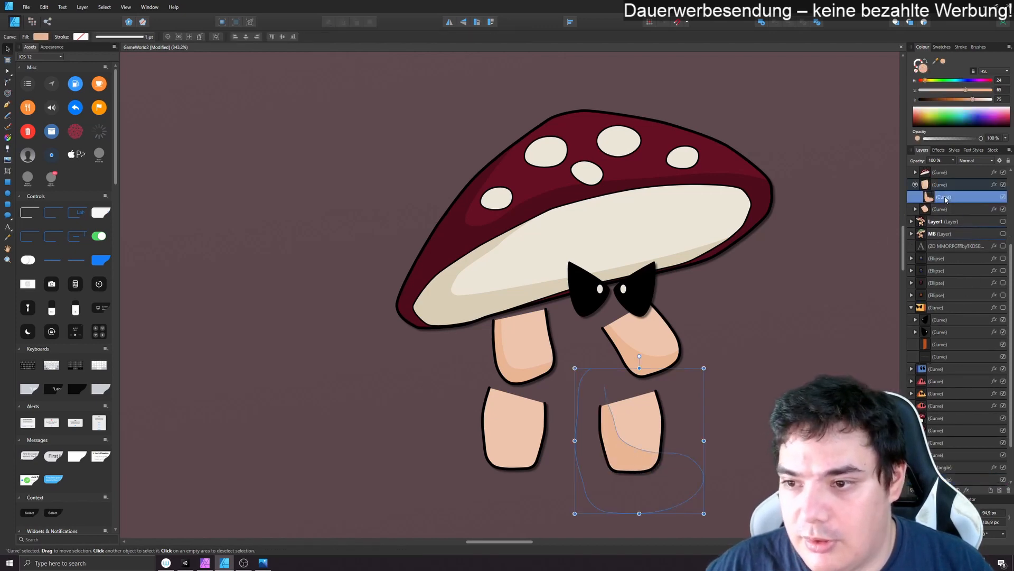
pyautogui.press('a')
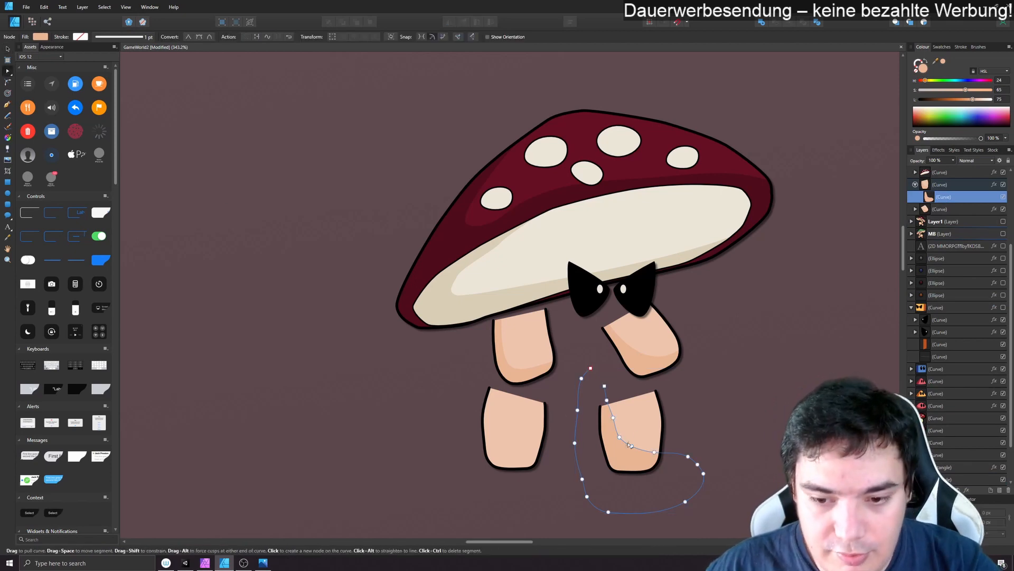
pyautogui.moveTo(617, 423); pyautogui.dragTo(632, 446)
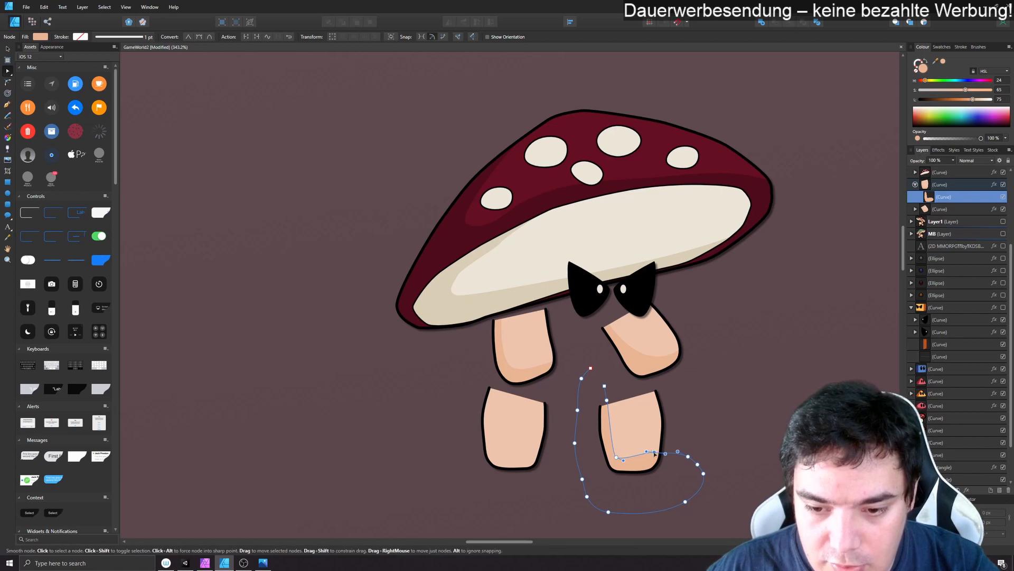
pyautogui.click(654, 453)
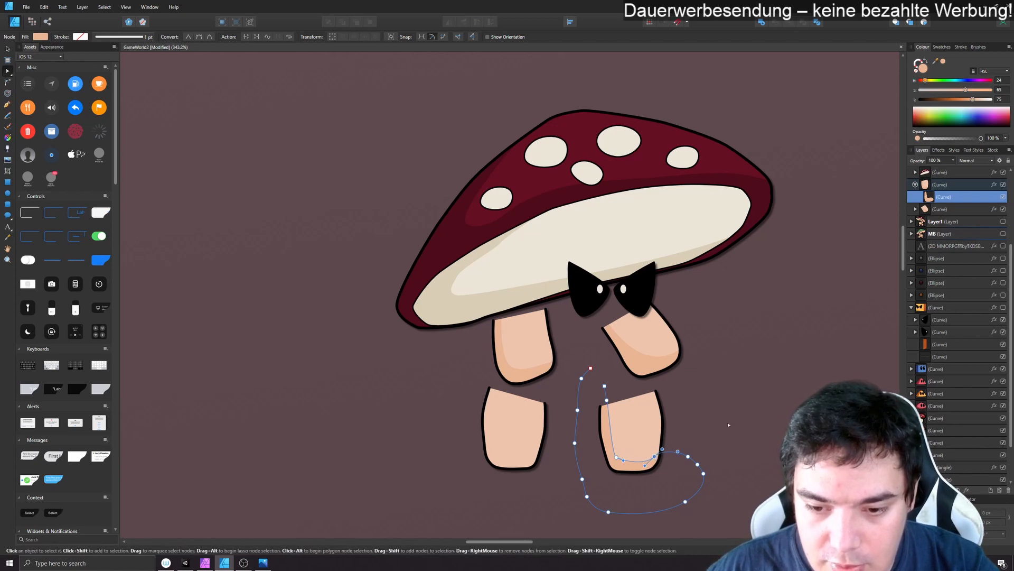
pyautogui.click(749, 371)
# - Draw a shadow outline with the brush down the front leg, across its lower part and around outside the leg
pyautogui.click(535, 420)
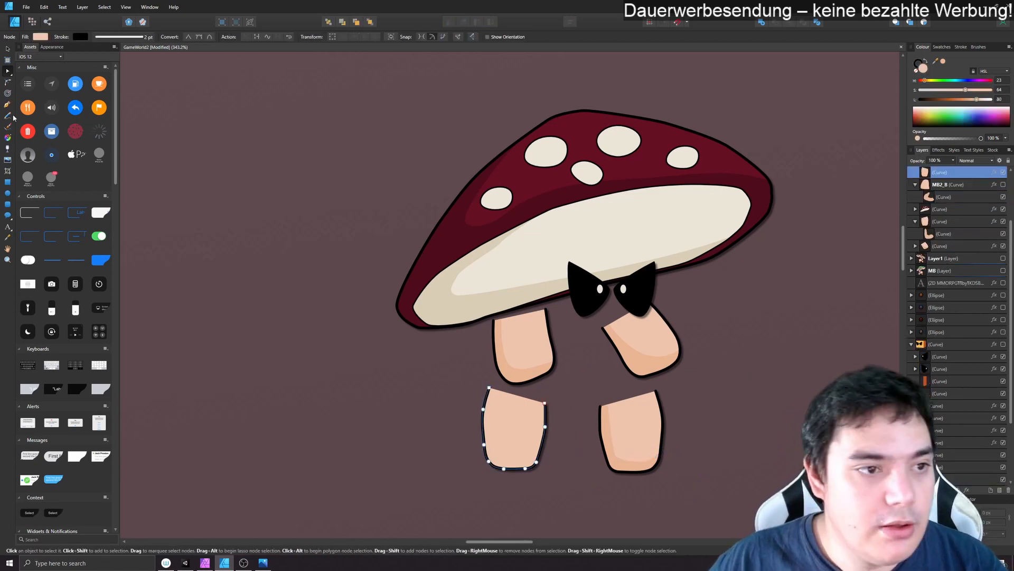
pyautogui.click(8, 127)
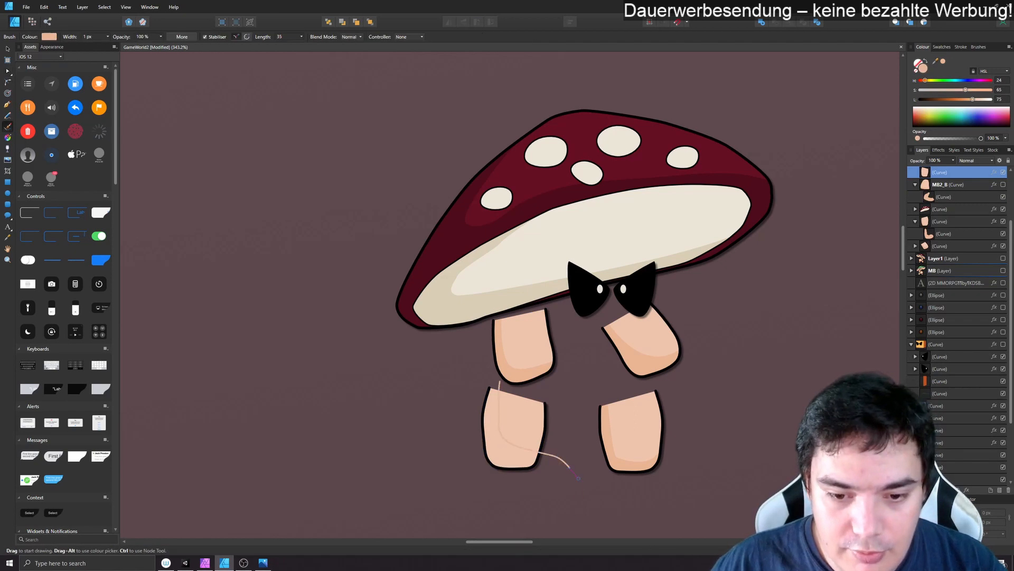
pyautogui.moveTo(578, 478)
pyautogui.mouseDown()
pyautogui.moveTo(388, 455)
pyautogui.moveTo(461, 338)
pyautogui.mouseUp()
pyautogui.click(8, 49)
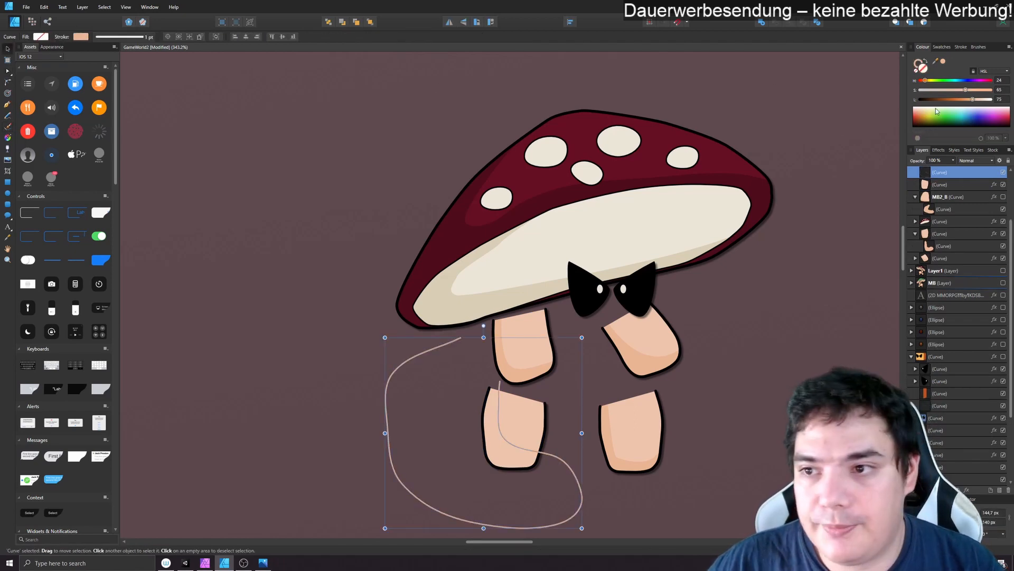
# - Fill the front leg's shadow curve with the tone sampled from the rear leg shadow, remove its stroke and nest it inside the front leg curve
pyautogui.click(916, 64)
pyautogui.click(916, 70)
pyautogui.click(923, 69)
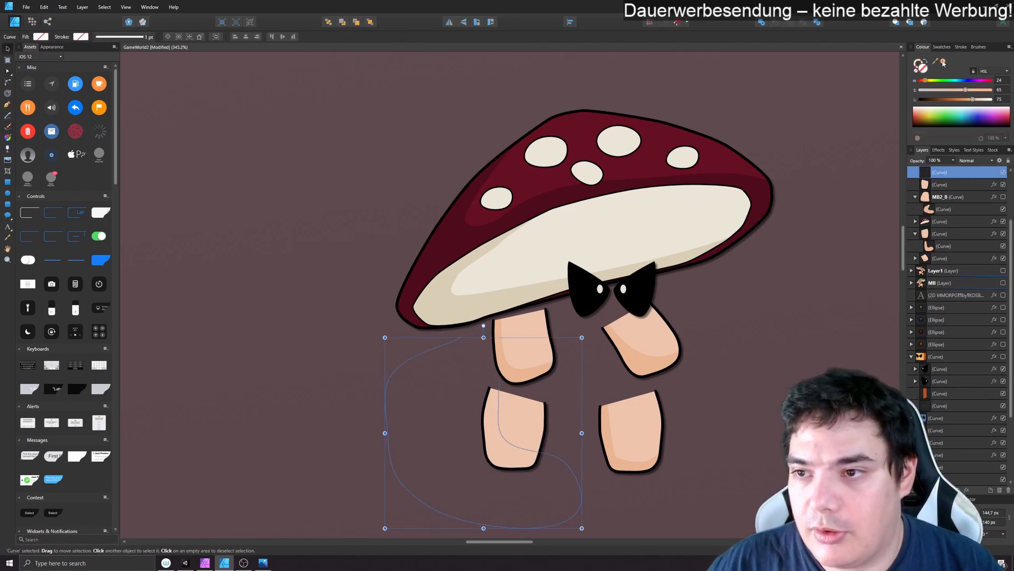
pyautogui.moveTo(935, 62)
pyautogui.mouseDown()
pyautogui.moveTo(752, 226)
pyautogui.moveTo(609, 421)
pyautogui.mouseUp()
pyautogui.click(943, 61)
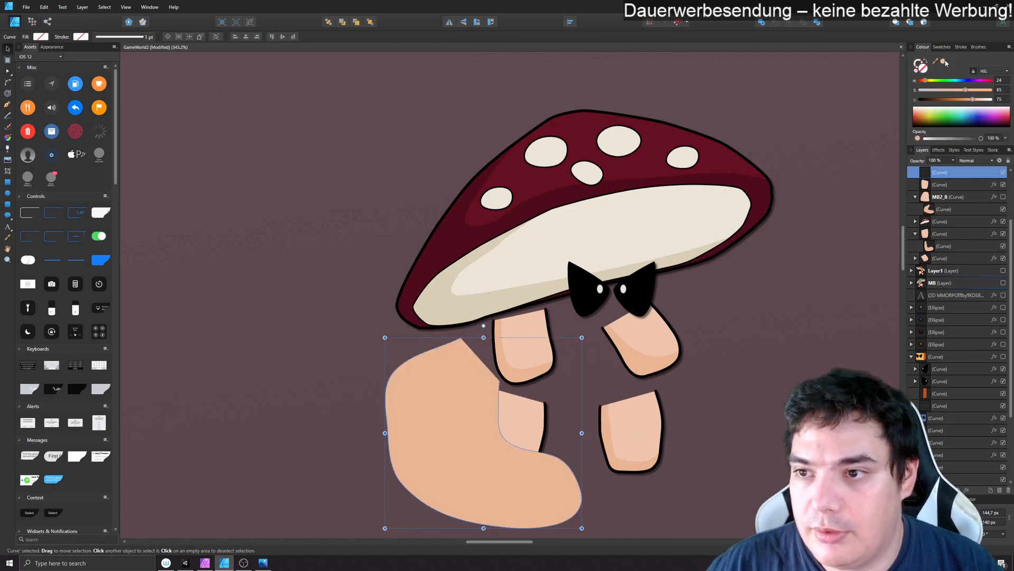
pyautogui.moveTo(941, 173); pyautogui.dragTo(947, 241)
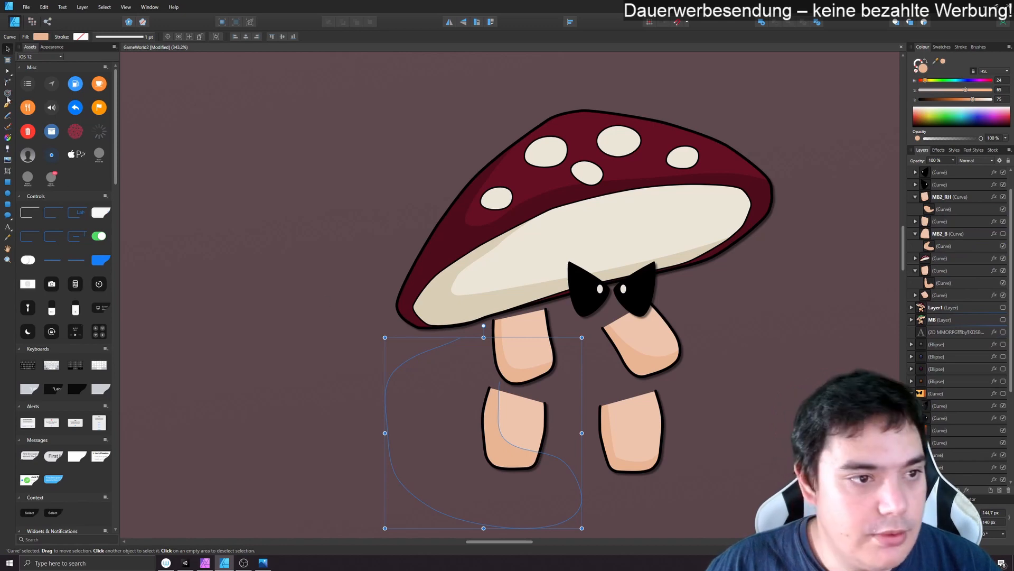
# - Reshape the front leg shadow's inner edge by its nodes to narrow the shading along the leg's side and base
pyautogui.press('a')
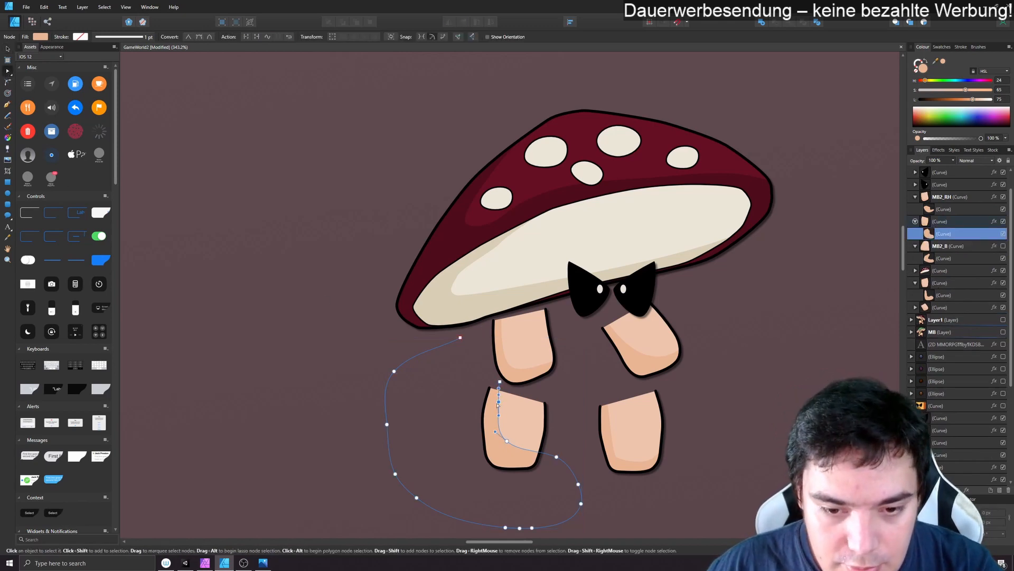
pyautogui.click(499, 401)
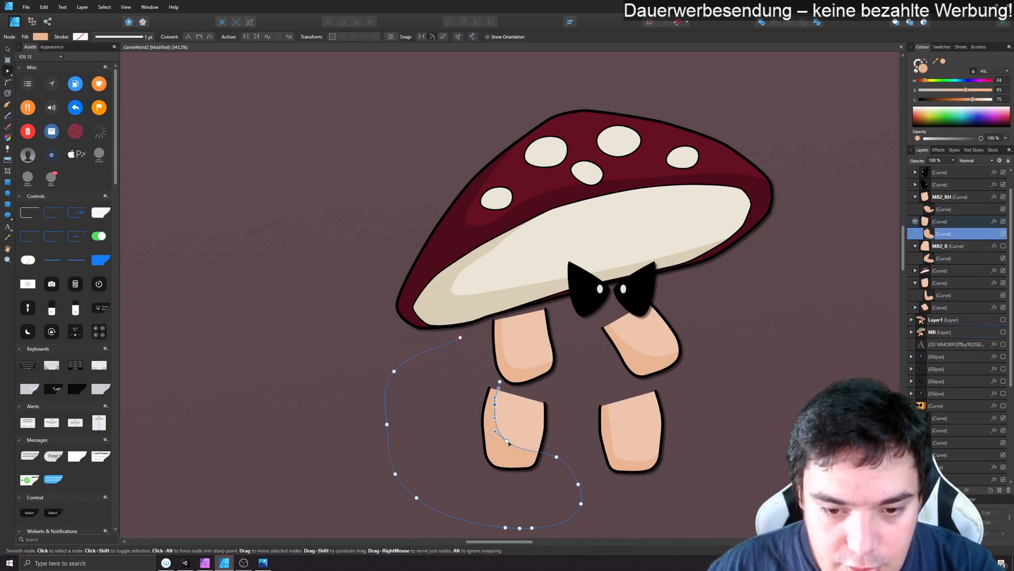
pyautogui.moveTo(508, 443); pyautogui.dragTo(503, 456)
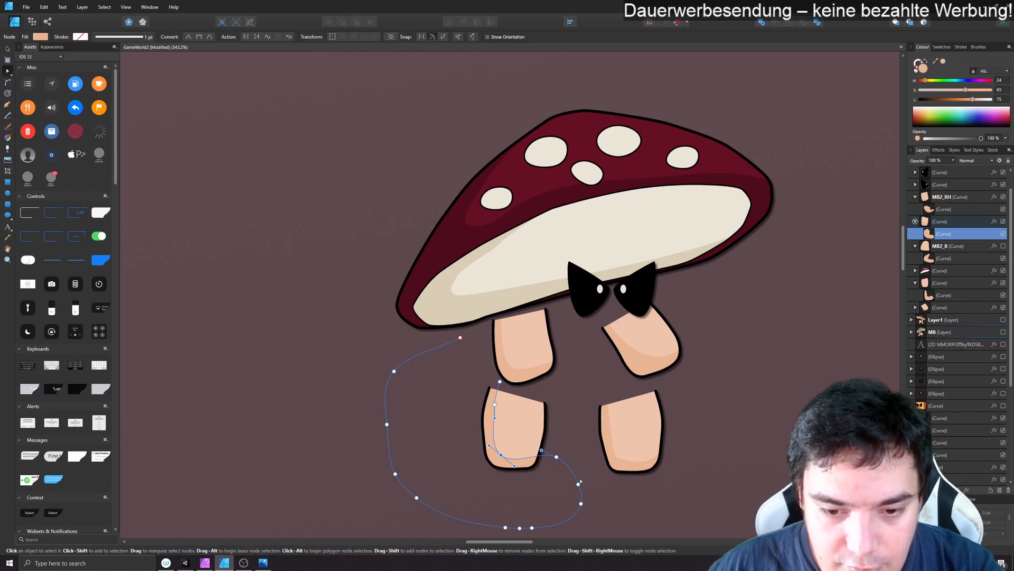
pyautogui.click(630, 517)
# - Make the body curve MB2_B visible again
pyautogui.scroll(1, 963, 233)
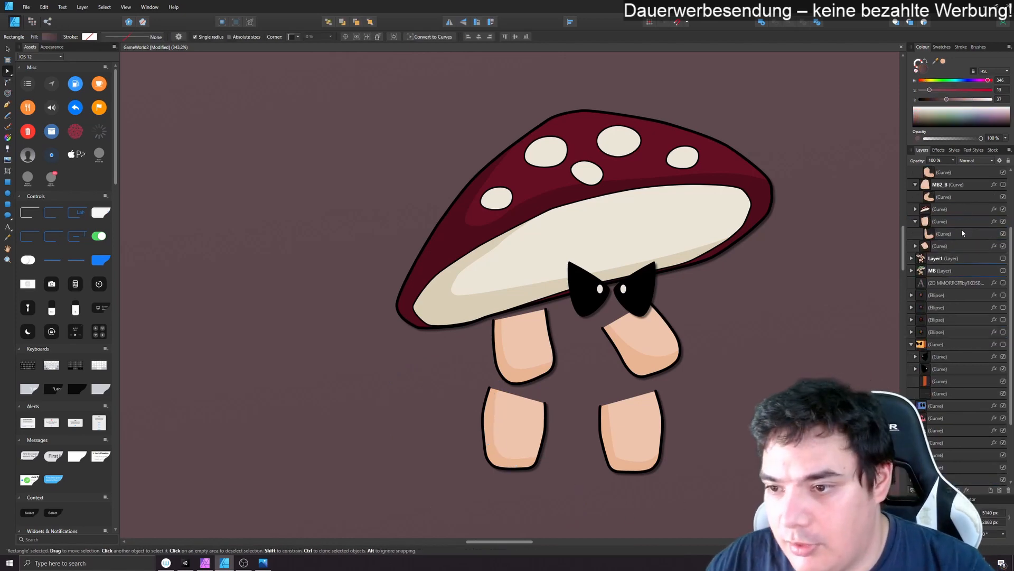
pyautogui.scroll(1, 963, 233)
pyautogui.click(1003, 221)
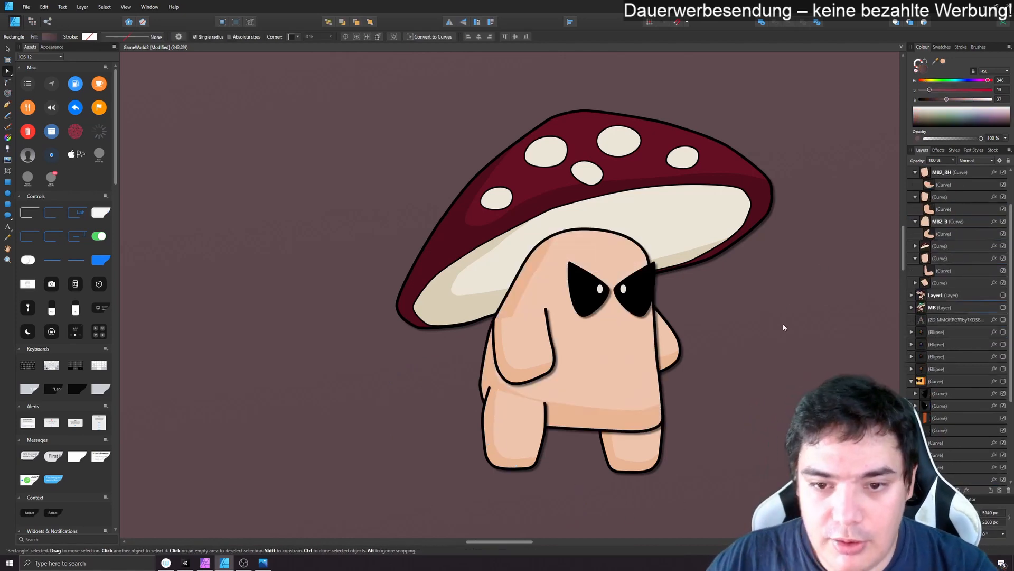
pyautogui.scroll(1, 769, 332)
pyautogui.scroll(-1, 770, 331)
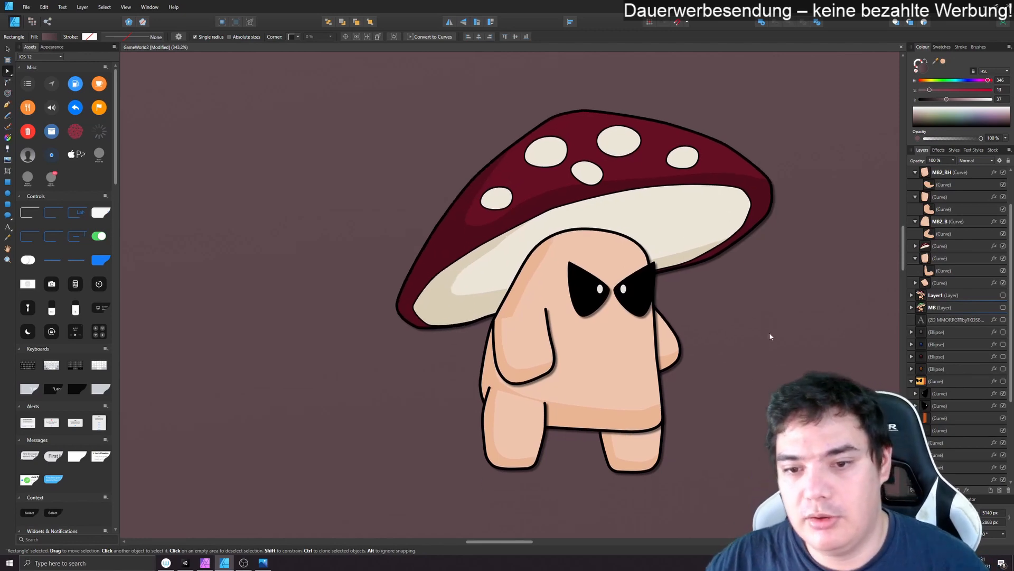
pyautogui.scroll(-4, 769, 332)
pyautogui.moveTo(773, 333); pyautogui.dragTo(672, 361)
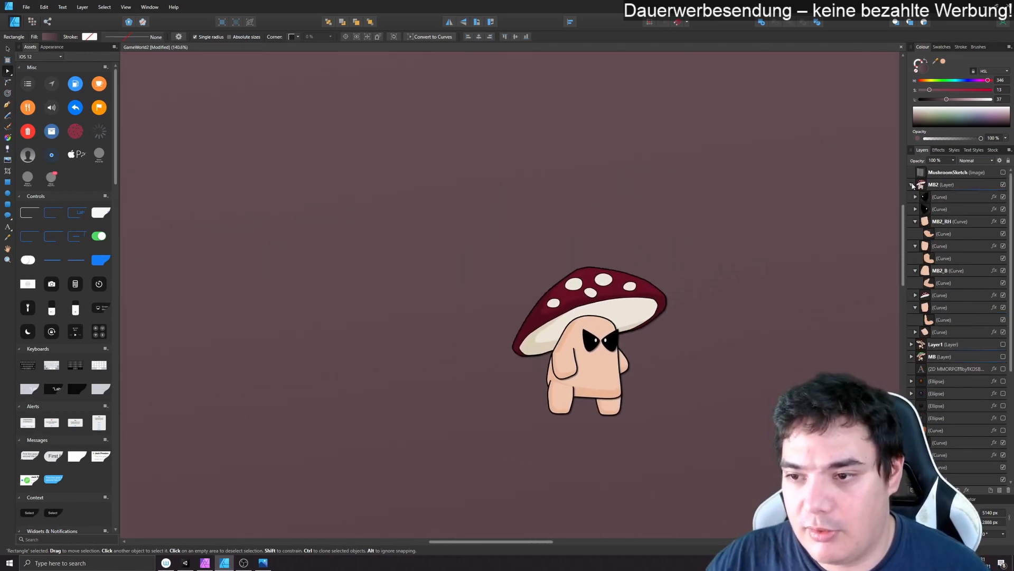
# - Collapse the MB2 layer and make the other characters' layers MB and Layer1 visible
pyautogui.click(911, 185)
pyautogui.click(1003, 210)
pyautogui.click(1004, 197)
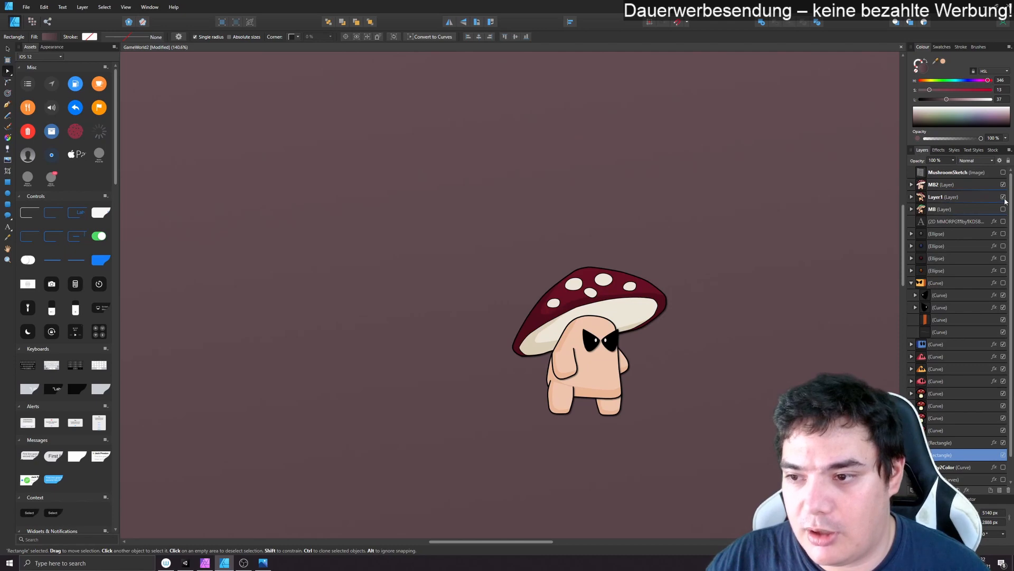
# - Examine the other characters in the scene and compare them with the new red mushroom character
pyautogui.moveTo(756, 343); pyautogui.dragTo(893, 54)
pyautogui.moveTo(602, 397); pyautogui.dragTo(725, 294)
pyautogui.moveTo(398, 346); pyautogui.dragTo(571, 353)
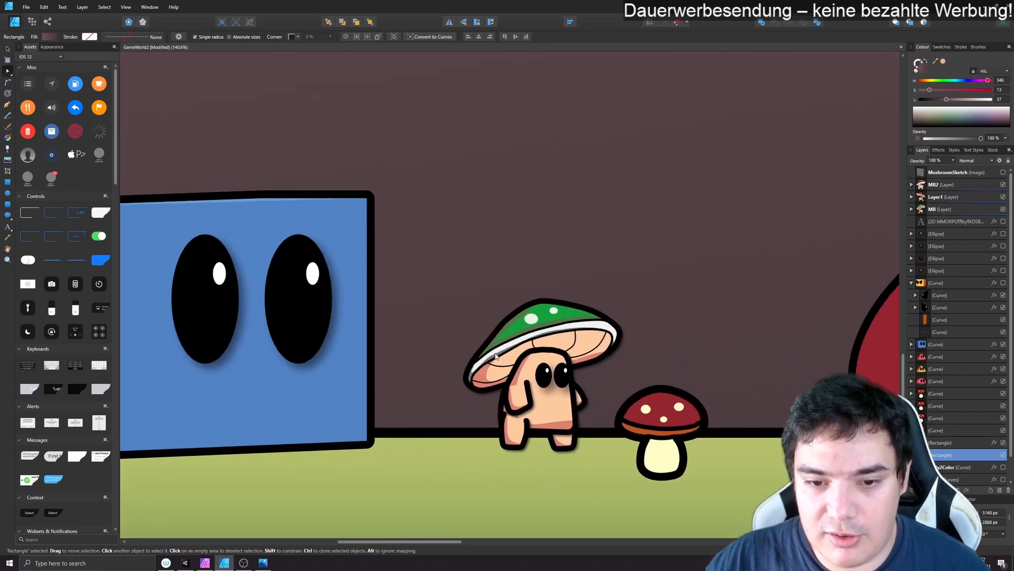
pyautogui.moveTo(760, 206); pyautogui.dragTo(407, 455)
pyautogui.moveTo(790, 266); pyautogui.dragTo(317, 475)
pyautogui.moveTo(226, 141); pyautogui.dragTo(434, 324)
pyautogui.scroll(4, 433, 321)
pyautogui.moveTo(697, 356); pyautogui.dragTo(779, 272)
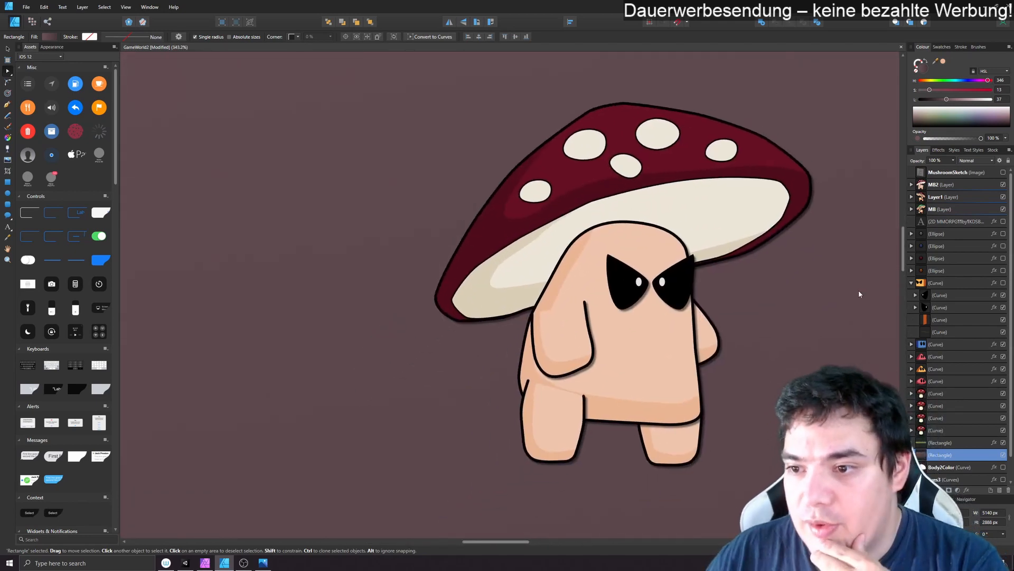
# - Expand the MB2 layer and rename the front leg curve MB2_RF and the rear leg curve MB2_LF
pyautogui.press('a')
pyautogui.click(914, 186)
pyautogui.click(911, 184)
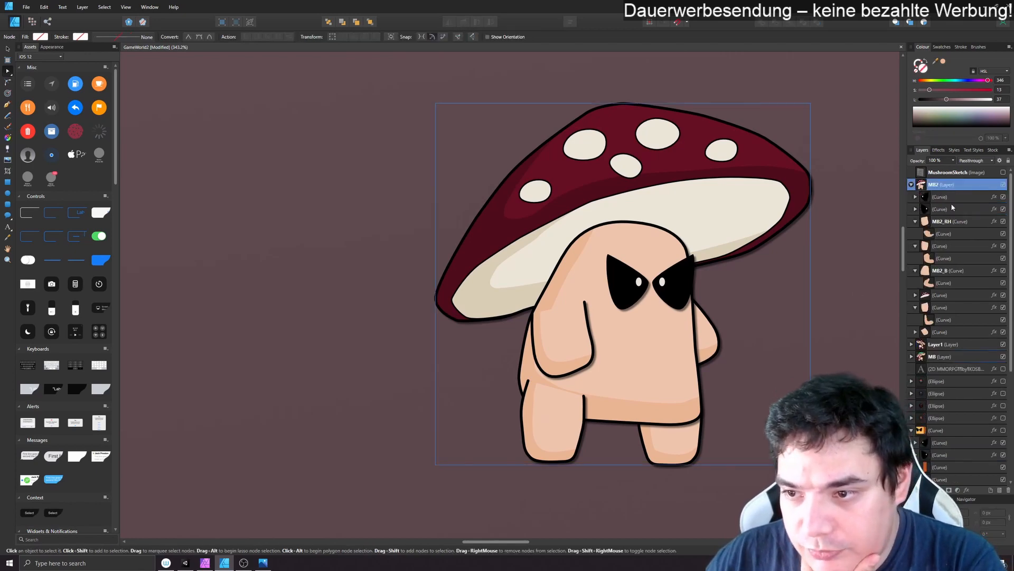
pyautogui.click(945, 246)
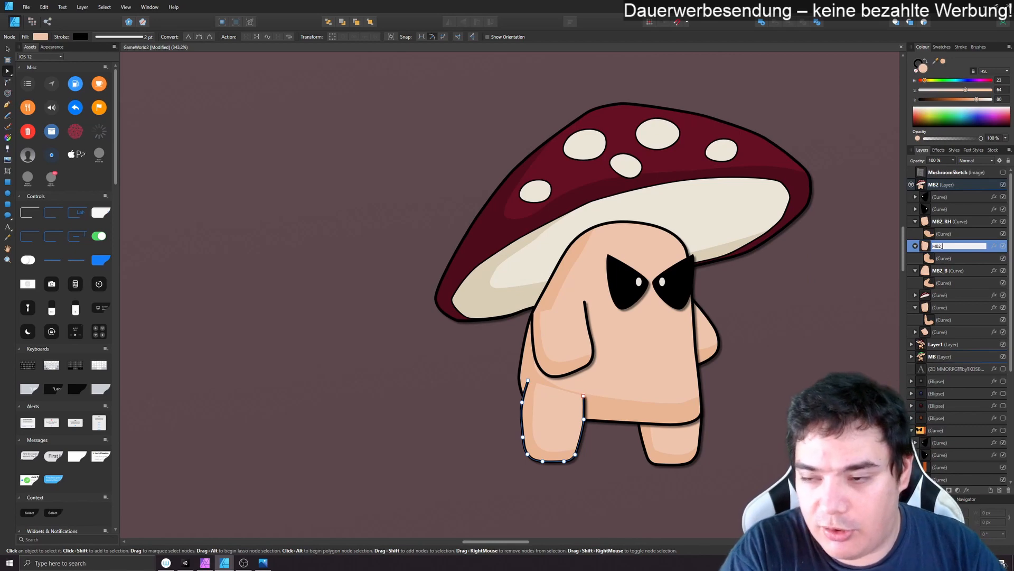
pyautogui.click(946, 310)
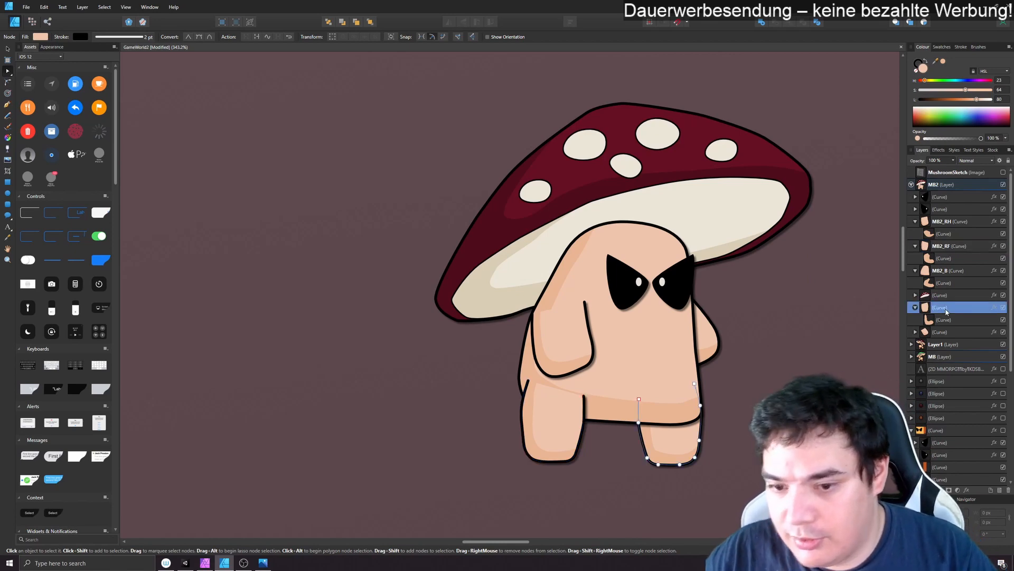
pyautogui.click(946, 308)
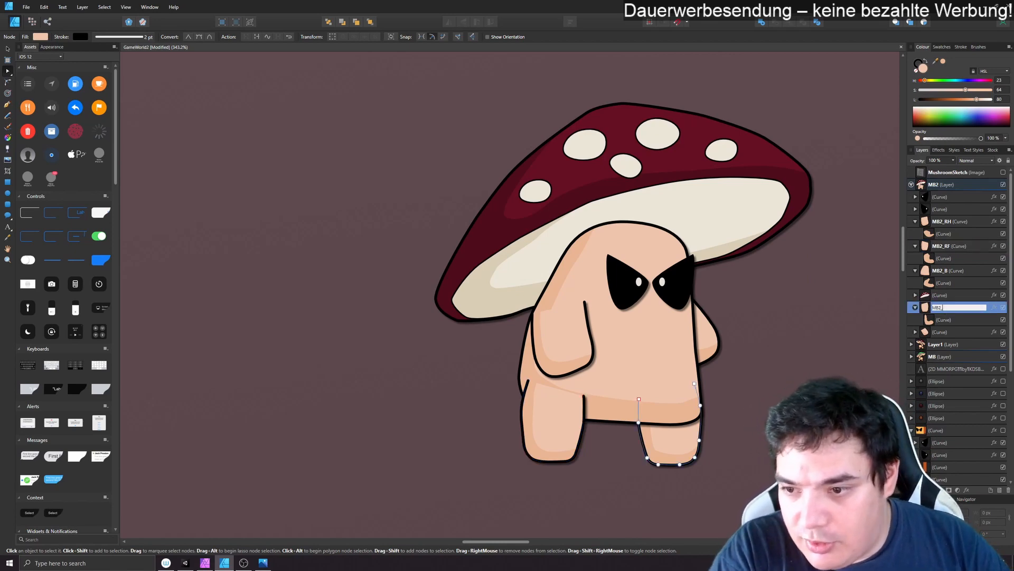
# - Rename the rear arm curve MB2_LH and the mushroom cap curve MB2_H
pyautogui.doubleClick(948, 332)
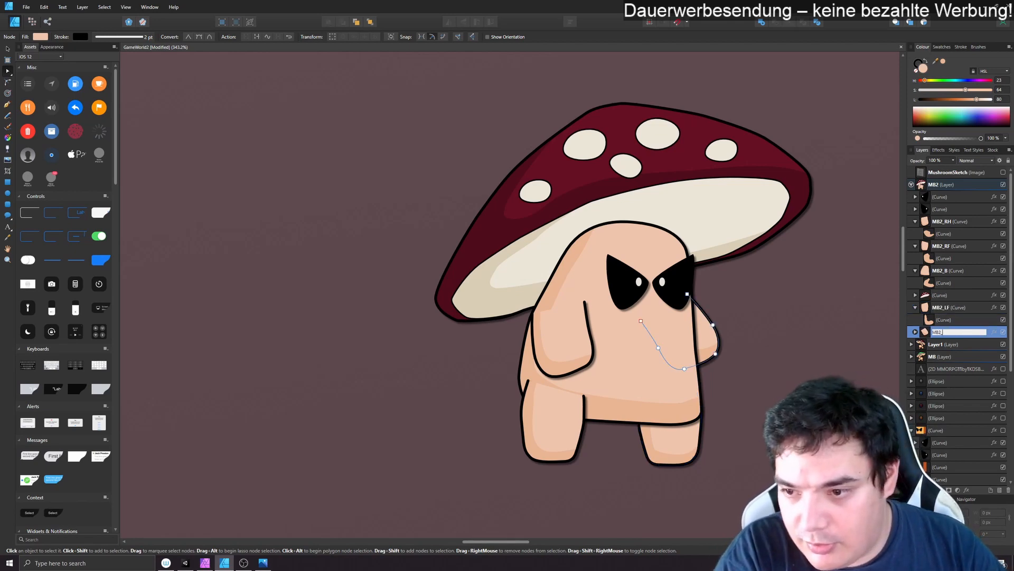
pyautogui.doubleClick(947, 295)
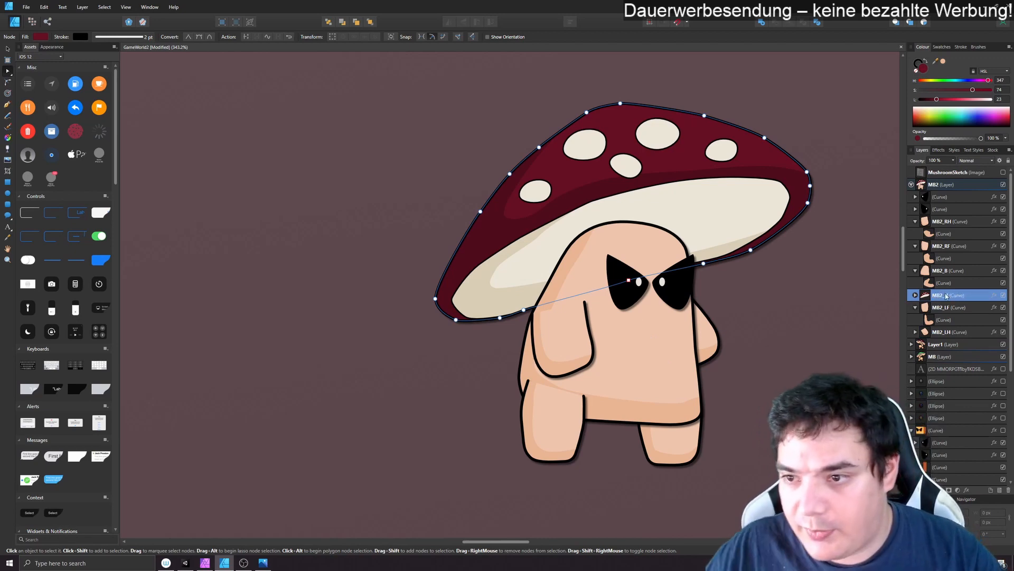
pyautogui.click(816, 316)
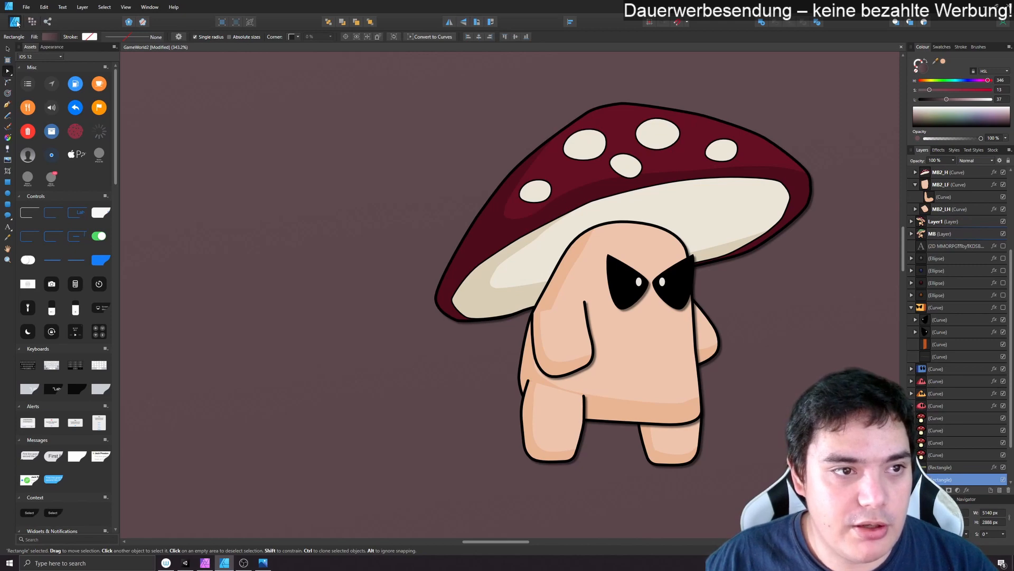
# - Switch to the Export Persona and expand the MB2 layer in the layer list
pyautogui.click(49, 22)
pyautogui.click(32, 22)
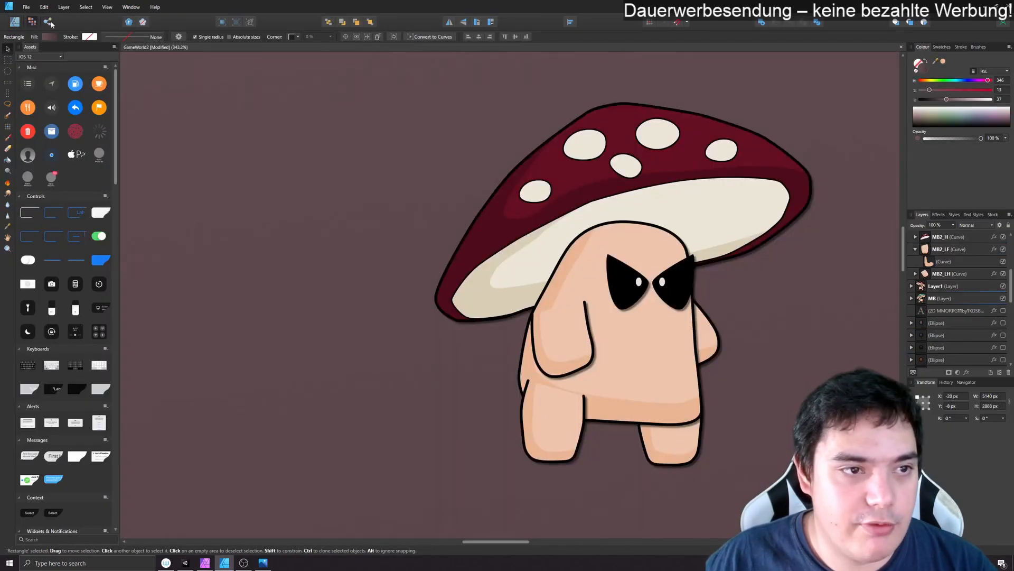
pyautogui.click(50, 23)
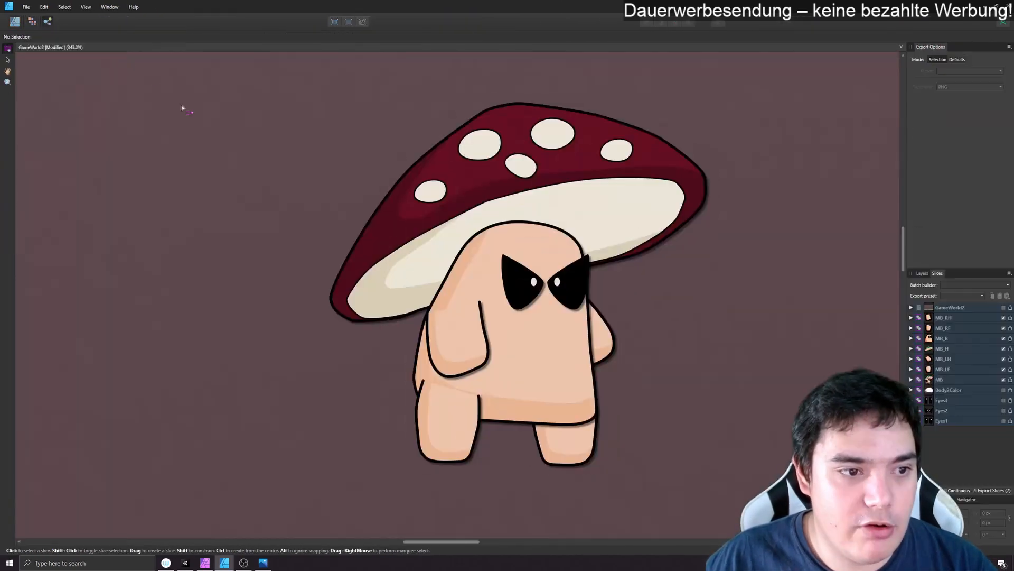
pyautogui.click(922, 274)
pyautogui.click(919, 296)
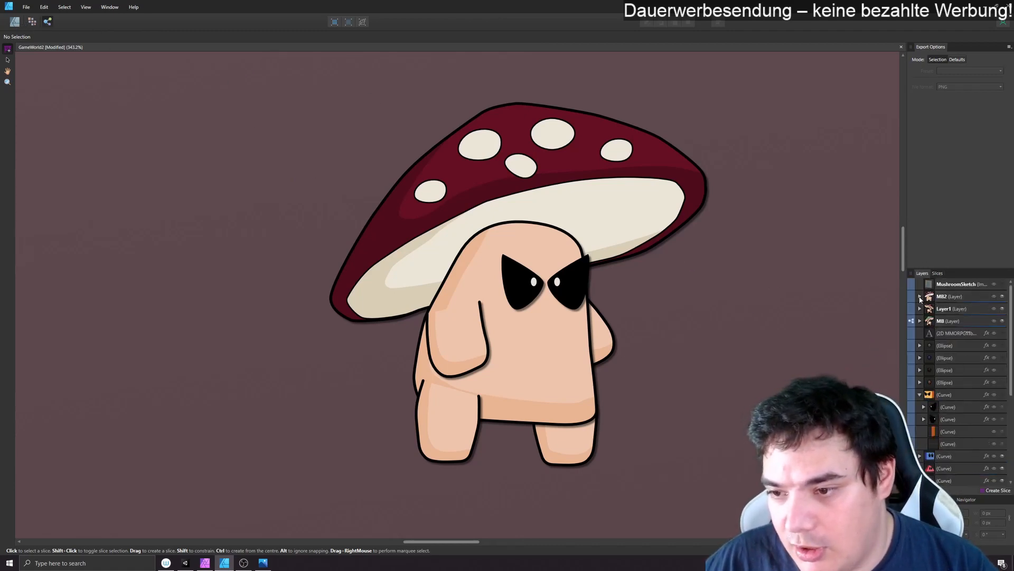
pyautogui.click(920, 296)
pyautogui.click(961, 299)
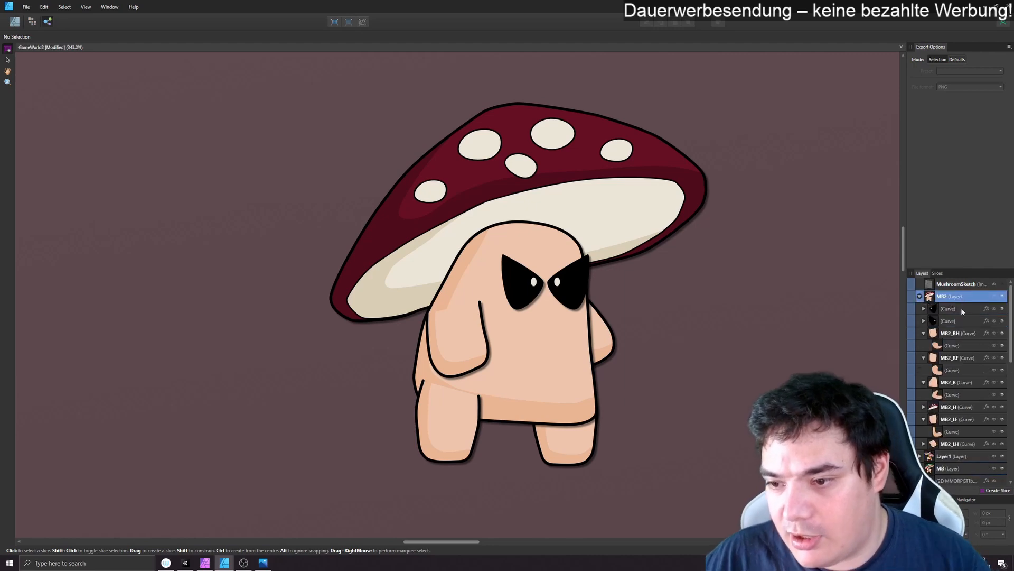
# - Create export slices from the MB2_RH, MB2_RF, MB2_B, MB2_H, MB2_LF and MB2_LH curves
pyautogui.click(949, 334)
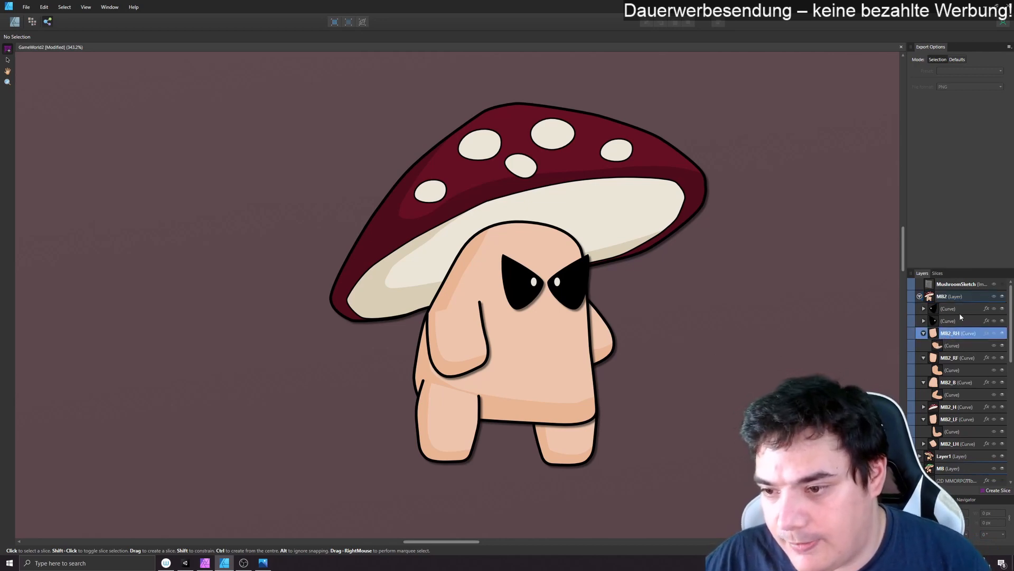
pyautogui.click(953, 298)
pyautogui.click(958, 335)
pyautogui.scroll(-1, 958, 335)
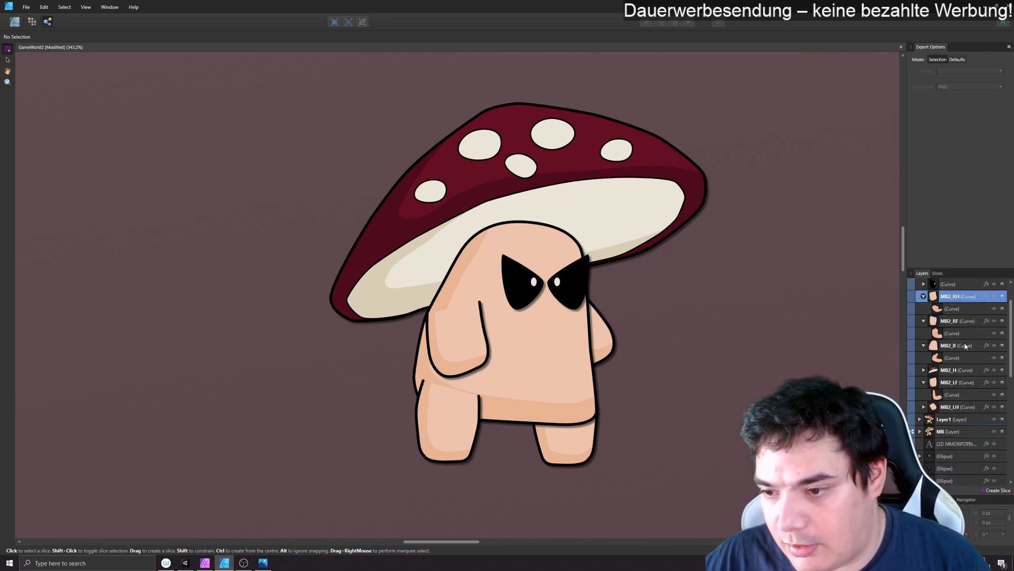
pyautogui.keyDown('ctrl'); pyautogui.click(959, 321); pyautogui.keyUp('ctrl')
pyautogui.keyDown('ctrl'); pyautogui.click(963, 346); pyautogui.keyUp('ctrl')
pyautogui.keyDown('ctrl'); pyautogui.click(960, 370); pyautogui.keyUp('ctrl')
pyautogui.keyDown('ctrl'); pyautogui.click(954, 382); pyautogui.keyUp('ctrl')
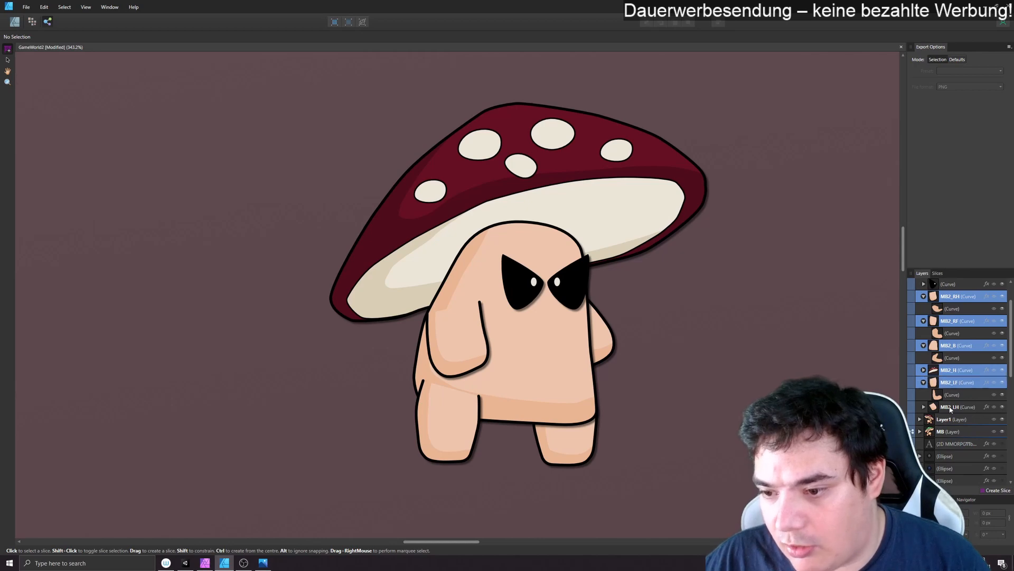
pyautogui.keyDown('ctrl'); pyautogui.click(949, 407); pyautogui.keyUp('ctrl')
pyautogui.scroll(1, 954, 371)
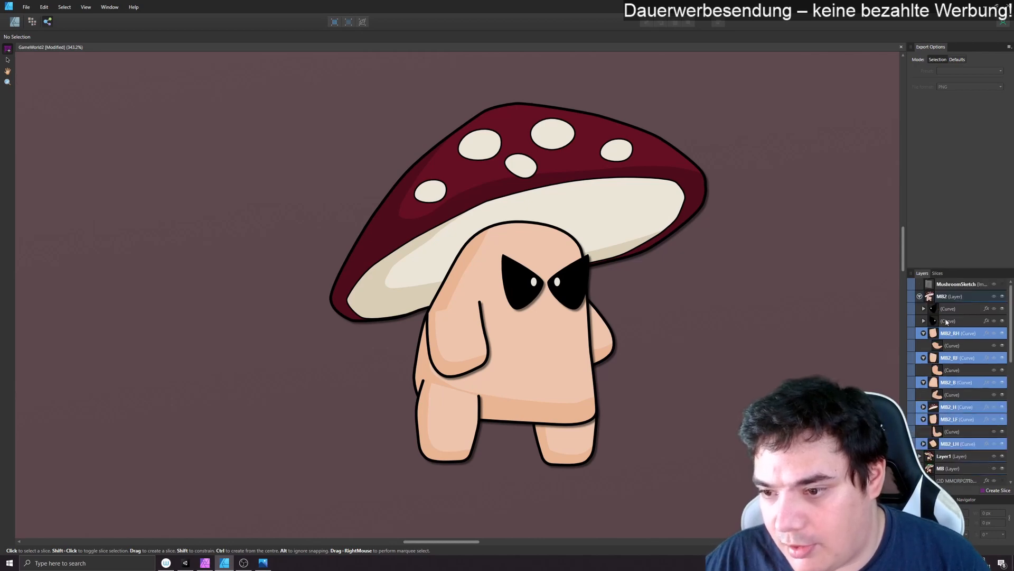
pyautogui.scroll(-1, 946, 321)
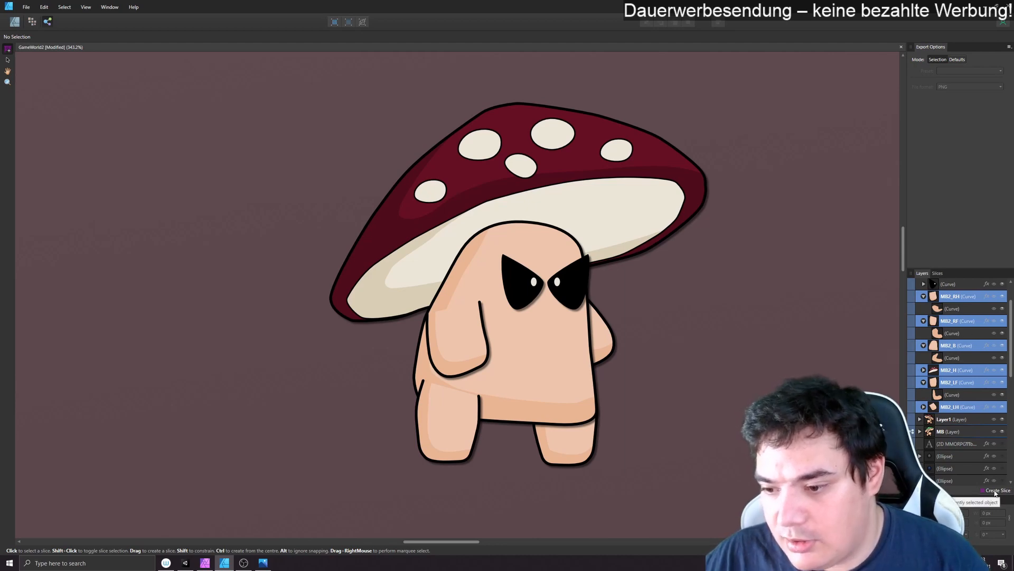
pyautogui.click(995, 492)
# - Create an export slice from the whole MB2 layer
pyautogui.scroll(1, 948, 317)
pyautogui.click(946, 296)
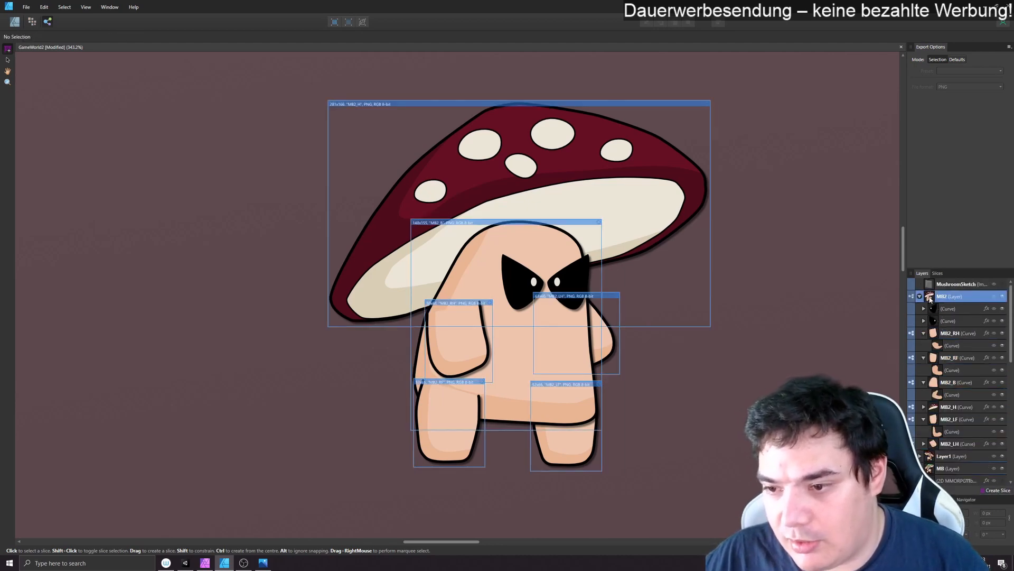
pyautogui.click(993, 491)
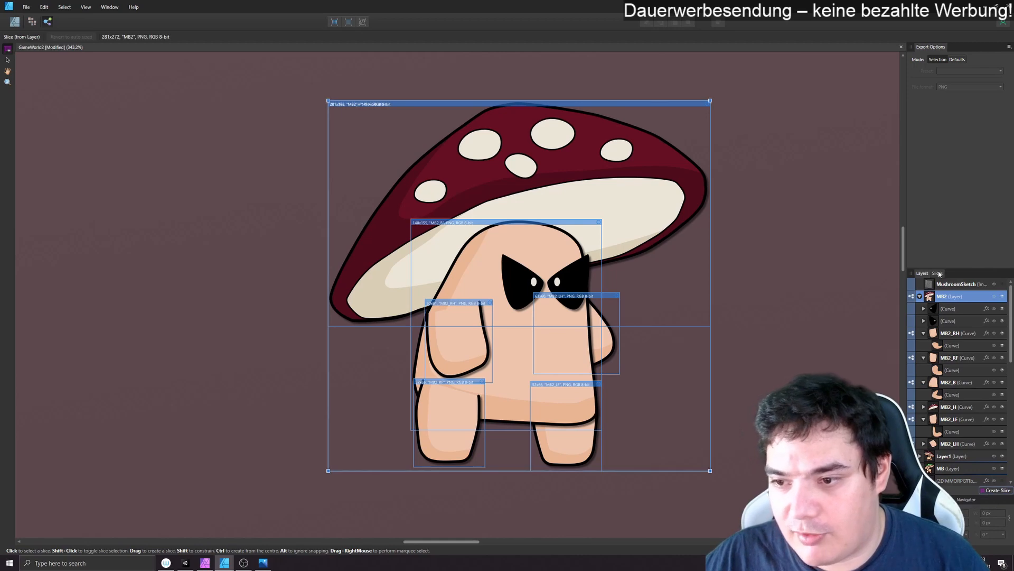
# - Exclude the older MB slice and its MB_RH, MB_RF, MB_B, MB_H, MB_LH and MB_LF part slices from the export
pyautogui.click(937, 273)
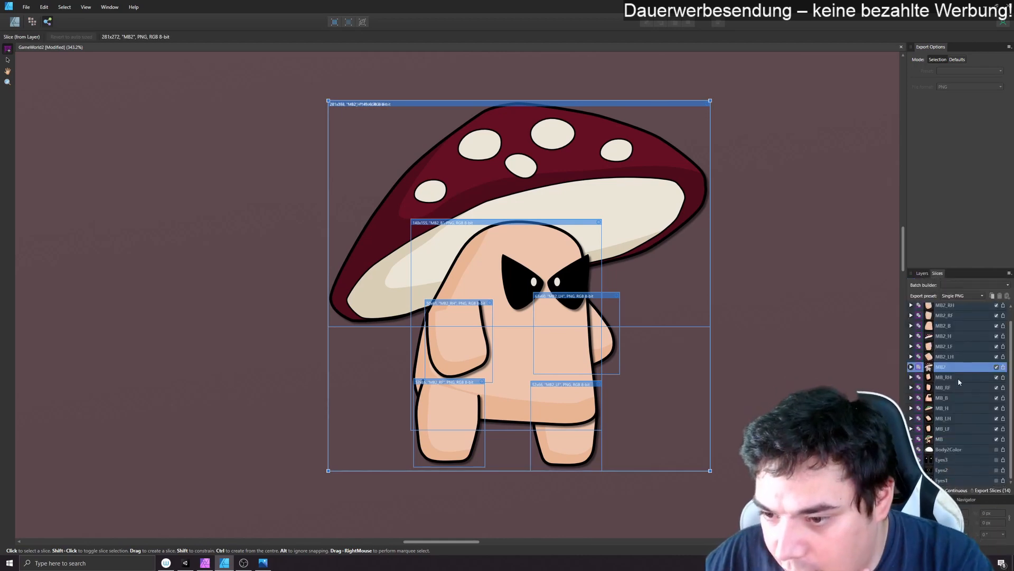
pyautogui.scroll(1, 989, 392)
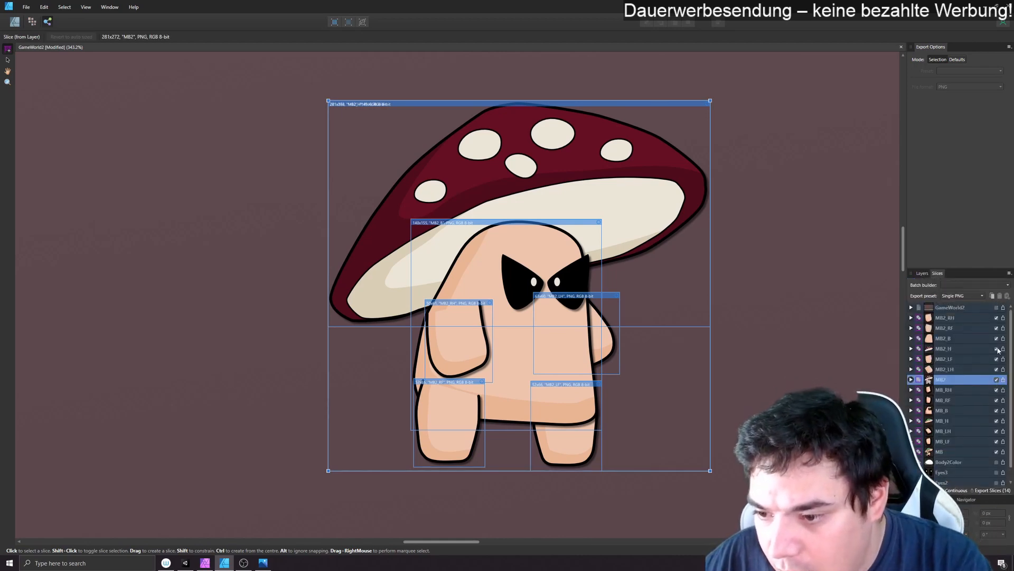
pyautogui.click(996, 390)
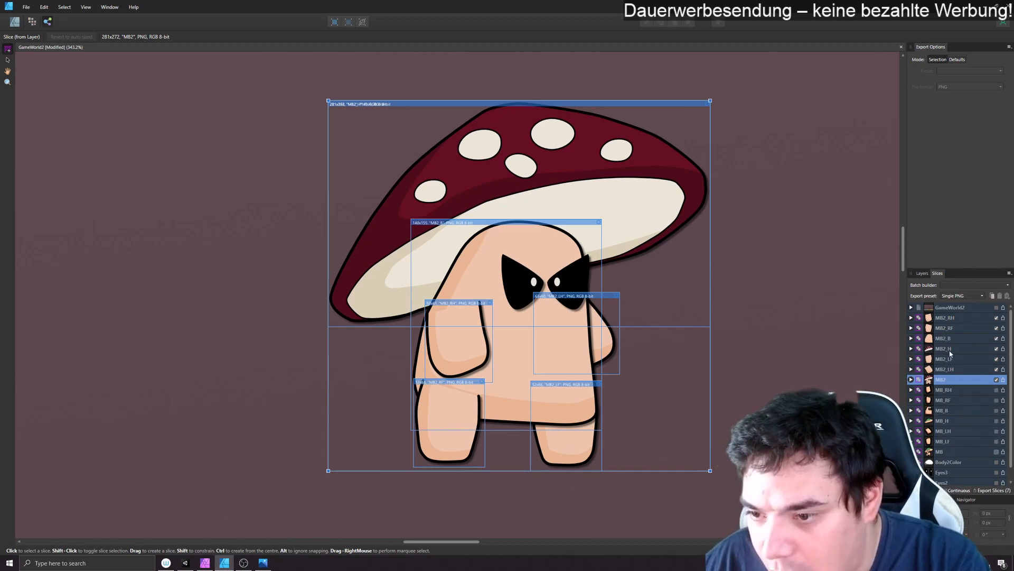
# - Export the included MB2 slices into a new folder named MushroomBoy2 inside the project's Sprites folder
pyautogui.click(992, 490)
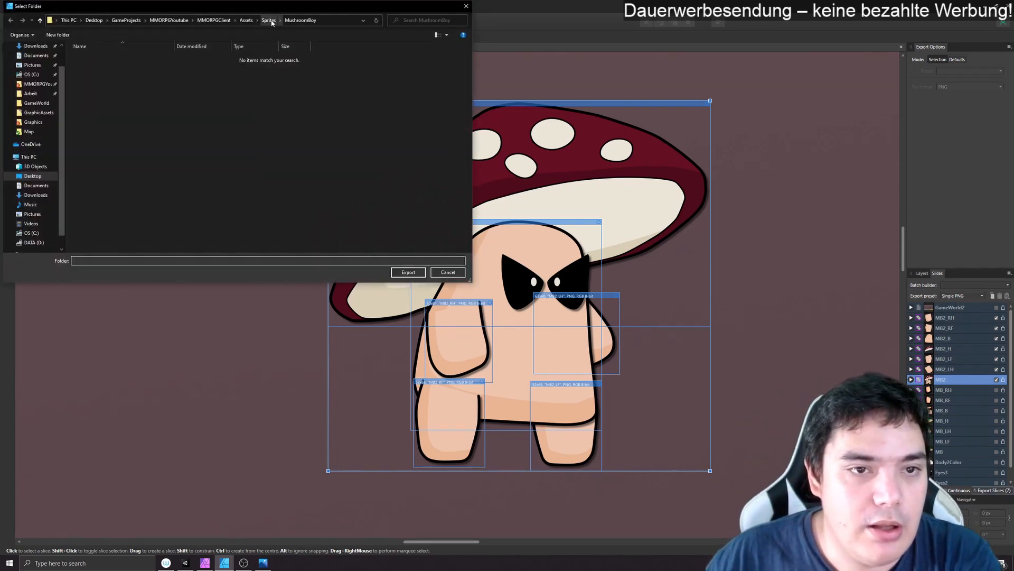
pyautogui.rightClick(144, 155)
pyautogui.moveTo(127, 285)
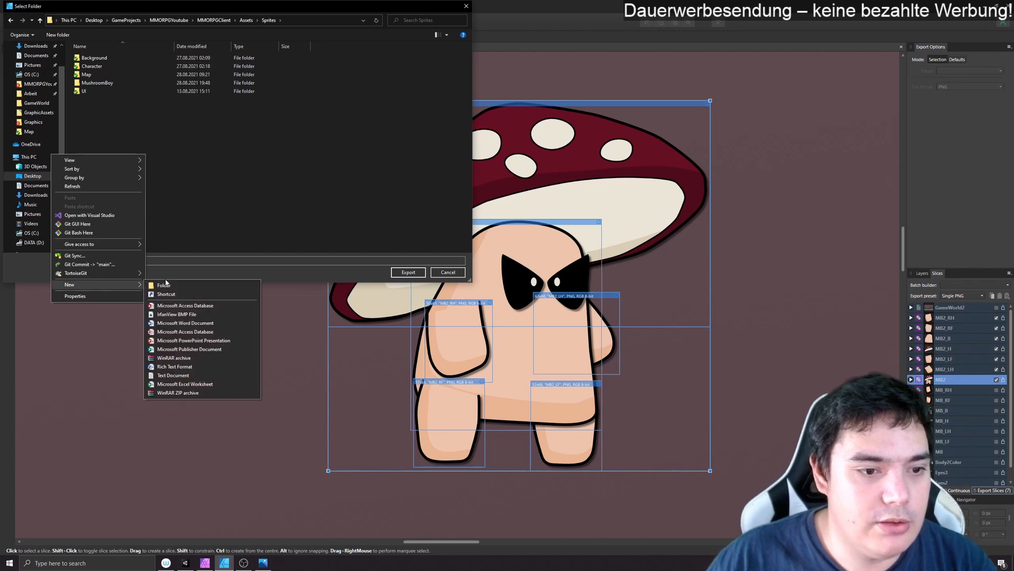
pyautogui.click(161, 285)
pyautogui.write('Mushro')
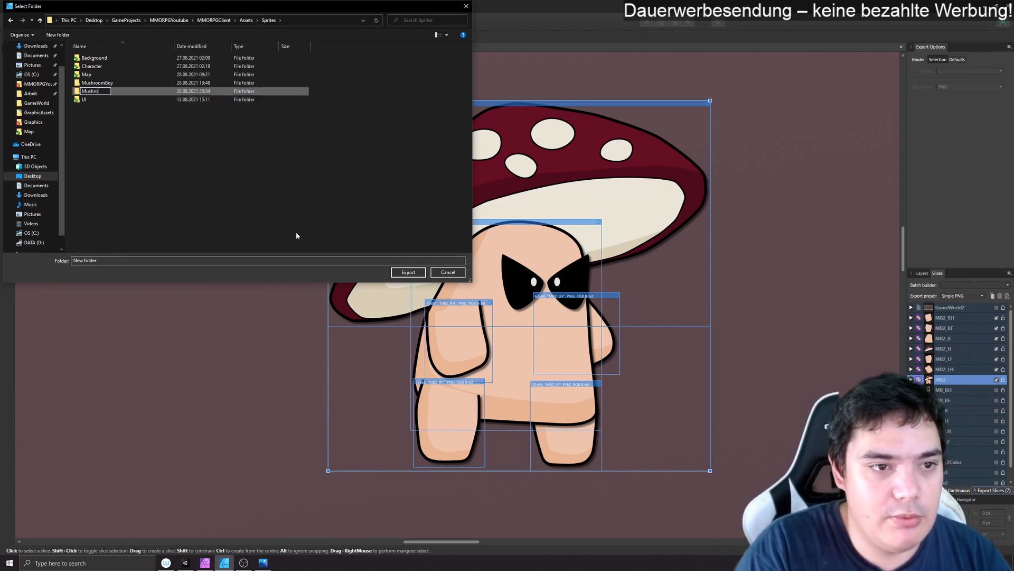
pyautogui.write('omBoy2')
pyautogui.press('Return')
pyautogui.press('Return')
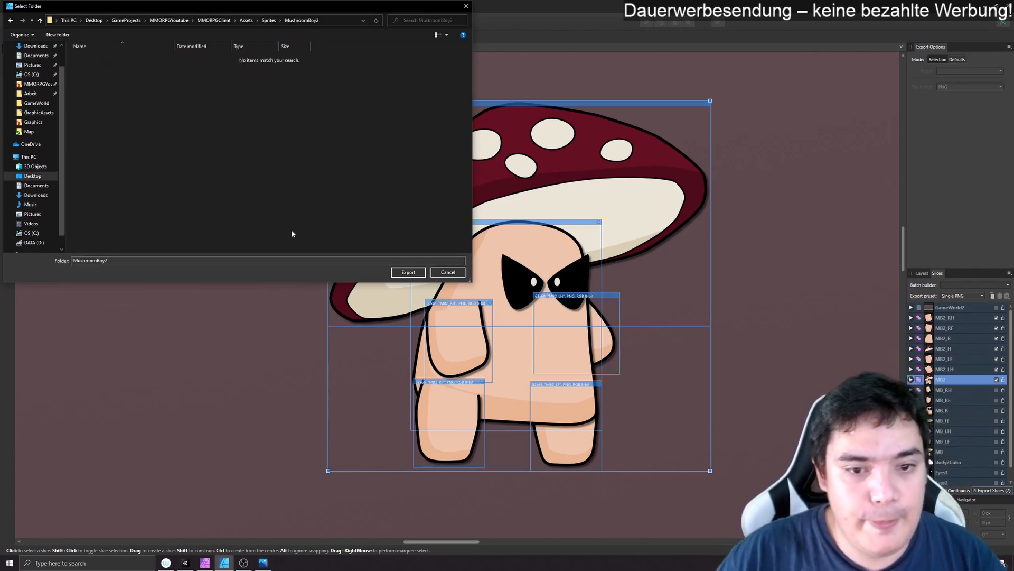
pyautogui.click(408, 273)
# - Switch to Unity and apply the Sprite (2D and UI) texture type to all textures in the MushroomBoy2 folder
pyautogui.click(185, 563)
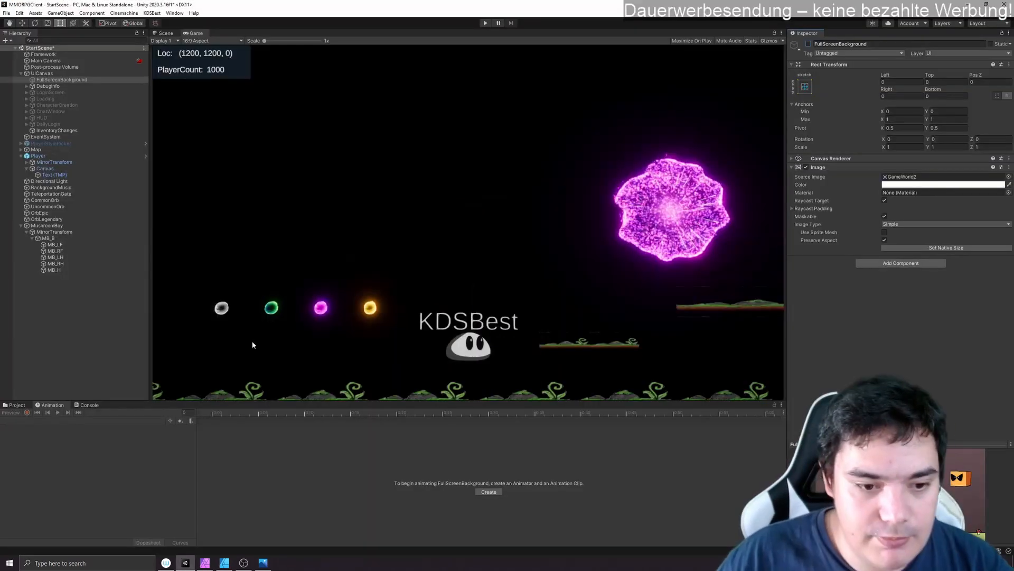
pyautogui.click(14, 405)
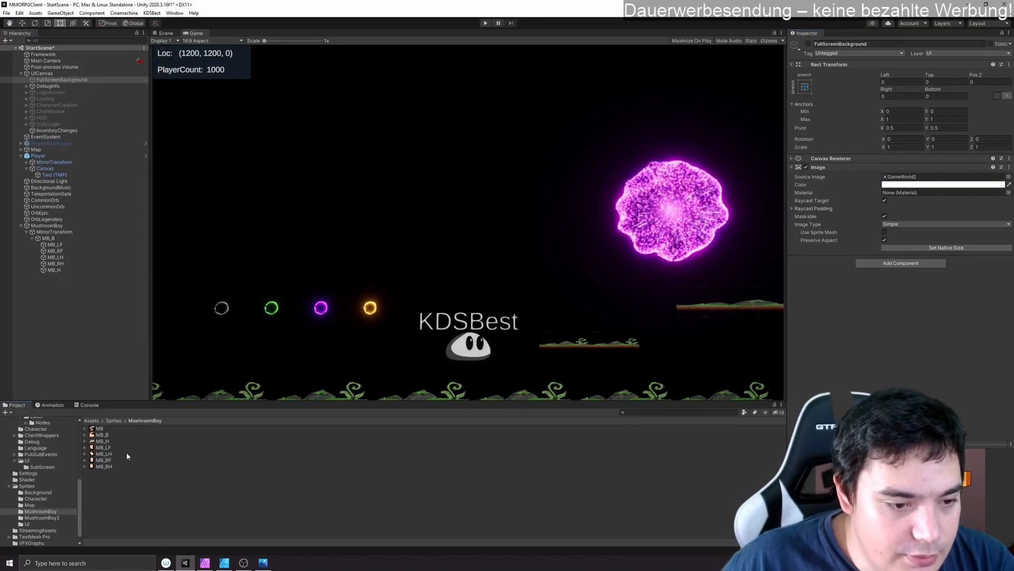
pyautogui.click(121, 467)
pyautogui.click(108, 453)
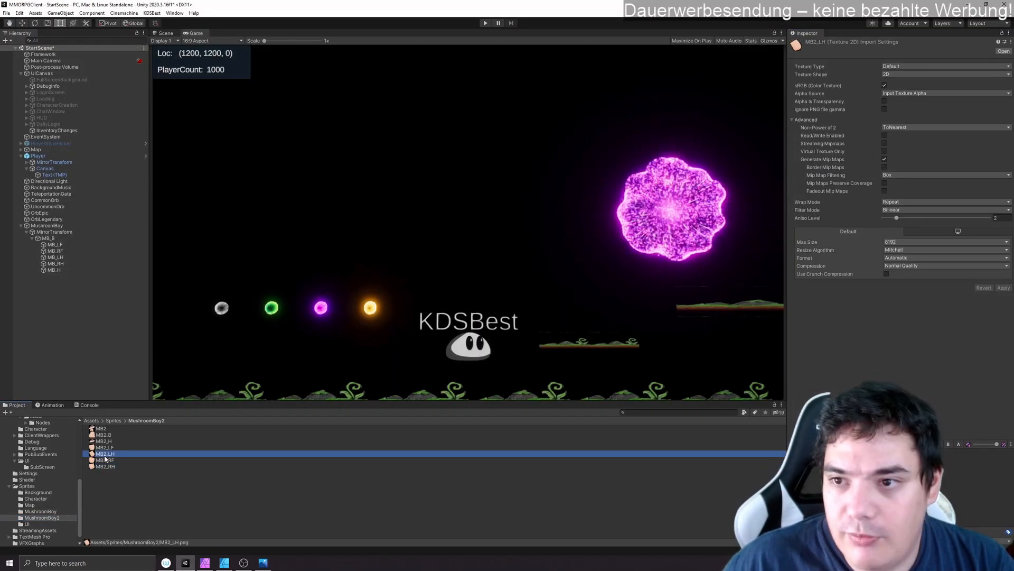
pyautogui.click(110, 467)
pyautogui.keyDown('shift'); pyautogui.click(101, 428); pyautogui.keyUp('shift')
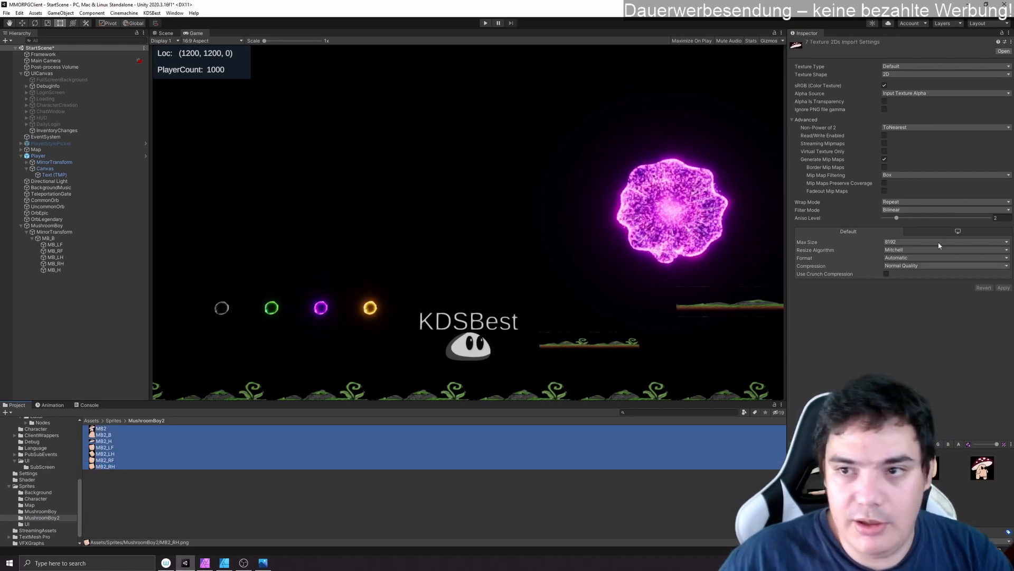
pyautogui.click(946, 66)
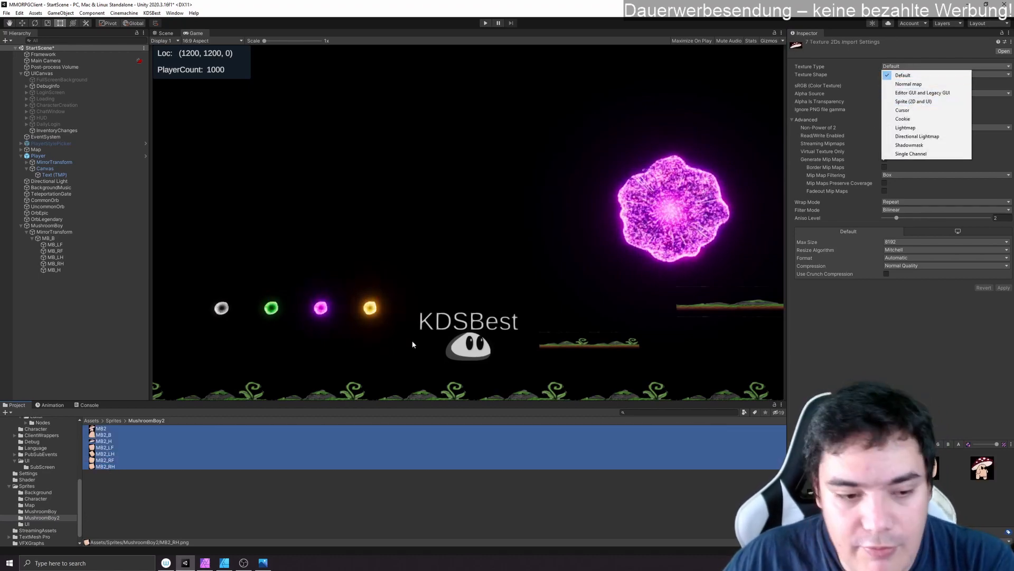
pyautogui.click(913, 101)
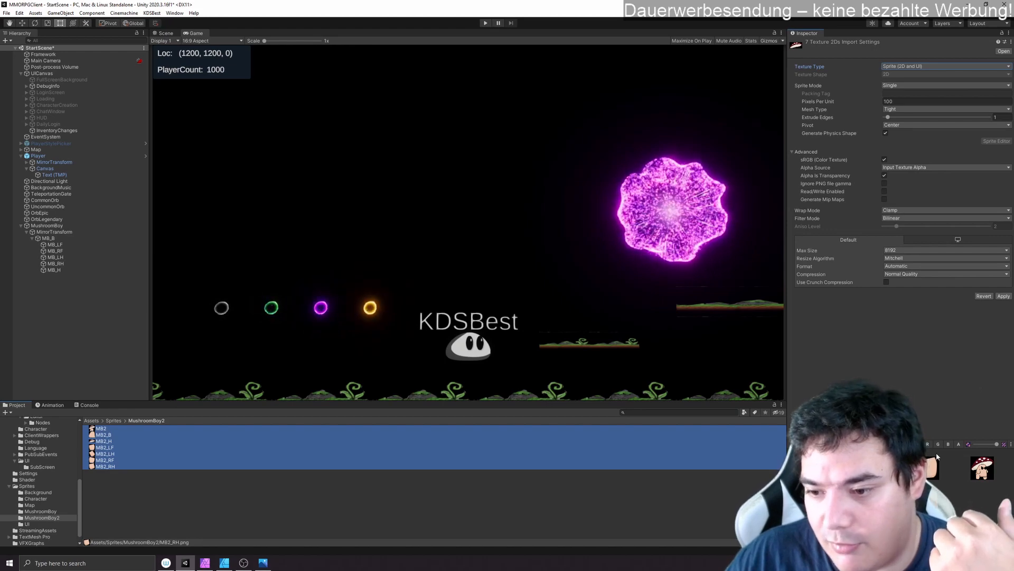
pyautogui.click(1003, 296)
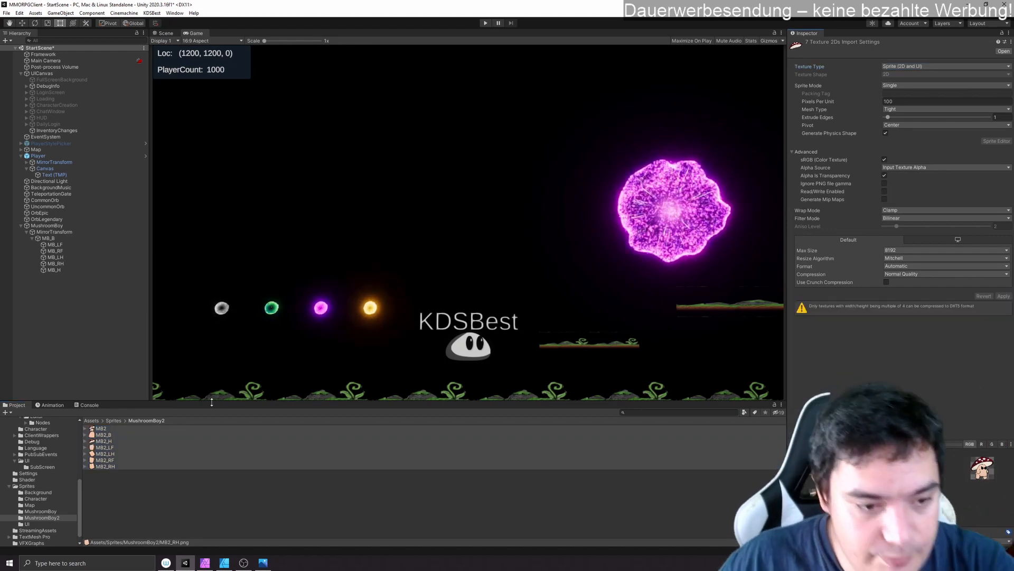
# - Delete the MushroomBoy object from the scene and create an empty root object with a reset transform
pyautogui.click(47, 226)
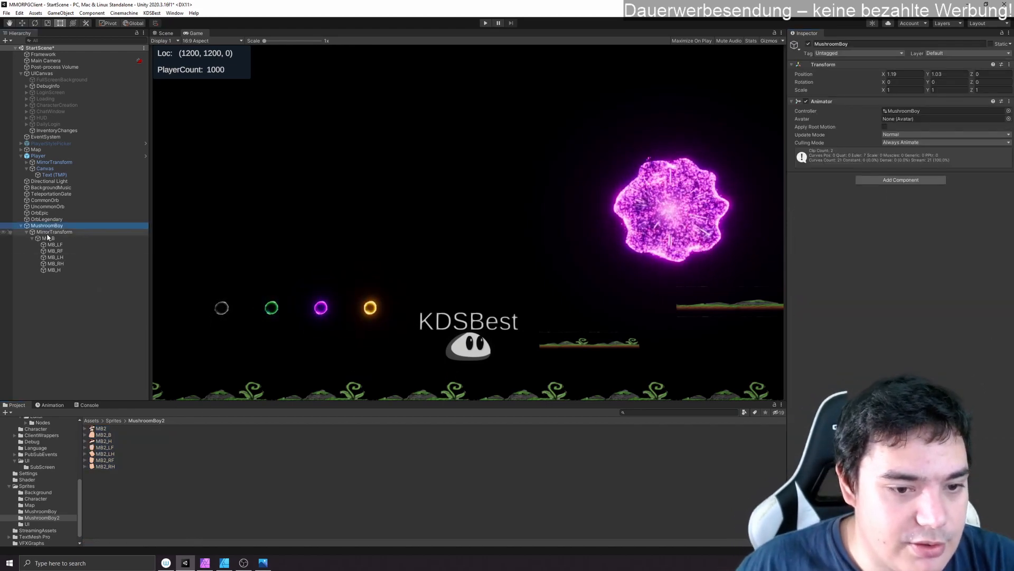
pyautogui.press('Delete')
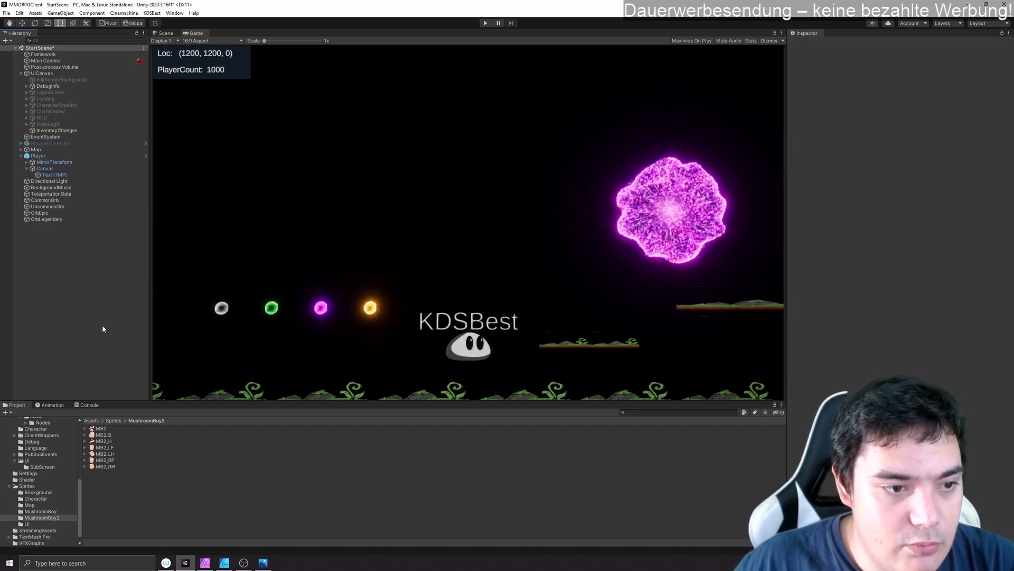
pyautogui.rightClick(52, 265)
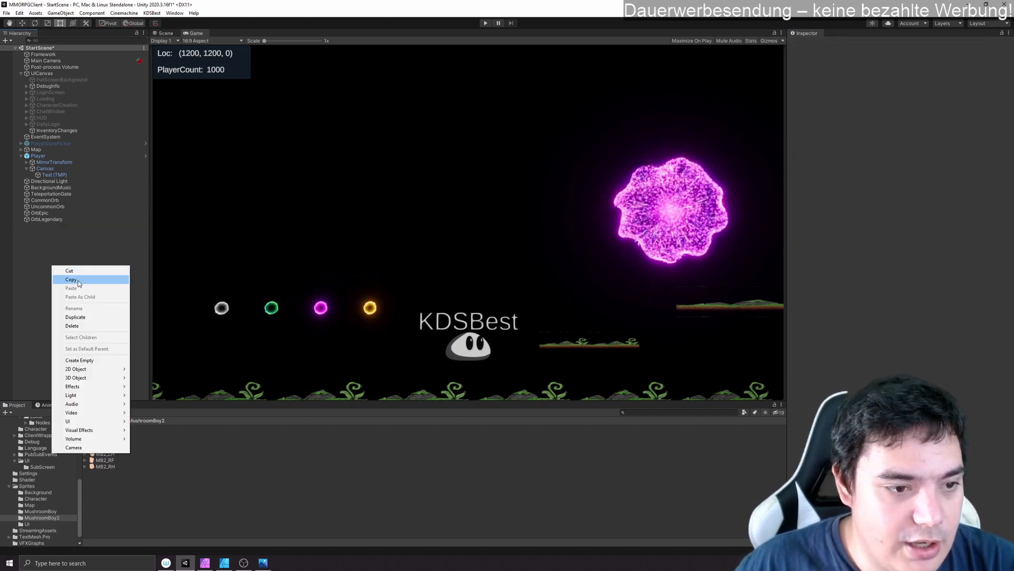
pyautogui.click(106, 360)
pyautogui.rightClick(865, 65)
pyautogui.click(871, 69)
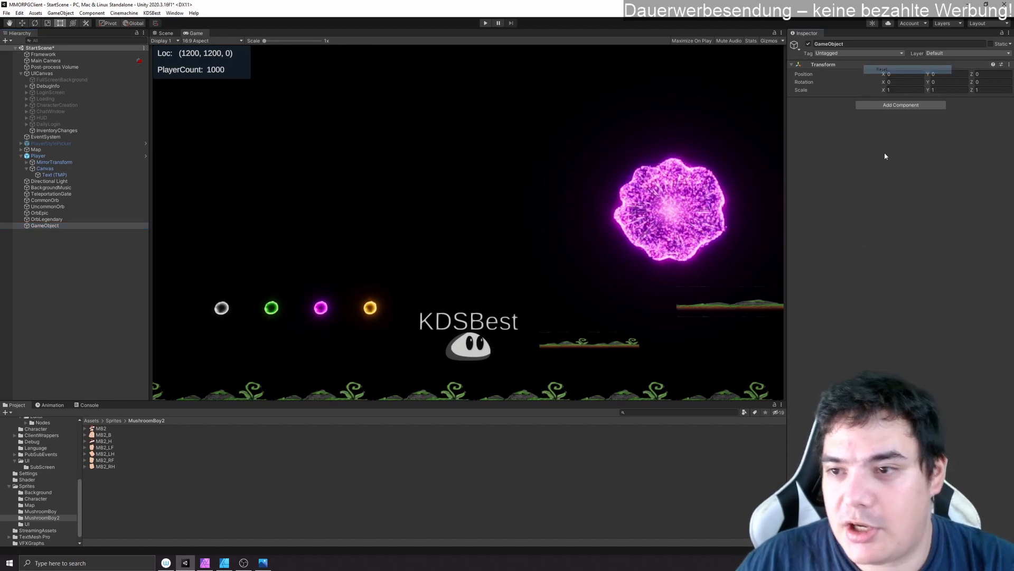
# - Rename the new empty root object MushroomBoy2
pyautogui.click(55, 225)
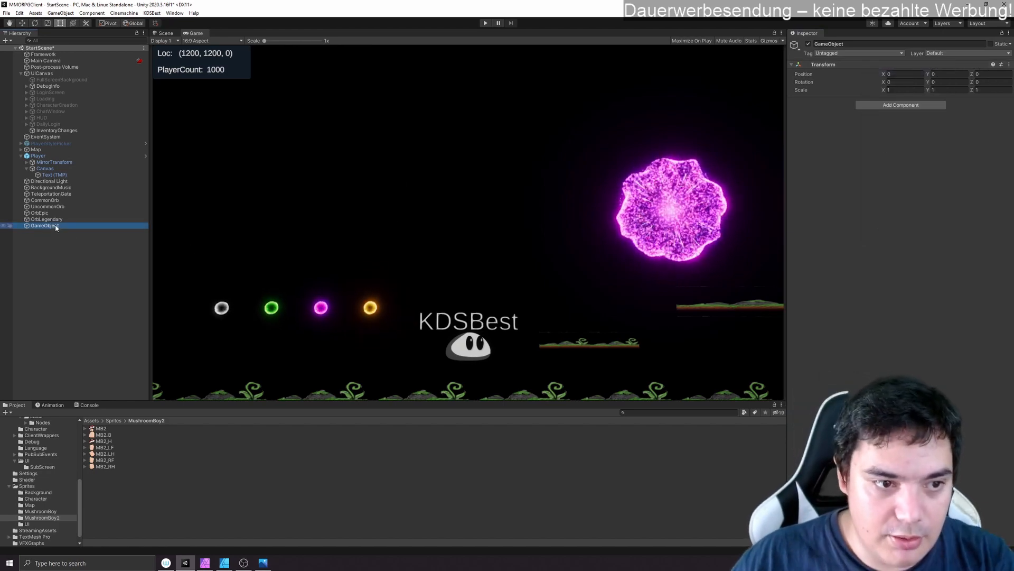
pyautogui.write('Mushro')
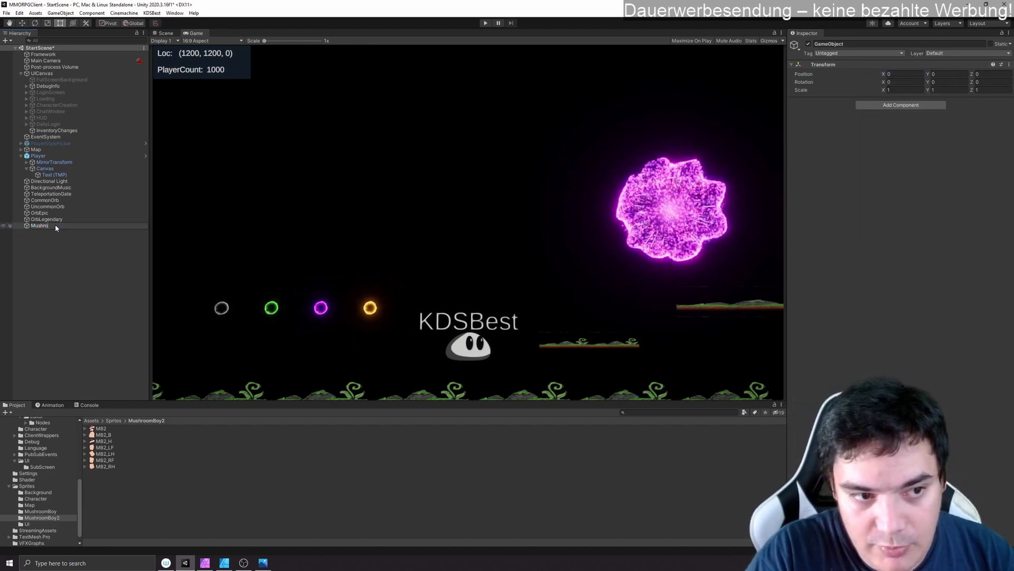
pyautogui.write('om')
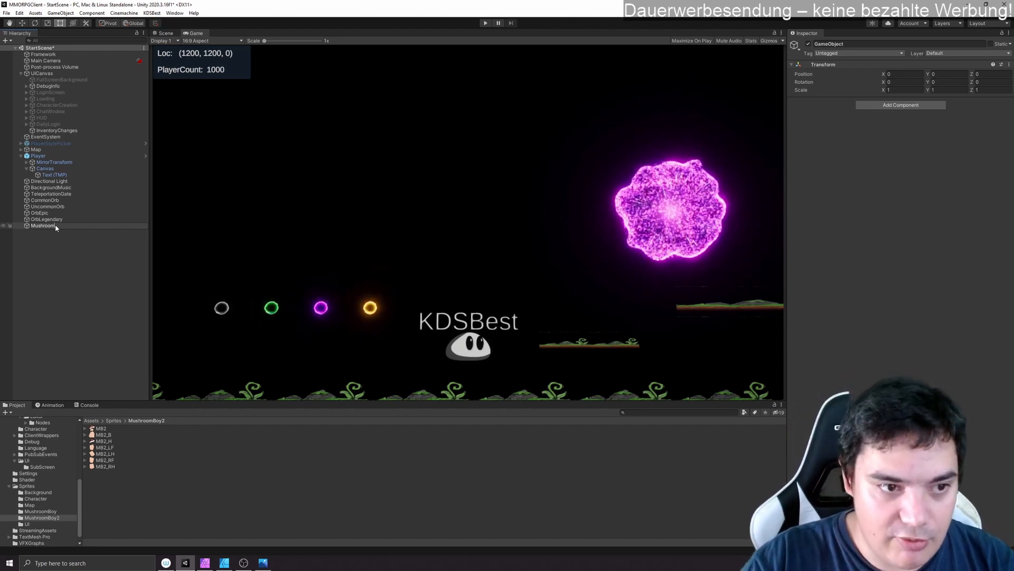
pyautogui.write('Boy2')
pyautogui.press('Return')
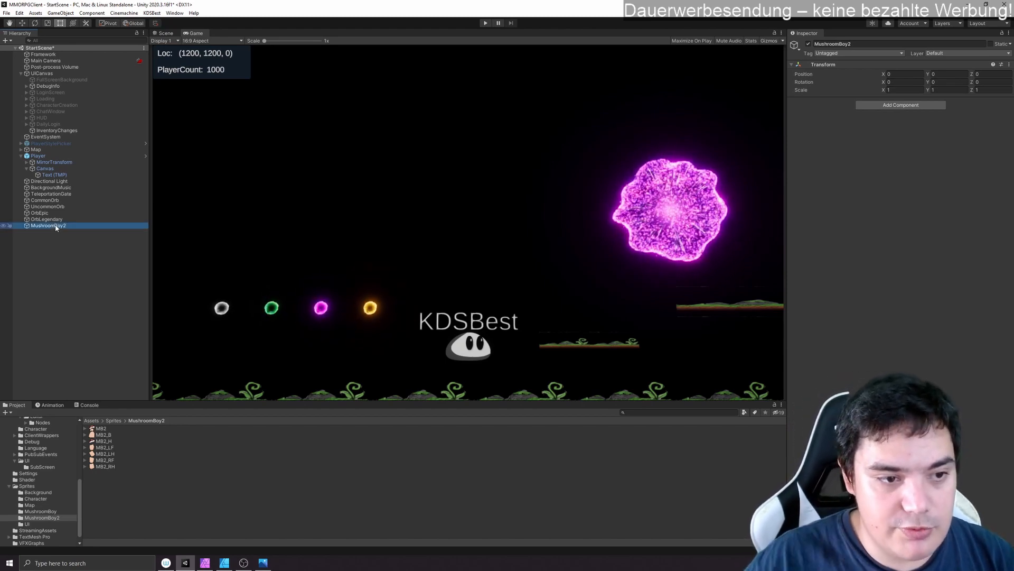
# - Create an empty child object named MirrorTransform under MushroomBoy2
pyautogui.rightClick(56, 226)
pyautogui.click(99, 319)
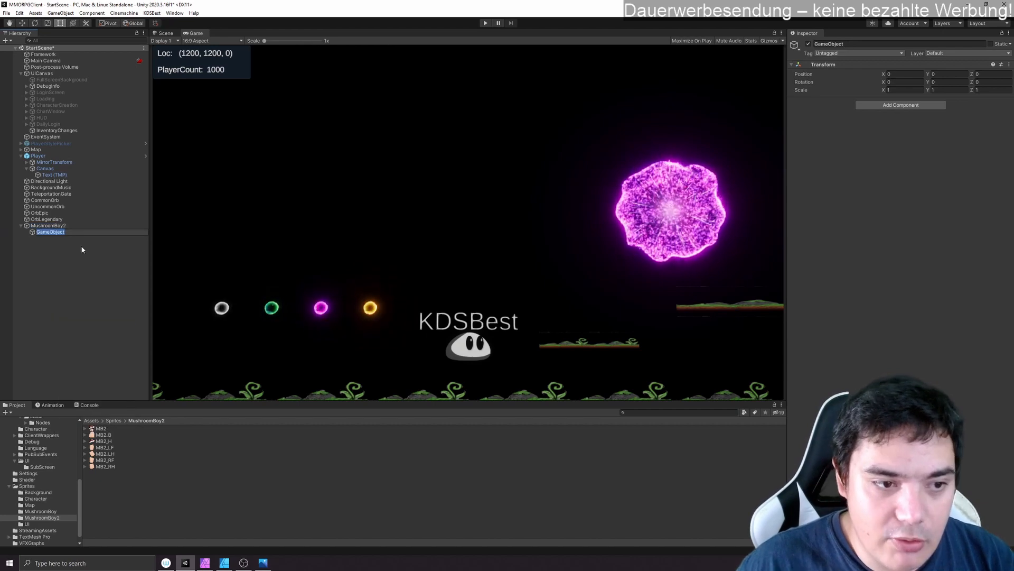
pyautogui.write('Mirror')
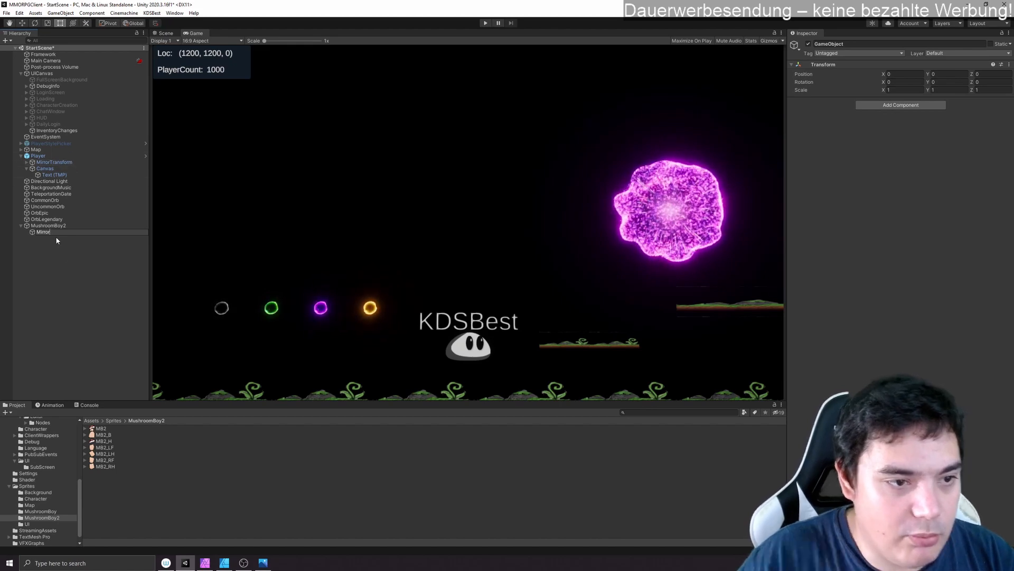
pyautogui.write('Transform')
pyautogui.press('Return')
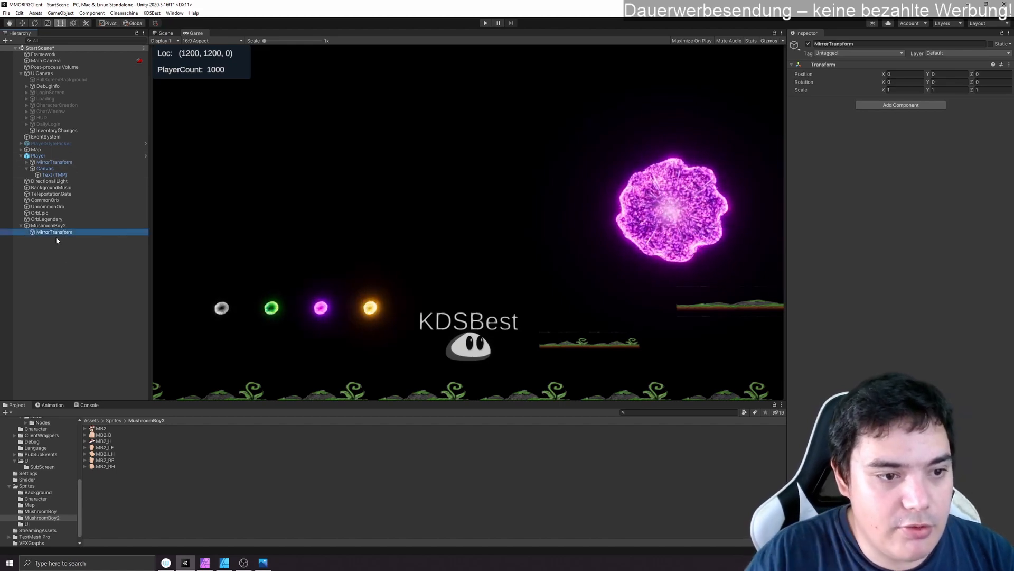
pyautogui.click(48, 225)
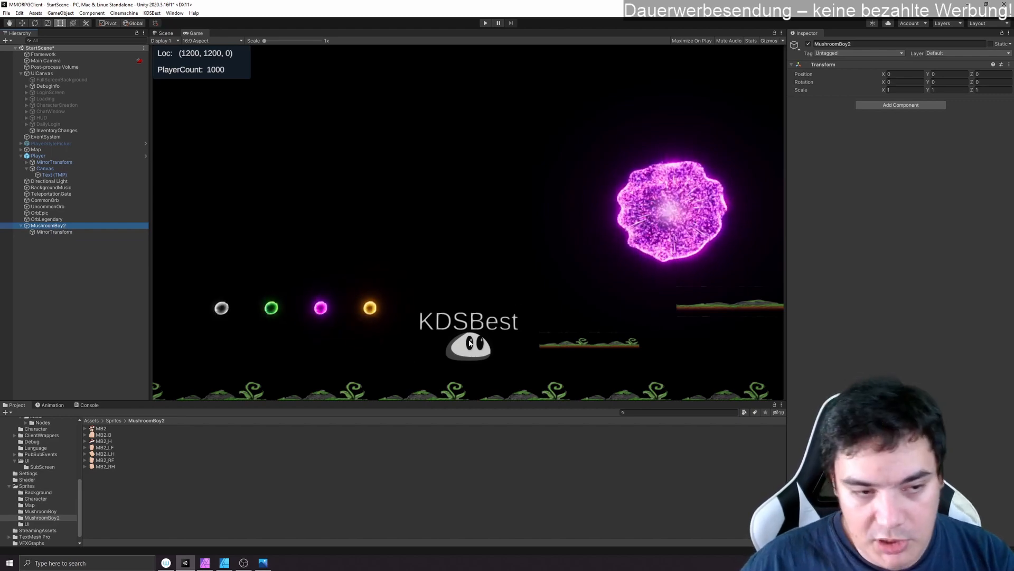
# - Add the complete MB2 sprite as a child of MirrorTransform and frame MushroomBoy2 in the Scene view
pyautogui.click(72, 233)
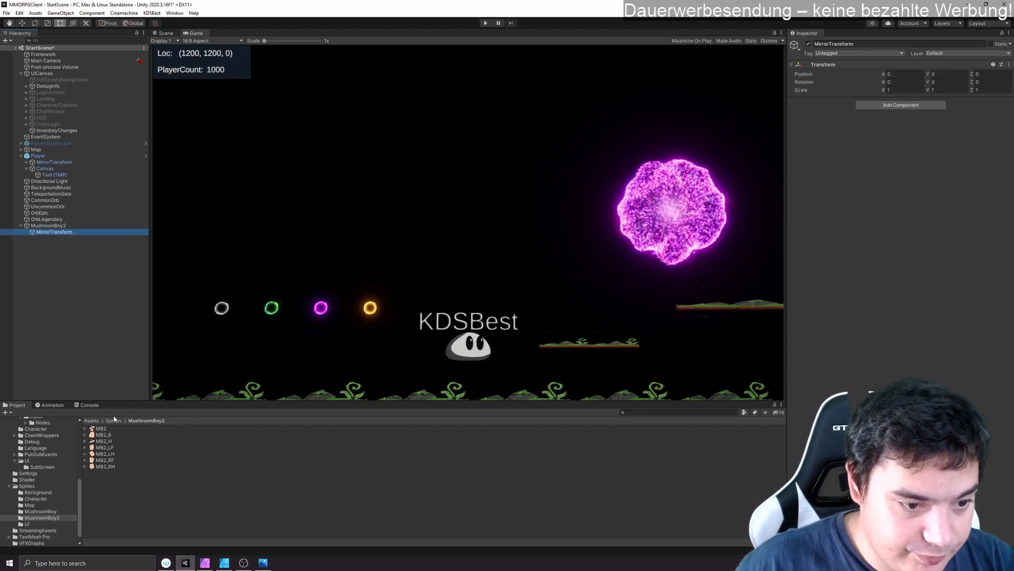
pyautogui.moveTo(101, 429); pyautogui.dragTo(67, 231)
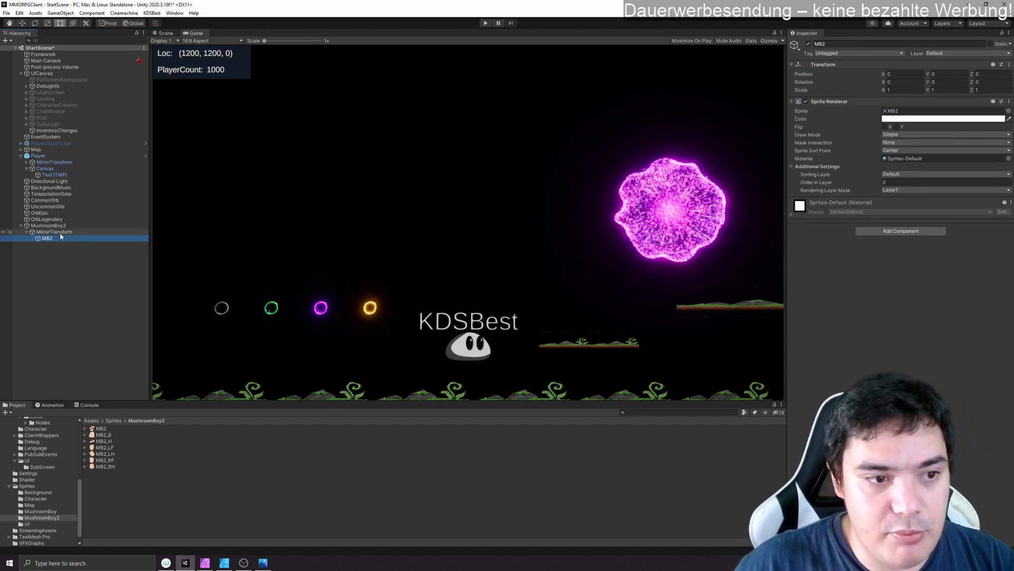
pyautogui.click(53, 225)
pyautogui.click(165, 33)
pyautogui.press('f')
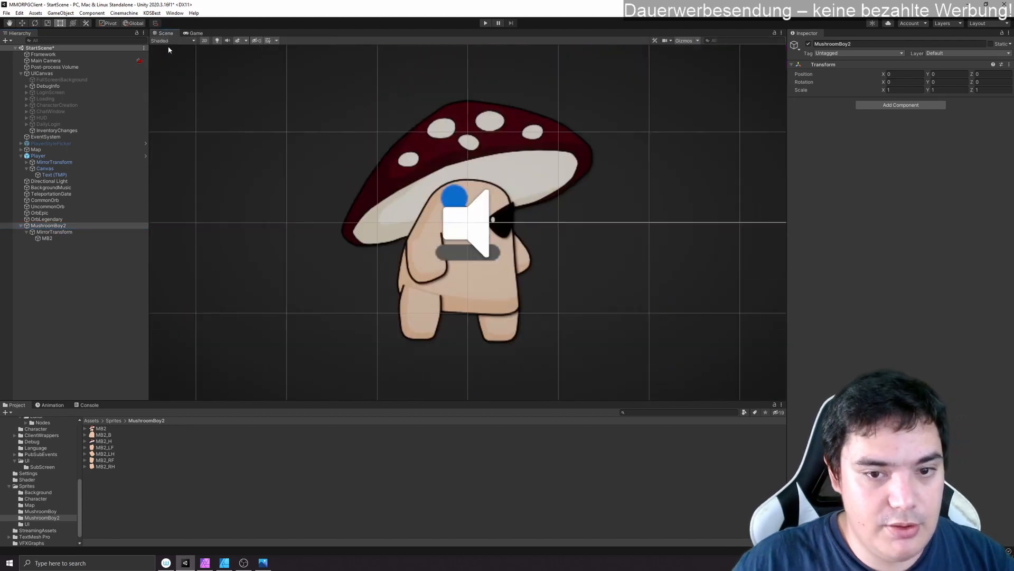
pyautogui.scroll(-3, 609, 199)
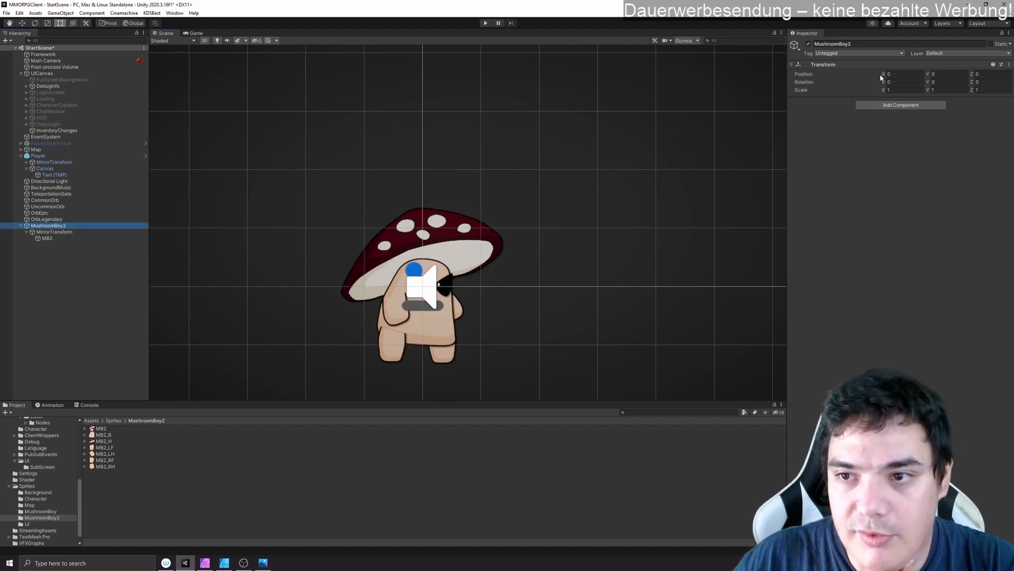
# - Move the MushroomBoy2 root object to about X -4.01, away from the other scene objects
pyautogui.moveTo(882, 75); pyautogui.dragTo(854, 88)
pyautogui.moveTo(371, 233); pyautogui.dragTo(697, 173)
pyautogui.scroll(1, 598, 215)
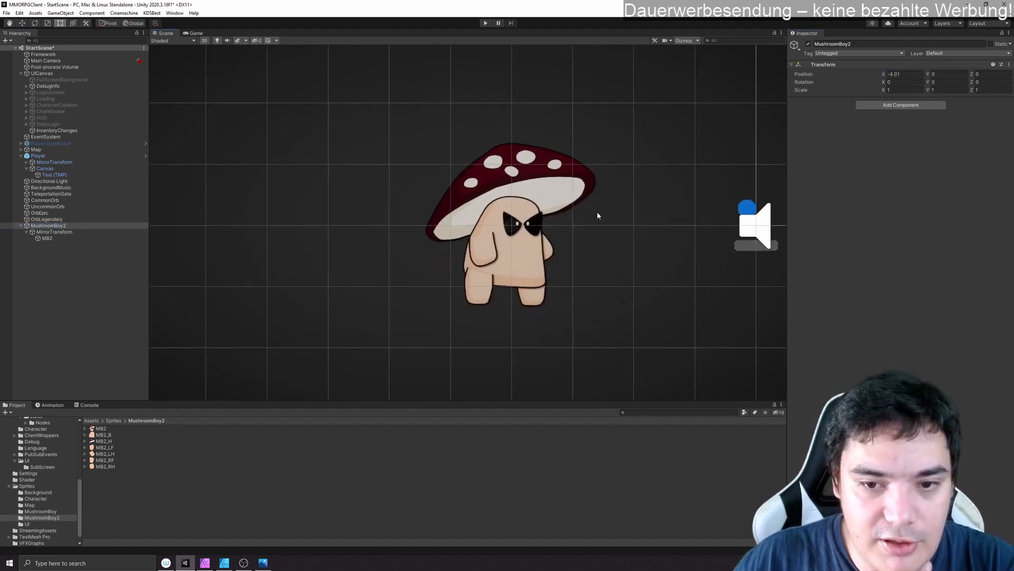
pyautogui.scroll(3, 597, 217)
# - Lower the MB2 sprite's color alpha to about 45 so it serves as a faint placement reference
pyautogui.click(74, 238)
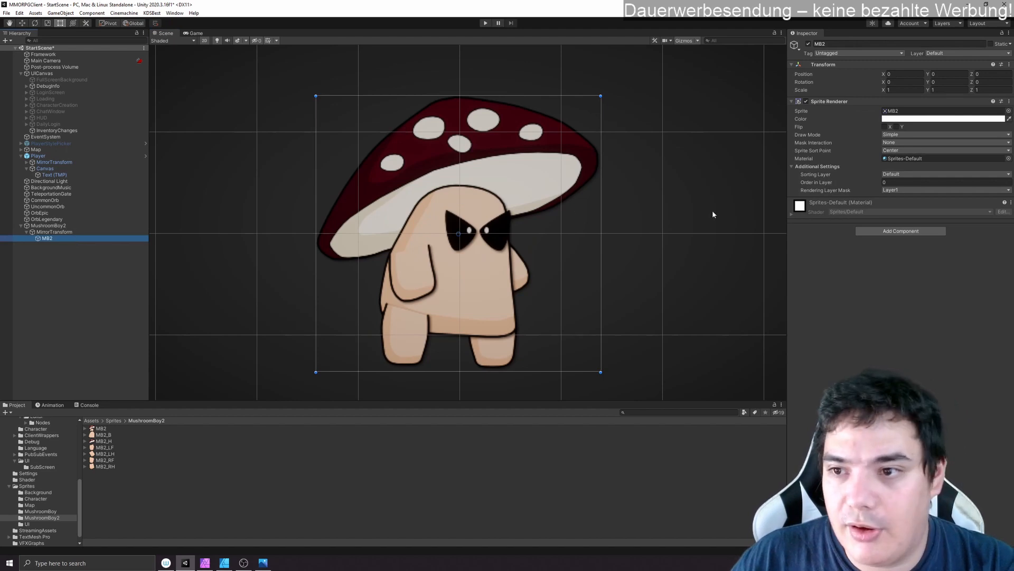
pyautogui.click(897, 120)
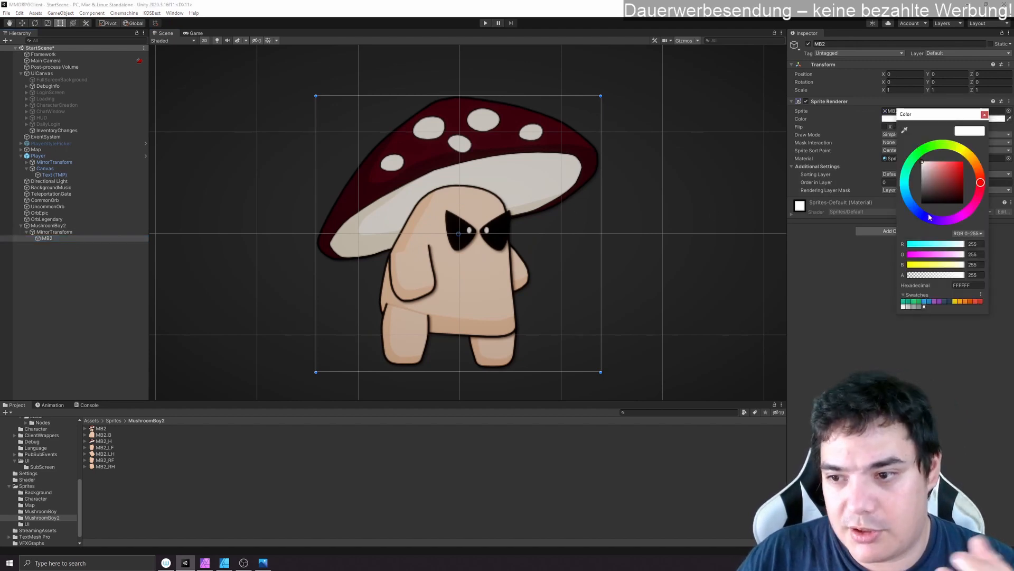
pyautogui.moveTo(940, 276); pyautogui.dragTo(919, 274)
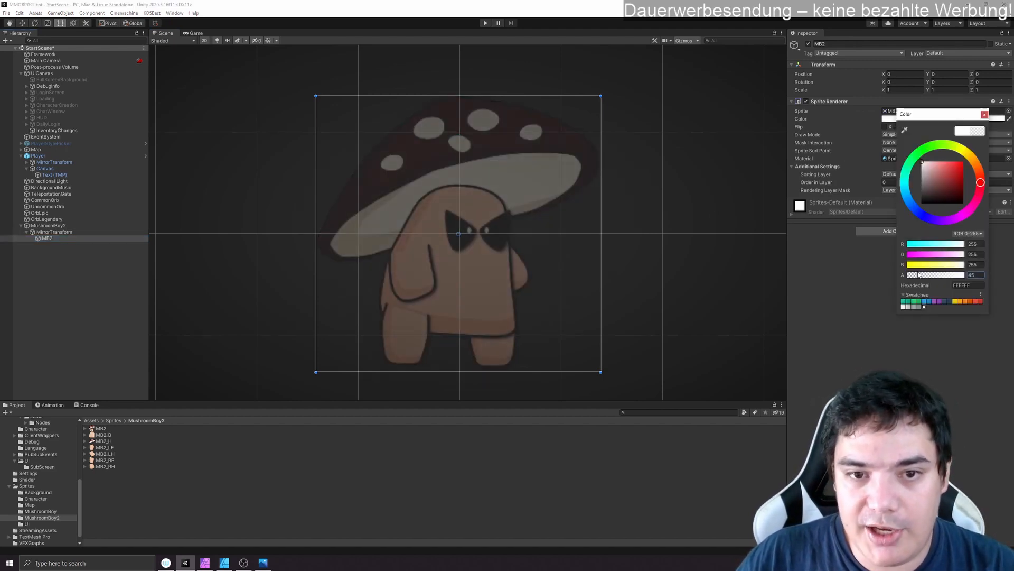
# - Add the MB2_H sprite under MirrorTransform, reset its transform and align it with the reference cap at about (0.008, 0.521)
pyautogui.moveTo(106, 441); pyautogui.dragTo(119, 359)
pyautogui.moveTo(64, 235); pyautogui.dragTo(64, 236)
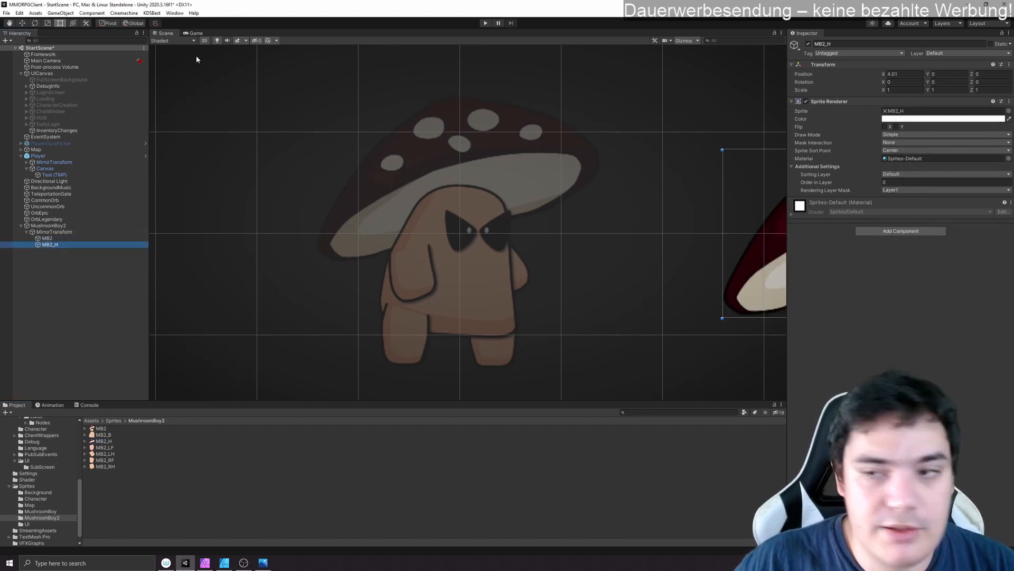
pyautogui.rightClick(887, 66)
pyautogui.click(905, 72)
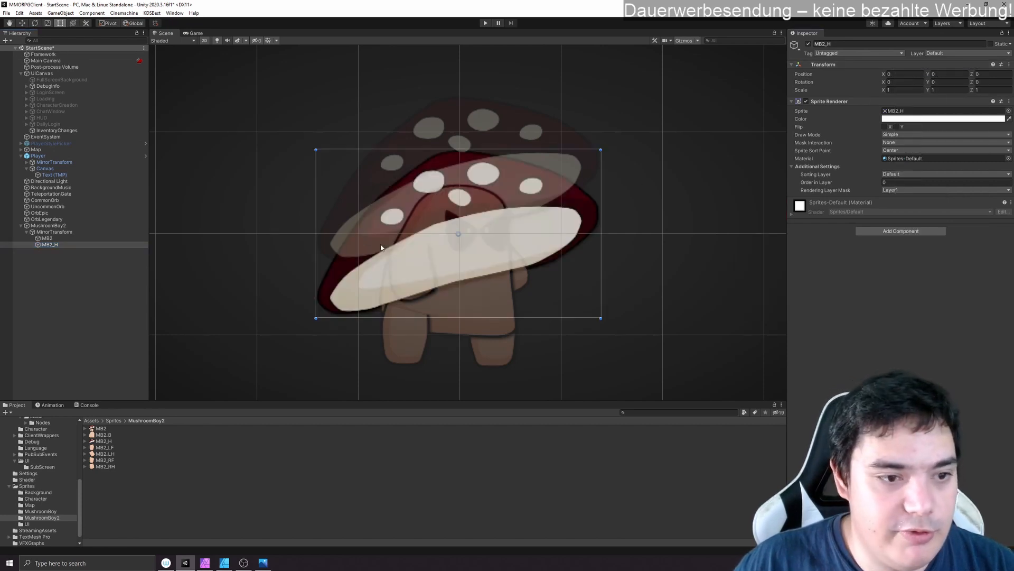
pyautogui.moveTo(391, 244); pyautogui.dragTo(388, 197)
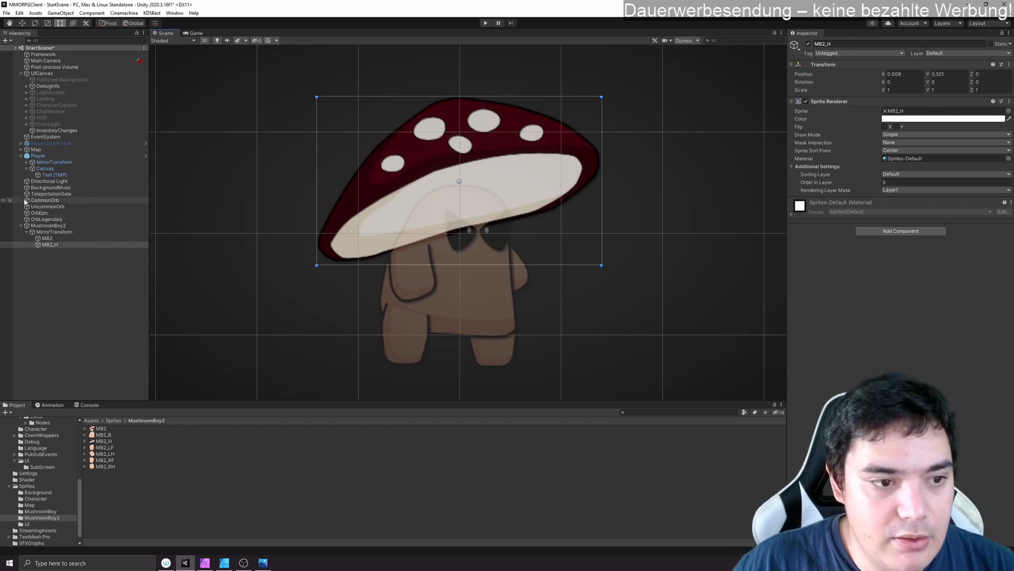
# - Add the MB2_B sprite under MirrorTransform, reset its transform and align it with the reference body at about (-0.094, -0.298)
pyautogui.moveTo(104, 436); pyautogui.dragTo(60, 243)
pyautogui.rightClick(885, 64)
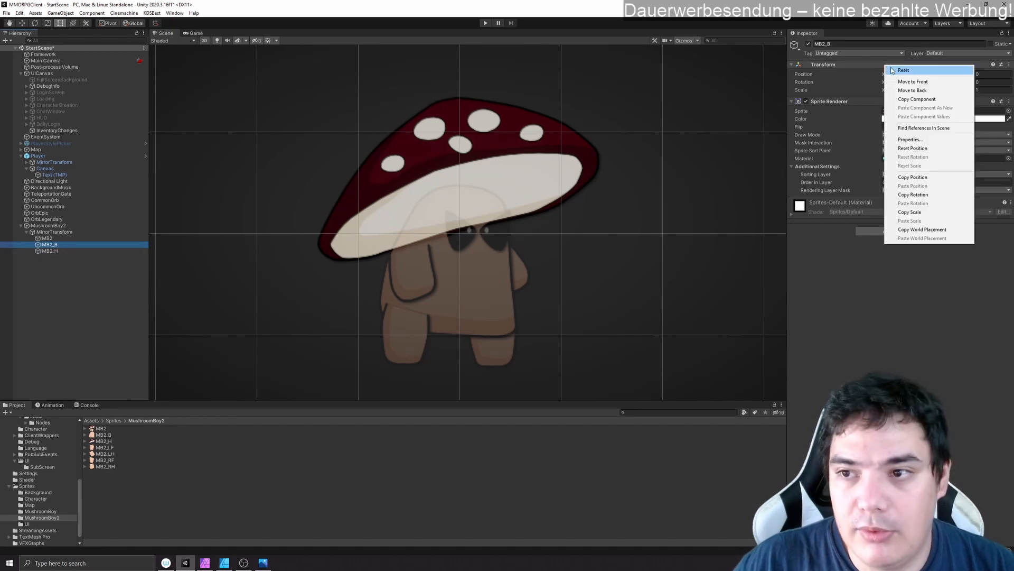
pyautogui.click(901, 70)
pyautogui.moveTo(455, 271); pyautogui.dragTo(448, 300)
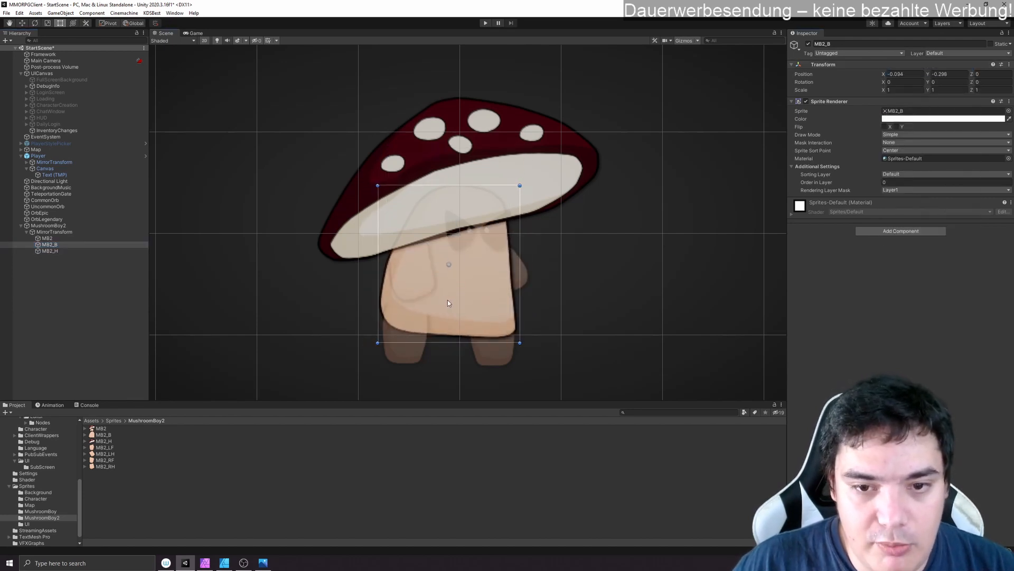
# - Set the MB2_H cap sprite's Order in Layer to -1 so it renders behind the body
pyautogui.click(62, 250)
pyautogui.click(895, 182)
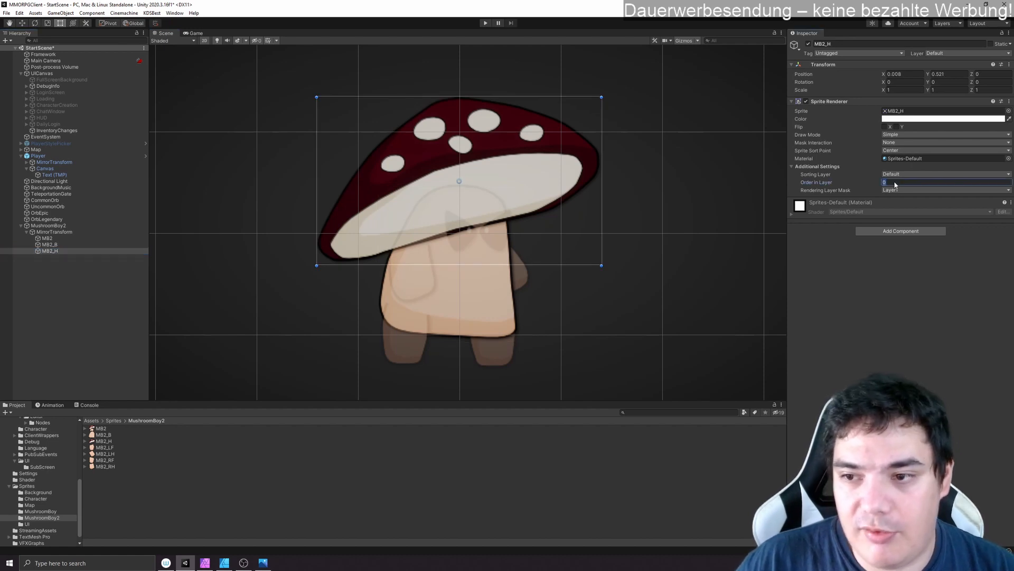
pyautogui.write('-1')
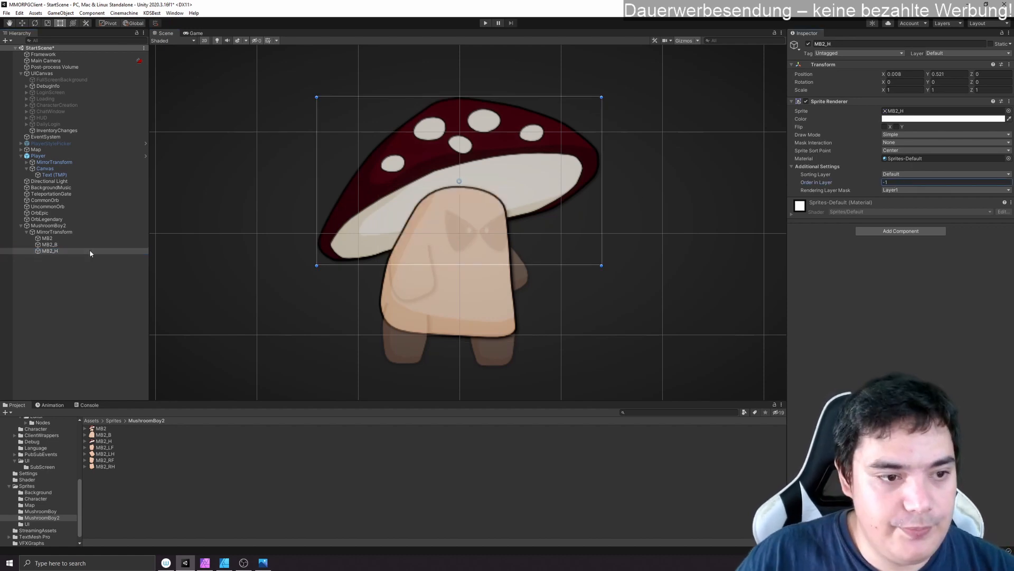
pyautogui.click(64, 245)
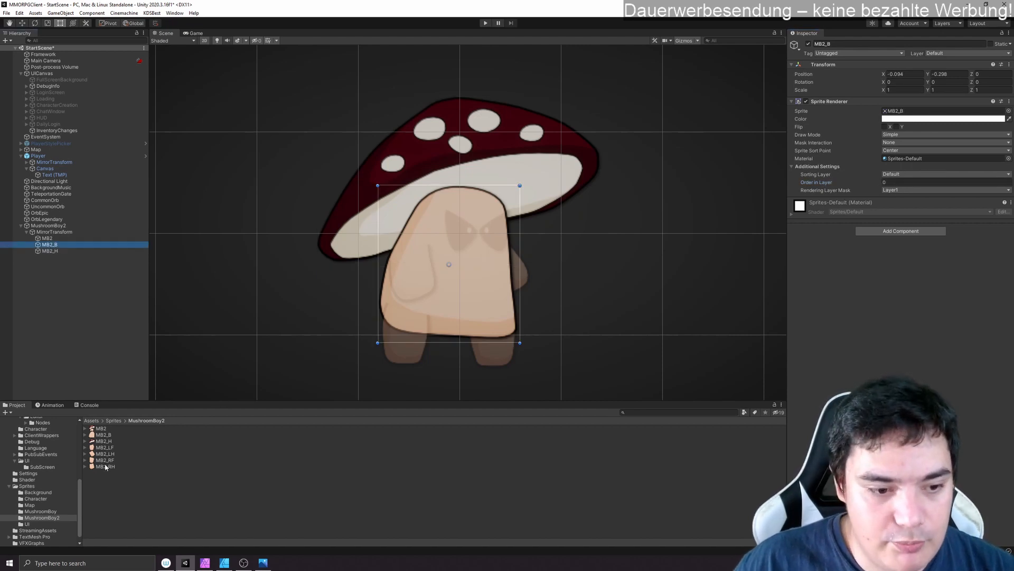
# - Add MB2_RF under MirrorTransform with a reset transform, align it with the reference foot at about (-0.505, -0.998) and set Order in Layer to 1
pyautogui.moveTo(109, 460); pyautogui.dragTo(54, 233)
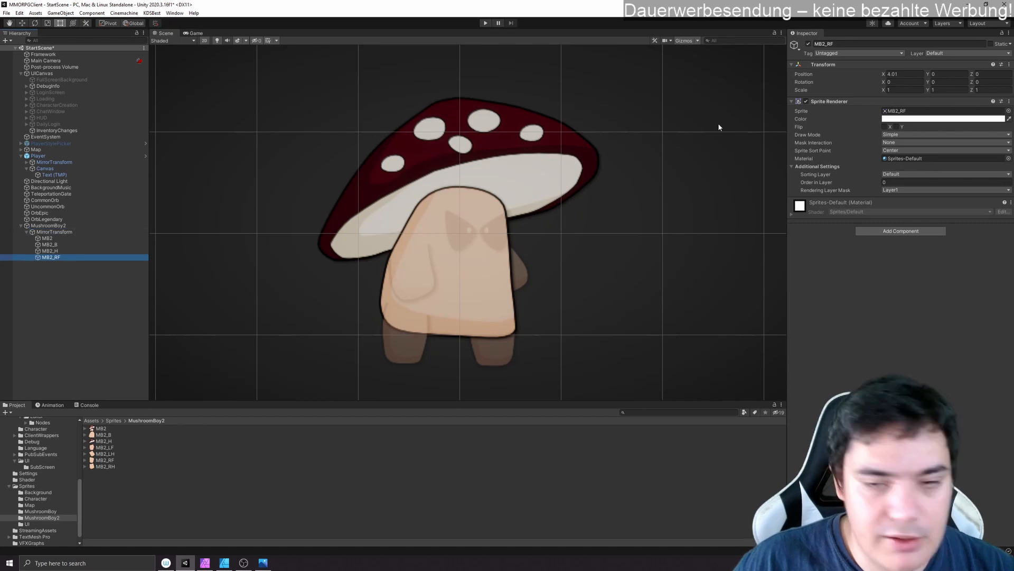
pyautogui.rightClick(887, 65)
pyautogui.click(901, 70)
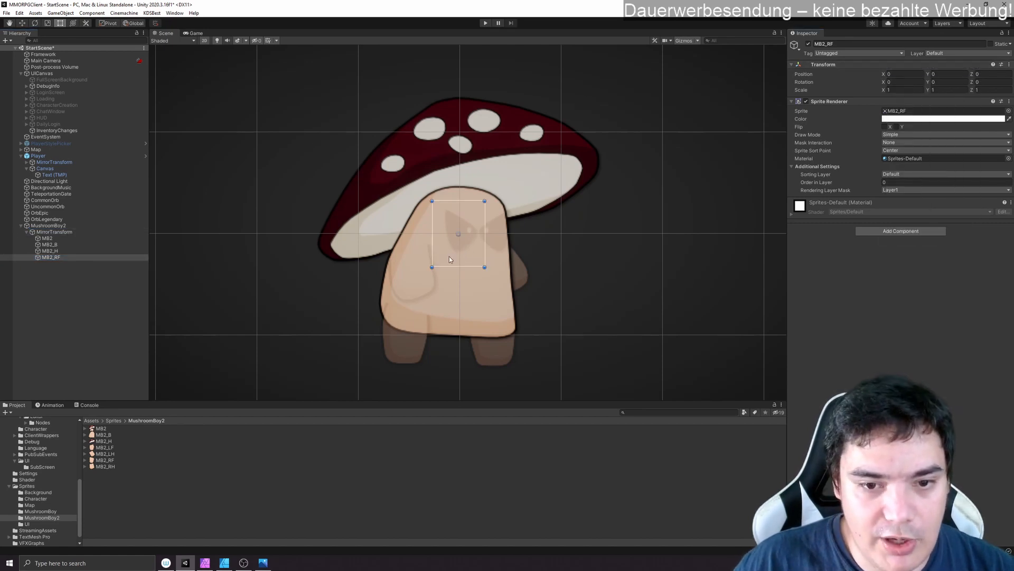
pyautogui.moveTo(451, 243); pyautogui.dragTo(402, 349)
pyautogui.click(909, 182)
pyautogui.write('1')
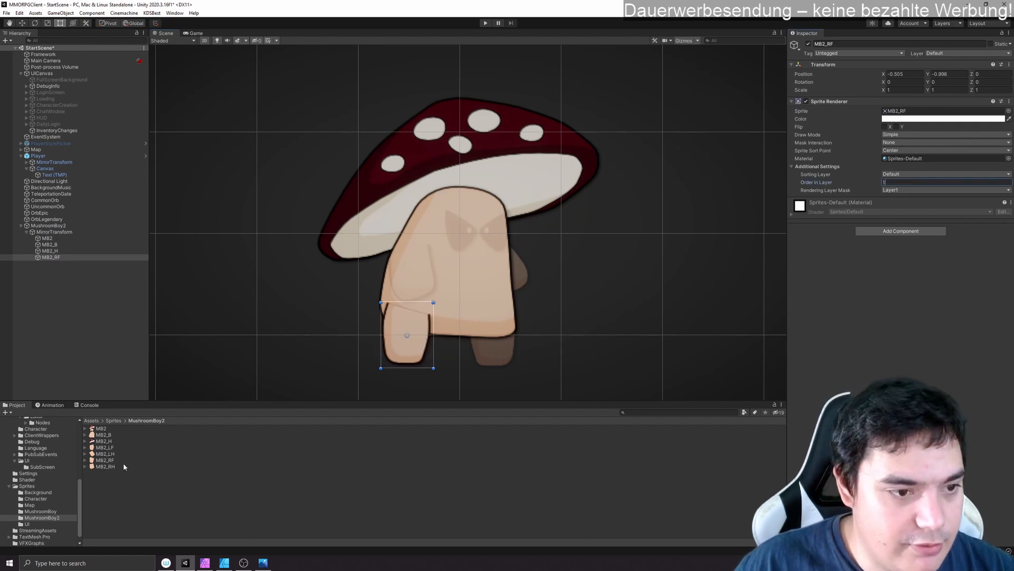
# - Add MB2_LF under MirrorTransform with a reset transform, align it with the other foot at about (0.333, -1.026) and set Order in Layer to -1
pyautogui.moveTo(110, 450); pyautogui.dragTo(74, 233)
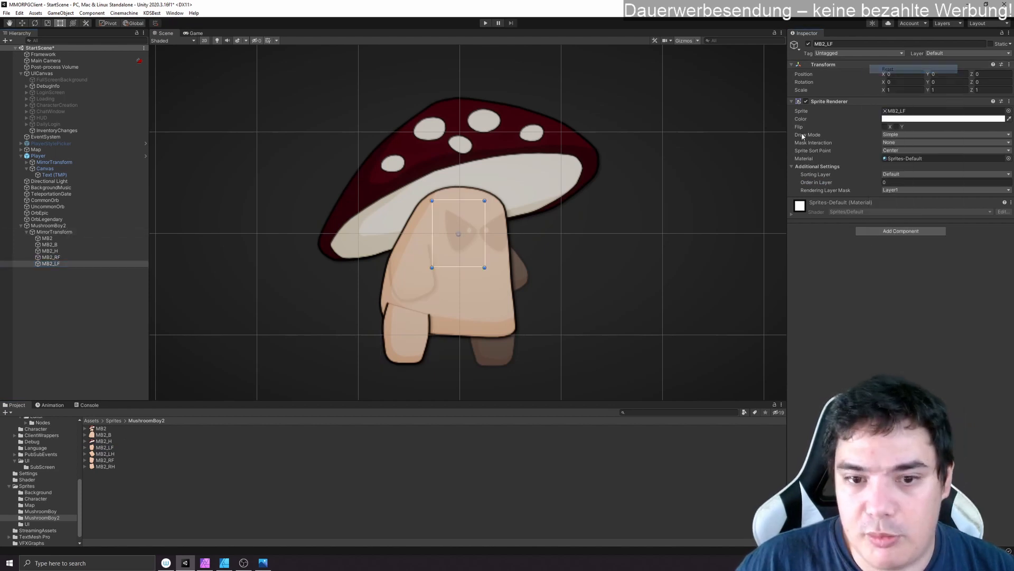
pyautogui.moveTo(448, 249); pyautogui.dragTo(483, 361)
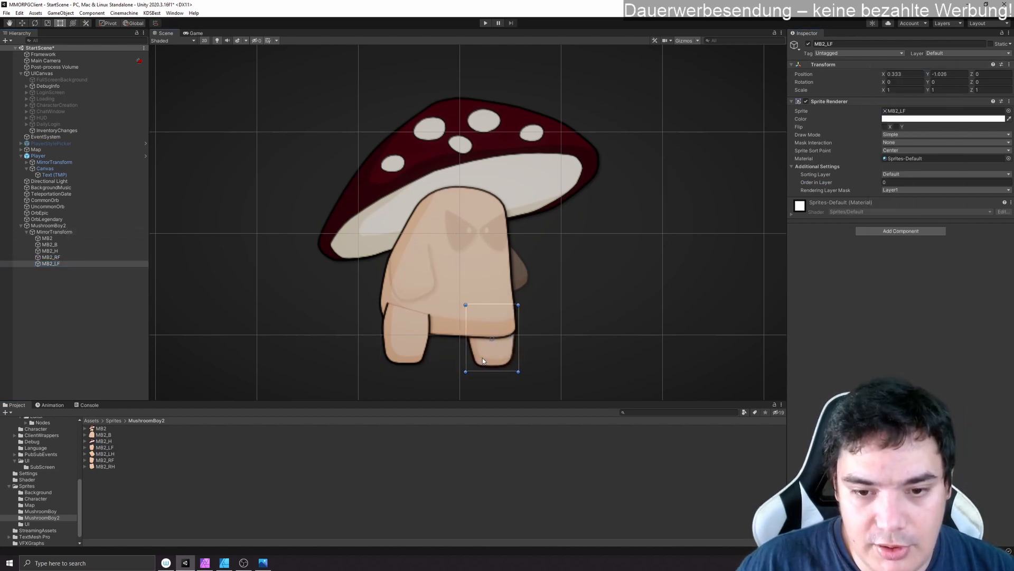
pyautogui.click(893, 183)
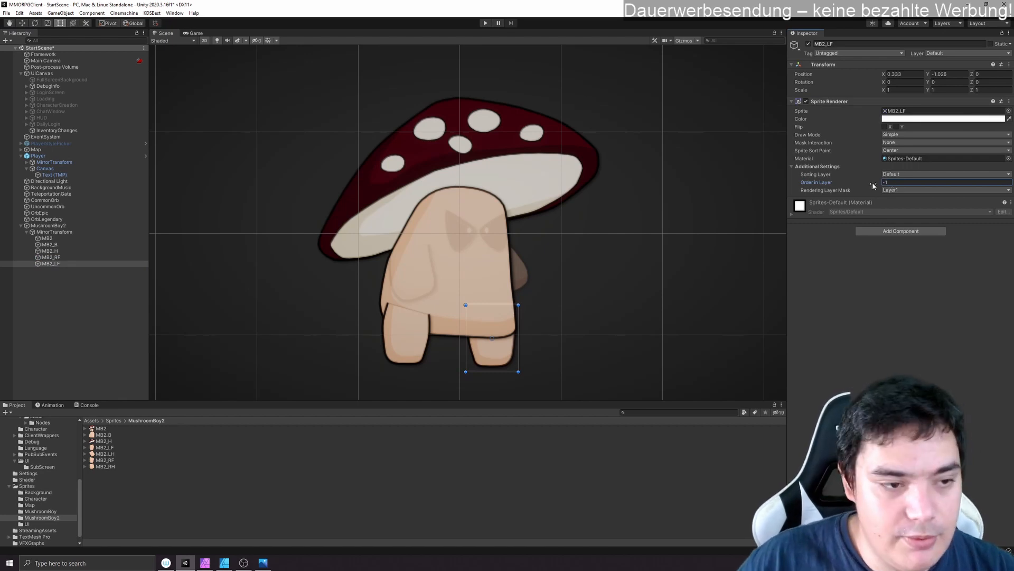
# - Add MB2_RH under MirrorTransform with a reset transform, align it with the reference's front hand and set its Order in Layer to 1
pyautogui.moveTo(111, 465); pyautogui.dragTo(105, 266)
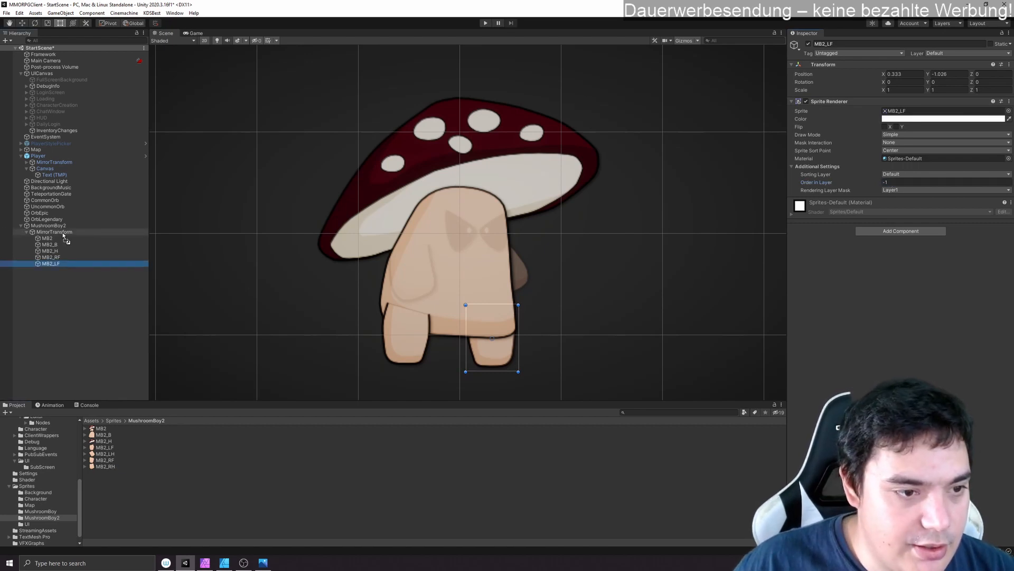
pyautogui.rightClick(867, 66)
pyautogui.click(881, 72)
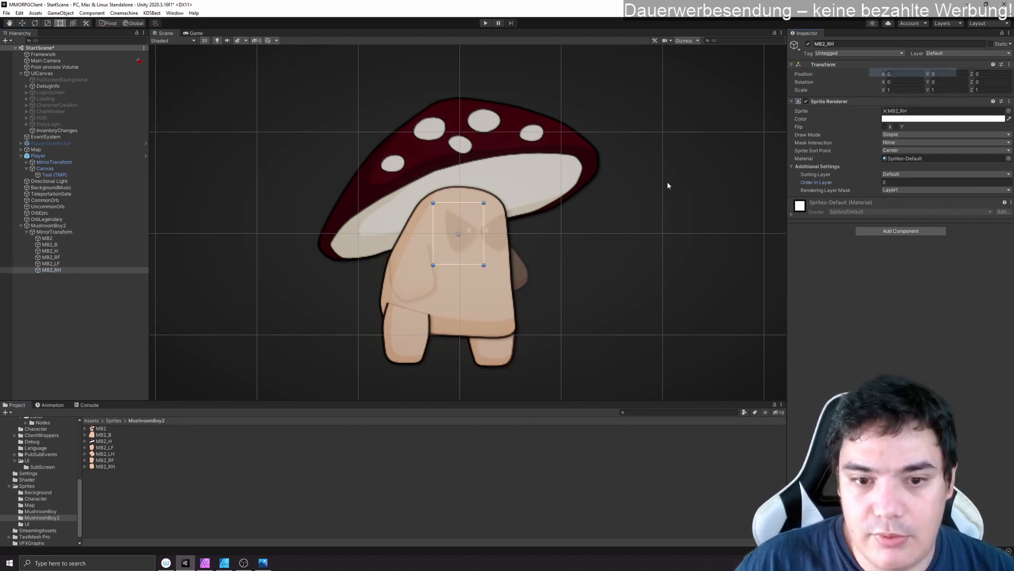
pyautogui.moveTo(459, 243); pyautogui.dragTo(404, 295)
pyautogui.click(894, 183)
pyautogui.write('1')
# - With MB2_B temporarily deactivated, add MB2_LH under MirrorTransform, reset it, set Order in Layer to -1 and align it at about (0.419, -0.384)
pyautogui.click(85, 245)
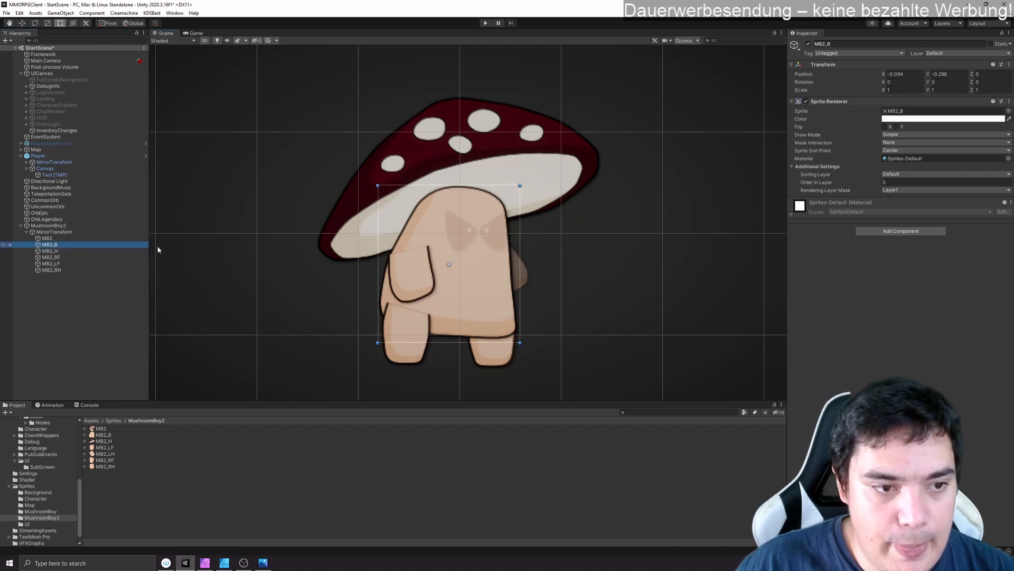
pyautogui.click(808, 44)
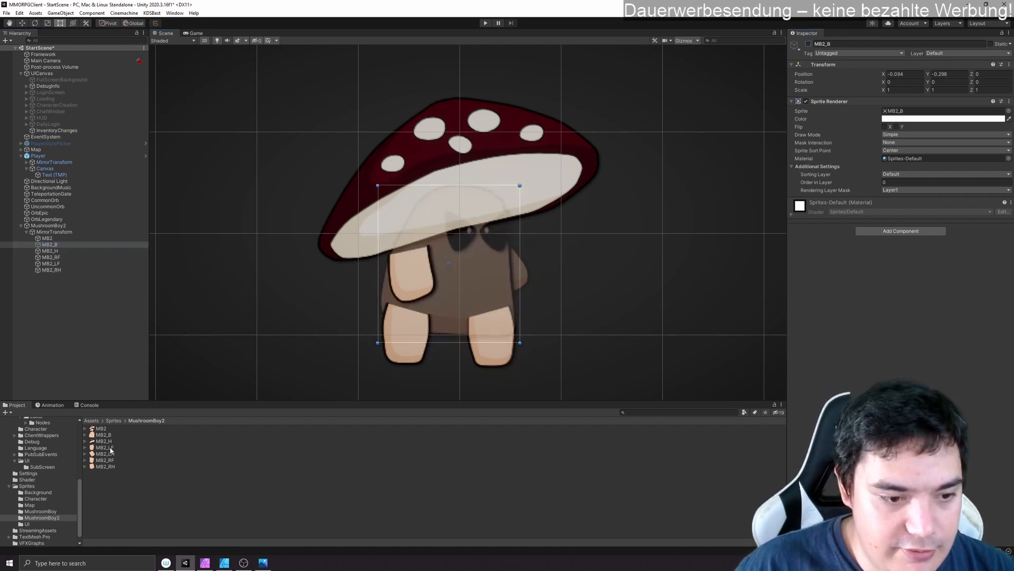
pyautogui.moveTo(111, 449); pyautogui.dragTo(55, 232)
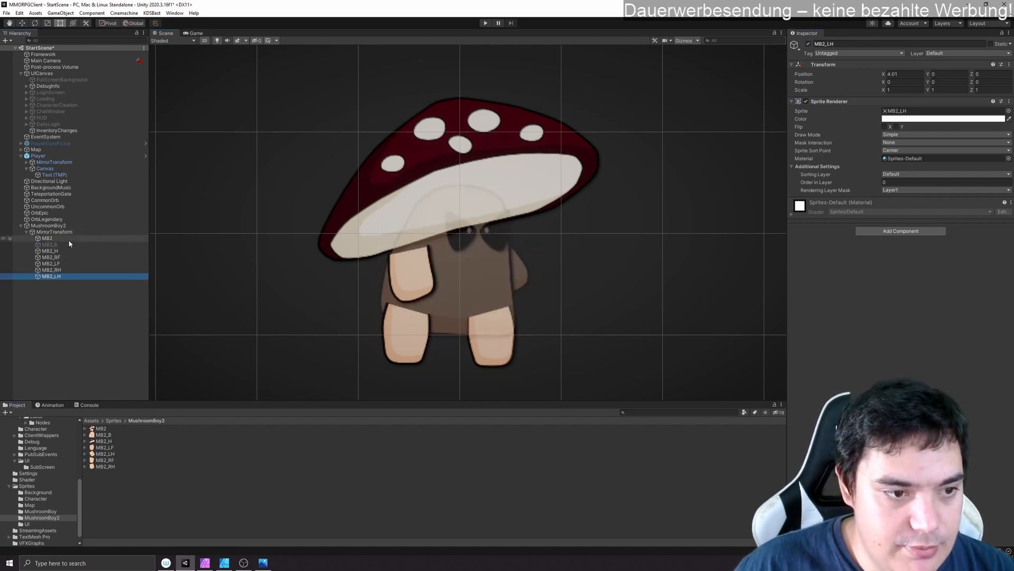
pyautogui.rightClick(875, 69)
pyautogui.click(892, 73)
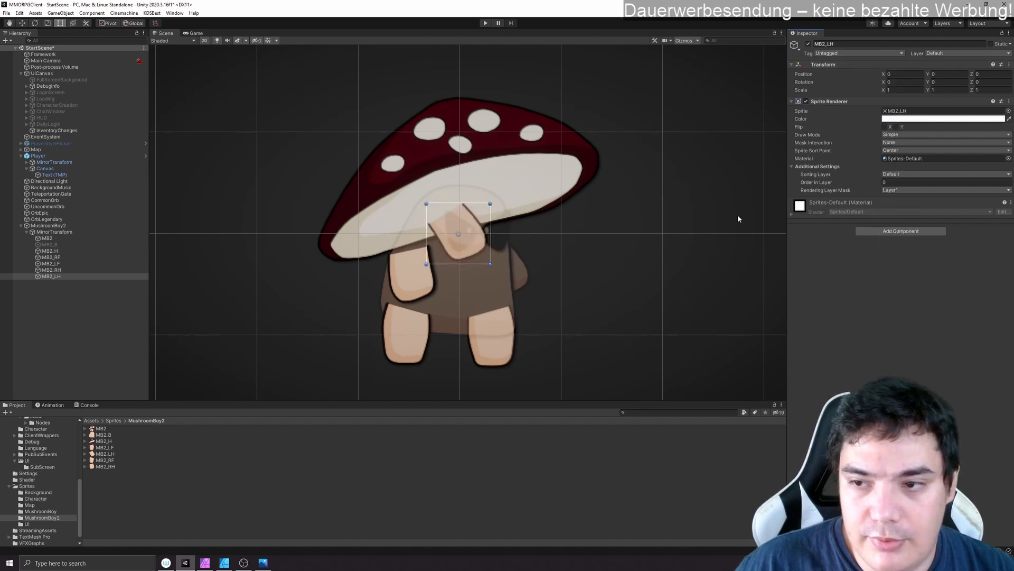
pyautogui.click(889, 182)
pyautogui.write('-1')
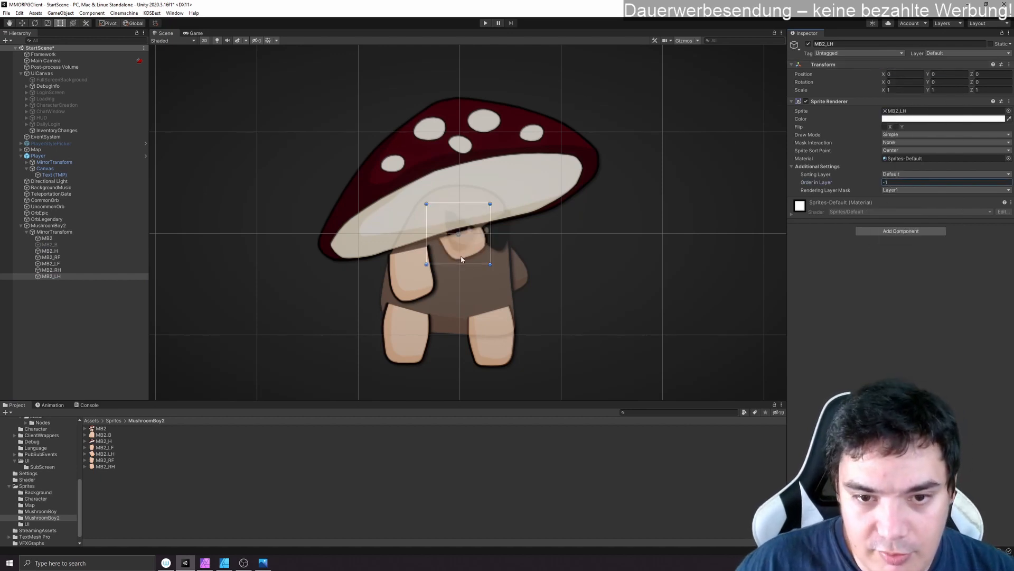
pyautogui.moveTo(461, 259); pyautogui.dragTo(503, 289)
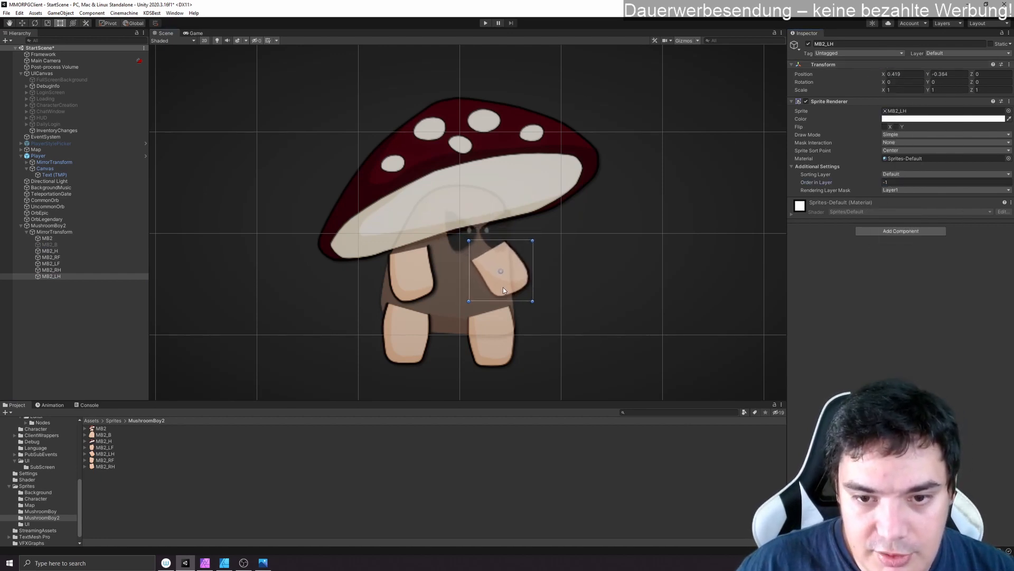
pyautogui.click(52, 244)
pyautogui.click(808, 43)
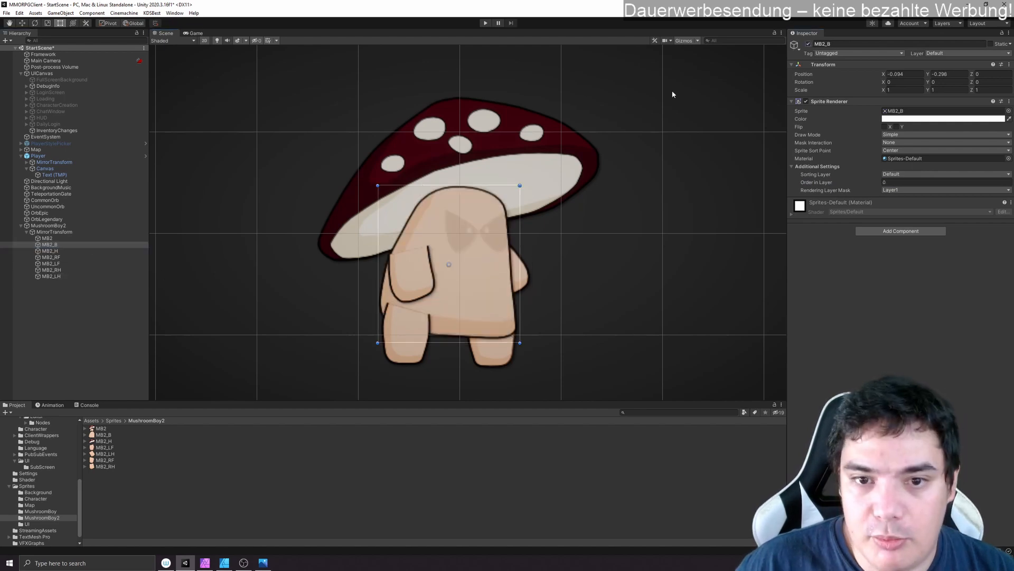
# - Delete the MB2 reference sprite object from MirrorTransform, leaving only the separate body parts
pyautogui.click(60, 239)
pyautogui.click(808, 44)
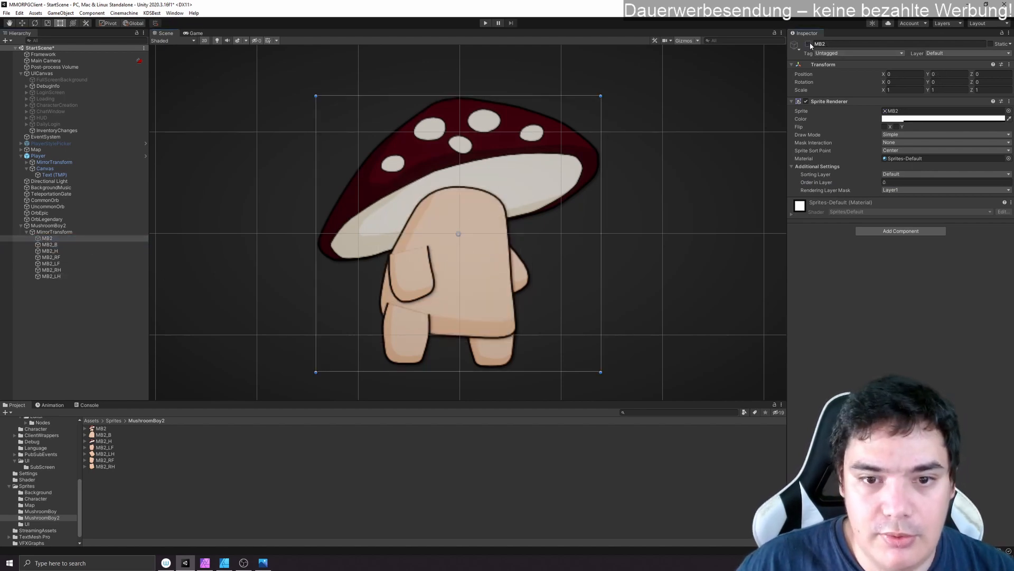
pyautogui.press('Delete')
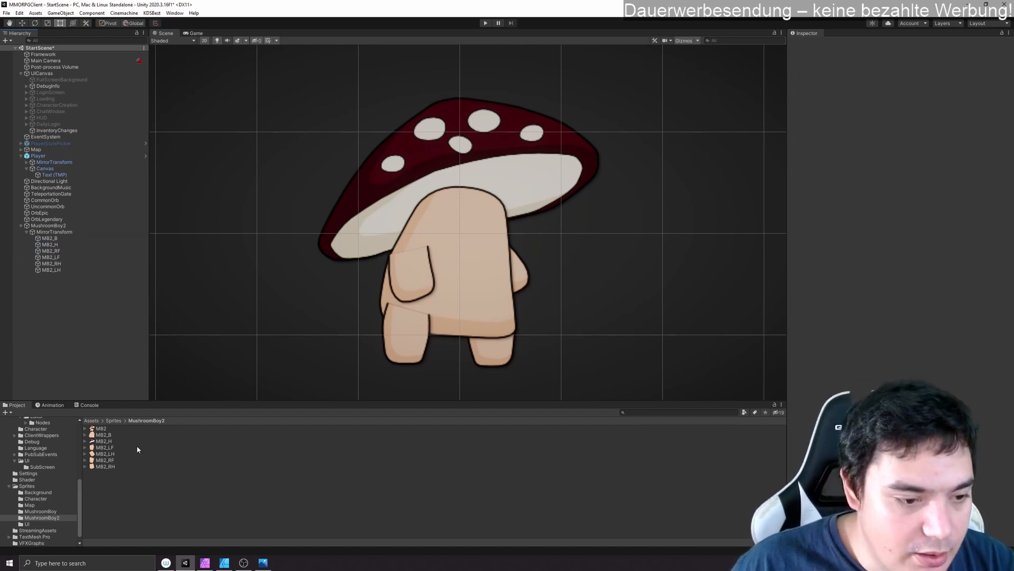
# - Add the Eyes2 sprite from Sprites/Character under MirrorTransform, reset its transform and place it on the face at about (0.223, -0.008)
pyautogui.scroll(-1, 40, 493)
pyautogui.click(36, 491)
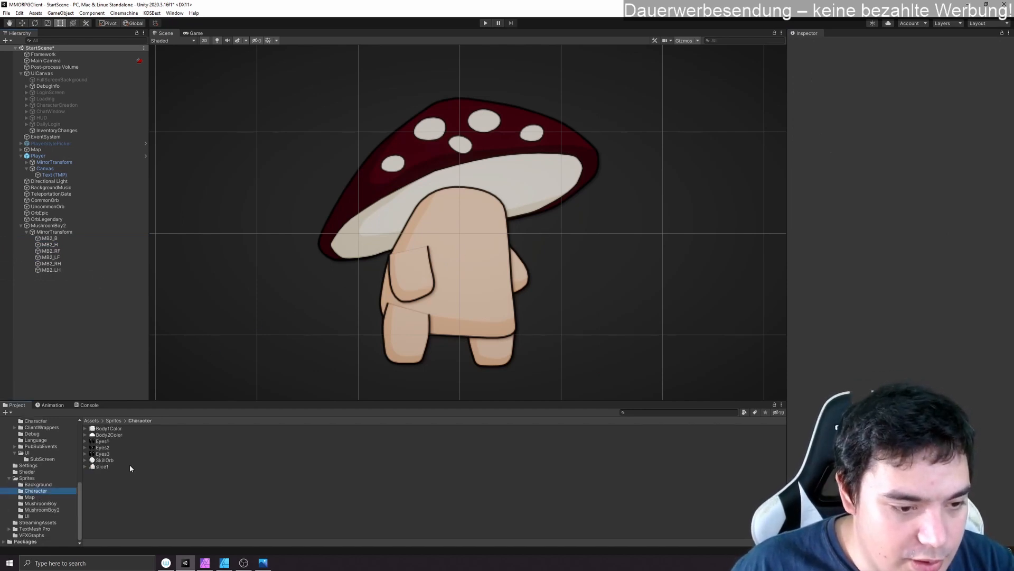
pyautogui.click(103, 442)
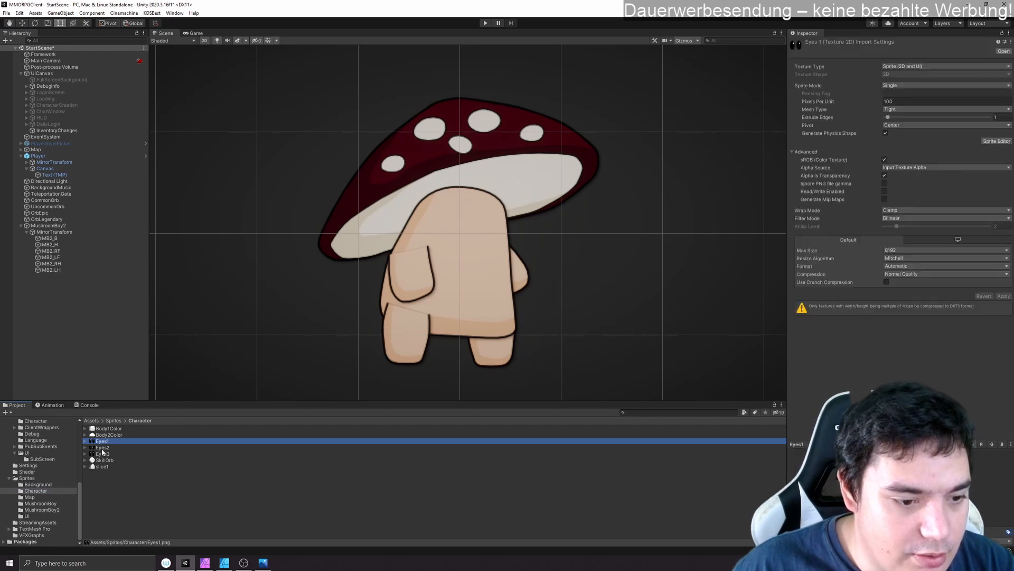
pyautogui.click(102, 448)
pyautogui.moveTo(102, 447); pyautogui.dragTo(58, 235)
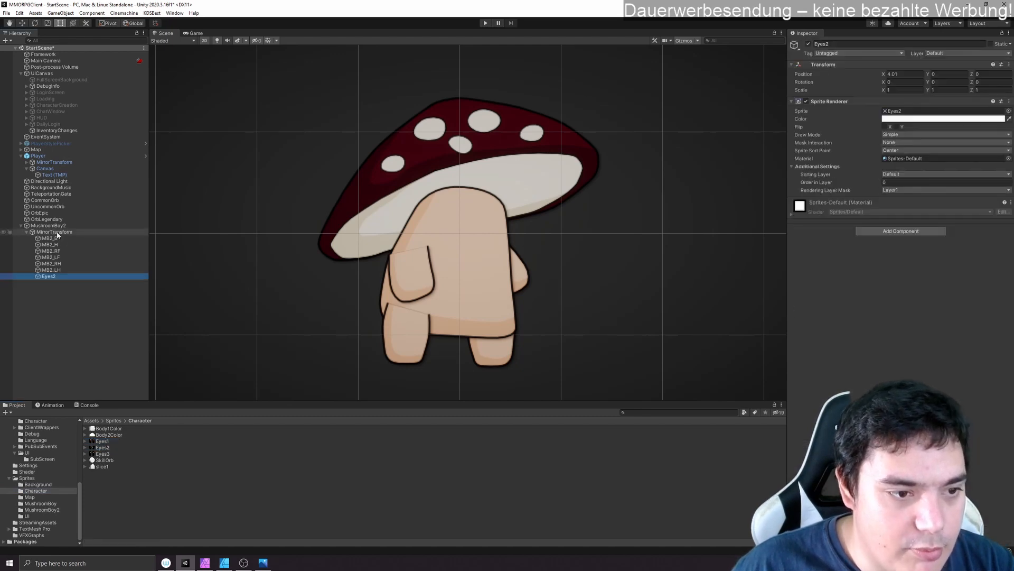
pyautogui.rightClick(861, 66)
pyautogui.click(877, 72)
pyautogui.moveTo(429, 223); pyautogui.dragTo(453, 223)
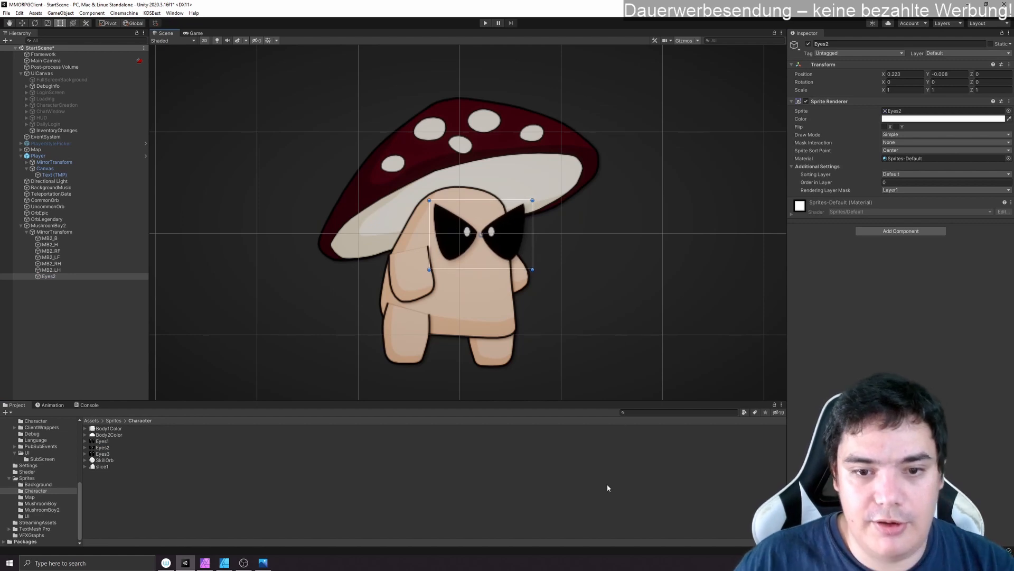
# - Test mirroring the character by setting MirrorTransform's Scale X to -1, and restore it to 1
pyautogui.click(71, 225)
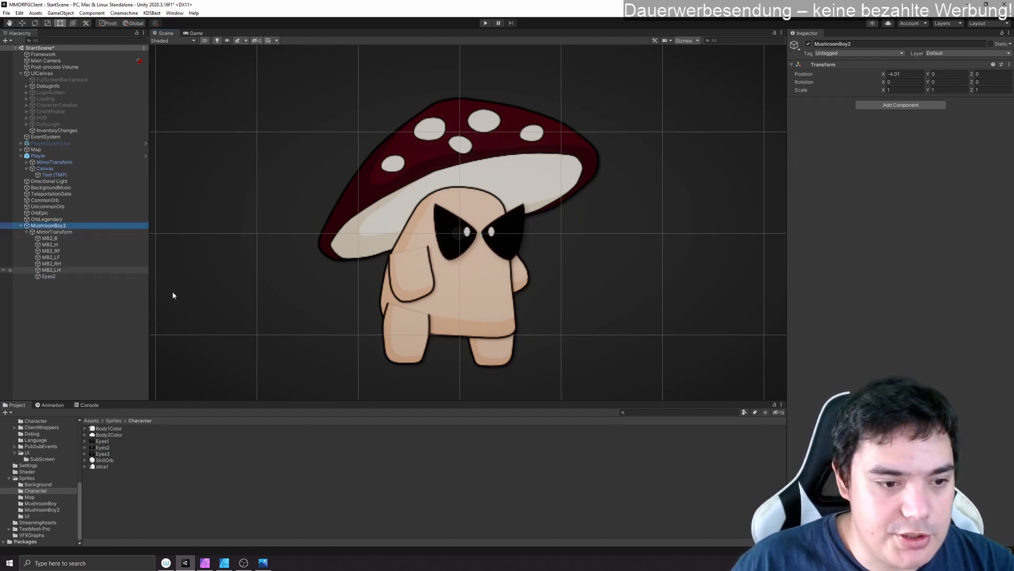
pyautogui.click(72, 232)
pyautogui.click(896, 89)
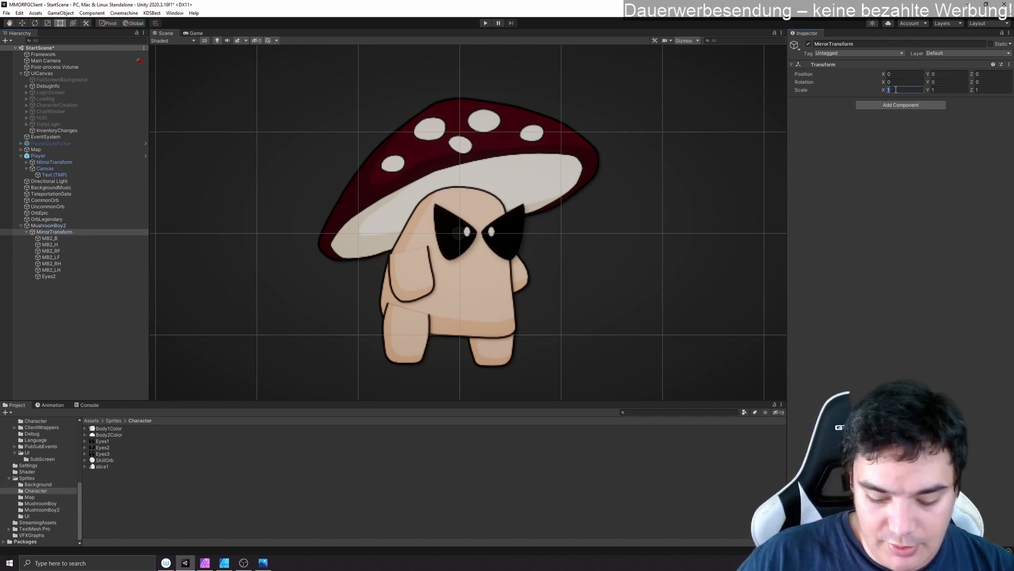
pyautogui.write('-1')
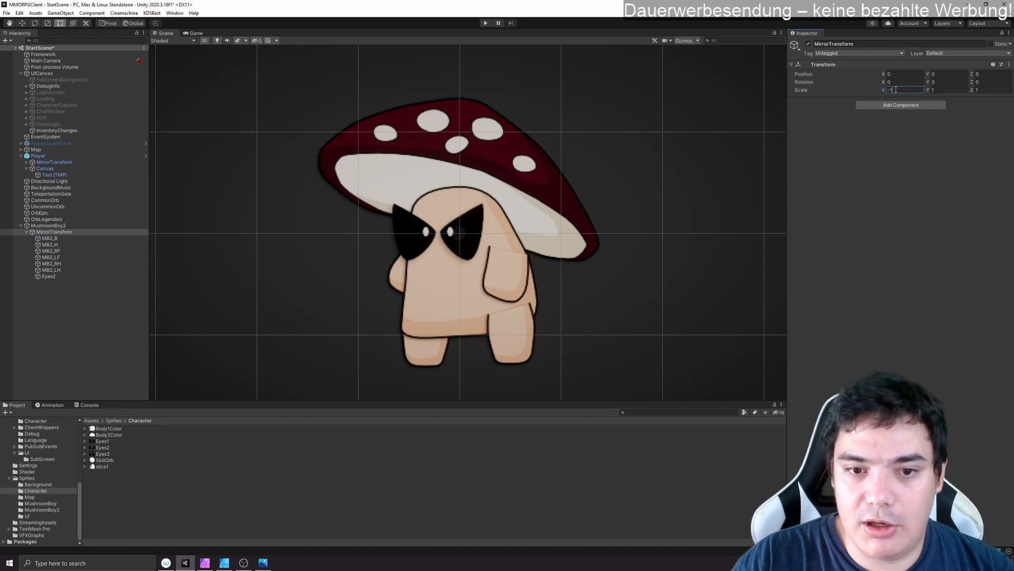
pyautogui.press('BackSpace')
pyautogui.press('BackSpace')
pyautogui.write('1')
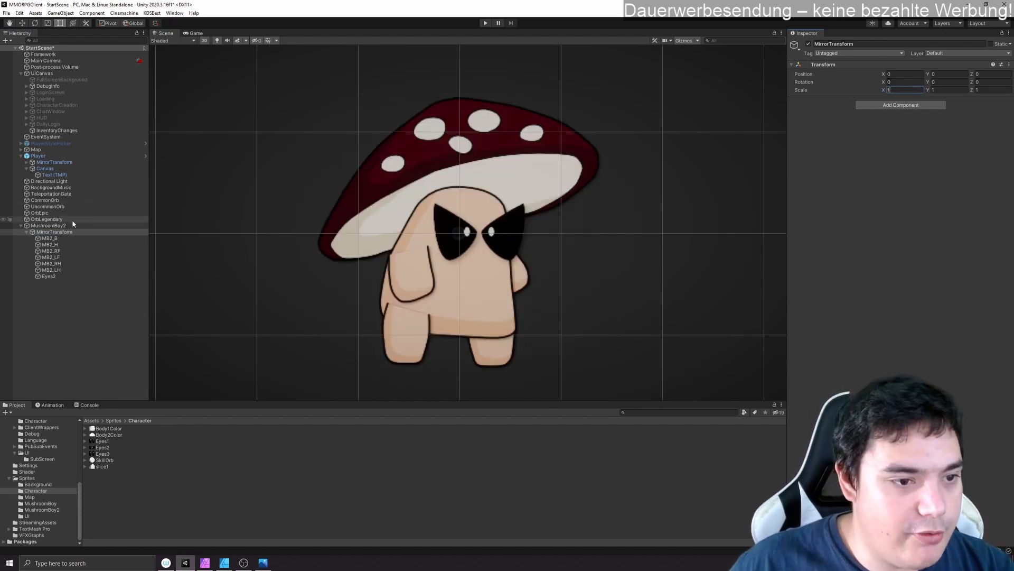
# - Shift the MB2_H mushroom cap slightly down and to the left relative to the body
pyautogui.click(66, 244)
pyautogui.moveTo(394, 179); pyautogui.dragTo(382, 187)
# - Check the repositioned cap in mirrored view with MirrorTransform's Scale X at -1, and return the scale to 1
pyautogui.click(54, 232)
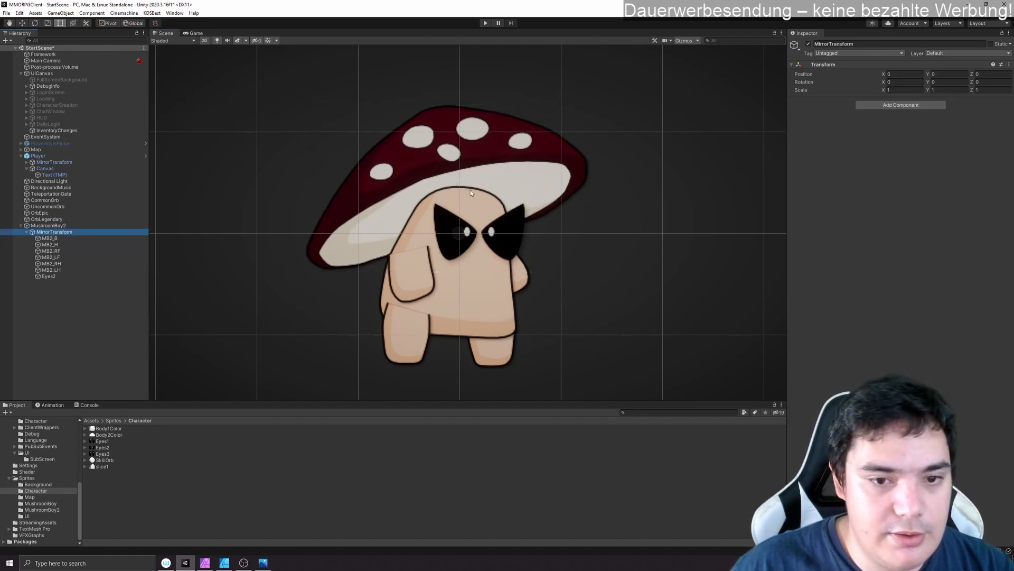
pyautogui.click(899, 90)
pyautogui.write('-1')
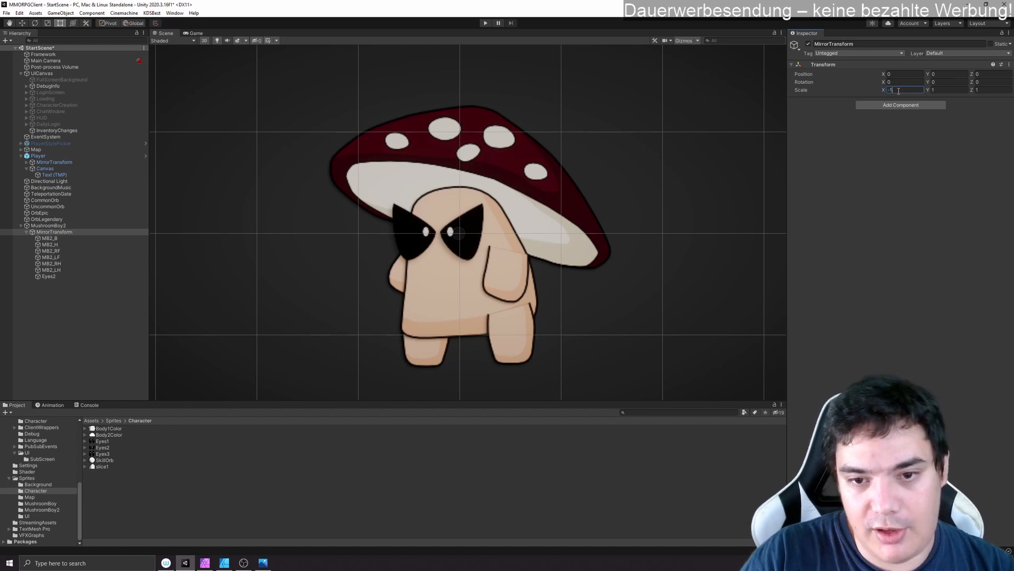
pyautogui.press('BackSpace')
pyautogui.press('BackSpace')
pyautogui.write('1')
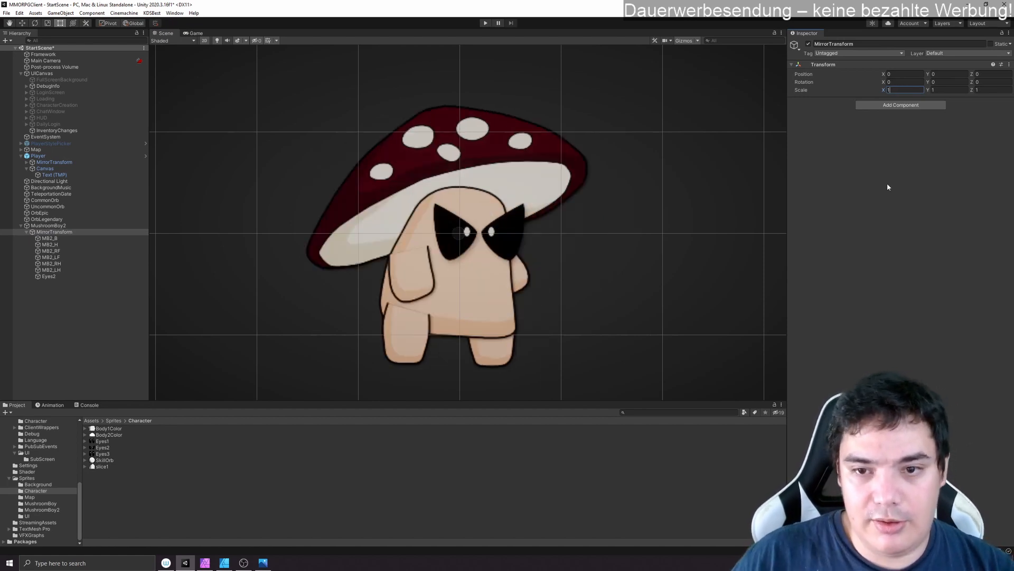
pyautogui.press('Return')
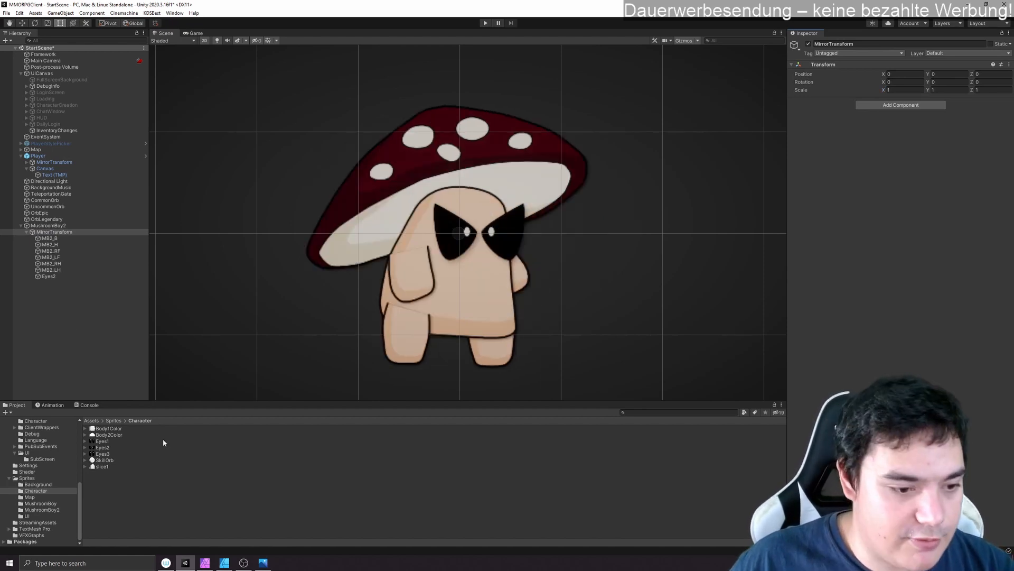
# - Add an Animator component to the root MushroomBoy2 object
pyautogui.click(47, 226)
pyautogui.scroll(5, 42, 472)
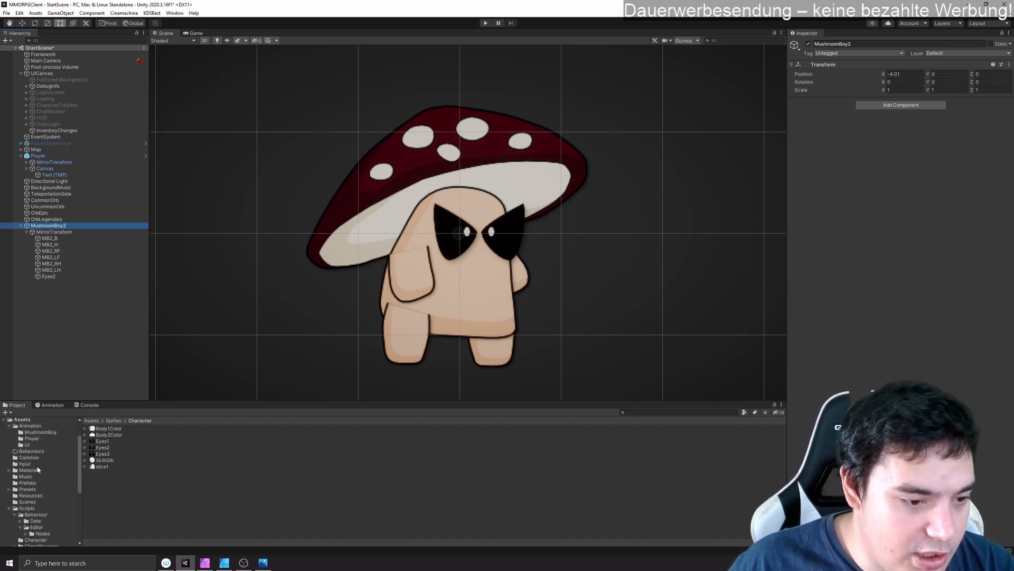
pyautogui.click(27, 484)
pyautogui.moveTo(48, 226)
pyautogui.mouseDown()
pyautogui.moveTo(154, 350)
pyautogui.moveTo(140, 454)
pyautogui.moveTo(66, 224)
pyautogui.mouseUp()
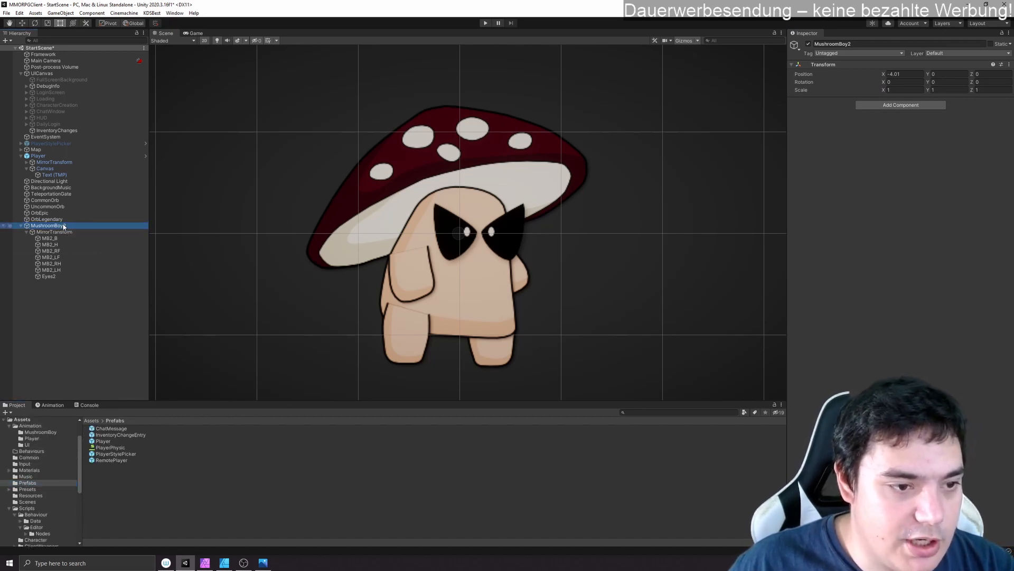
pyautogui.click(901, 105)
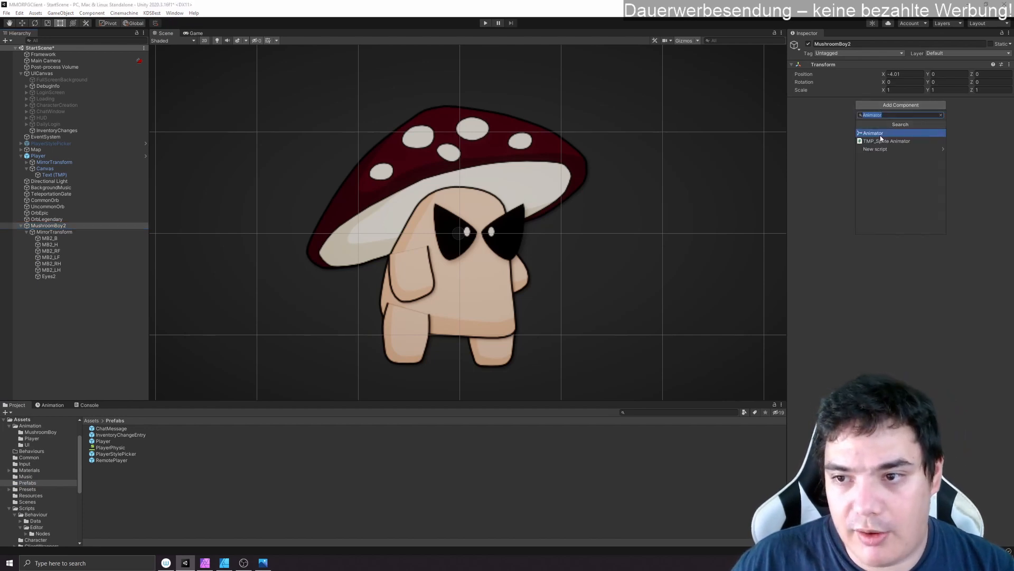
pyautogui.click(877, 135)
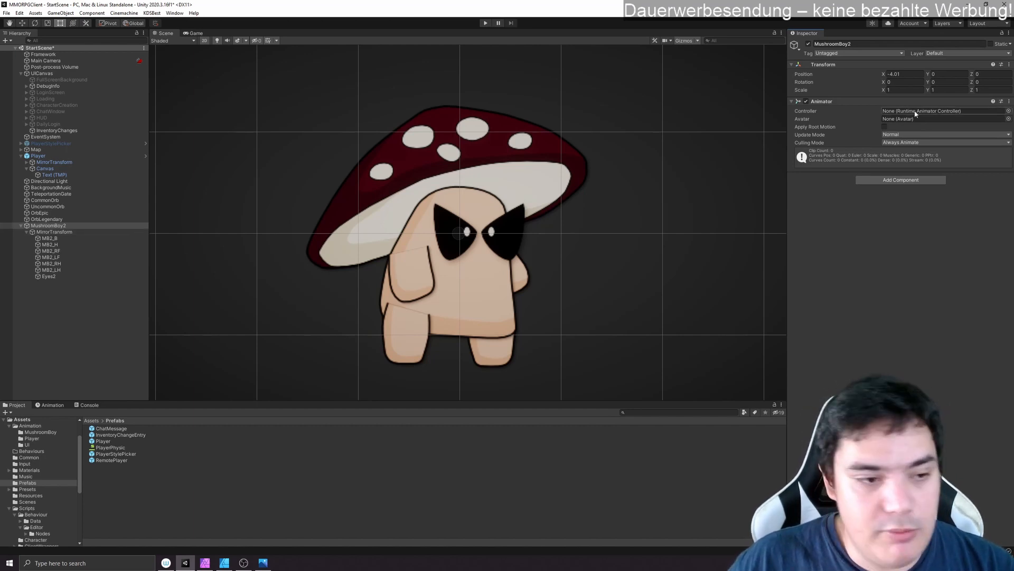
# - Create a folder named MushroomBoy2 inside Assets/Animation
pyautogui.scroll(-3, 61, 502)
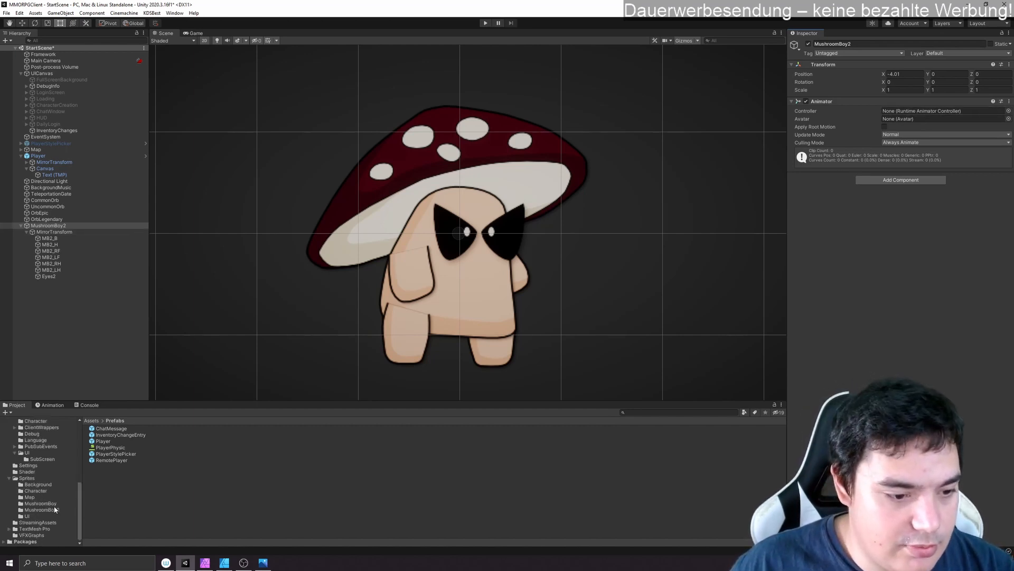
pyautogui.scroll(5, 42, 465)
pyautogui.click(37, 450)
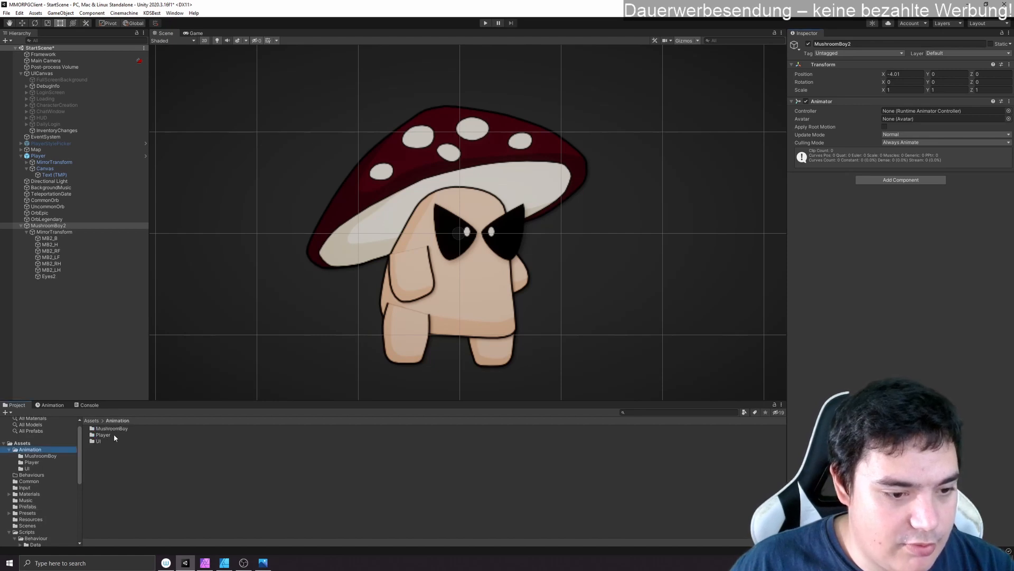
pyautogui.rightClick(125, 461)
pyautogui.moveTo(158, 253)
pyautogui.click(296, 193)
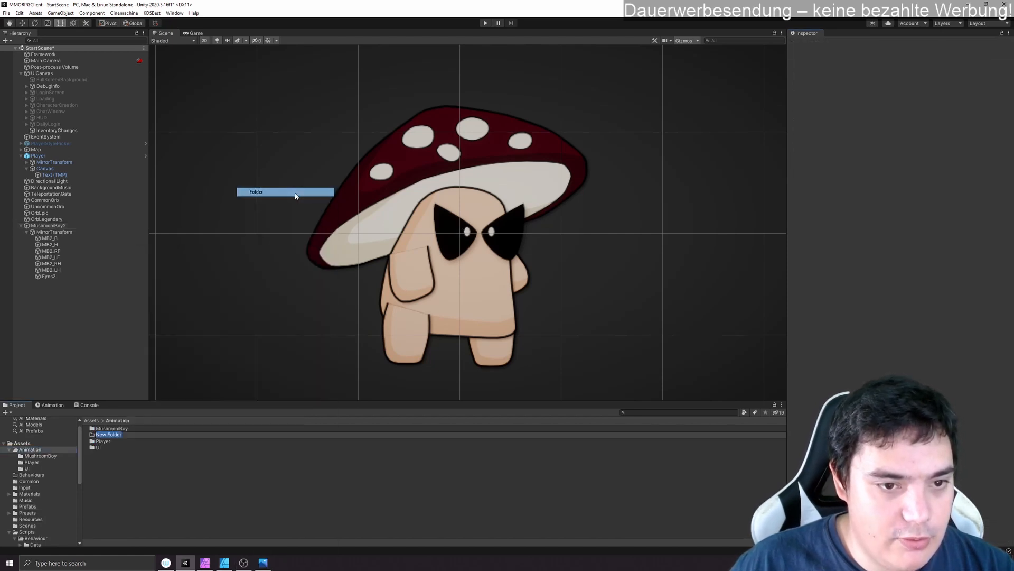
pyautogui.write('MushroomBo')
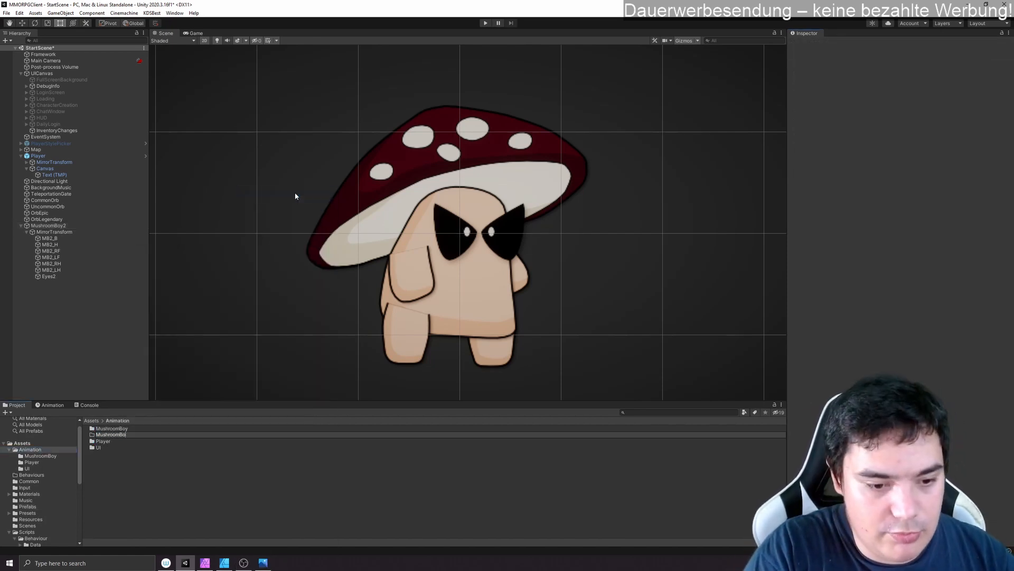
pyautogui.write('y2')
pyautogui.press('Return')
pyautogui.click(243, 562)
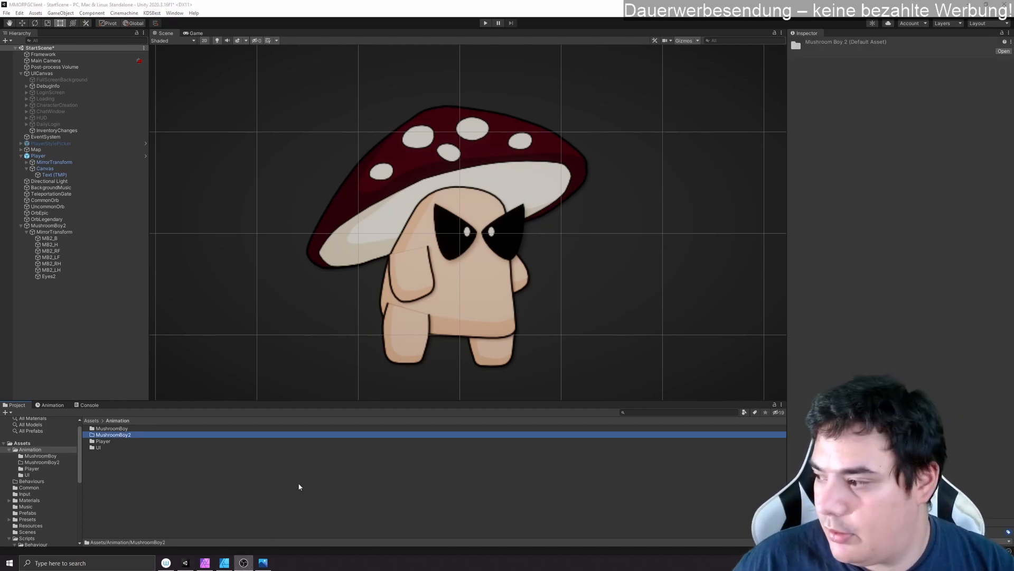
# - Create an Animator Controller named MB2 in the new MushroomBoy2 animation folder and assign it to the MushroomBoy2 object
pyautogui.doubleClick(139, 435)
pyautogui.rightClick(129, 447)
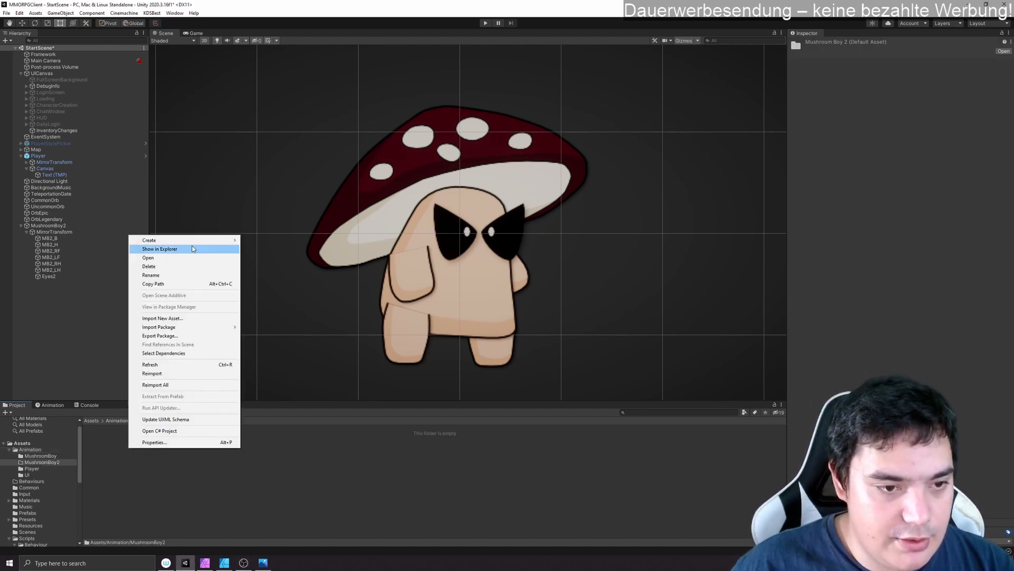
pyautogui.moveTo(192, 243)
pyautogui.click(298, 418)
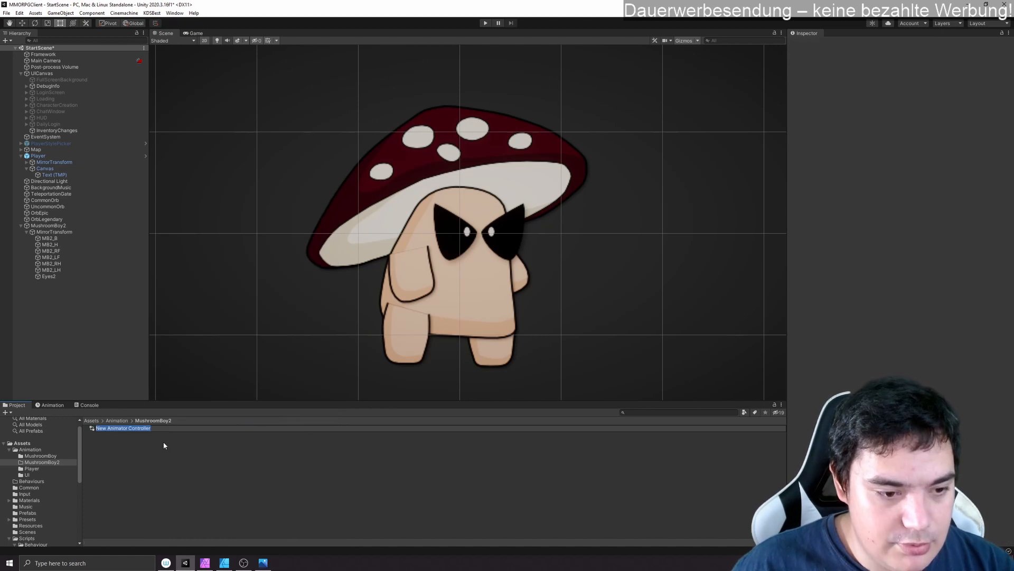
pyautogui.write('MB2')
pyautogui.press('Return')
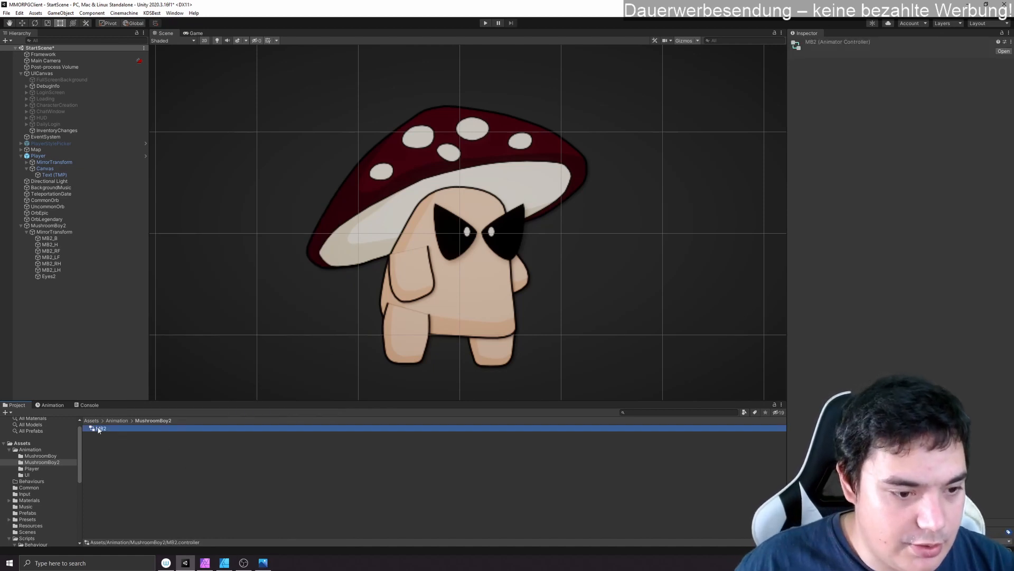
pyautogui.moveTo(98, 430); pyautogui.dragTo(51, 228)
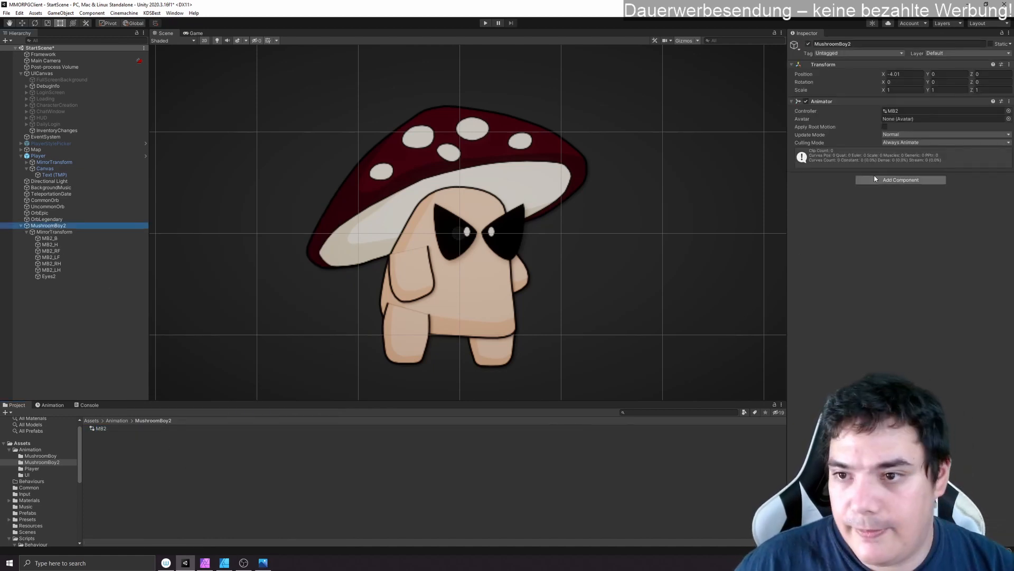
# - Create an animation clip named Idle in the MushroomBoy2 animation folder
pyautogui.rightClick(125, 460)
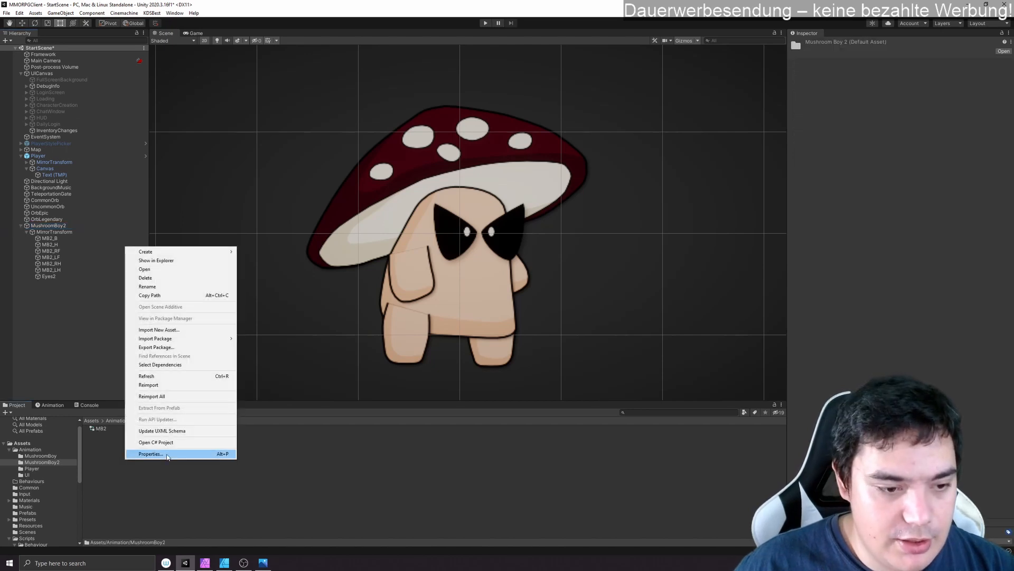
pyautogui.moveTo(162, 249)
pyautogui.moveTo(304, 239)
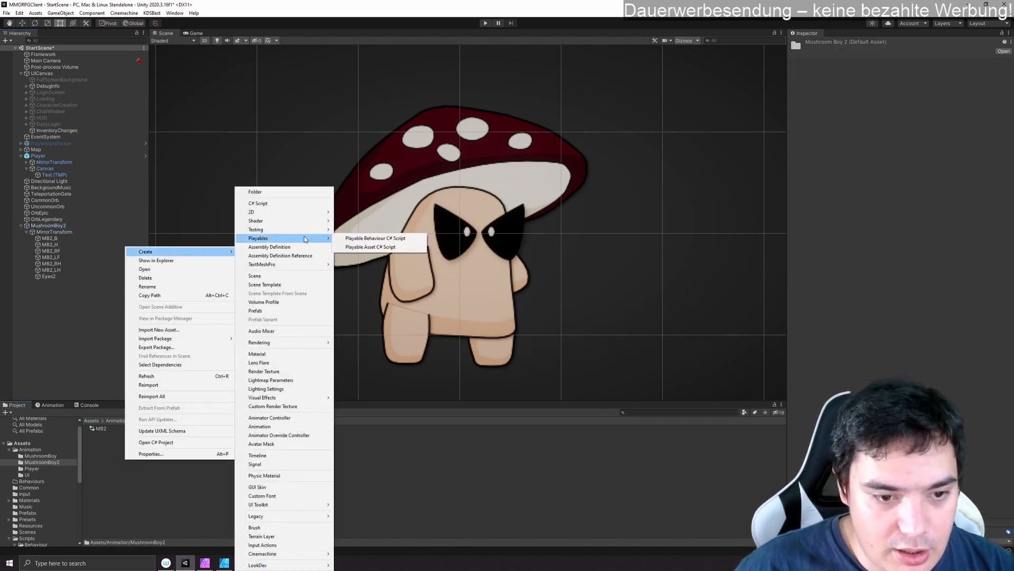
pyautogui.click(290, 427)
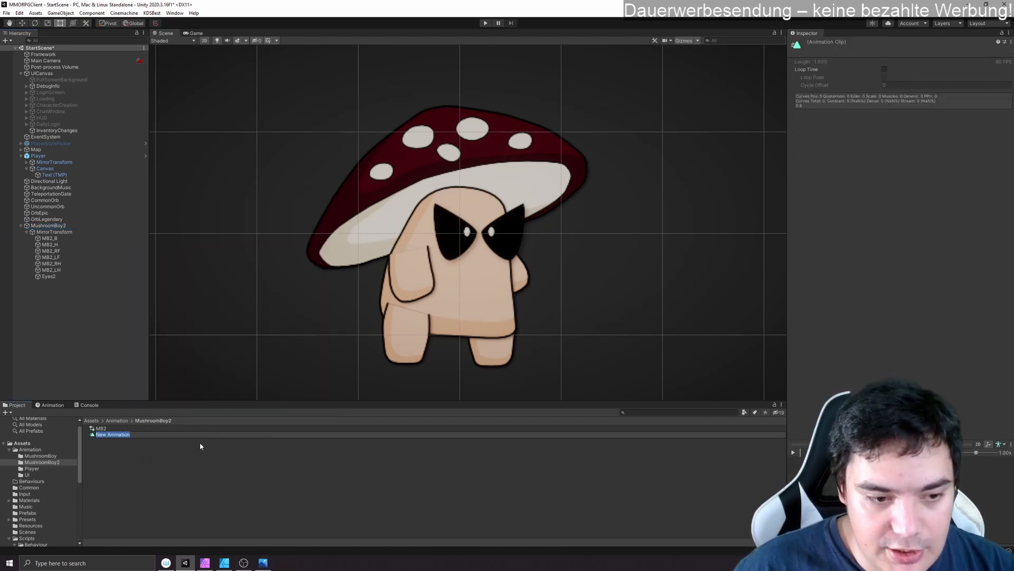
pyautogui.write('Idle')
pyautogui.press('Return')
# - Create a second animation clip named Run in the MushroomBoy2 animation folder
pyautogui.rightClick(146, 465)
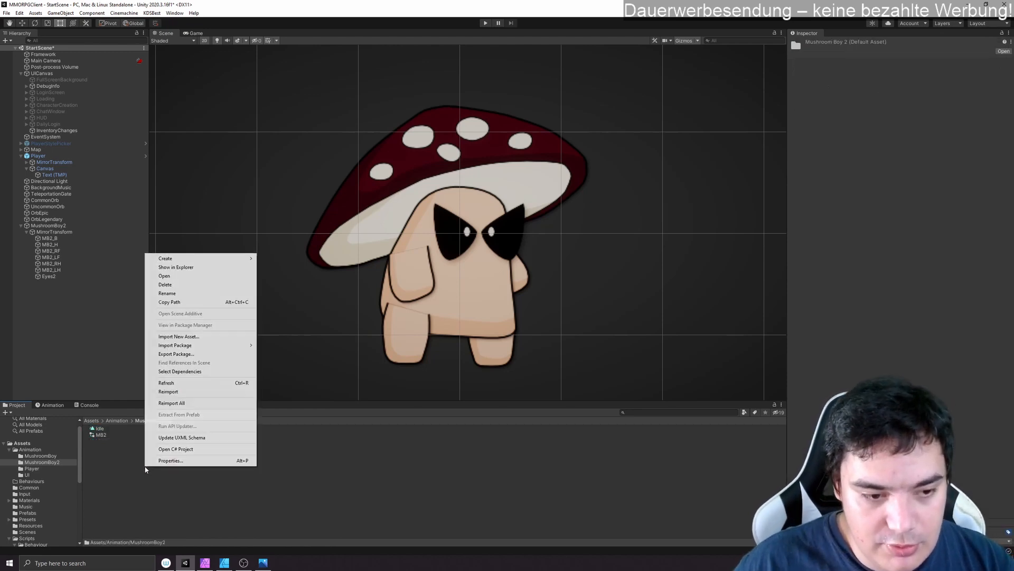
pyautogui.click(111, 448)
pyautogui.rightClick(113, 453)
pyautogui.moveTo(158, 252)
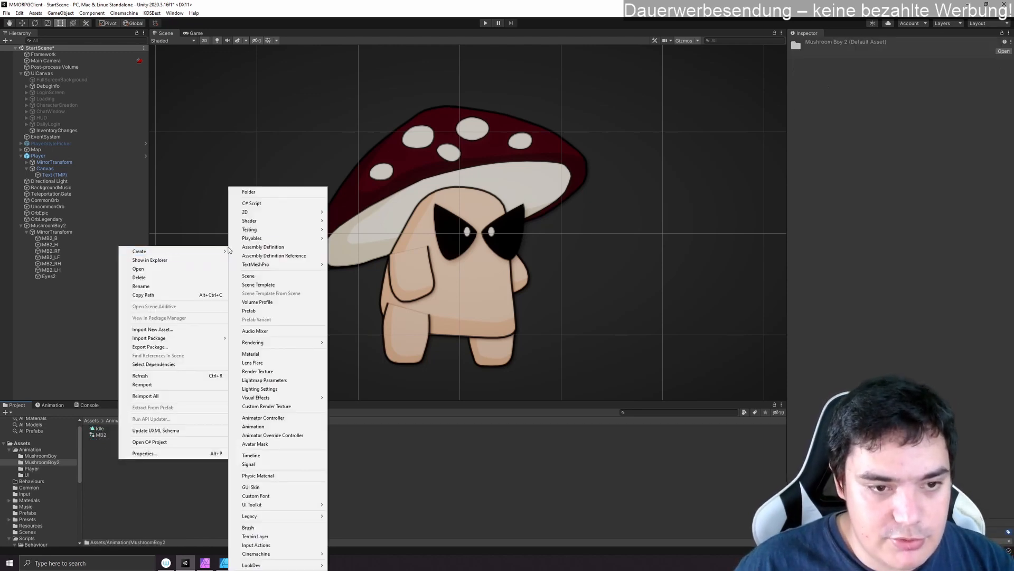
pyautogui.click(272, 428)
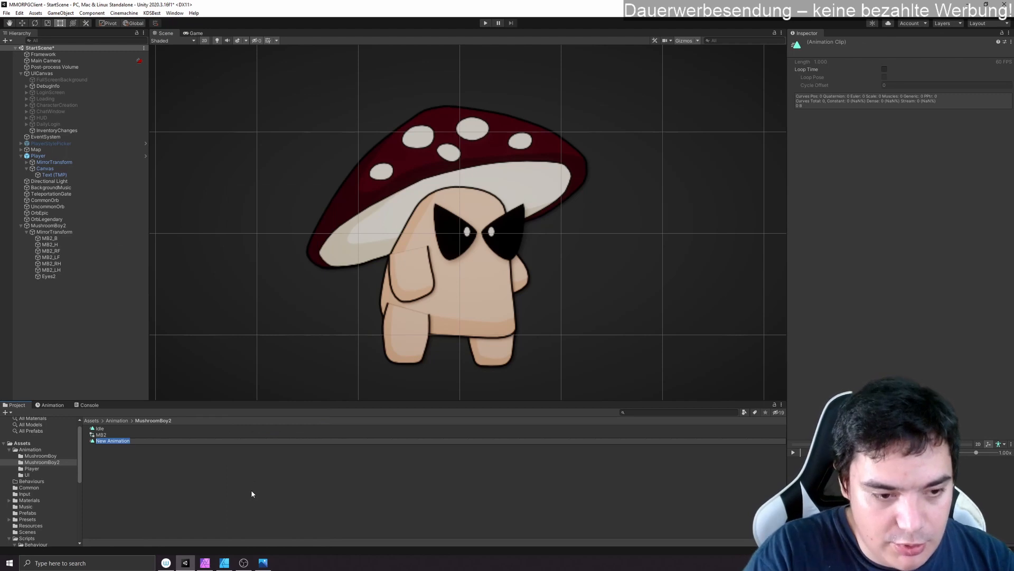
pyautogui.write('Run')
pyautogui.press('Return')
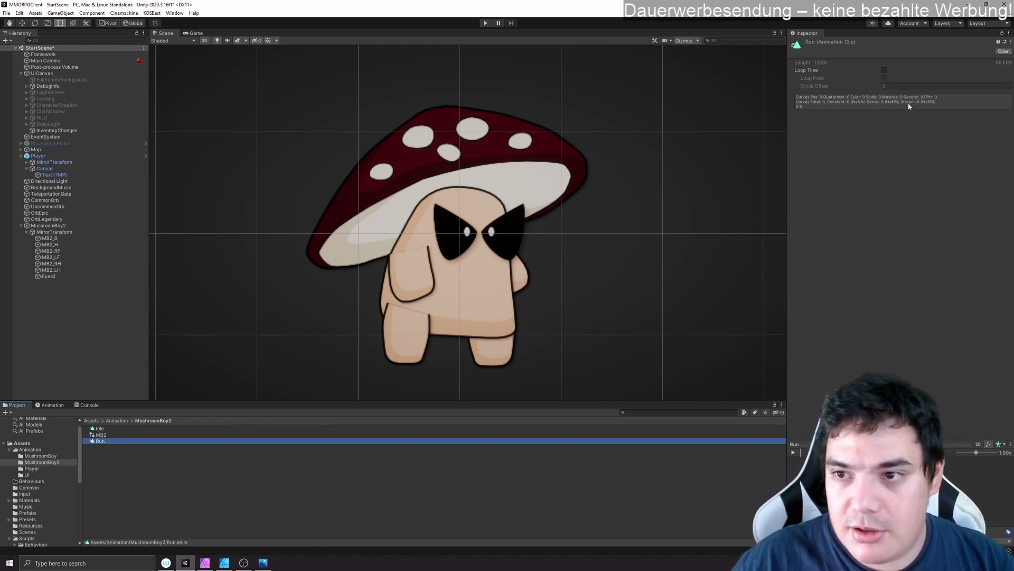
# - Open the MB2 Animator Controller and add the Idle and Run clips as states, with Idle as the default state
pyautogui.doubleClick(108, 436)
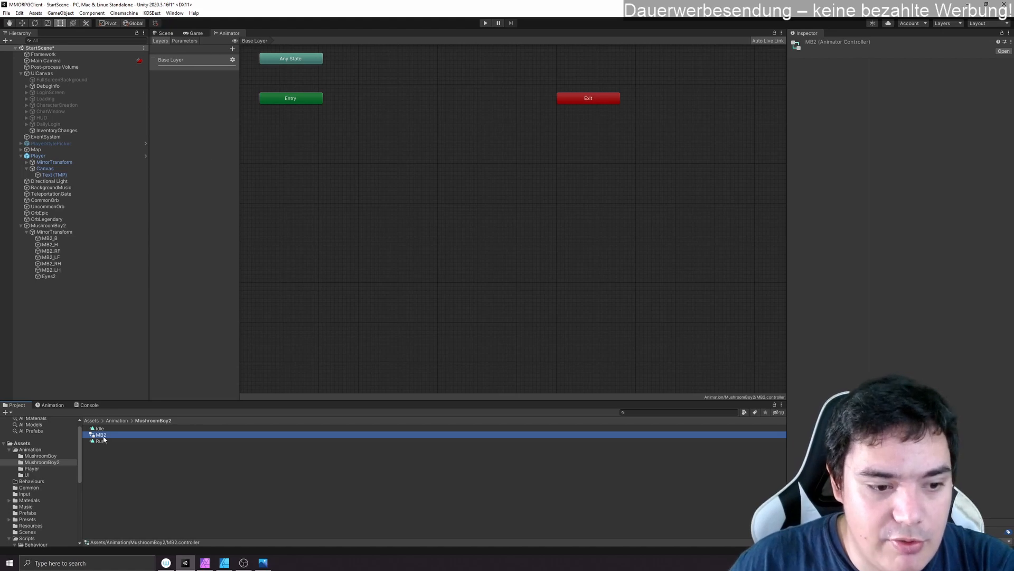
pyautogui.click(126, 456)
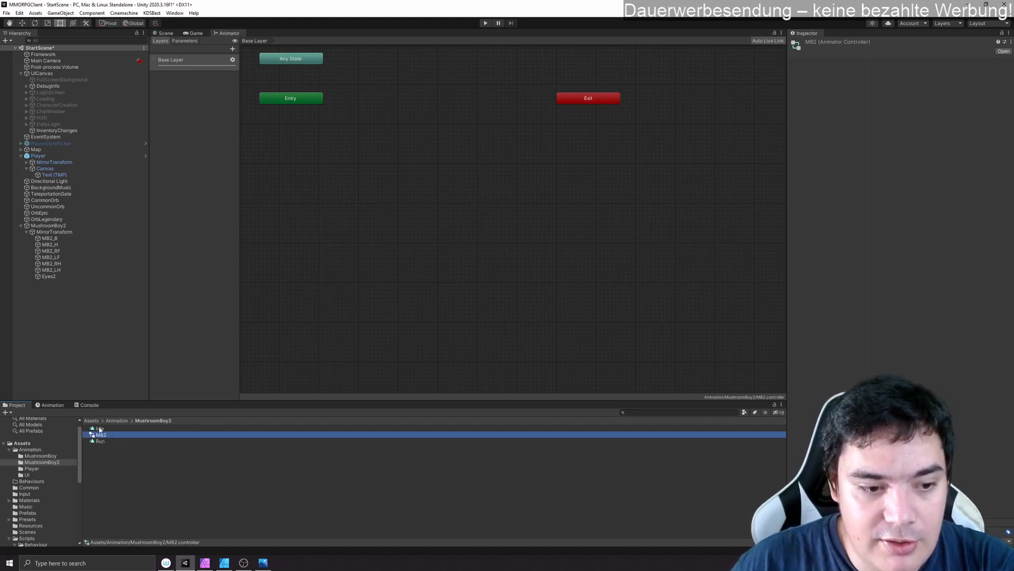
pyautogui.moveTo(99, 429); pyautogui.dragTo(550, 258)
pyautogui.moveTo(572, 219); pyautogui.dragTo(525, 210)
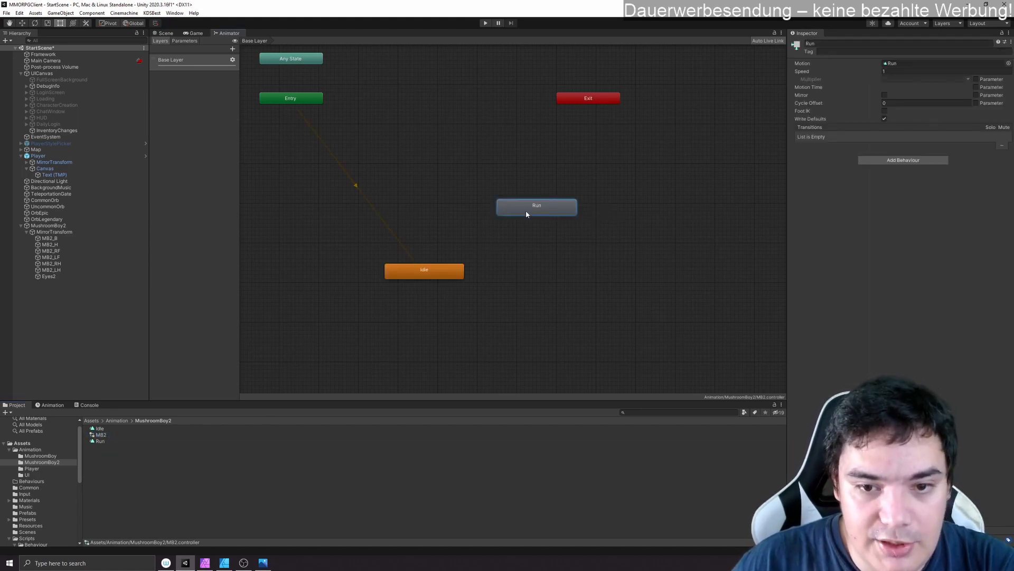
pyautogui.moveTo(441, 278); pyautogui.dragTo(408, 265)
pyautogui.click(339, 179)
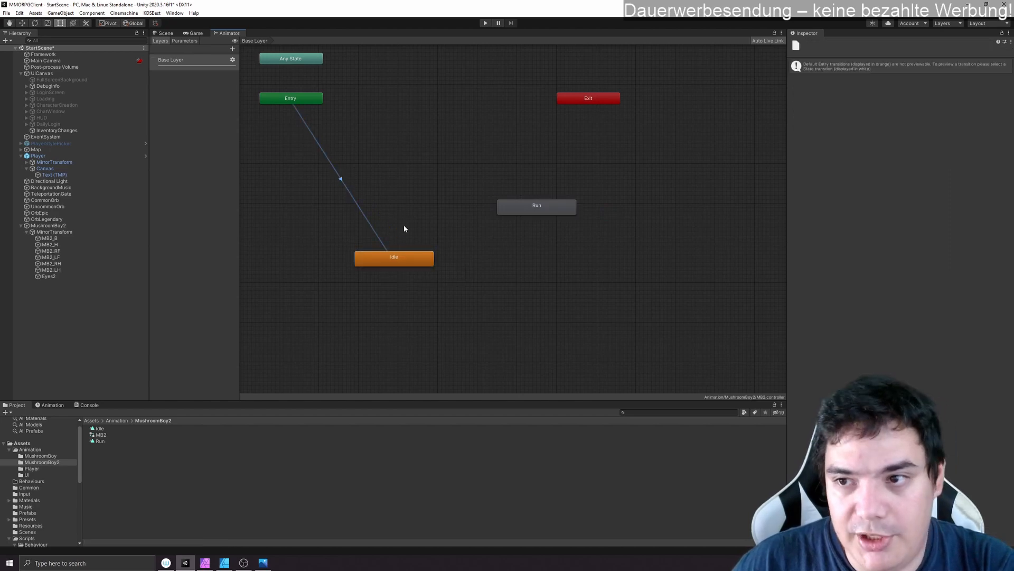
pyautogui.click(391, 261)
pyautogui.moveTo(536, 212); pyautogui.dragTo(511, 219)
# - Create a transition from Any State to the Run state
pyautogui.rightClick(307, 61)
pyautogui.click(327, 69)
pyautogui.click(502, 216)
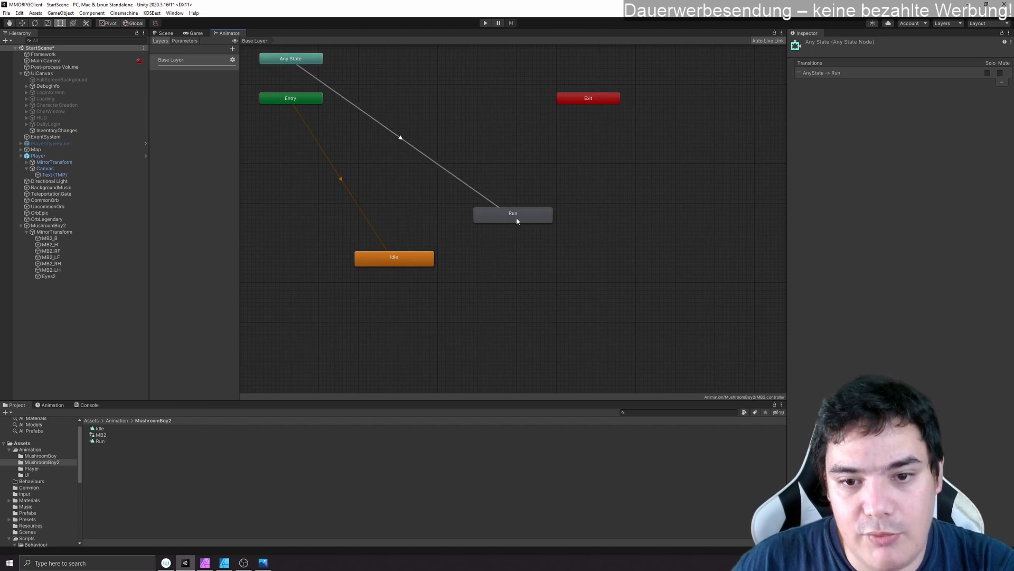
# - Add a Bool parameter named IsRunning to the MB2 controller
pyautogui.click(189, 41)
pyautogui.click(230, 49)
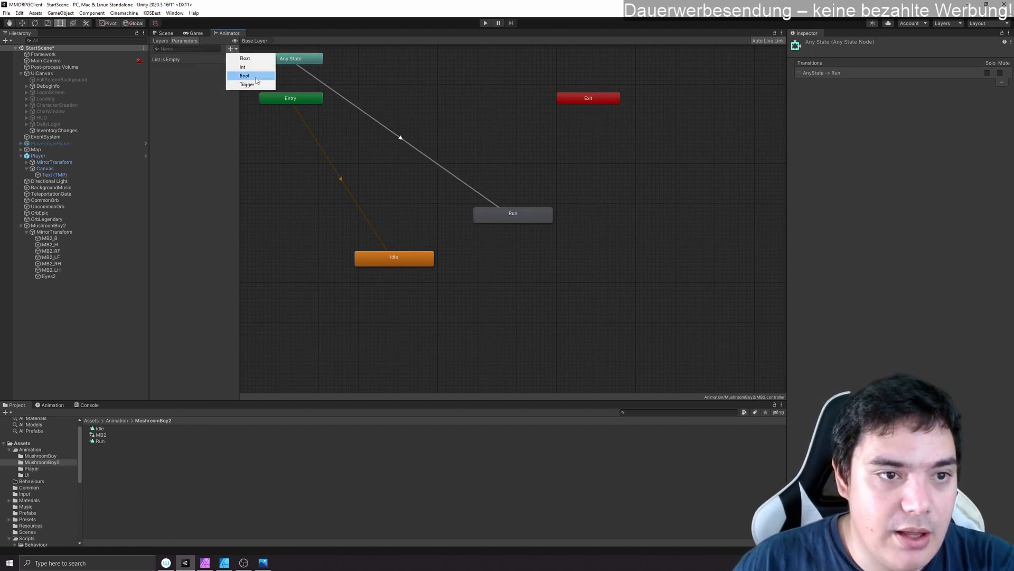
pyautogui.click(243, 75)
pyautogui.write('Is')
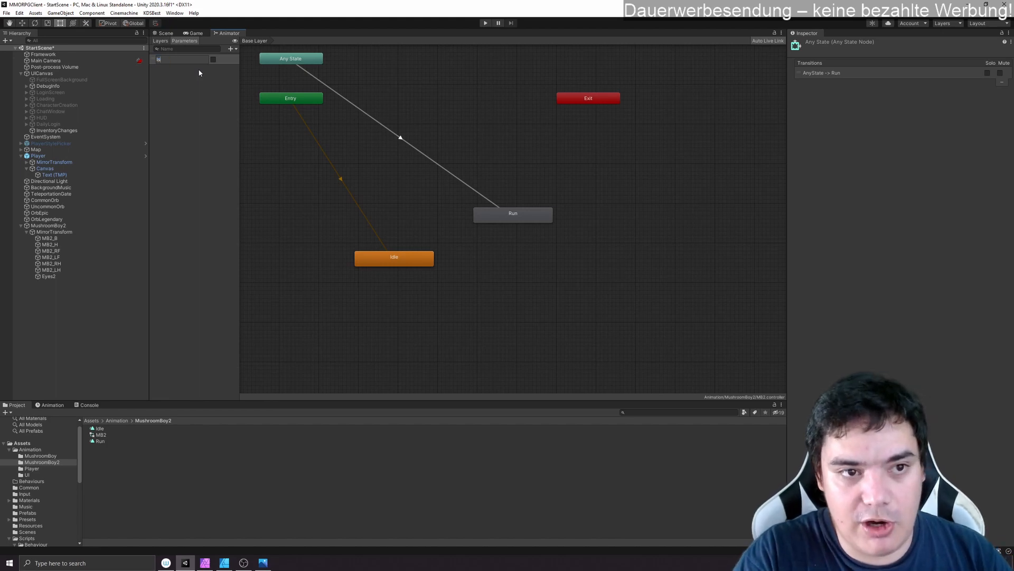
pyautogui.write('Running')
pyautogui.press('Return')
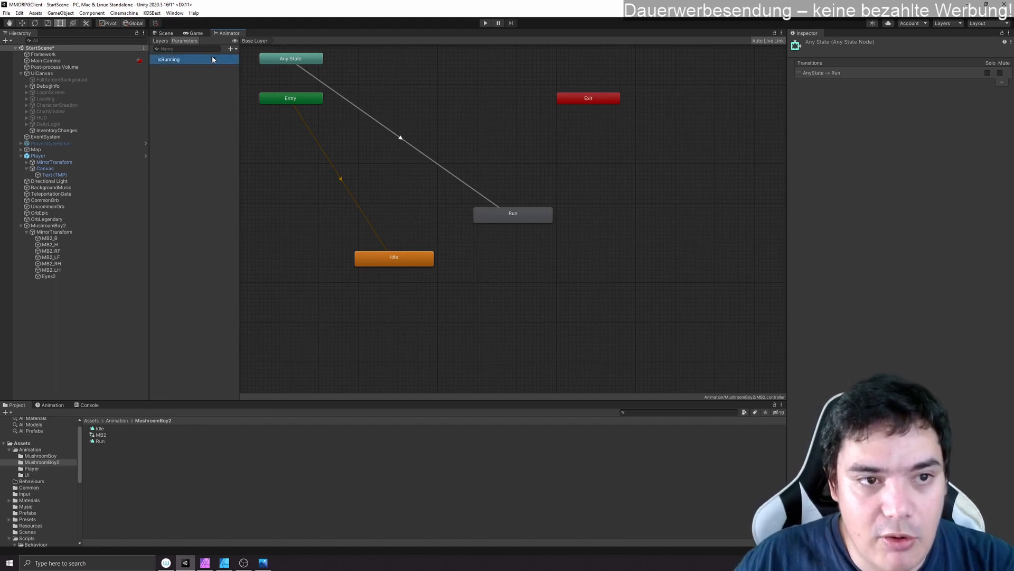
# - Create a transition from Any State to Idle and move the Entry node clear of it
pyautogui.rightClick(296, 58)
pyautogui.click(323, 60)
pyautogui.click(418, 262)
pyautogui.moveTo(294, 100); pyautogui.dragTo(268, 147)
pyautogui.click(351, 180)
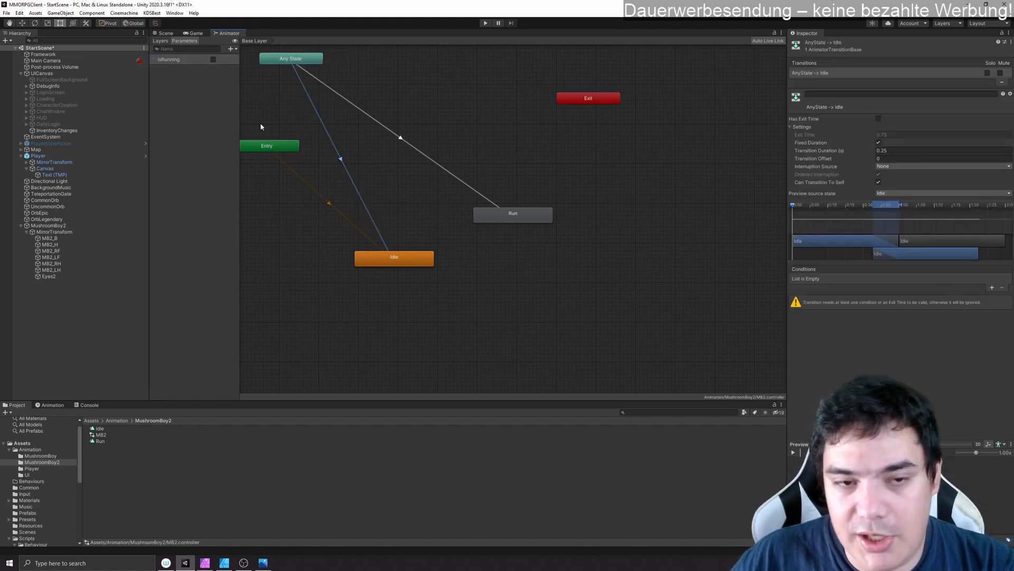
pyautogui.rightClick(286, 61)
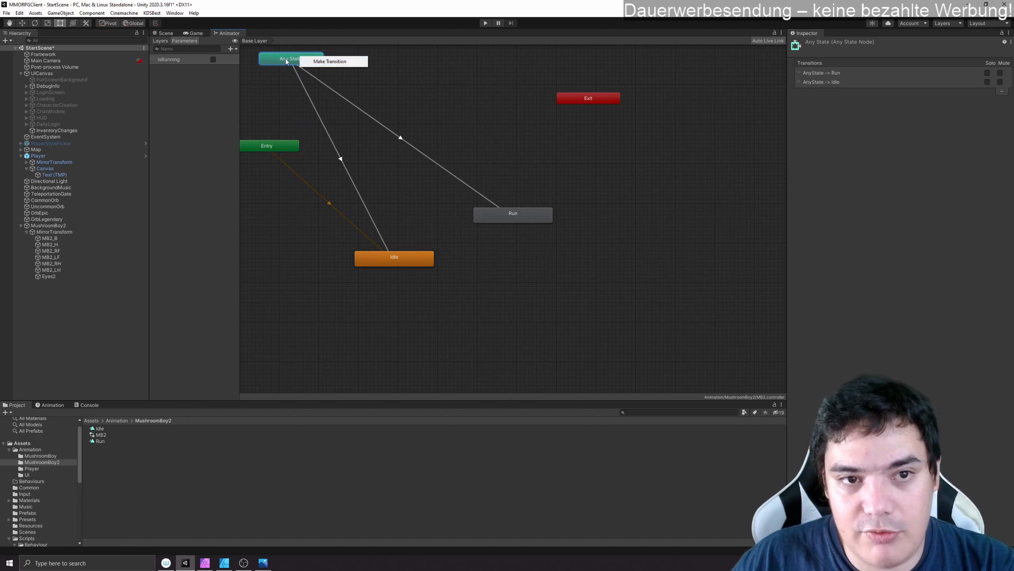
# - Add the condition IsRunning false to the Any State to Idle transition
pyautogui.click(341, 159)
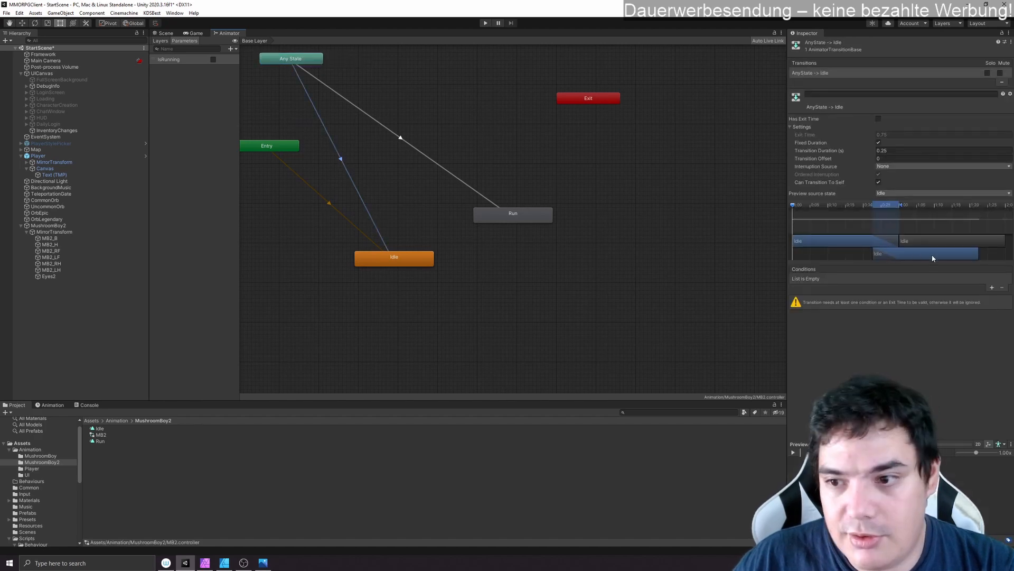
pyautogui.click(992, 288)
pyautogui.click(923, 296)
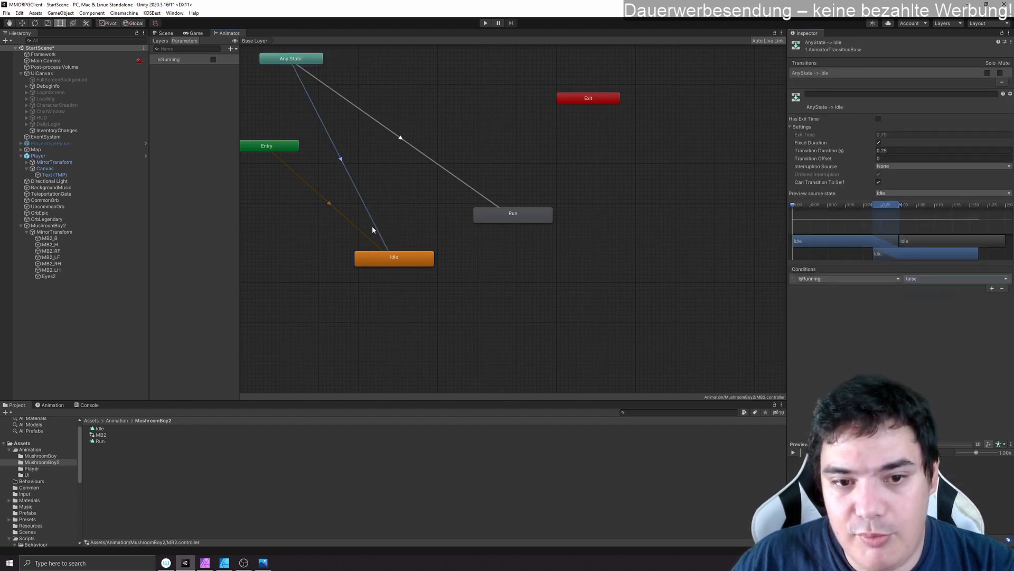
# - Add the condition IsRunning true to the Any State to Run transition and disable Can Transition To Self on both Any State transitions
pyautogui.click(437, 167)
pyautogui.click(993, 288)
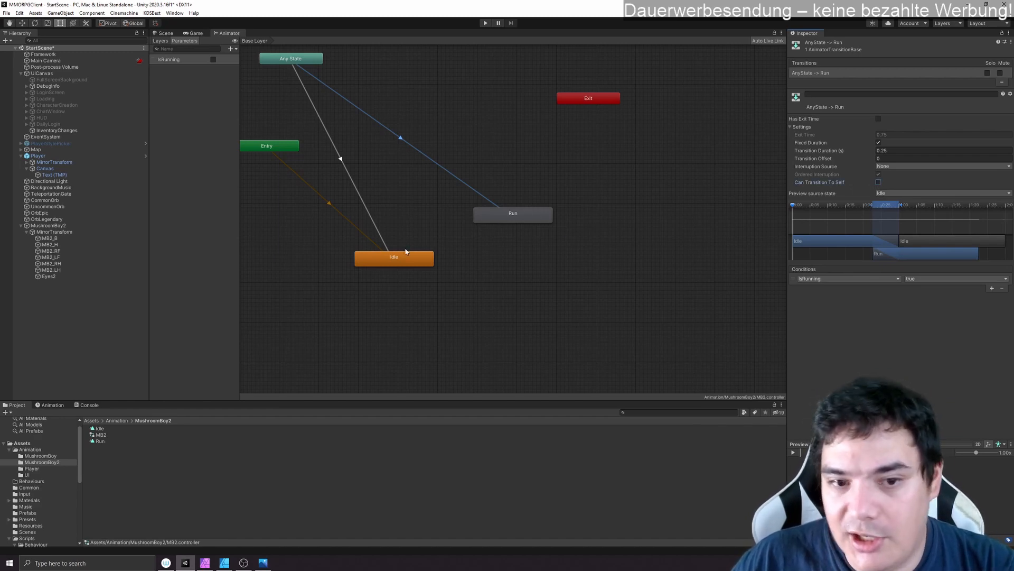
pyautogui.click(386, 240)
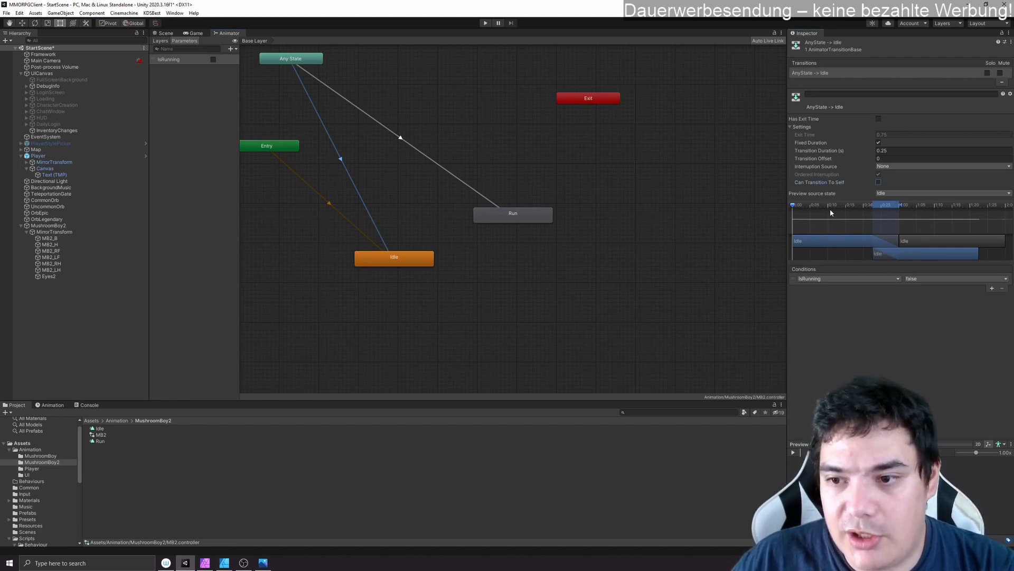
pyautogui.click(492, 166)
# - Return to the scene view and open MushroomBoy2's Idle clip in the Animation window
pyautogui.click(195, 34)
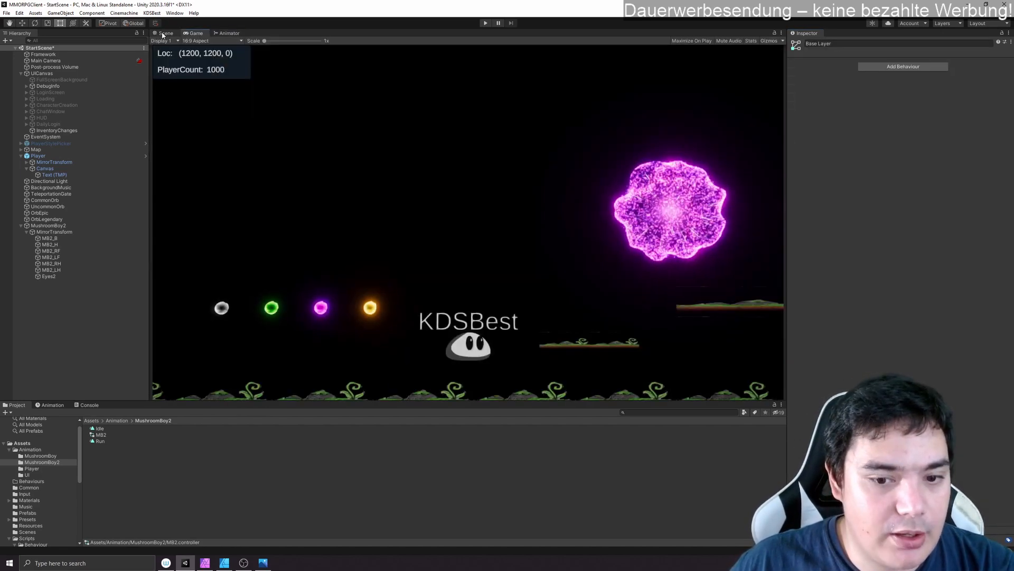
pyautogui.click(165, 33)
pyautogui.scroll(-6, 590, 297)
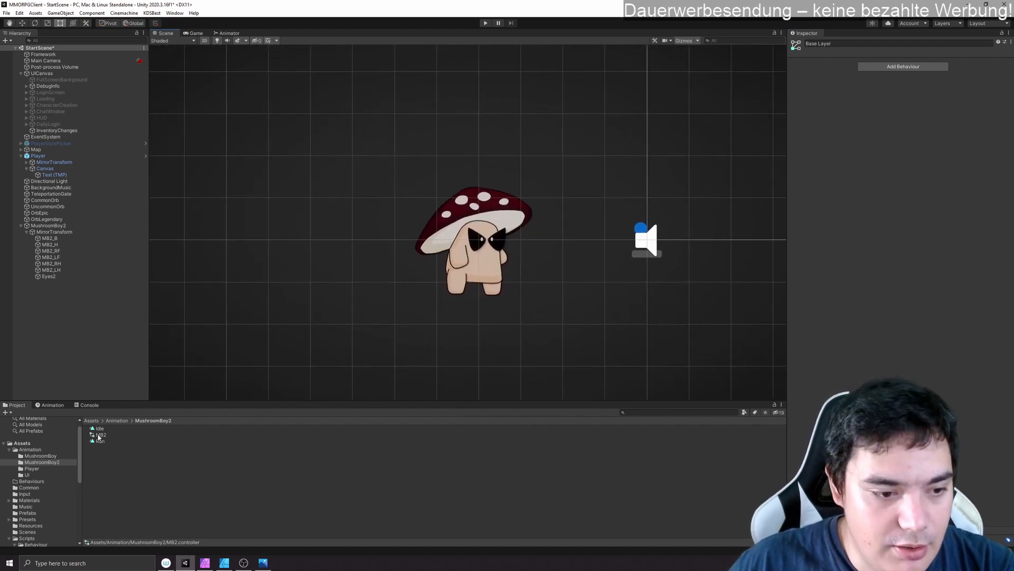
pyautogui.click(55, 406)
pyautogui.click(174, 13)
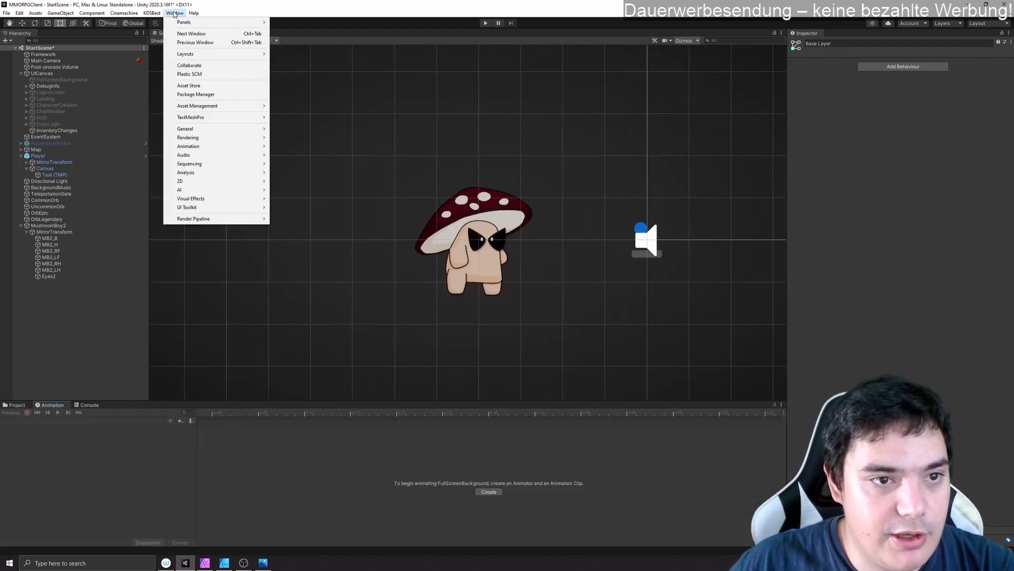
pyautogui.moveTo(213, 147)
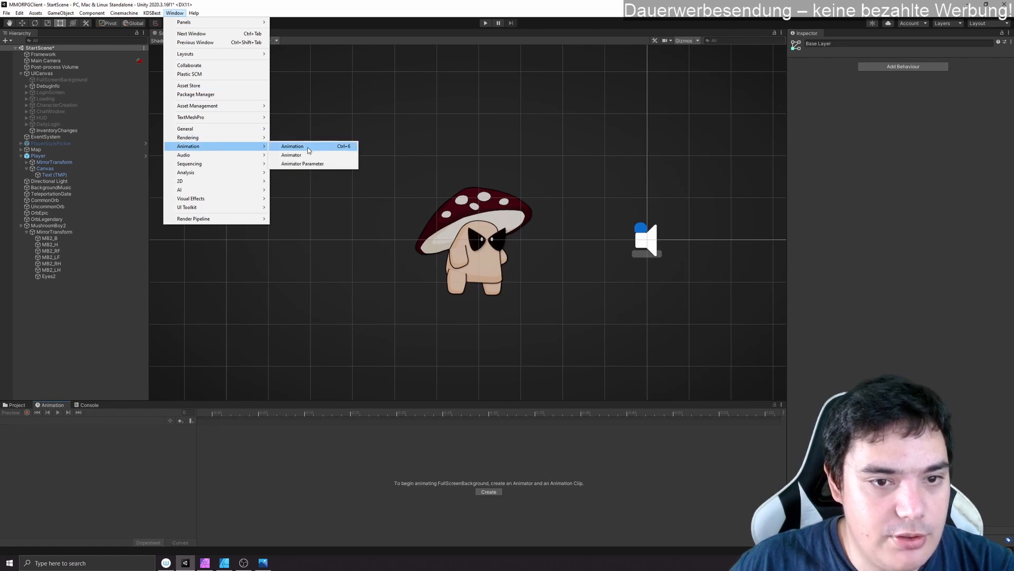
pyautogui.click(309, 151)
pyautogui.click(59, 226)
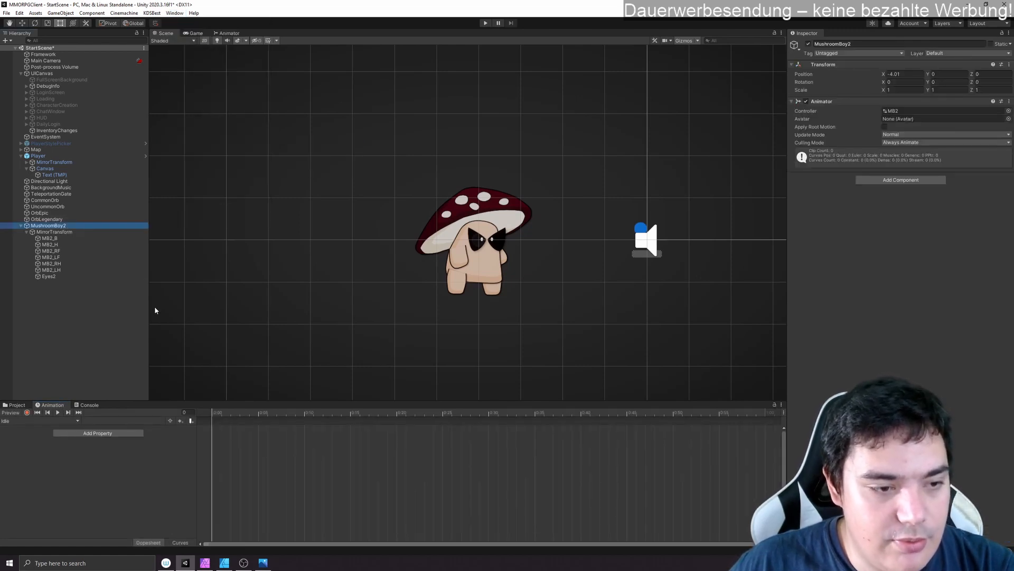
pyautogui.click(37, 421)
pyautogui.click(156, 427)
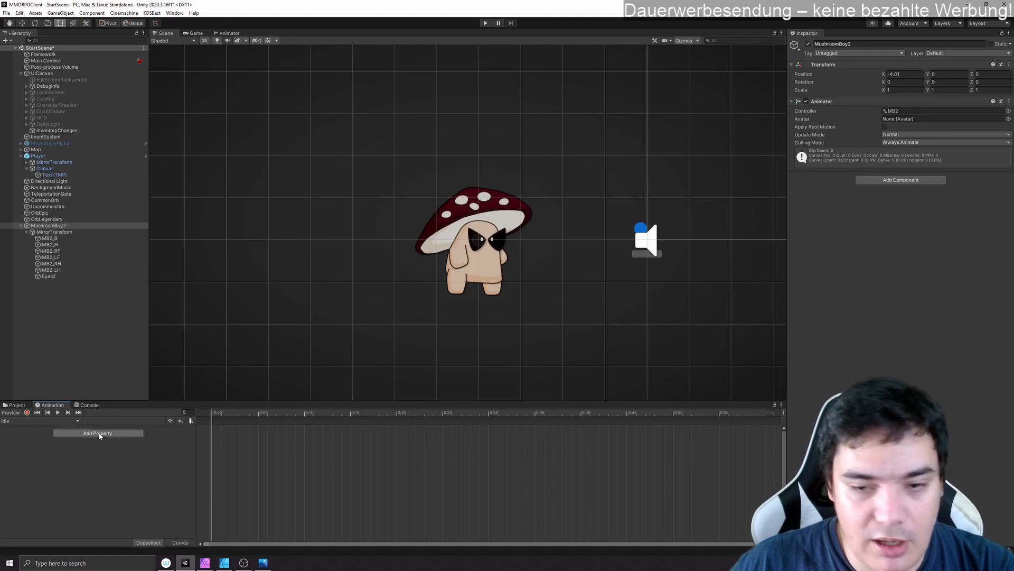
# - Start recording and key the MB2_H cap at frame 30 with X position 0.03 and Z rotation -20.5
pyautogui.click(27, 413)
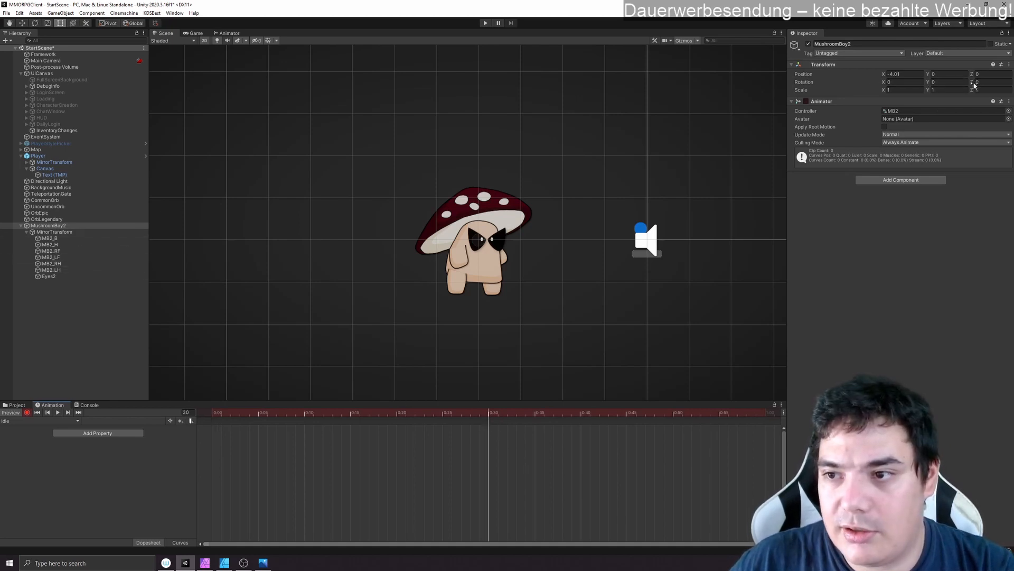
pyautogui.click(68, 245)
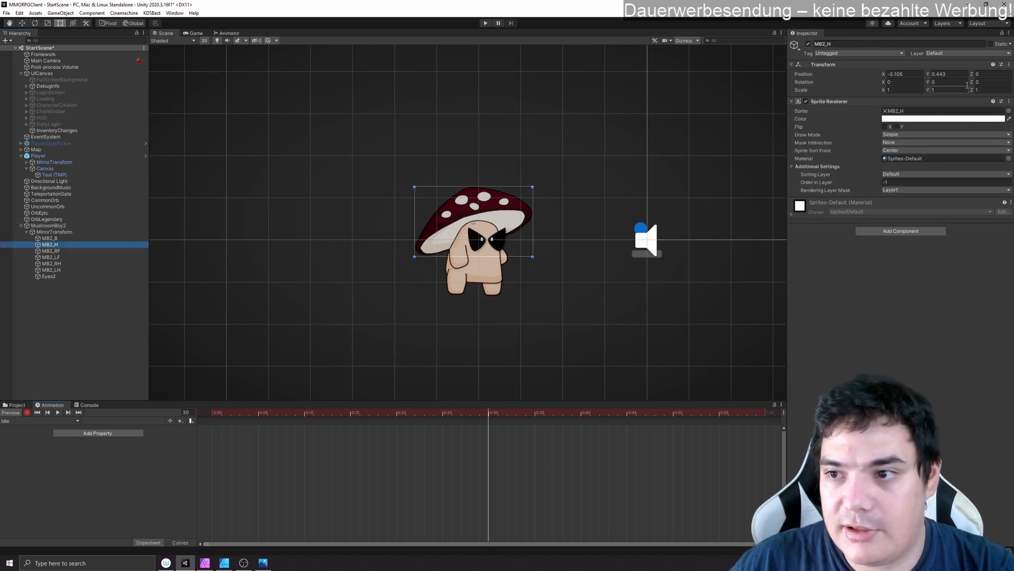
pyautogui.moveTo(968, 85); pyautogui.dragTo(890, 77)
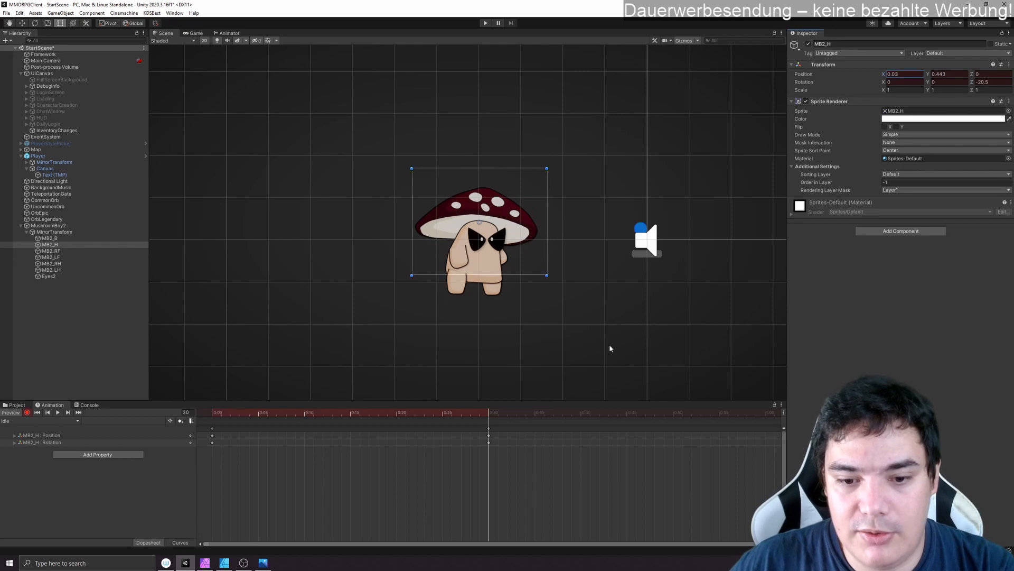
# - Copy the cap's frame 0 position and rotation keyframes to frame 60 and play back the Idle animation
pyautogui.moveTo(479, 414); pyautogui.dragTo(212, 412)
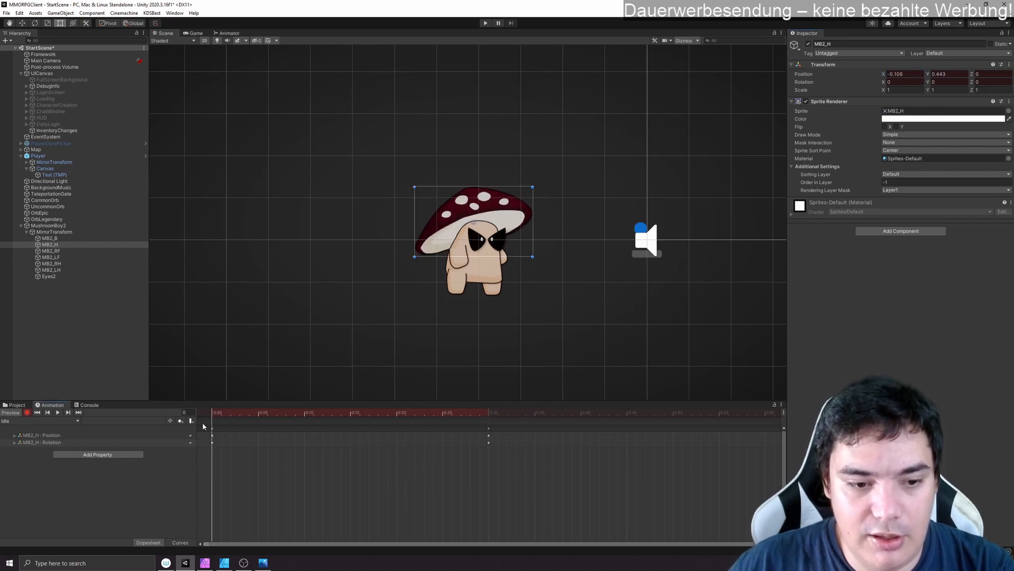
pyautogui.click(213, 432)
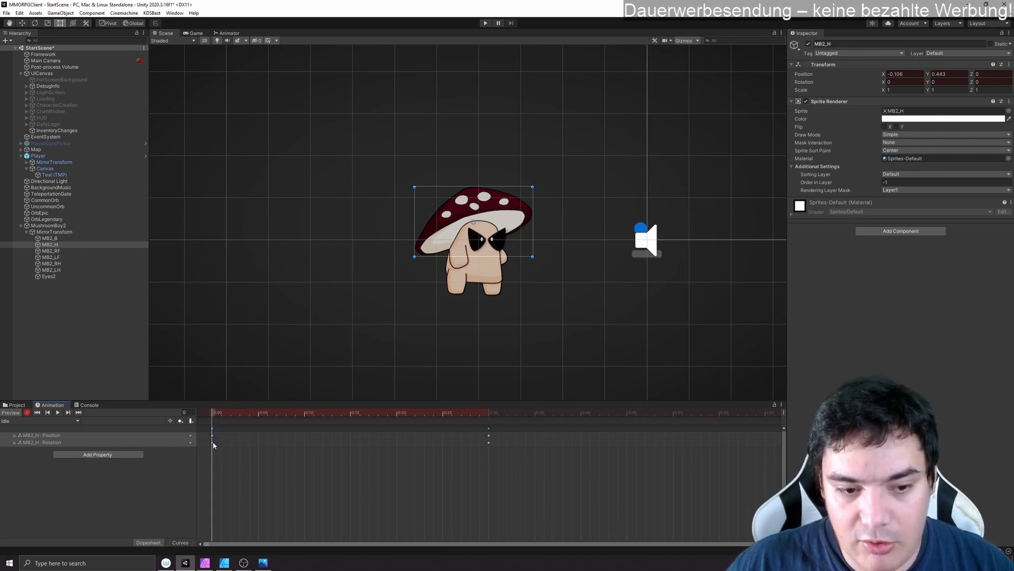
pyautogui.hotkey('ctrl', 'v')
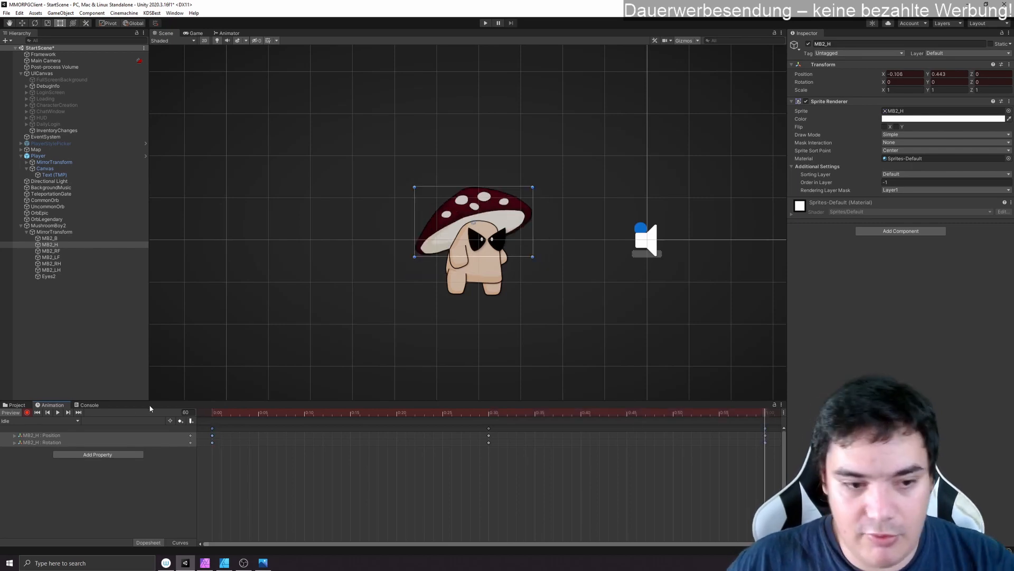
pyautogui.click(59, 413)
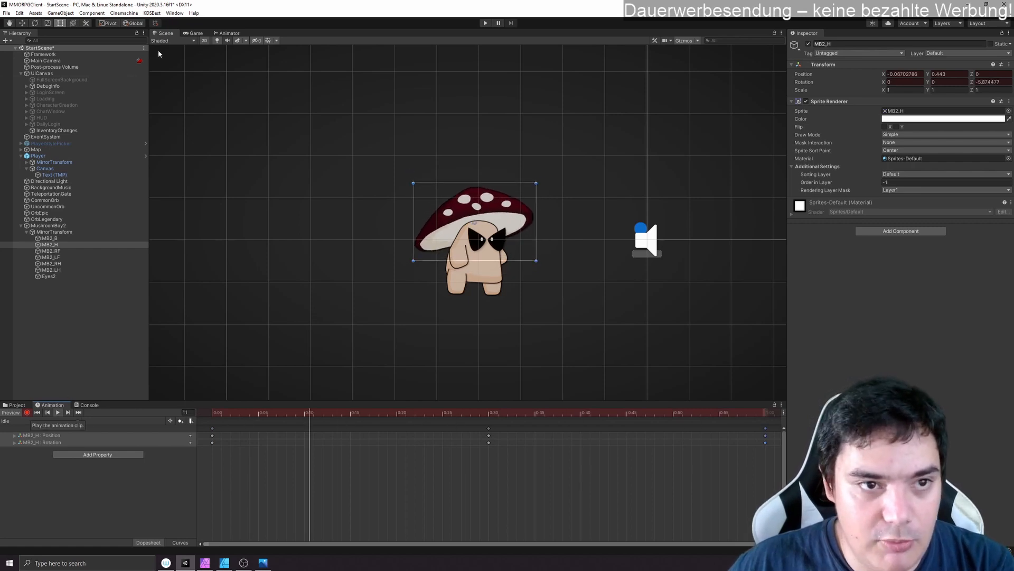
pyautogui.click(195, 32)
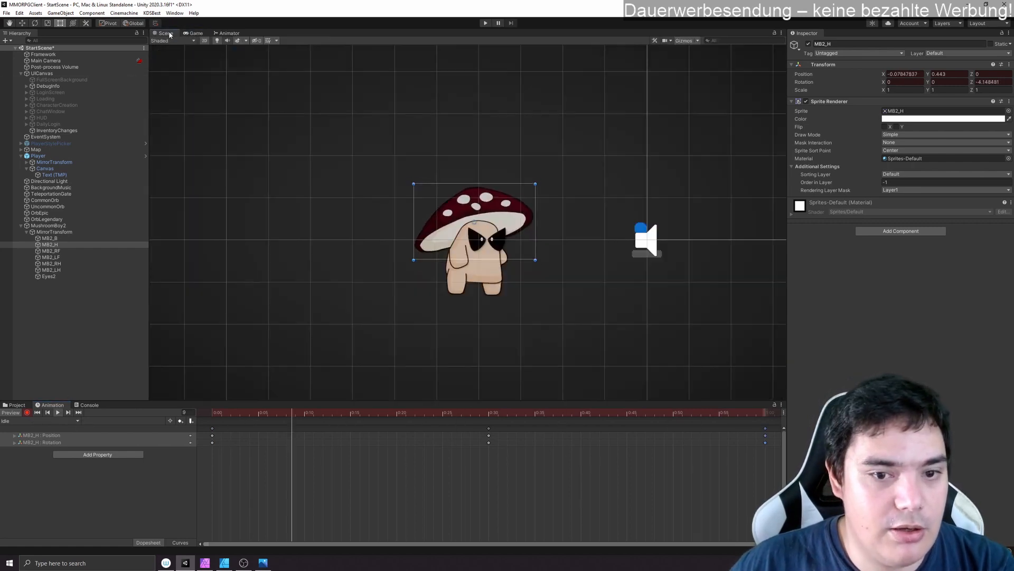
pyautogui.click(166, 33)
# - Try to lower the whole MushroomBoy2 object toward the ground by changing its Y position, and stop the playback
pyautogui.click(72, 224)
pyautogui.scroll(-5, 598, 340)
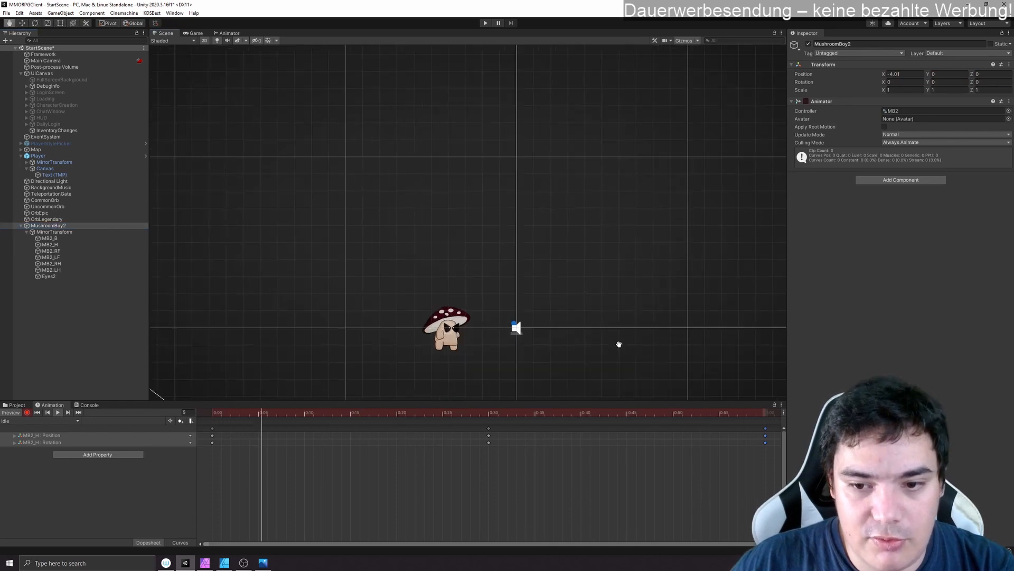
pyautogui.scroll(-8, 660, 301)
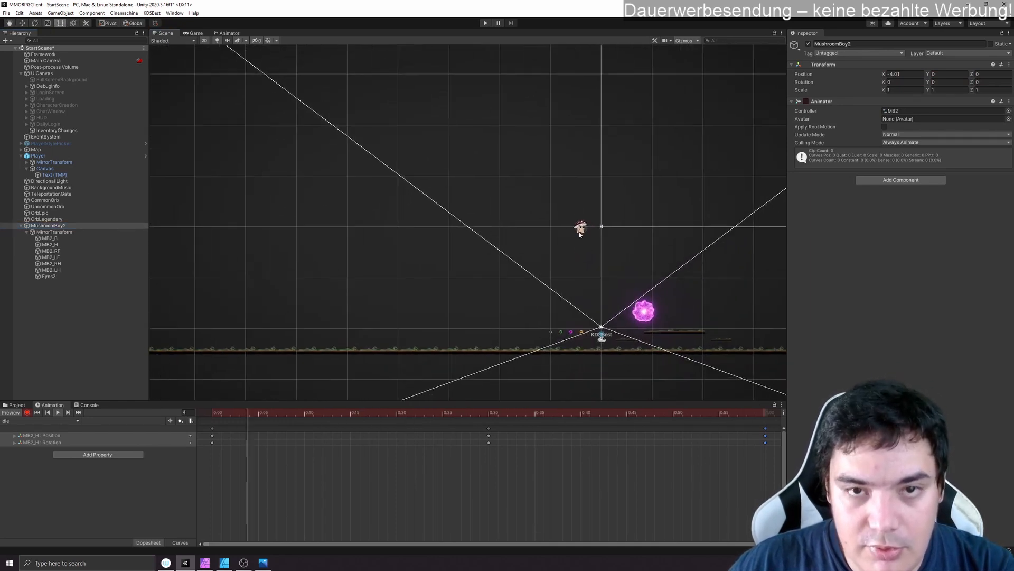
pyautogui.moveTo(931, 74); pyautogui.dragTo(947, 74)
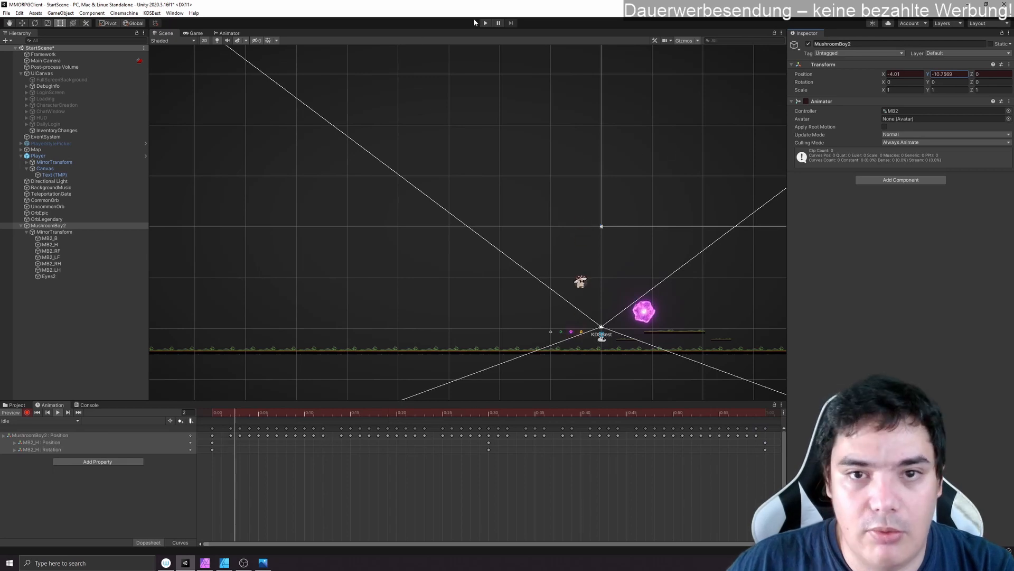
pyautogui.click(56, 412)
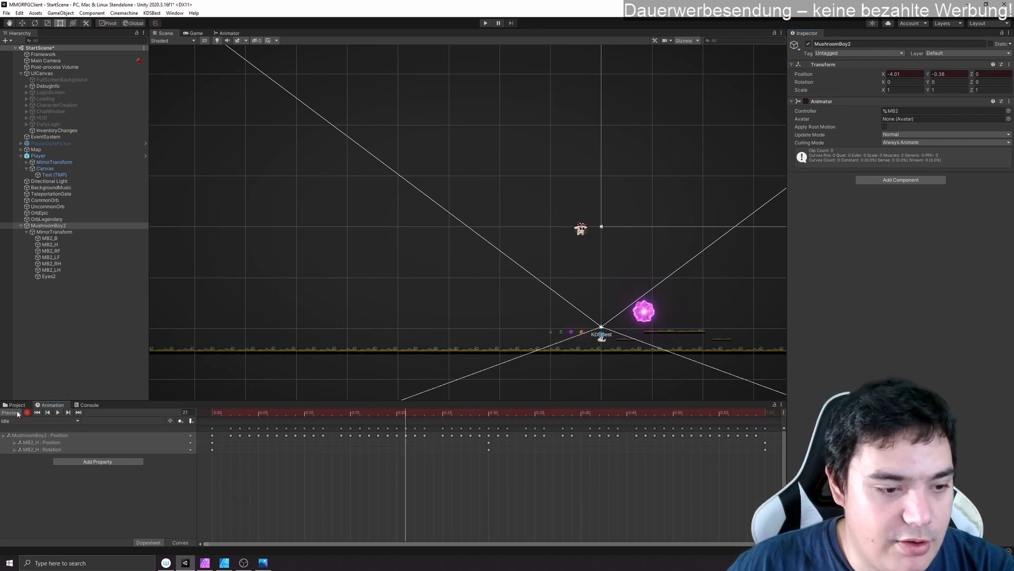
# - Stop recording and remove the MushroomBoy2 Position property from the Idle clip
pyautogui.click(27, 413)
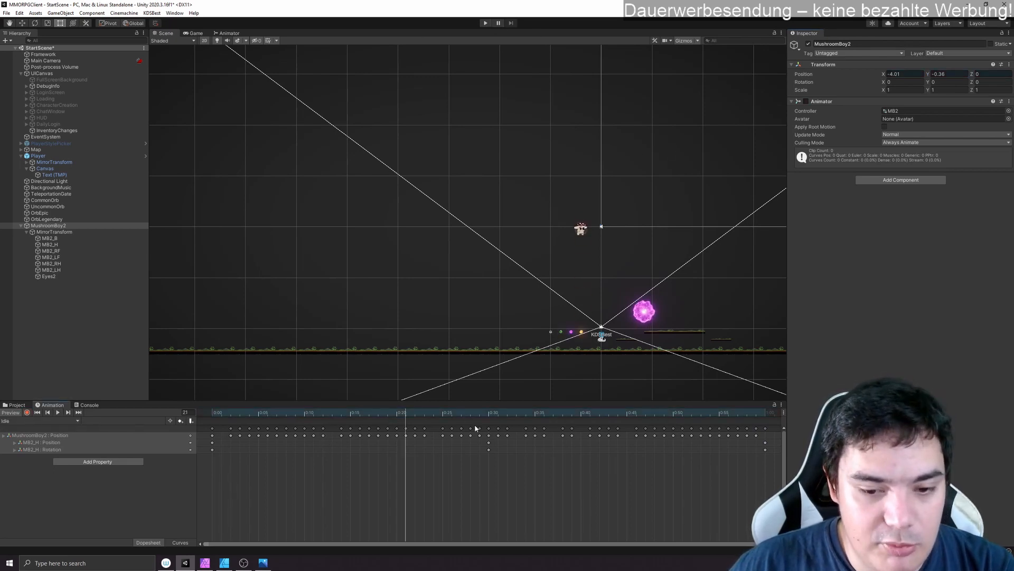
pyautogui.click(141, 436)
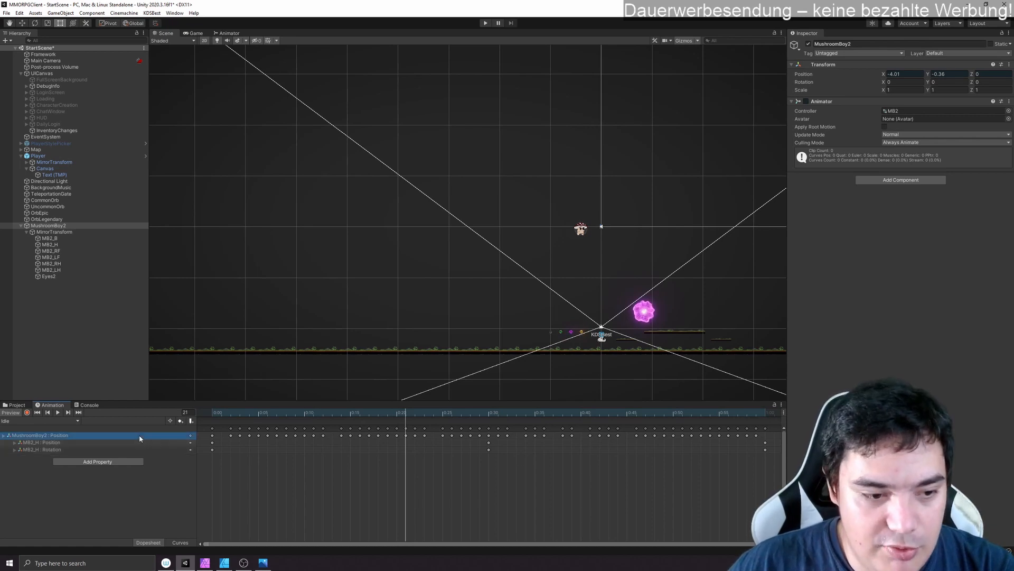
pyautogui.rightClick(154, 437)
pyautogui.click(174, 441)
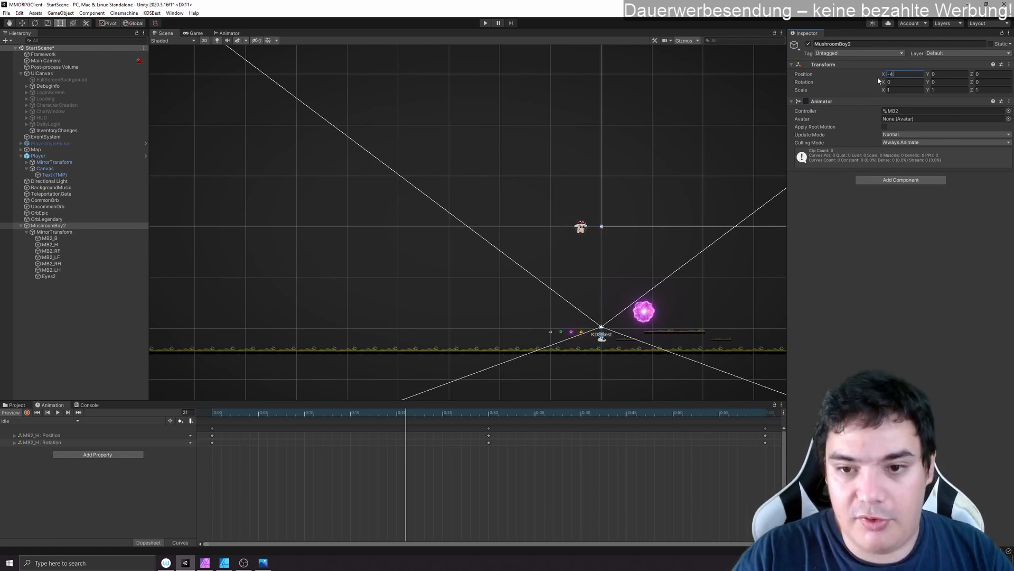
# - Position MushroomBoy2 at X -4 and Y -21.94, and play back its Idle clip in the Game view
pyautogui.click(49, 238)
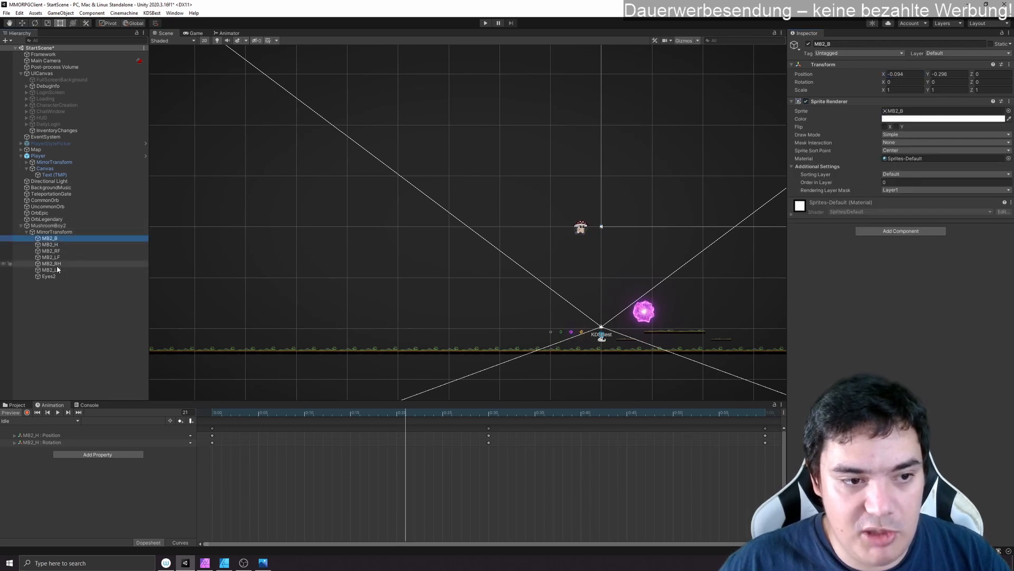
pyautogui.click(66, 226)
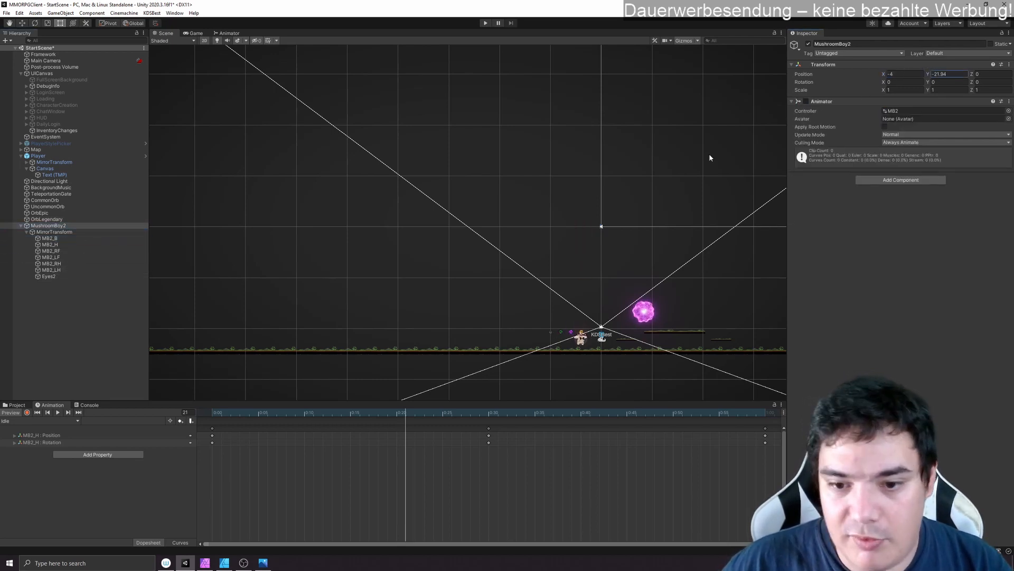
pyautogui.click(198, 33)
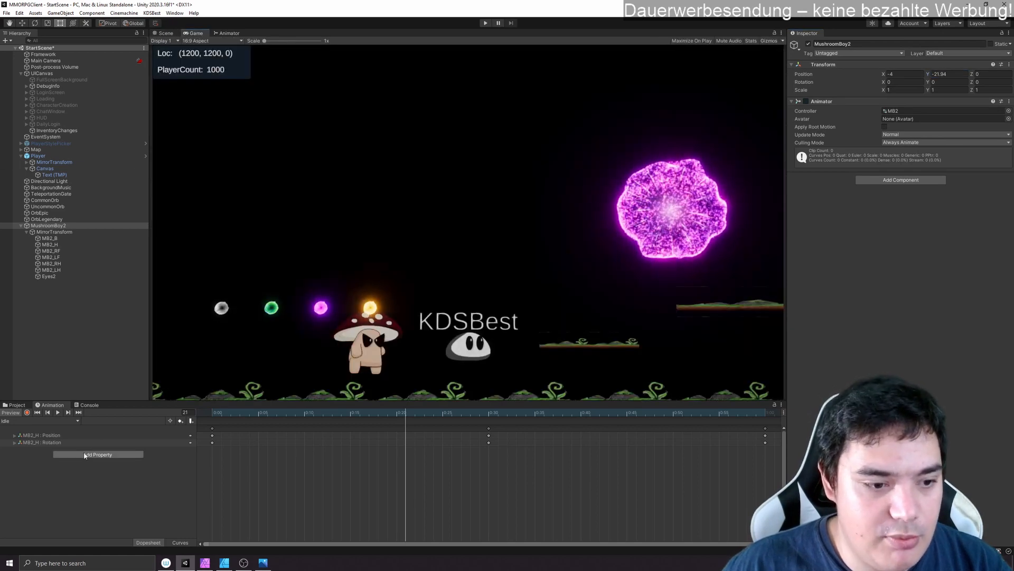
pyautogui.click(55, 413)
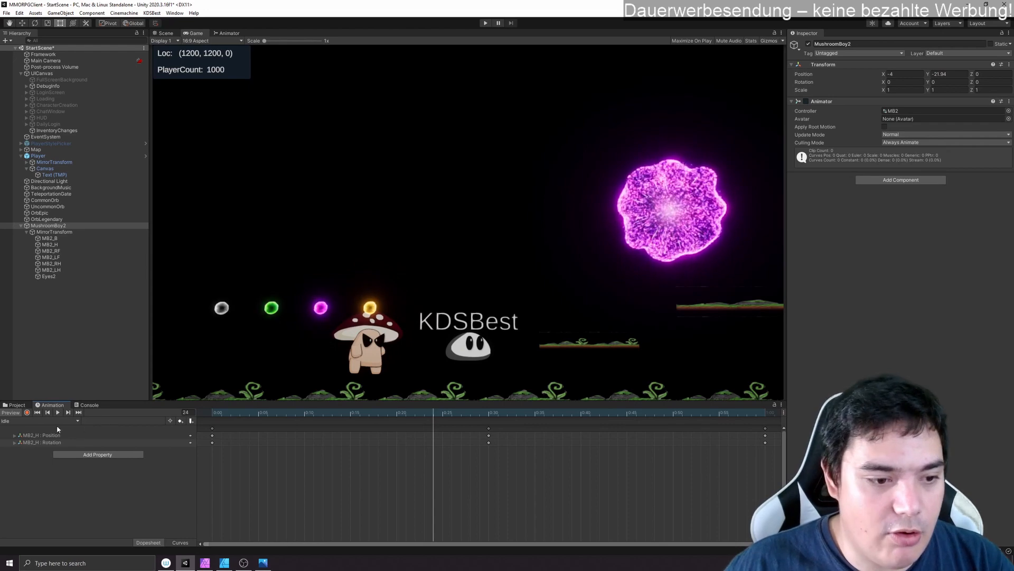
# - Switch to the Run clip, start recording, and key the MB2_H cap's Z rotation at -5.3 on frame 15
pyautogui.click(39, 421)
pyautogui.click(39, 437)
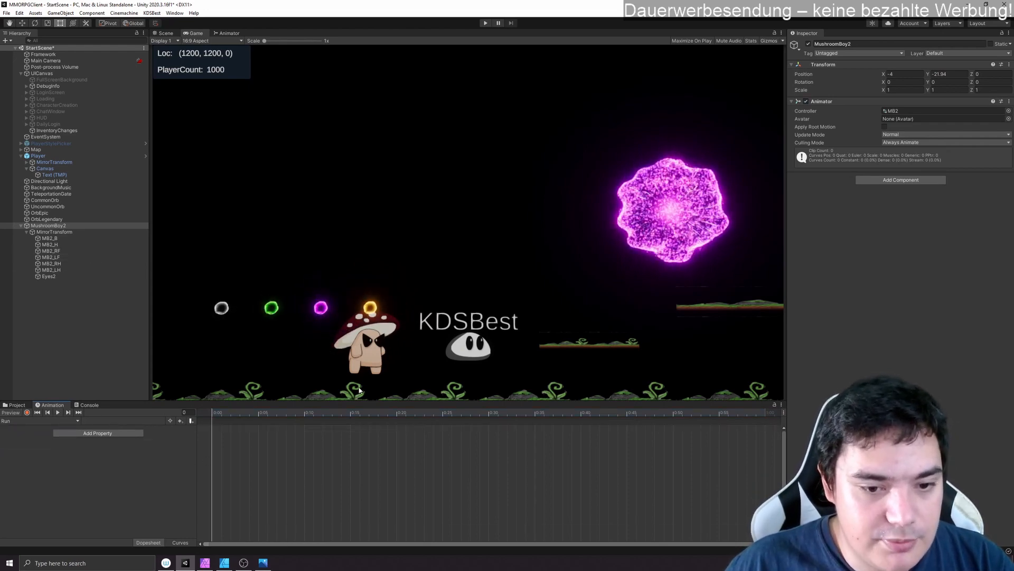
pyautogui.click(27, 412)
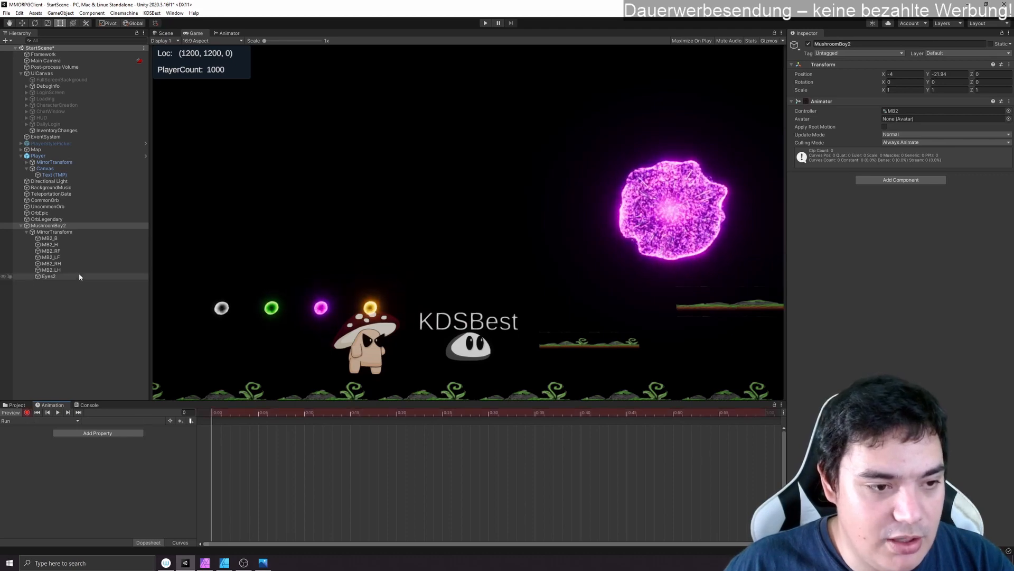
pyautogui.click(69, 243)
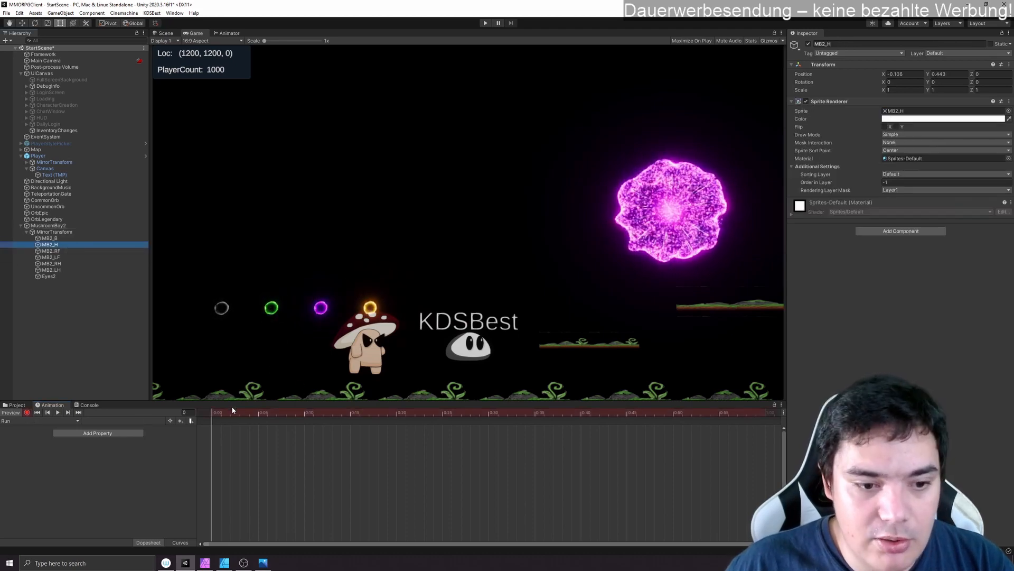
pyautogui.moveTo(216, 413); pyautogui.dragTo(489, 413)
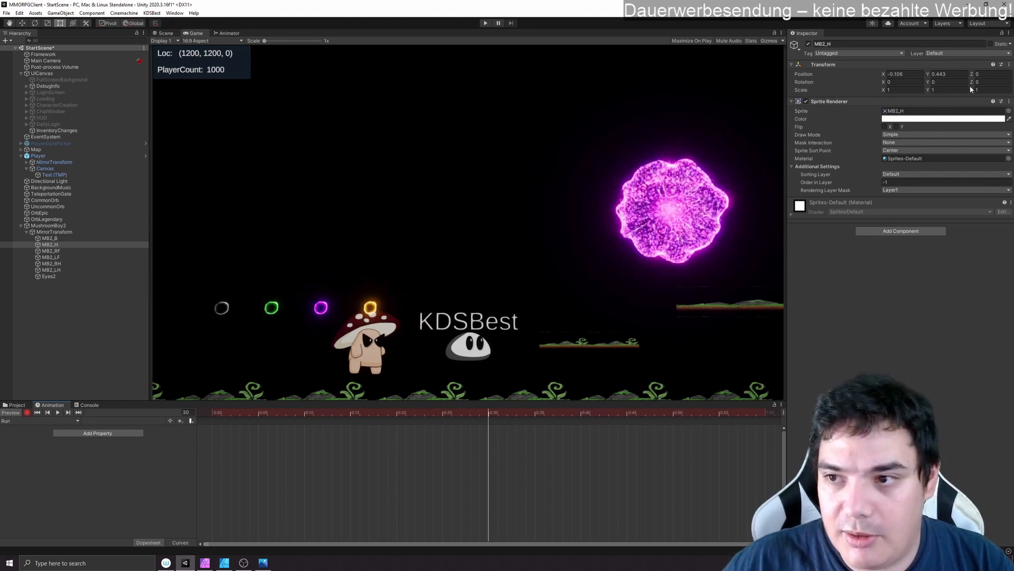
pyautogui.moveTo(974, 82); pyautogui.dragTo(905, 80)
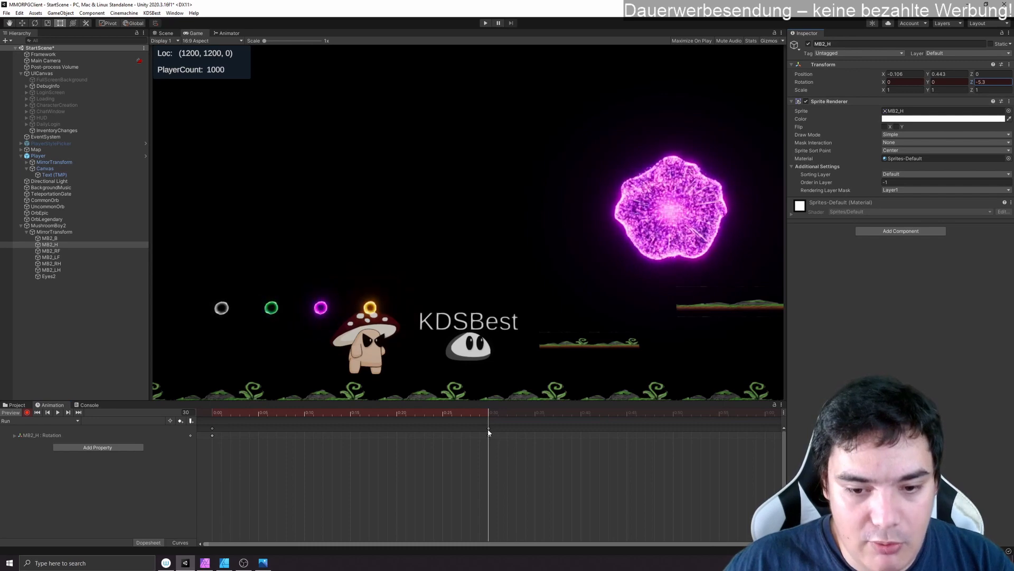
pyautogui.moveTo(489, 429); pyautogui.dragTo(350, 432)
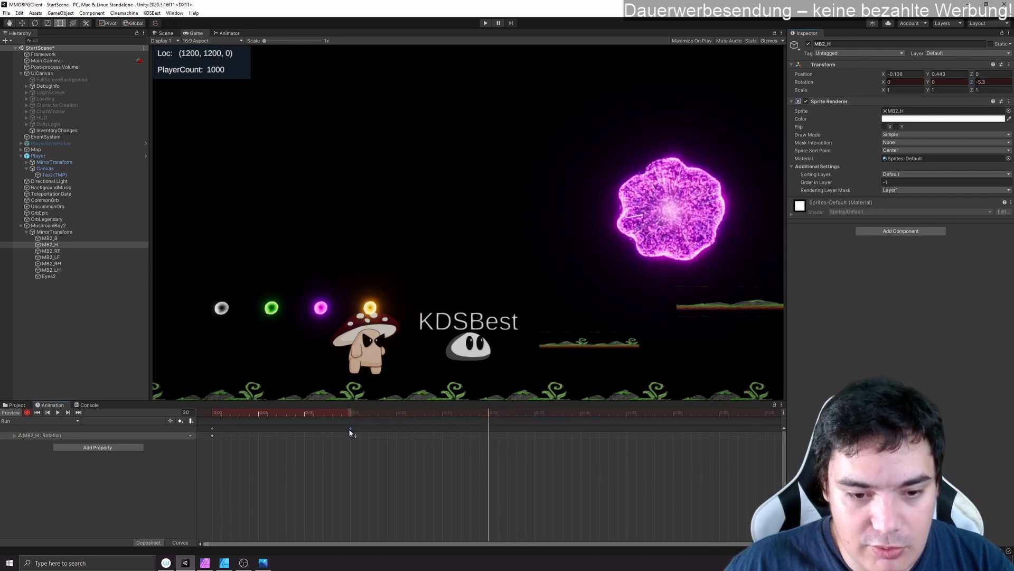
# - Copy the MB2_H frame 0 rotation keyframe to frames 30 and 60, and the frame 15 keyframe to frame 45
pyautogui.keyDown('shift'); pyautogui.click(212, 428); pyautogui.keyUp('shift')
pyautogui.click(489, 429)
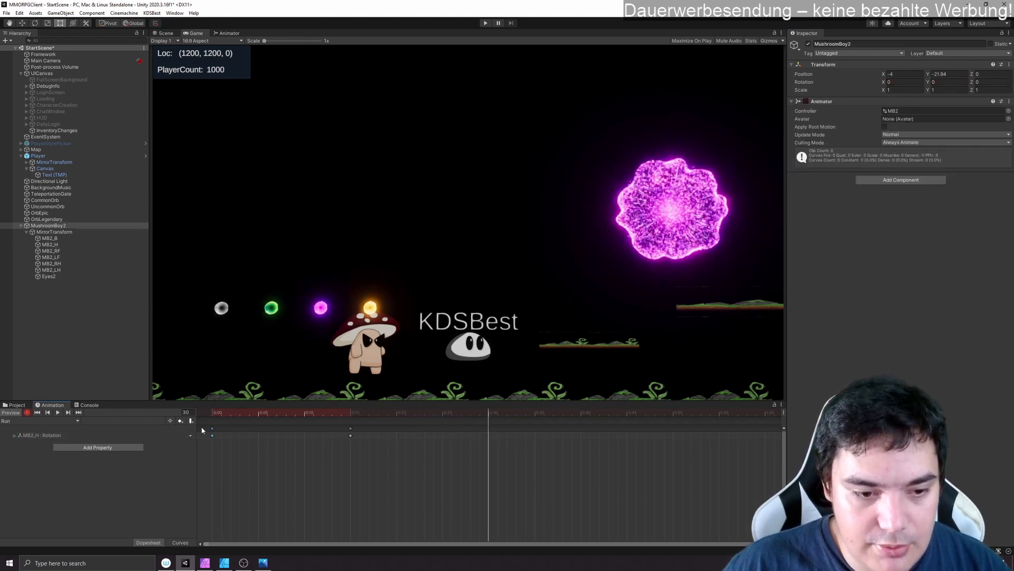
pyautogui.click(248, 434)
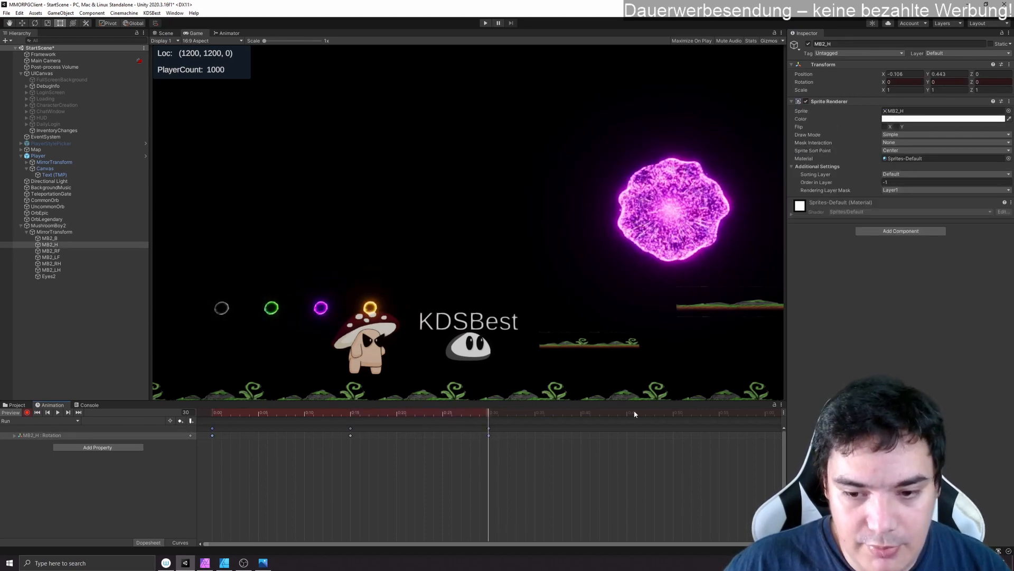
pyautogui.hotkey('ctrl', 'v')
pyautogui.click(350, 428)
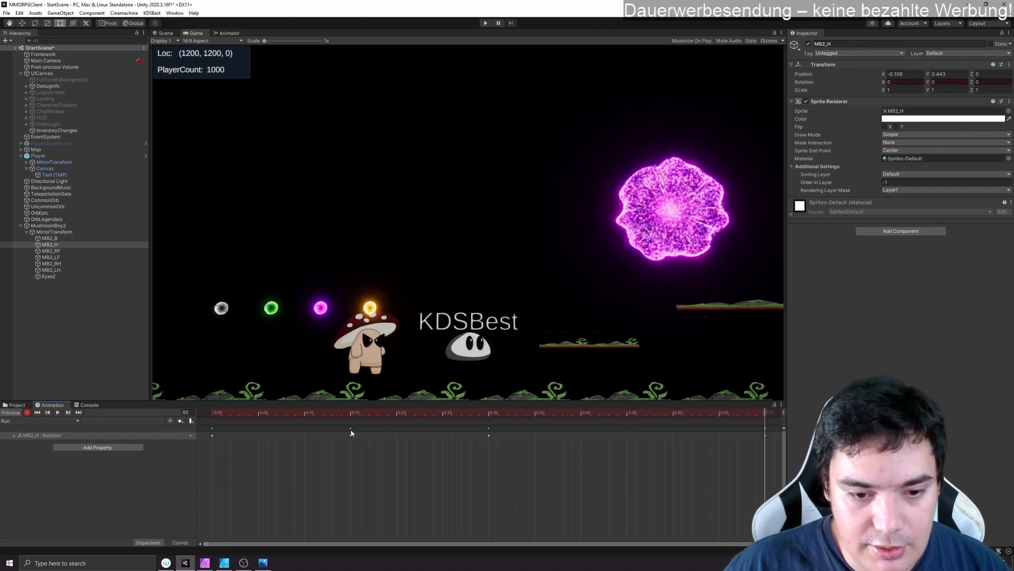
pyautogui.hotkey('ctrl', 'v')
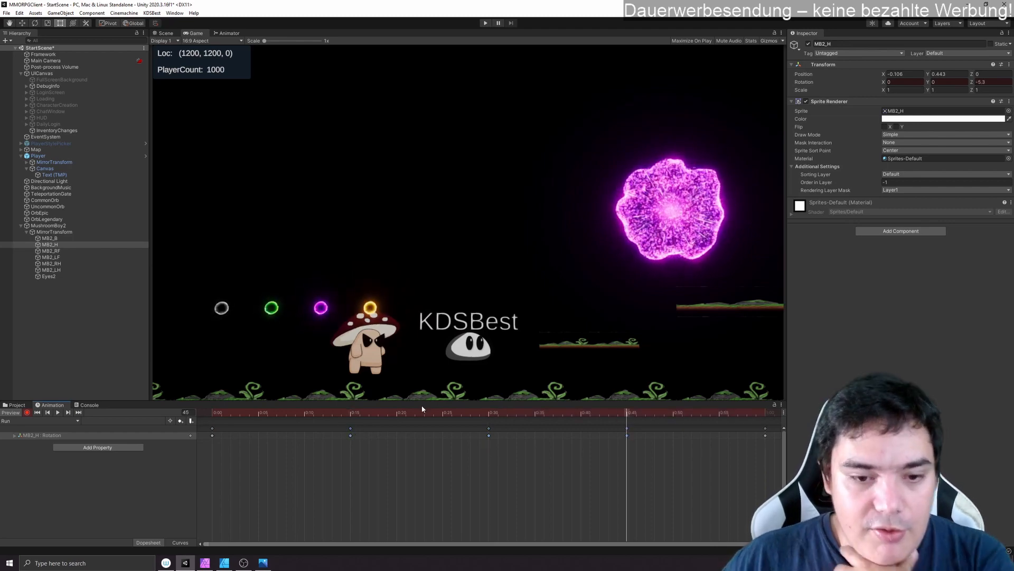
# - Key the MB2_RF foot's Z rotation at about -12 on frame 15 and 12 on frame 45
pyautogui.moveTo(381, 413); pyautogui.dragTo(350, 423)
pyautogui.click(68, 251)
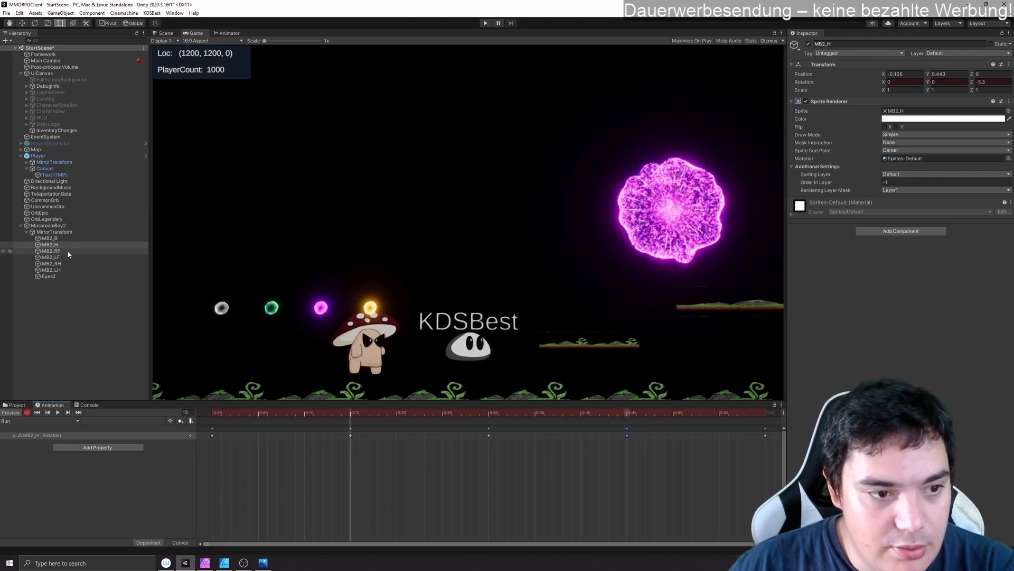
pyautogui.click(972, 84)
pyautogui.moveTo(972, 86); pyautogui.dragTo(1008, 91)
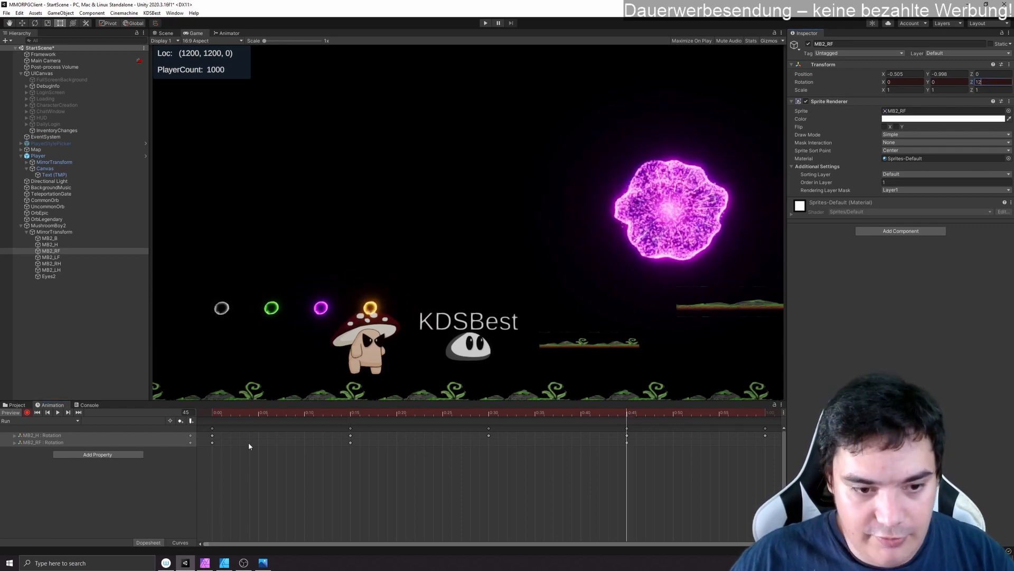
# - Copy the MB2_RF frame 0 rotation keyframe to frames 30 and 60, and play back the Run clip
pyautogui.click(213, 442)
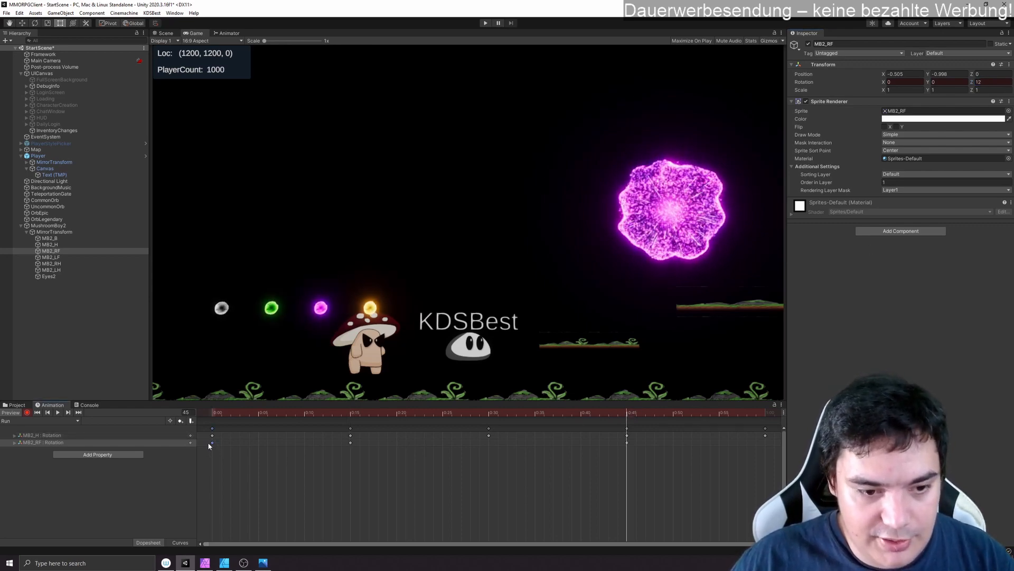
pyautogui.click(490, 413)
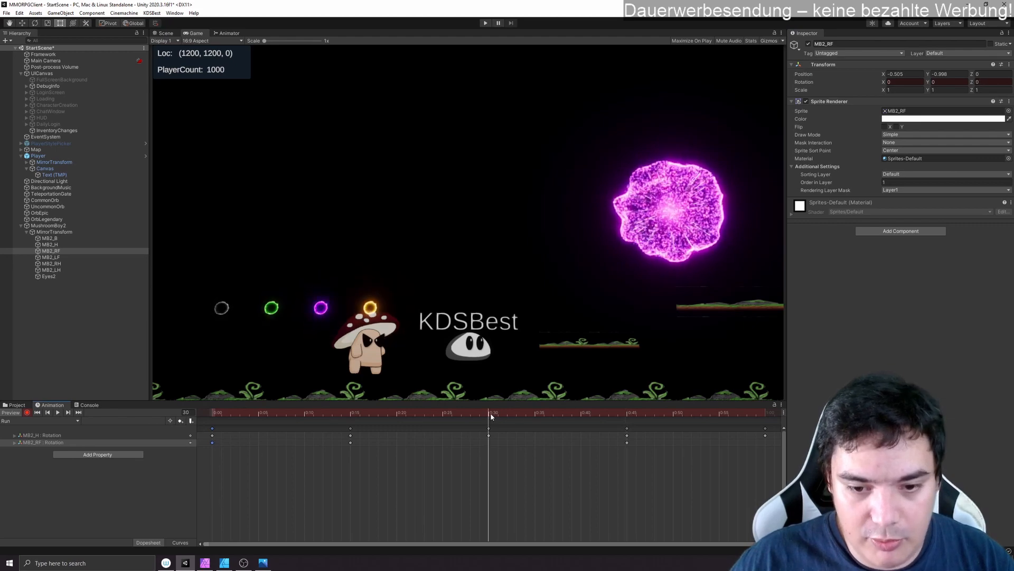
pyautogui.hotkey('ctrl', 'v')
pyautogui.click(764, 413)
pyautogui.hotkey('ctrl', 'v')
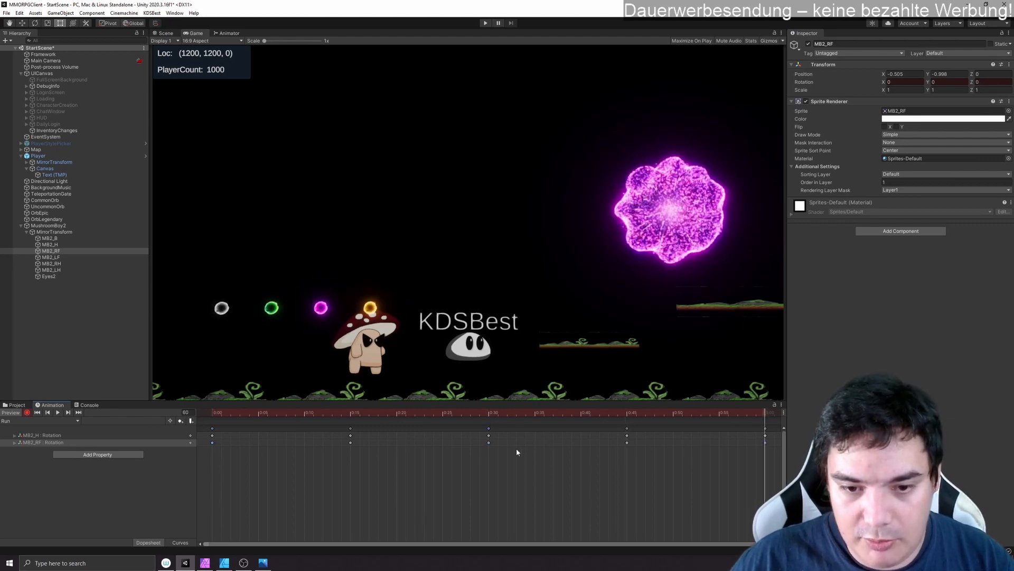
pyautogui.click(57, 412)
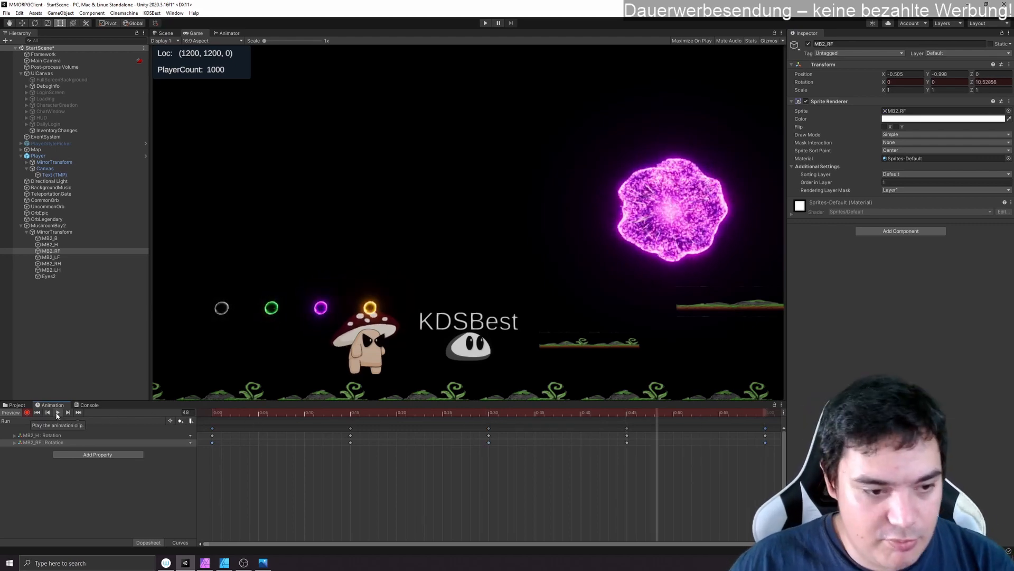
pyautogui.click(57, 413)
# - Key the MB2_LF foot's Z rotation at 12 on frame 15 and -12 on frame 45
pyautogui.moveTo(224, 412); pyautogui.dragTo(187, 414)
pyautogui.click(351, 413)
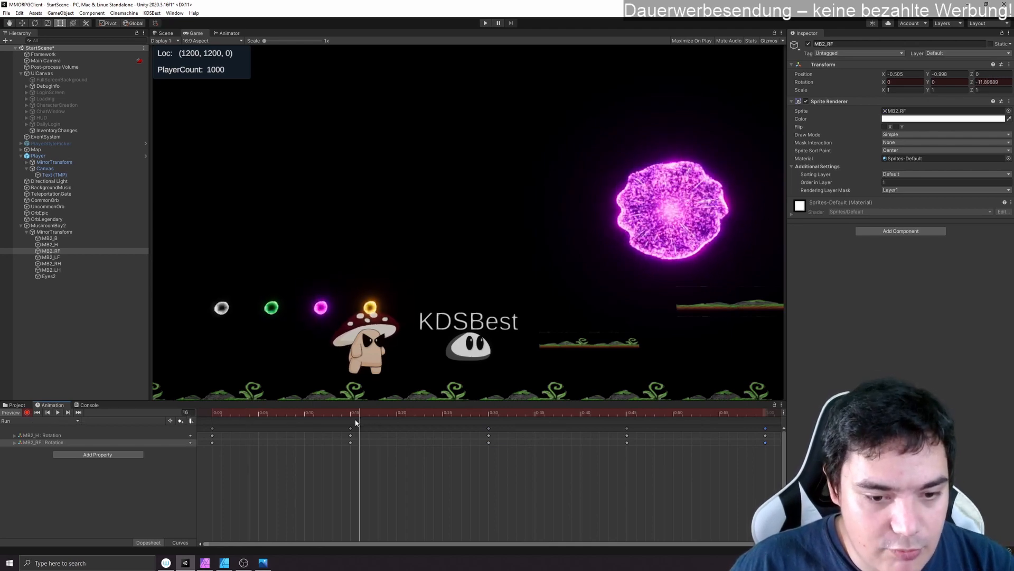
pyautogui.click(61, 257)
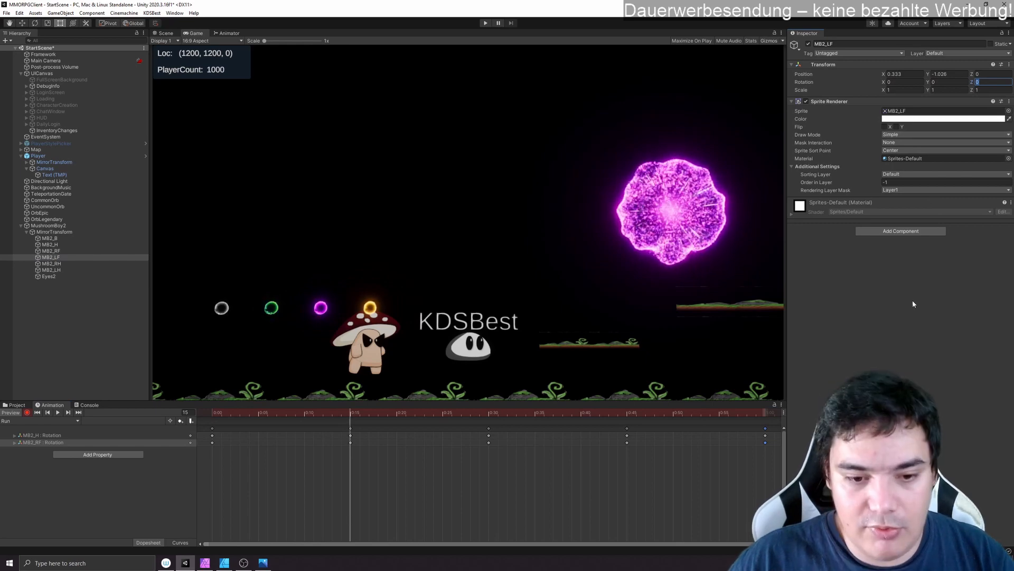
pyautogui.write('12')
pyautogui.click(627, 412)
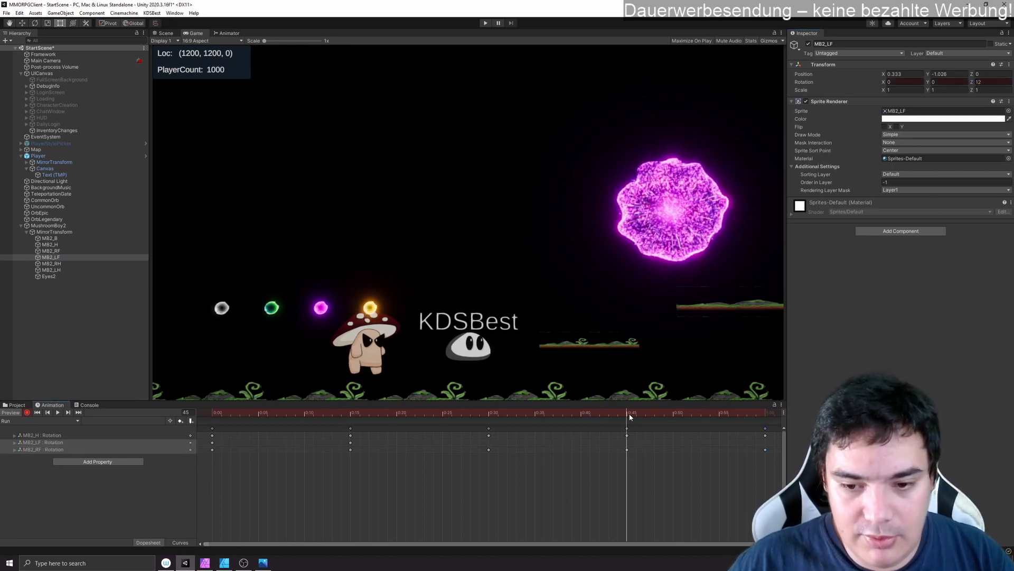
pyautogui.click(991, 82)
pyautogui.write('-12')
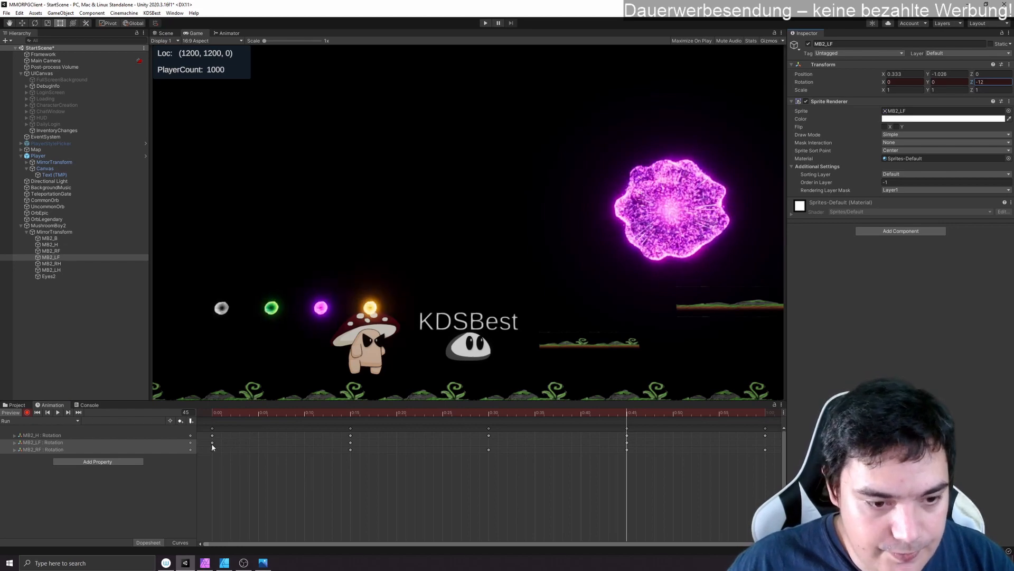
# - Copy the MB2_LF frame 0 rotation keyframe to frames 30 and 60
pyautogui.click(488, 412)
pyautogui.click(765, 413)
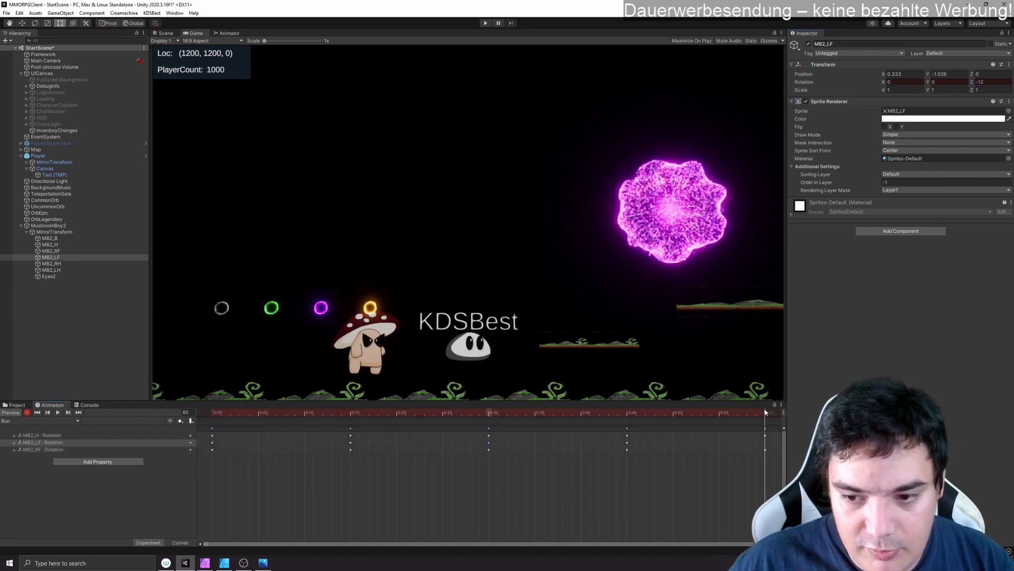
pyautogui.hotkey('ctrl', 'v')
# - Play back the Run clip with recording off and set the MushroomBoy2 object's X position to -3.25
pyautogui.click(58, 412)
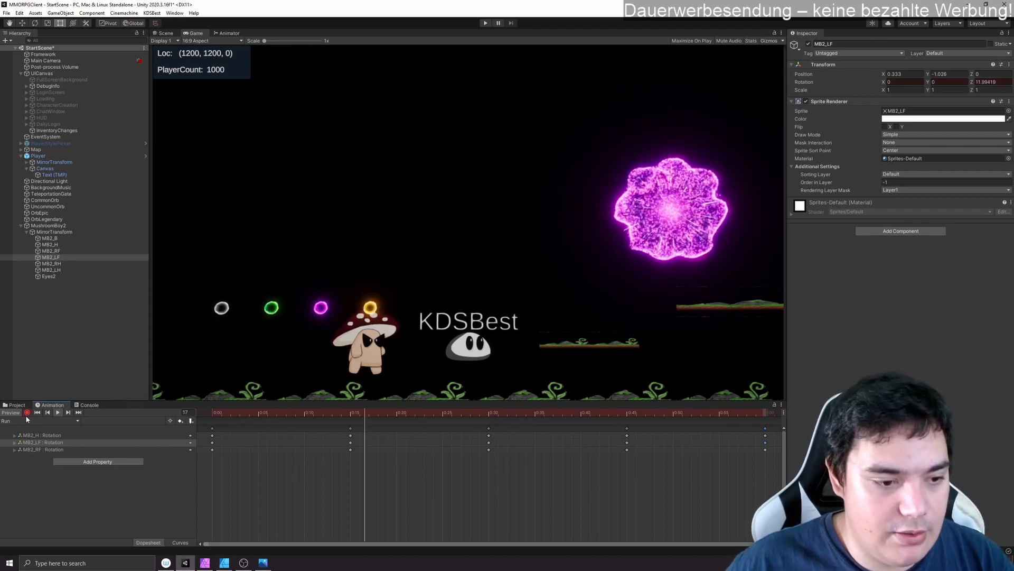
pyautogui.click(48, 226)
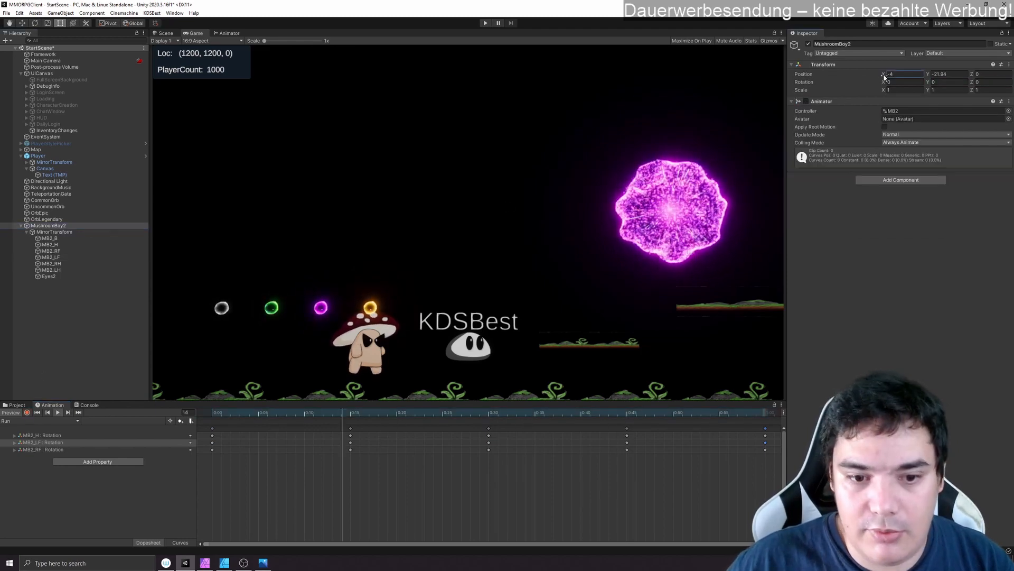
pyautogui.moveTo(880, 79)
pyautogui.mouseDown()
pyautogui.moveTo(915, 87)
pyautogui.moveTo(896, 88)
pyautogui.mouseUp()
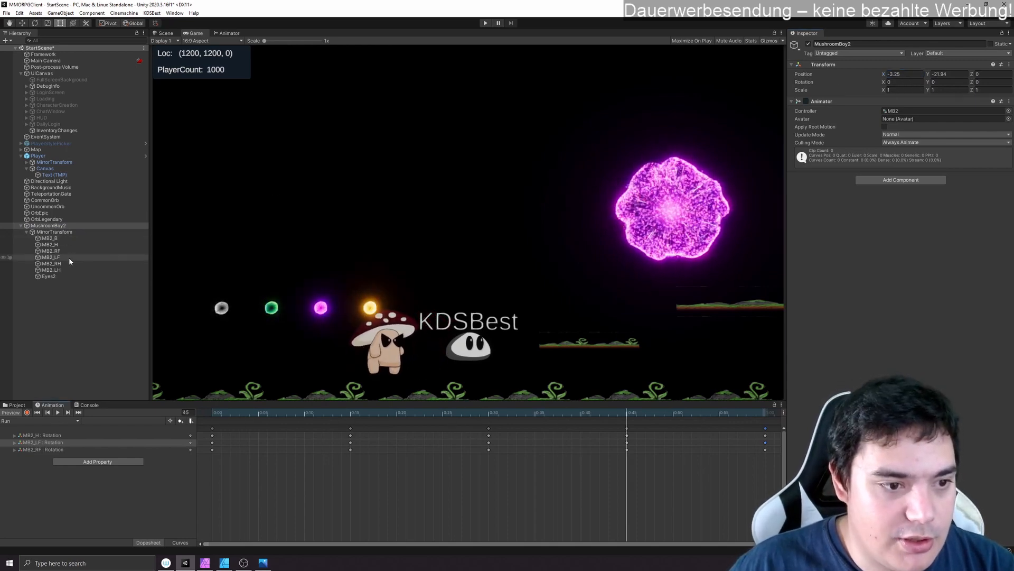
# - Record a Position keyframe for Eyes2 on frame 30 with Y 0.2, and scrub through the movement
pyautogui.click(50, 276)
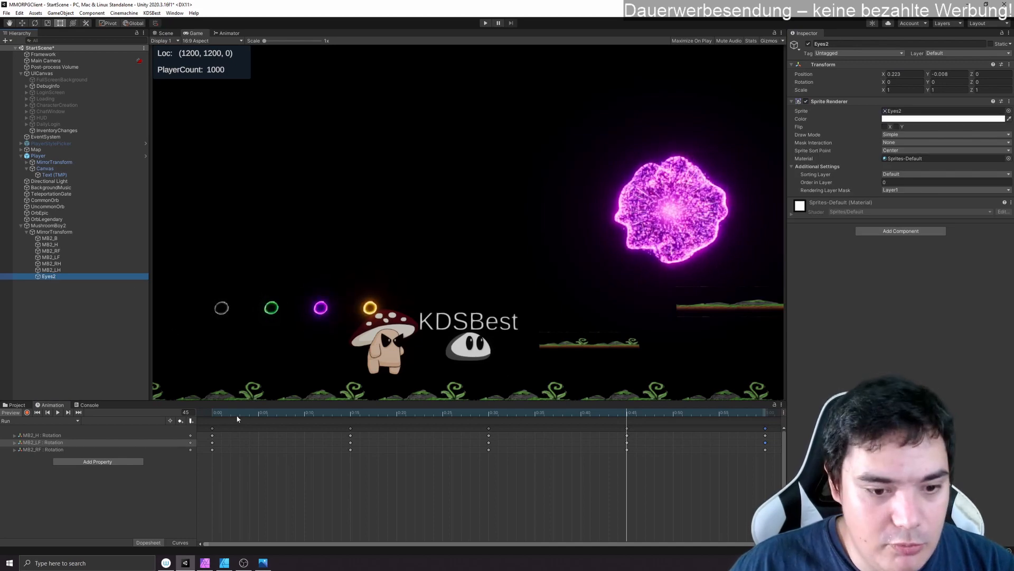
pyautogui.click(27, 412)
pyautogui.moveTo(354, 411); pyautogui.dragTo(489, 411)
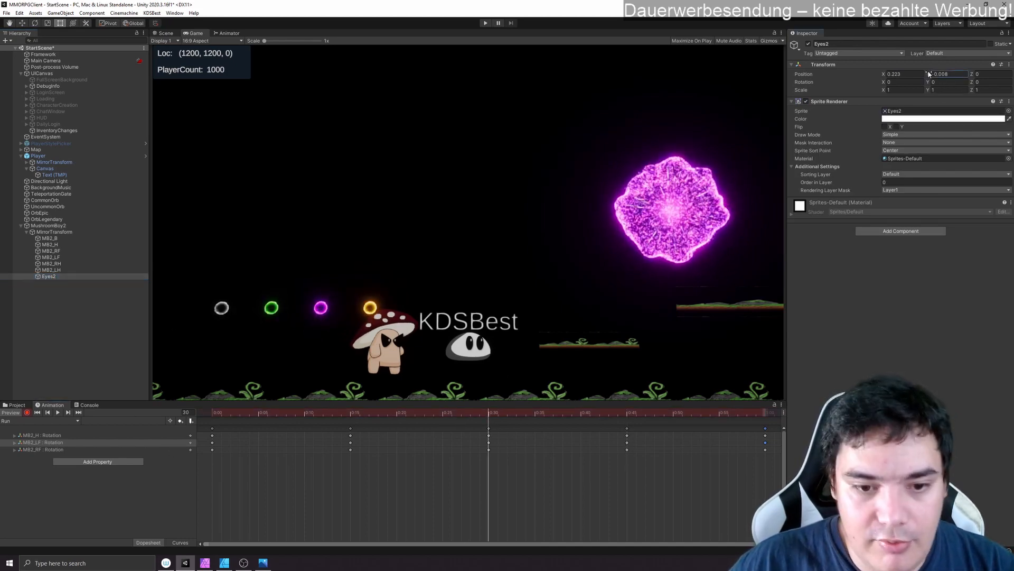
pyautogui.moveTo(928, 73); pyautogui.dragTo(932, 73)
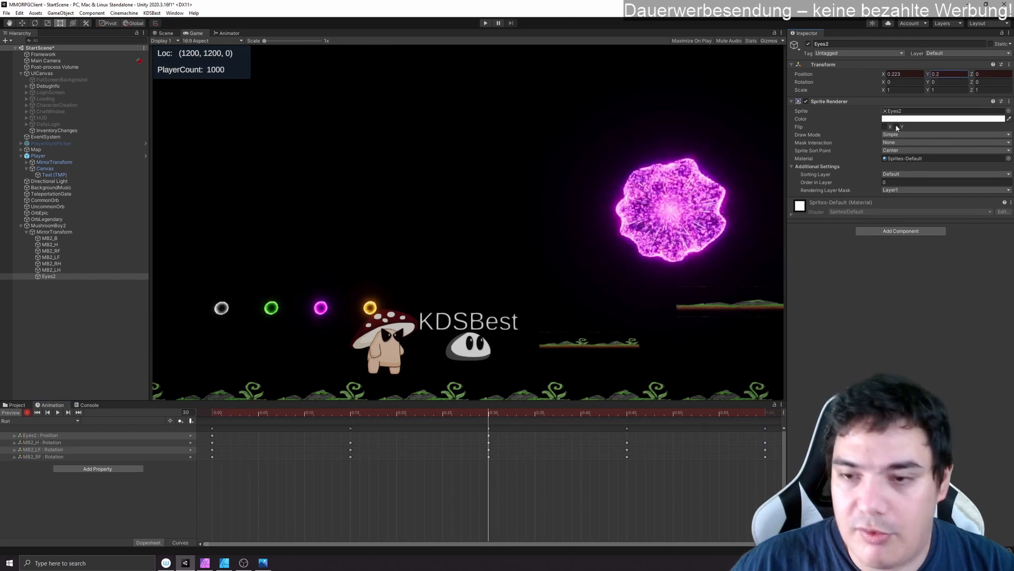
pyautogui.moveTo(235, 415); pyautogui.dragTo(489, 413)
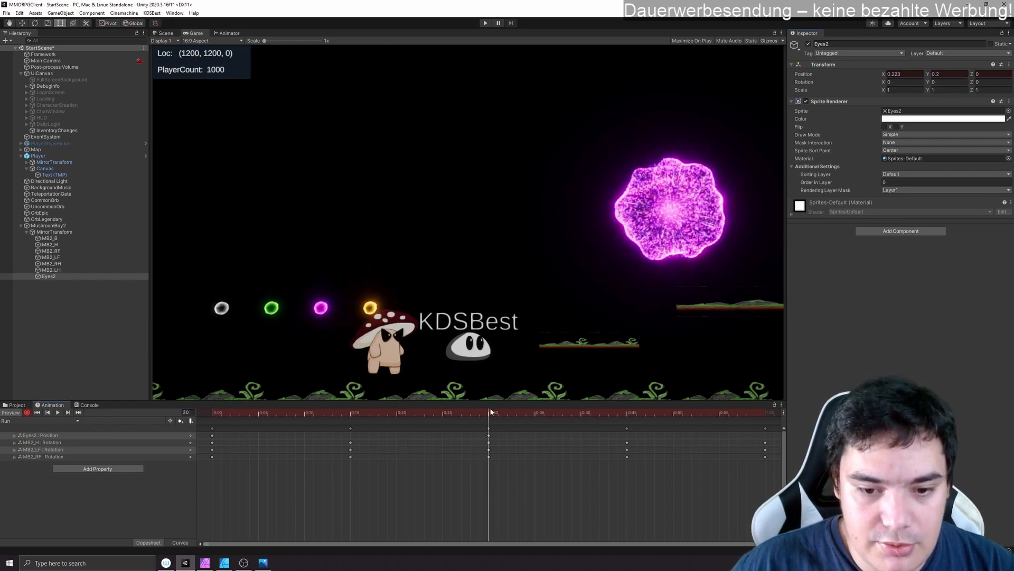
# - Lower the Eyes2 Y position in the frame 30 keyframe to about 0.05 and scrub through the movement
pyautogui.click(951, 74)
pyautogui.write('0')
pyautogui.press('Return')
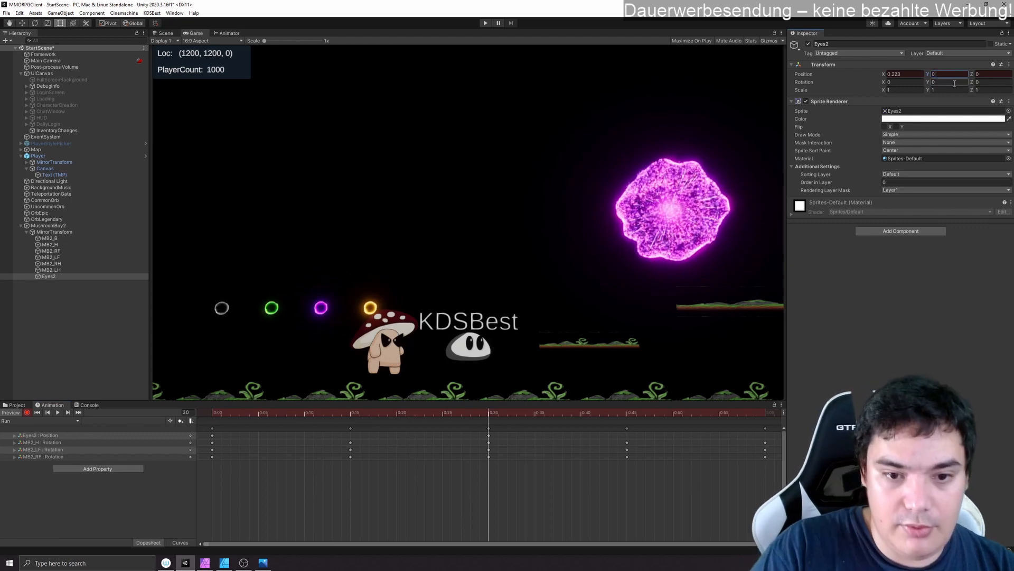
pyautogui.moveTo(369, 415); pyautogui.dragTo(488, 413)
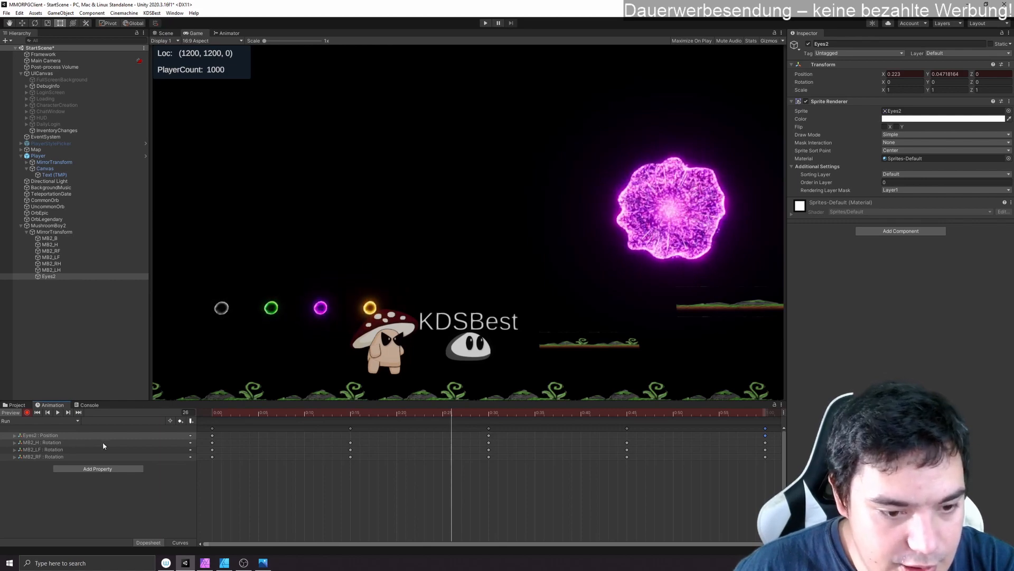
# - Replace the MB2_H frame 30 rotation keyframe with the one from frame 15, and play back the Run clip
pyautogui.click(489, 442)
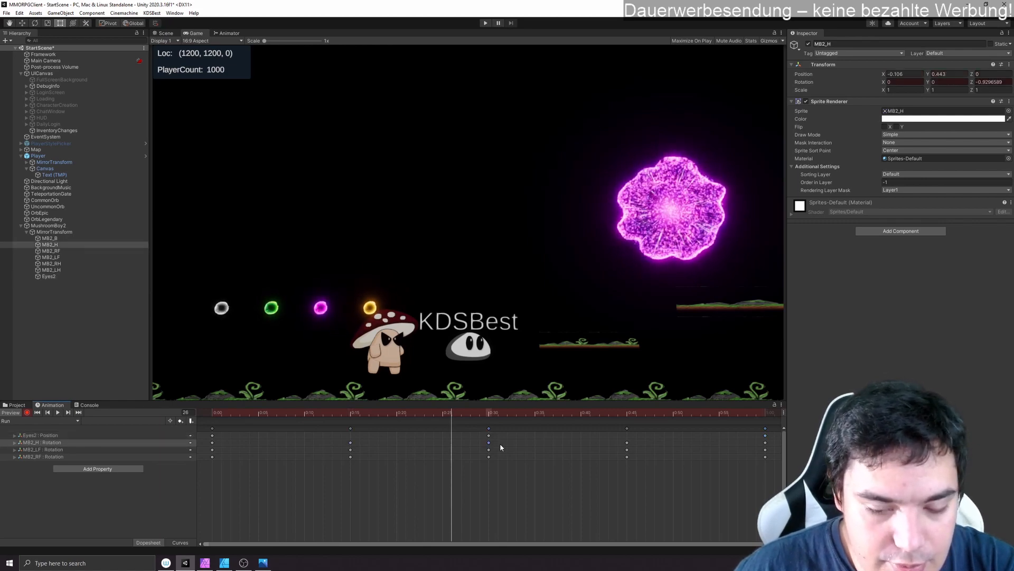
pyautogui.press('Delete')
pyautogui.moveTo(350, 443); pyautogui.dragTo(488, 443)
pyautogui.click(58, 412)
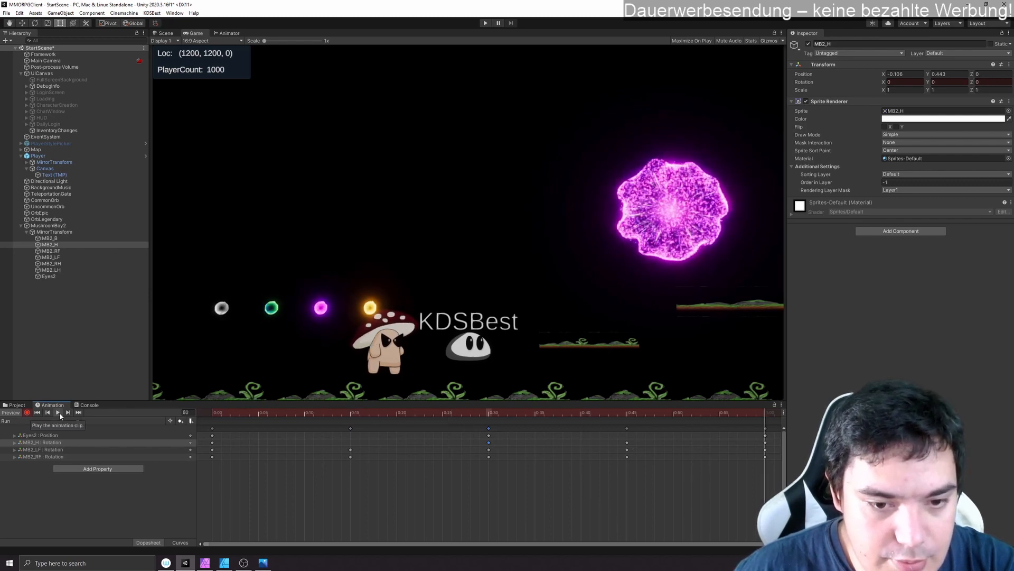
pyautogui.click(59, 413)
# - Delete the MB2_H rotation keyframe on frame 45 and preview the Run clip again
pyautogui.click(627, 443)
pyautogui.press('Delete')
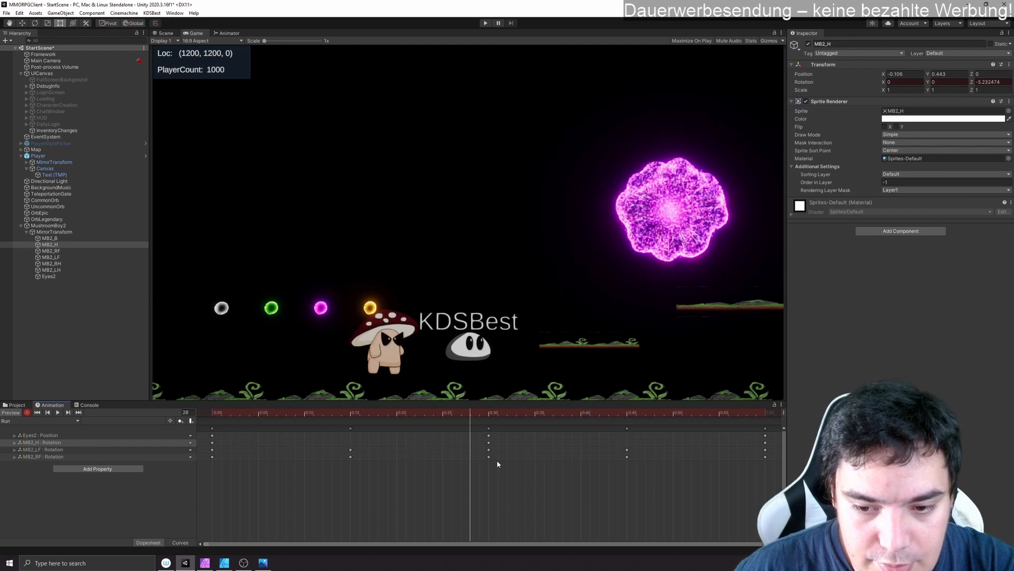
pyautogui.click(57, 413)
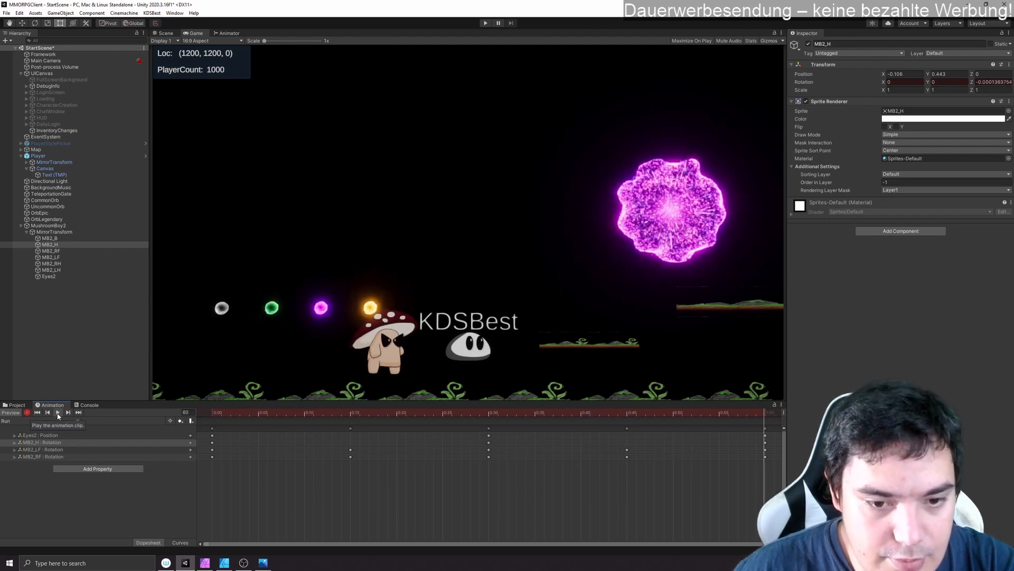
pyautogui.click(57, 414)
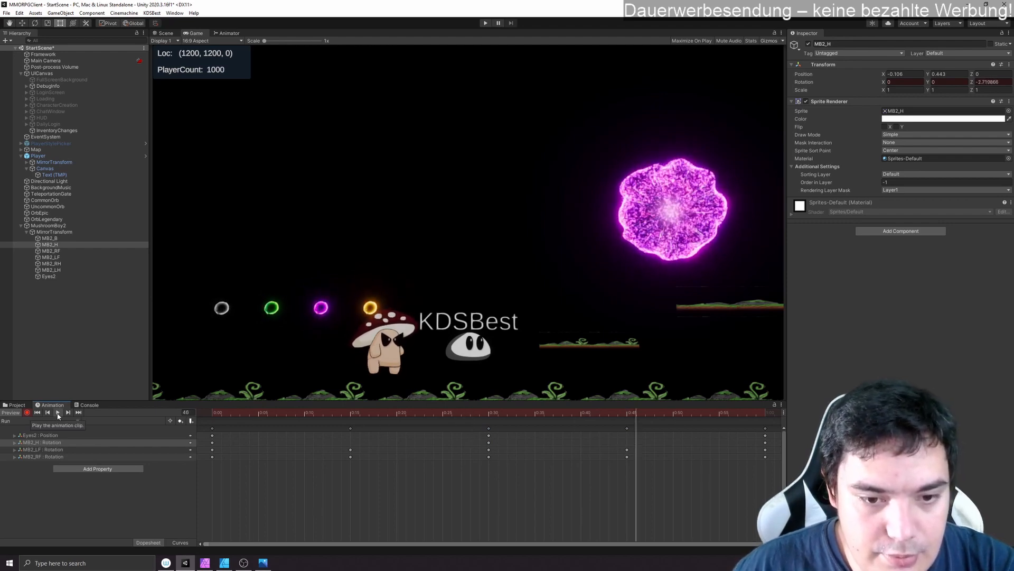
# - Record Rotation keyframes for MB2_RH with Z 5 on frame 15 and Z -5 on frame 45
pyautogui.click(65, 256)
pyautogui.click(72, 264)
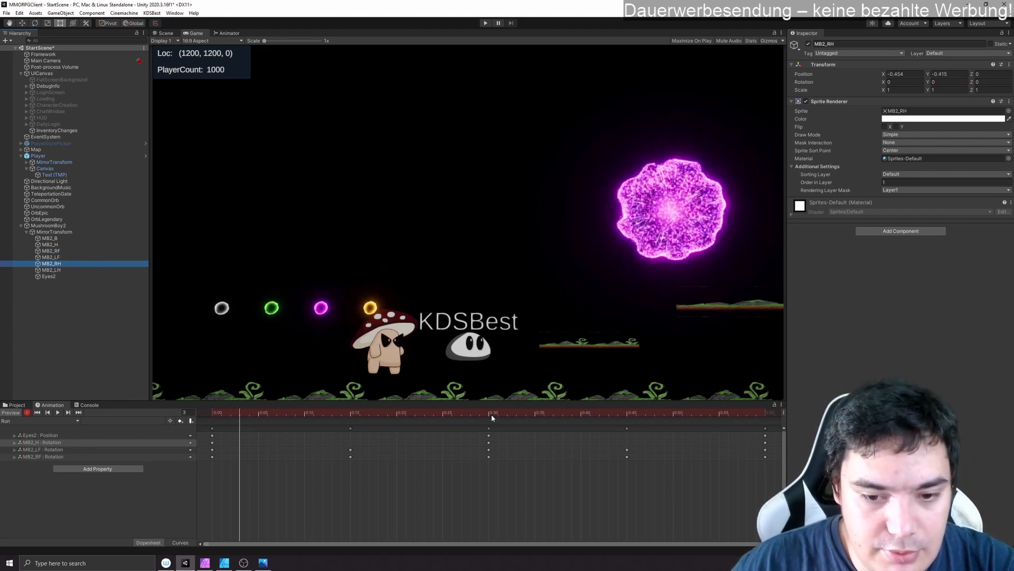
pyautogui.click(350, 414)
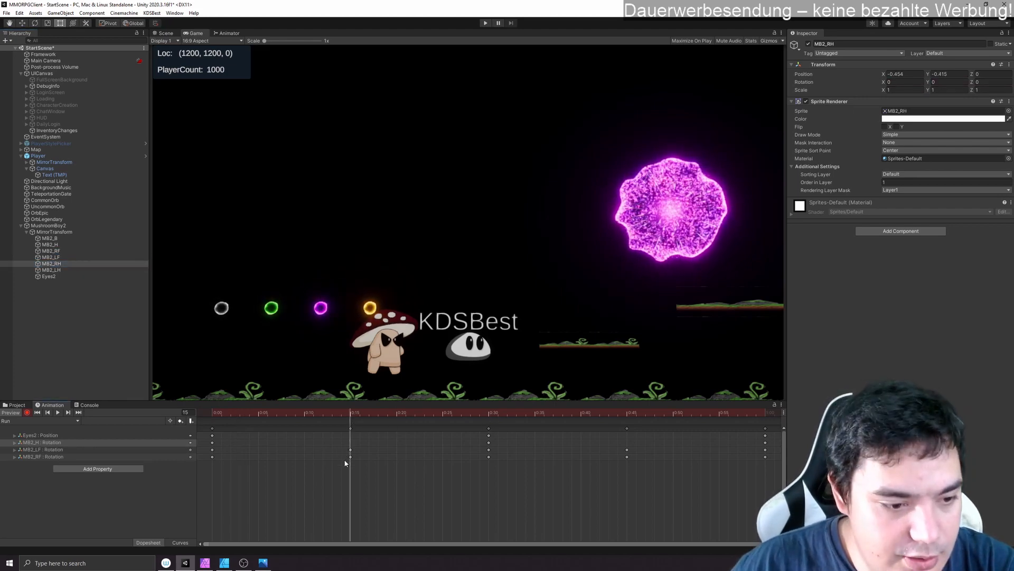
pyautogui.click(43, 457)
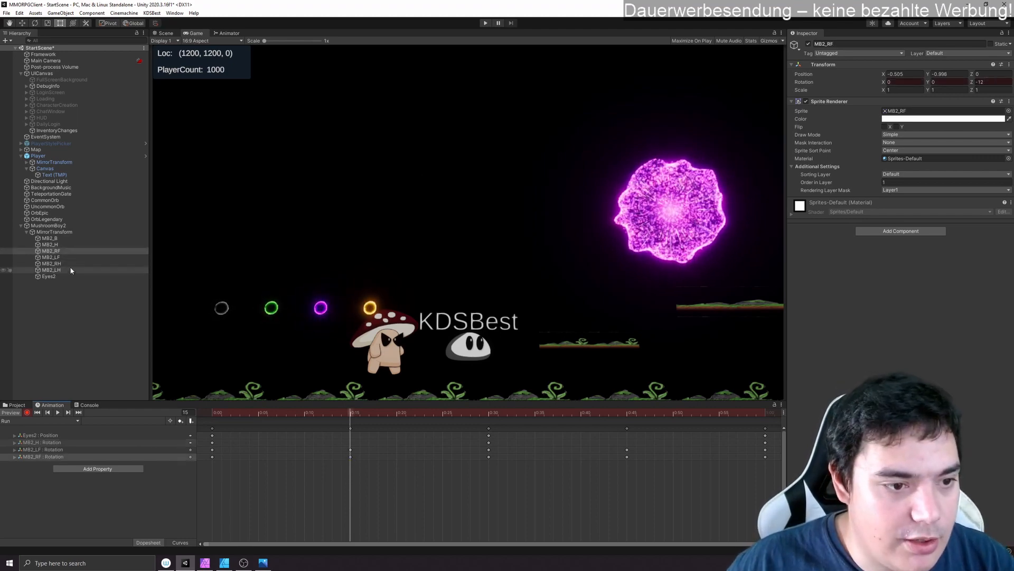
pyautogui.click(51, 263)
pyautogui.click(992, 82)
pyautogui.write('5')
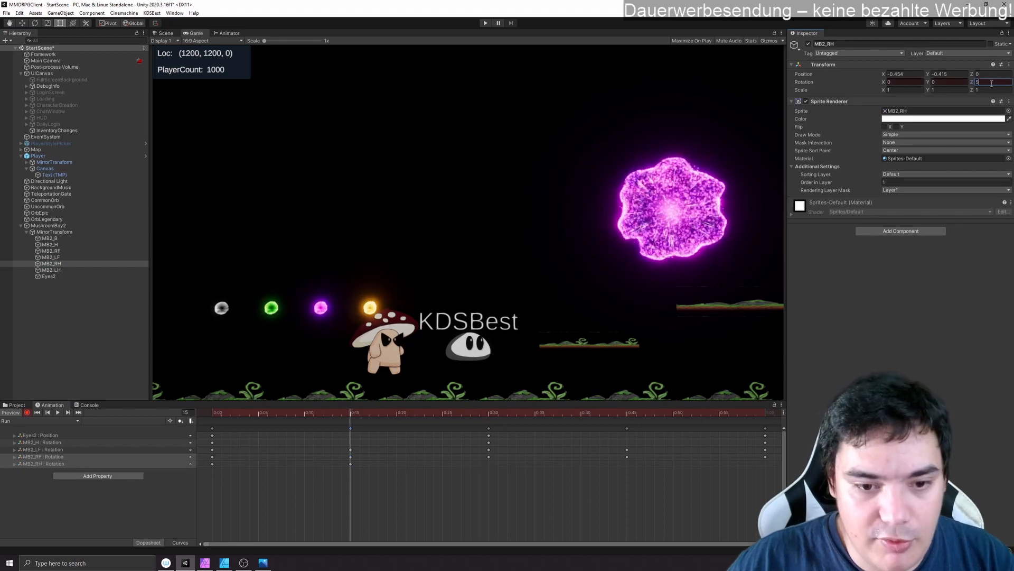
pyautogui.click(627, 413)
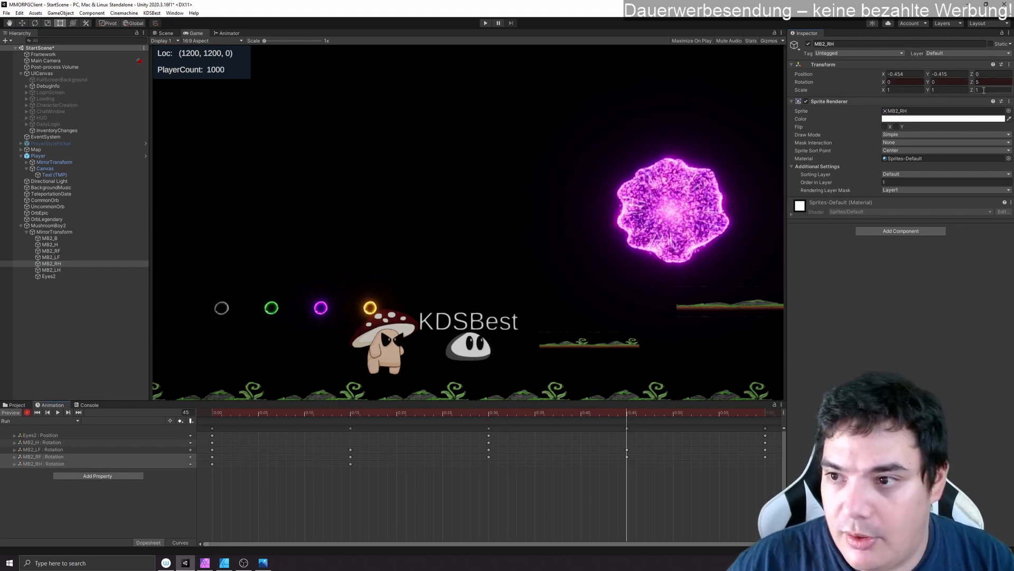
pyautogui.write('-5')
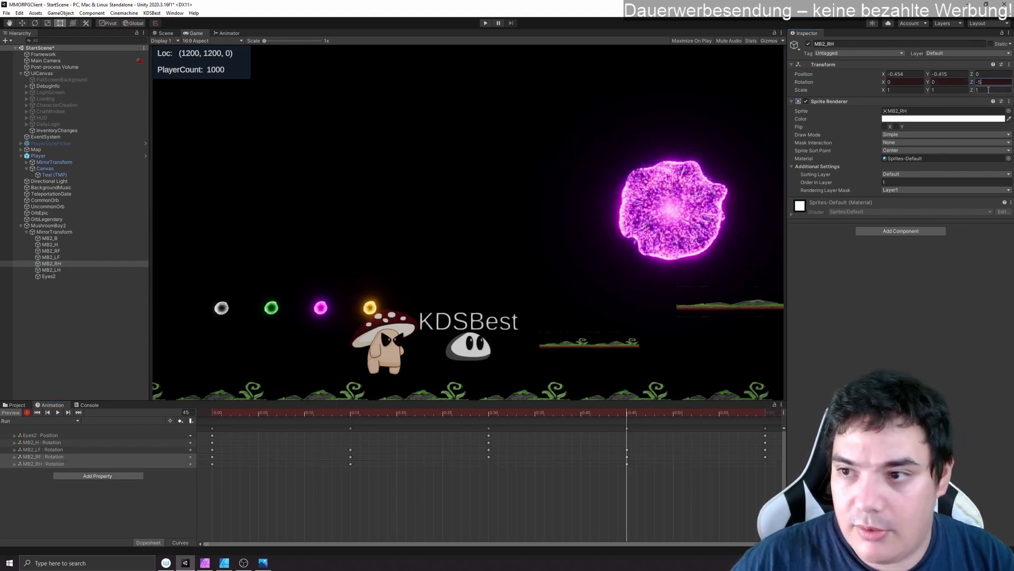
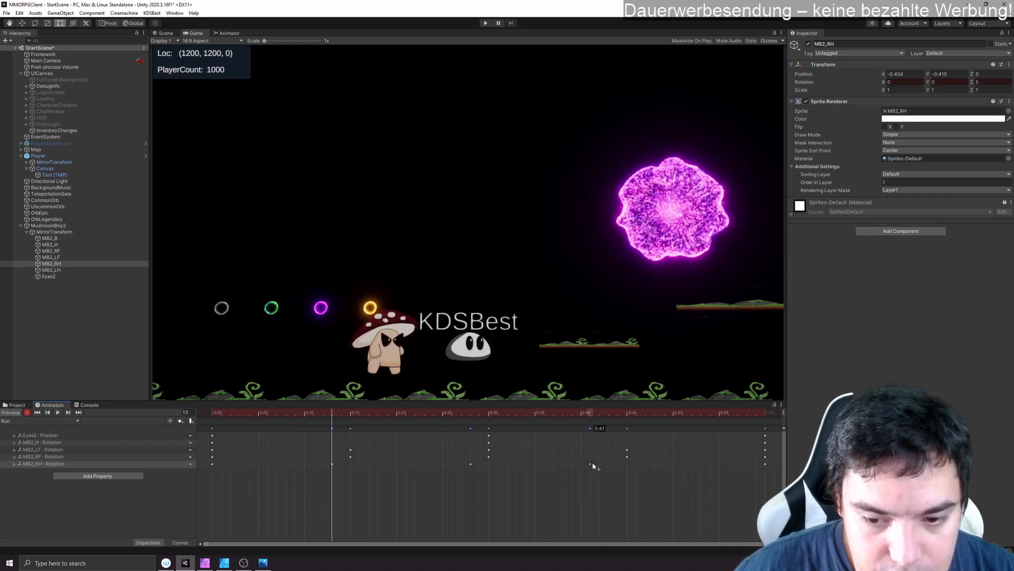
# - Shift the later MB2_RF rotation keyframes to frames 31 and 46, and record a slightly negative Z rotation for MB2_LH on frame 30
pyautogui.moveTo(626, 457); pyautogui.dragTo(636, 460)
pyautogui.moveTo(489, 458); pyautogui.dragTo(498, 457)
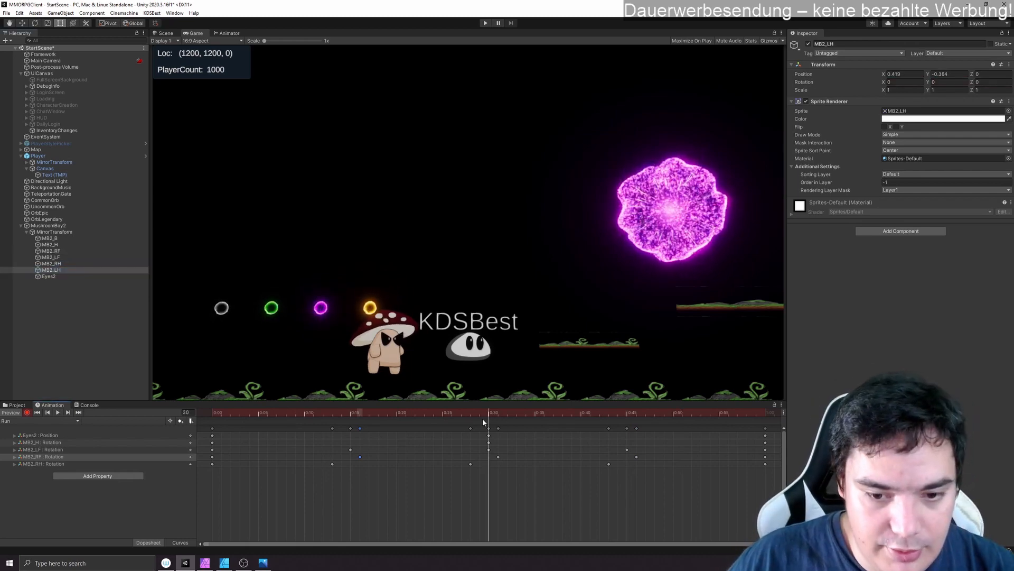
pyautogui.moveTo(976, 86); pyautogui.dragTo(969, 86)
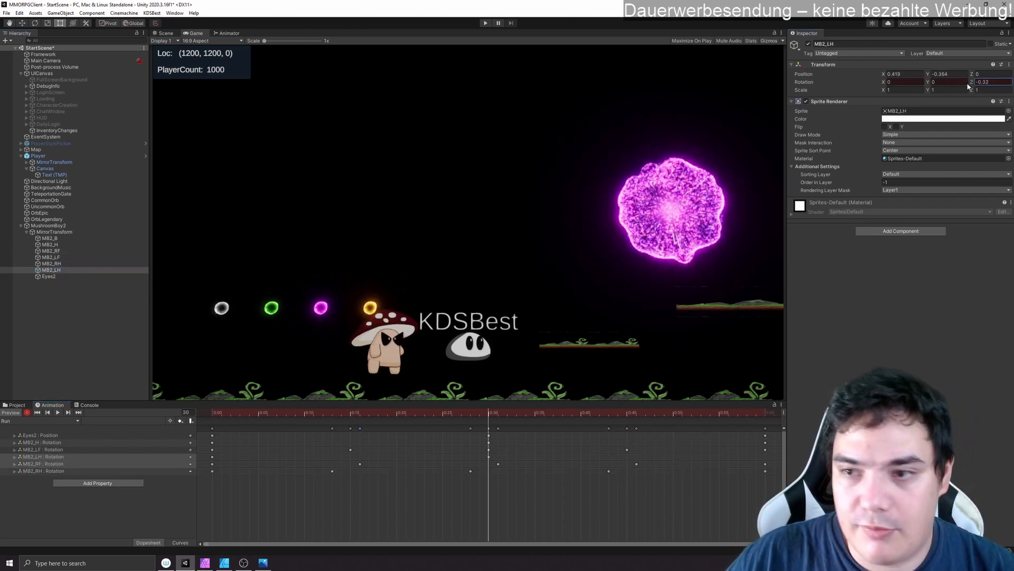
pyautogui.click(57, 413)
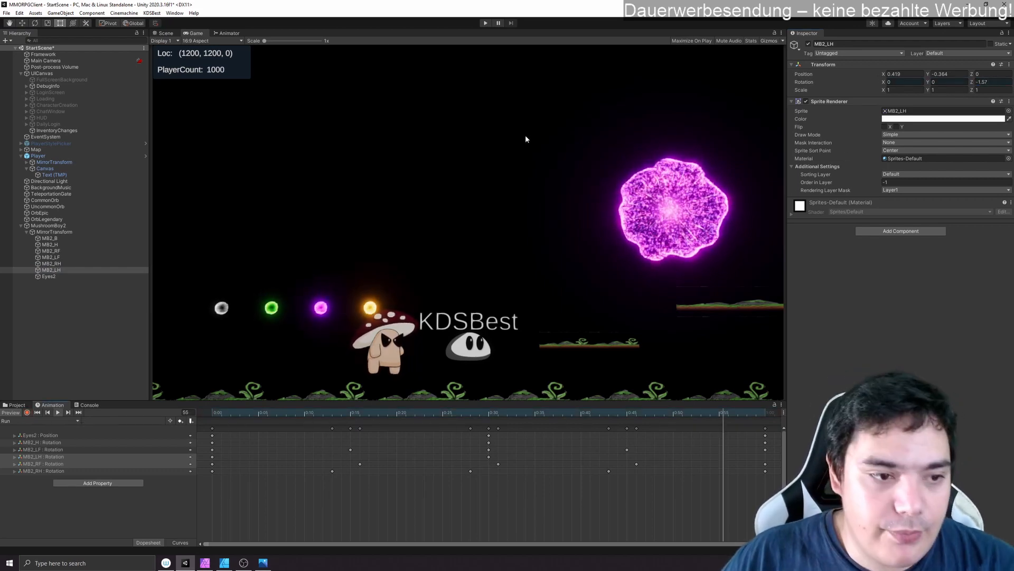
# - Set the X scale of MushroomBoy2's MirrorTransform to -1 to check the mirrored character during playback
pyautogui.click(58, 225)
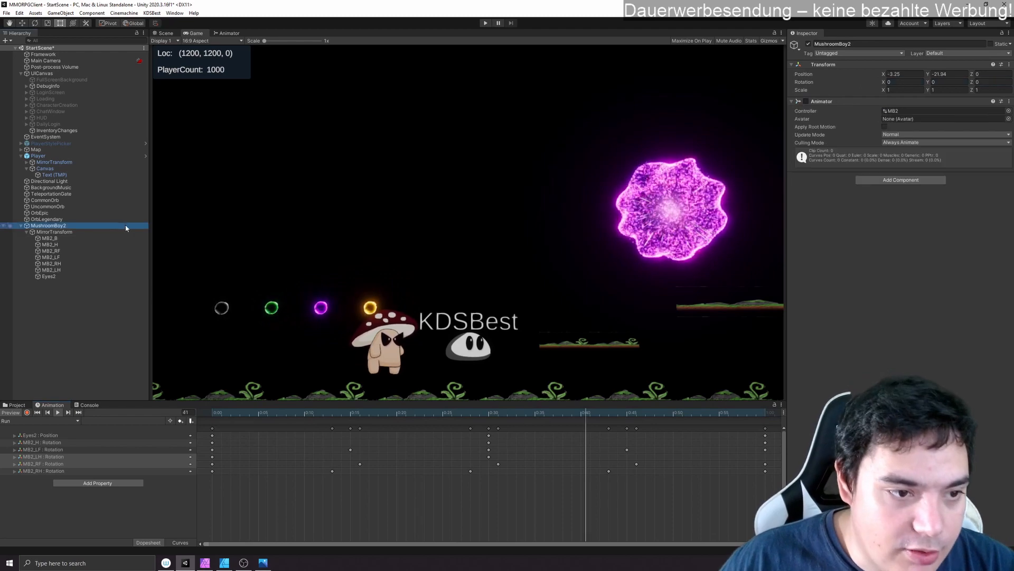
pyautogui.click(75, 233)
pyautogui.click(902, 91)
pyautogui.write('-1')
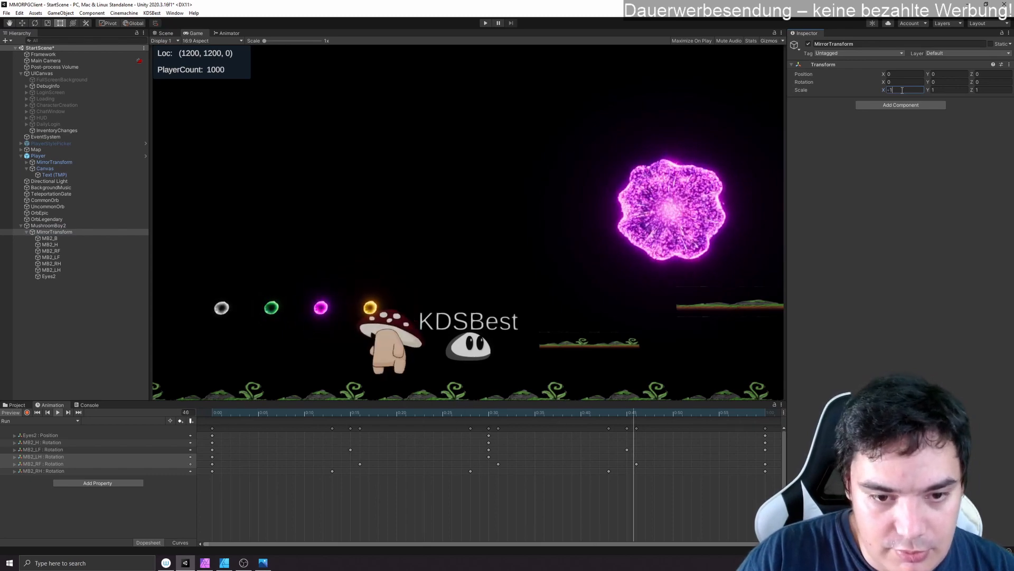
# - Set the Order in Layer of the Eyes2 sprite renderer to 1
pyautogui.click(85, 276)
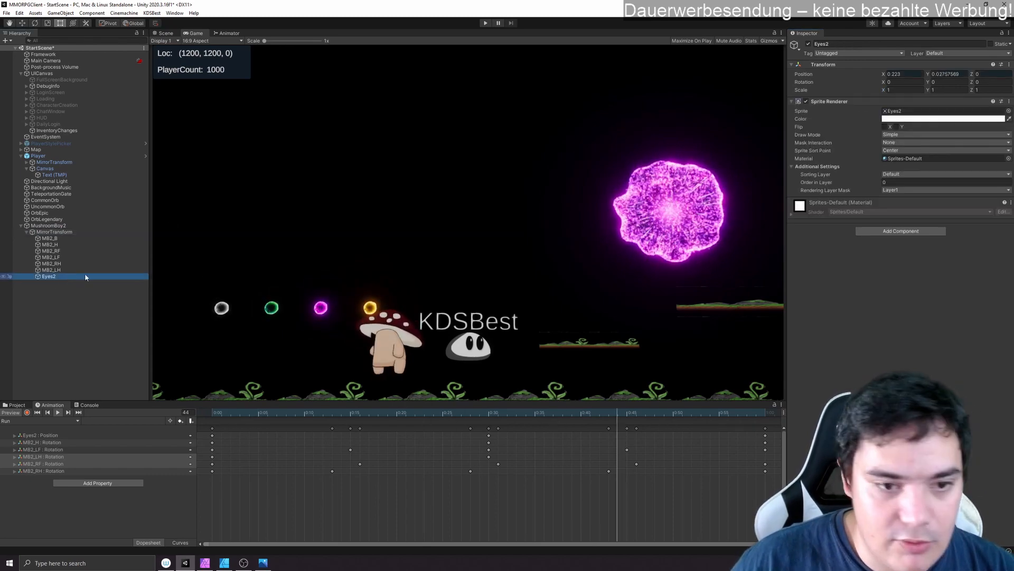
pyautogui.click(906, 180)
pyautogui.write('1')
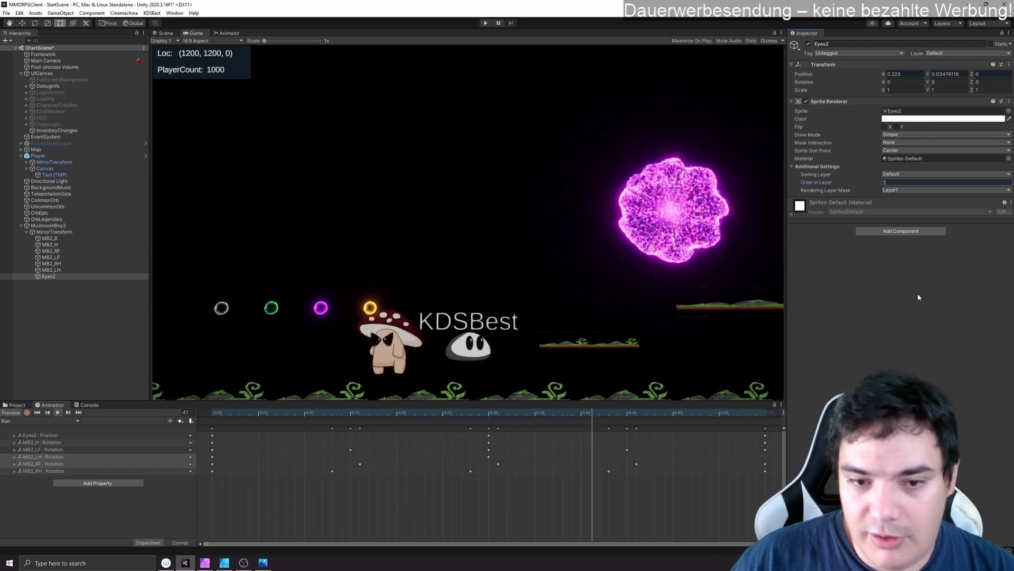
pyautogui.press('Return')
# - Return the X scale of MushroomBoy2's MirrorTransform to 1
pyautogui.click(78, 232)
pyautogui.click(901, 91)
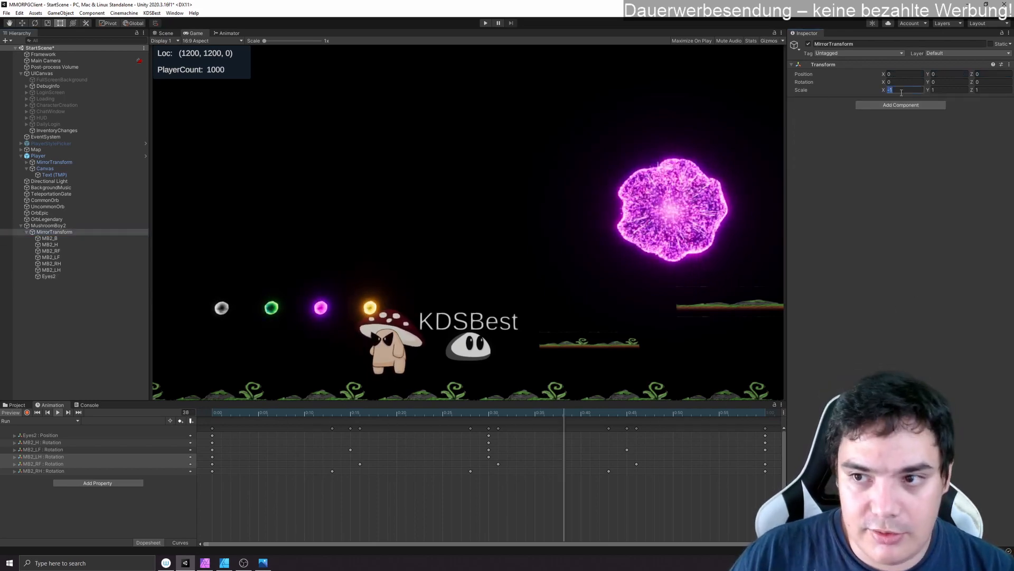
pyautogui.write('-1')
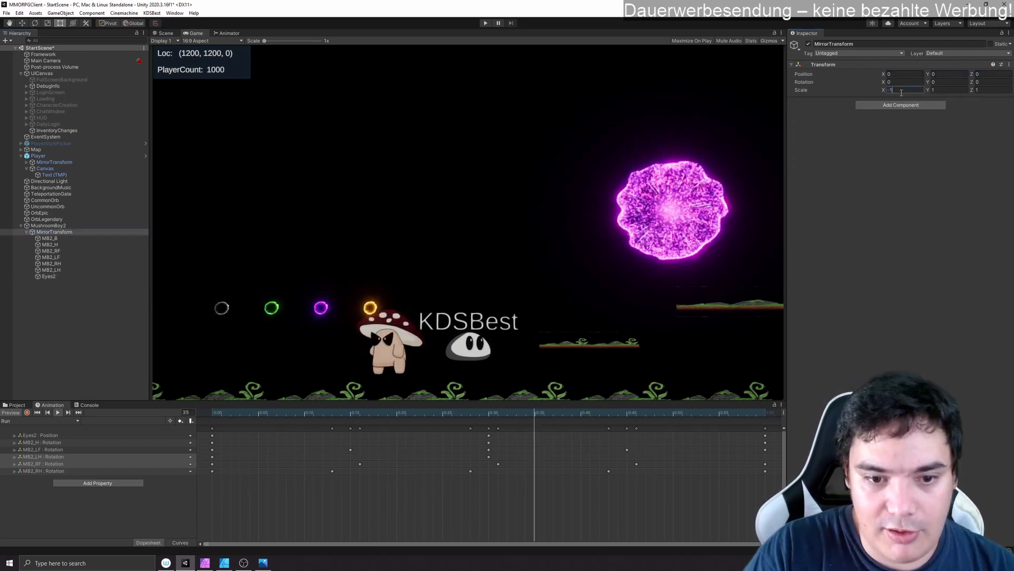
pyautogui.press('Escape')
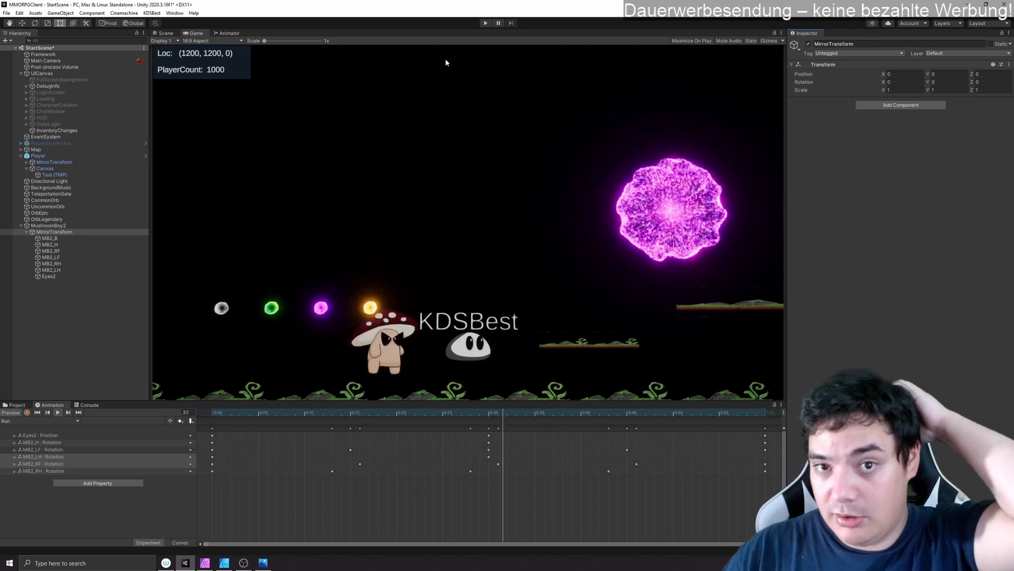
# - Play back the Idle clip and the Run clip in turn to compare the character's movement
pyautogui.click(39, 420)
pyautogui.click(21, 429)
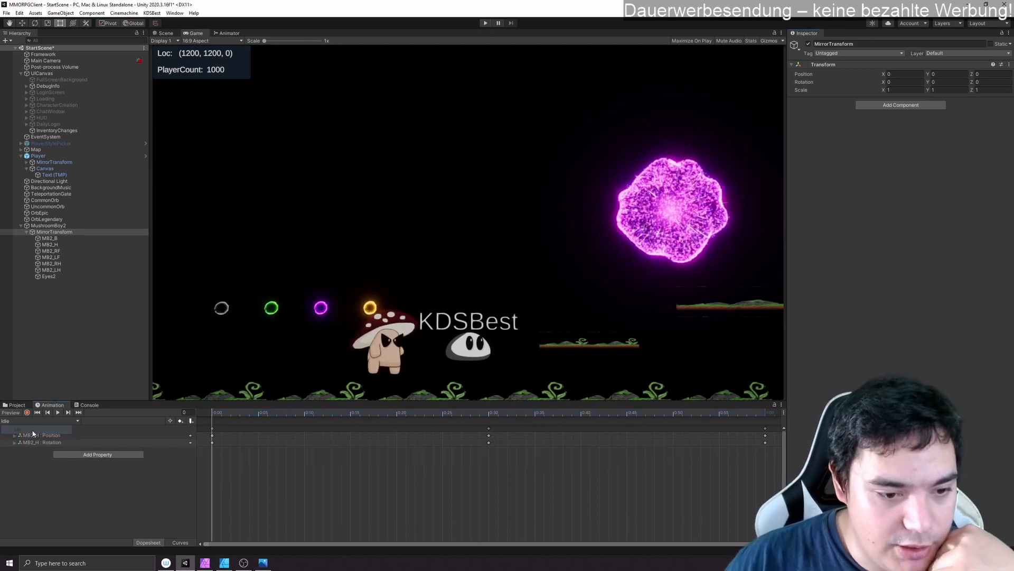
pyautogui.click(56, 412)
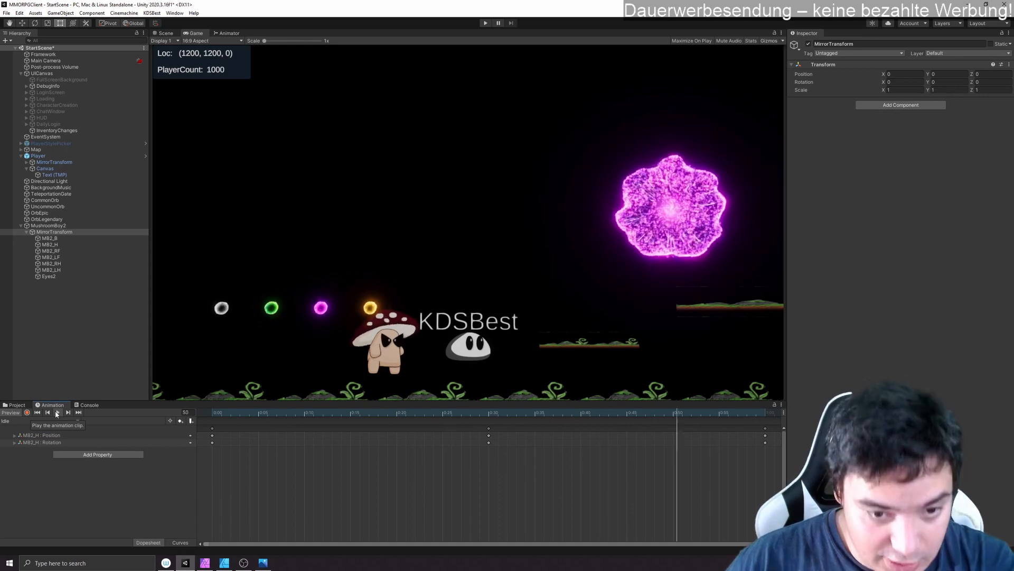
pyautogui.click(53, 422)
pyautogui.click(40, 435)
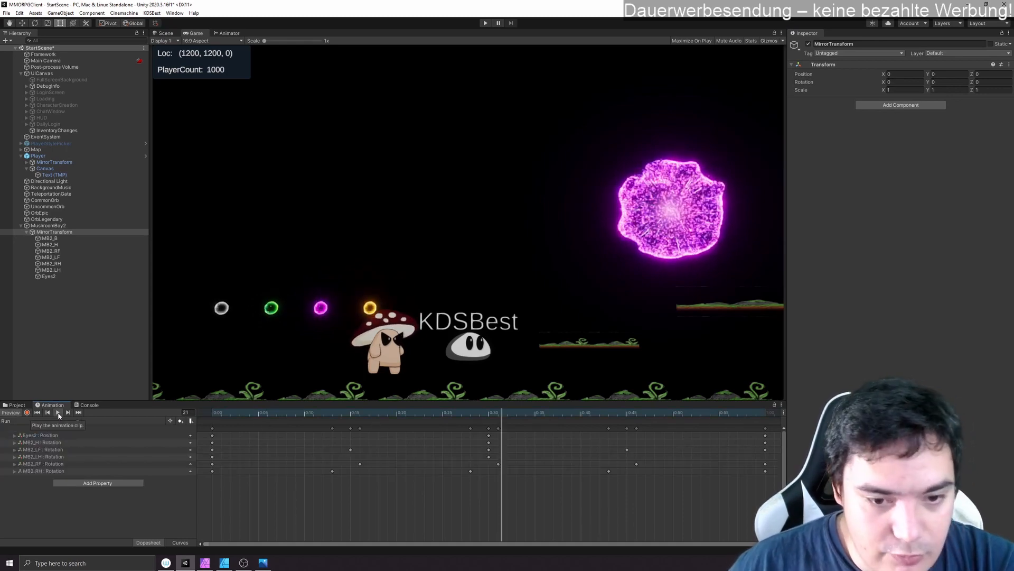
pyautogui.click(58, 412)
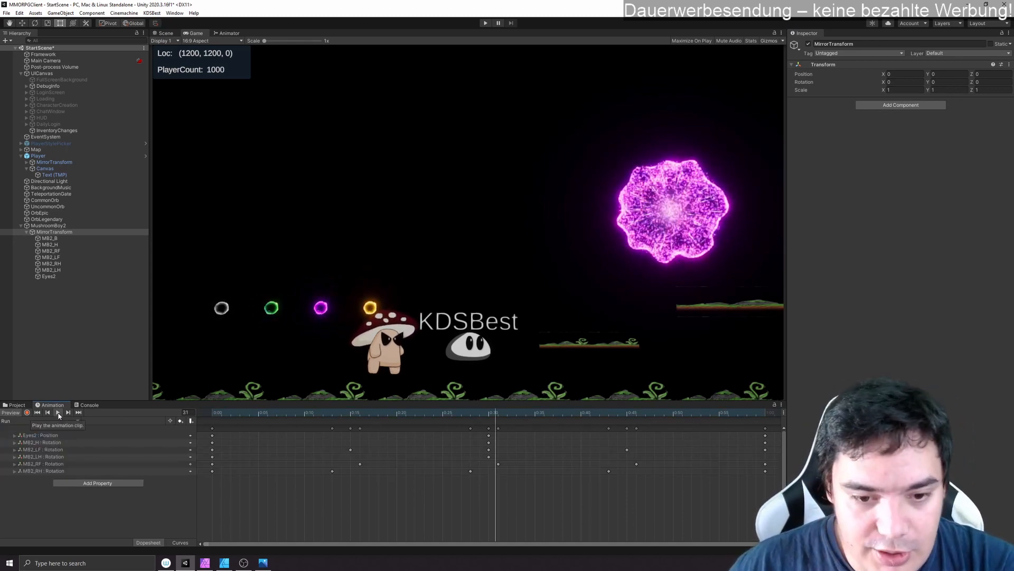
pyautogui.click(58, 413)
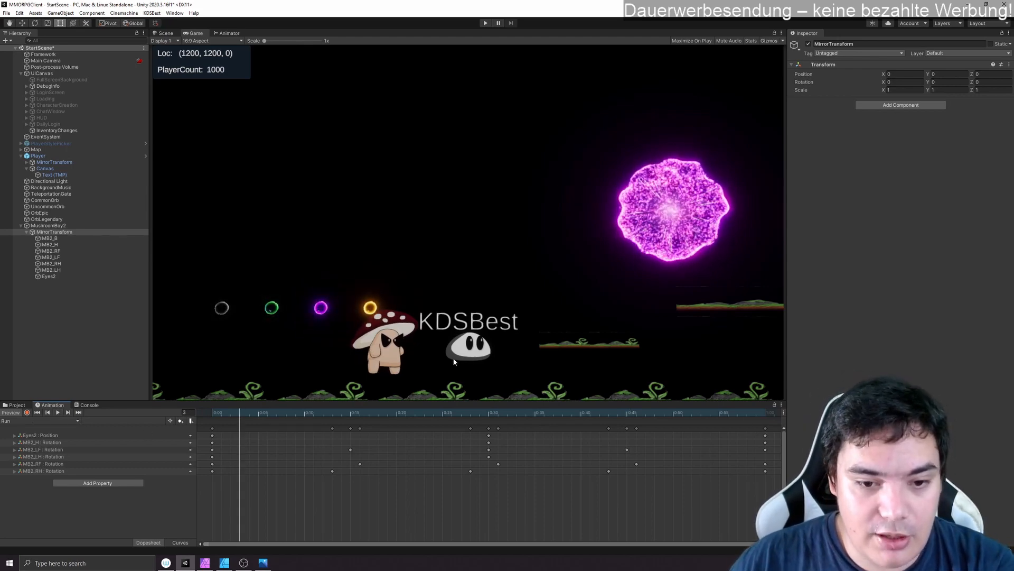
# - Try MushroomBoy2 at a scale of 2 on the X, Y and Z axes
pyautogui.click(48, 225)
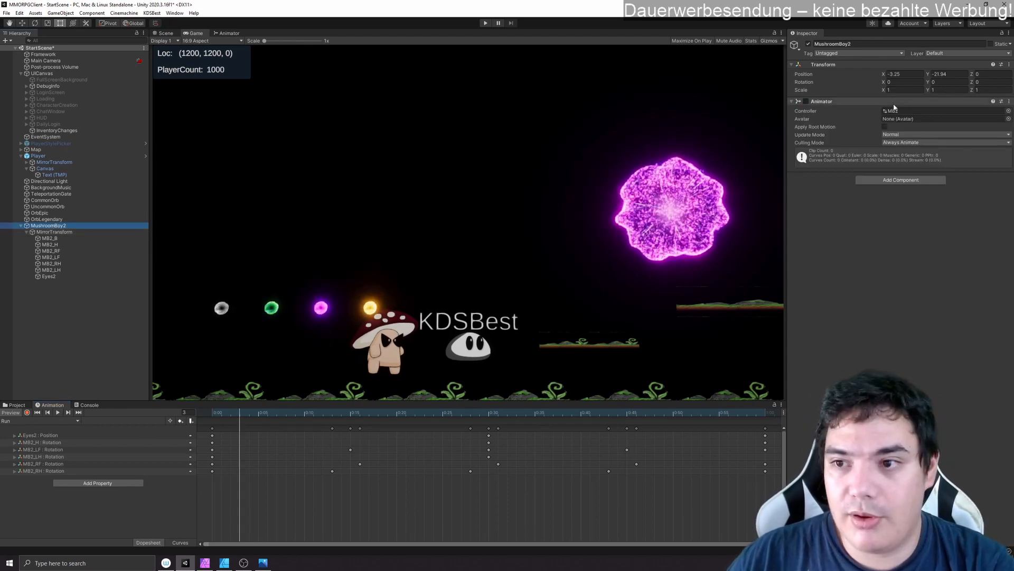
pyautogui.click(901, 90)
pyautogui.write('2')
pyautogui.press('Tab')
pyautogui.write('2')
pyautogui.press('Tab')
pyautogui.write('2')
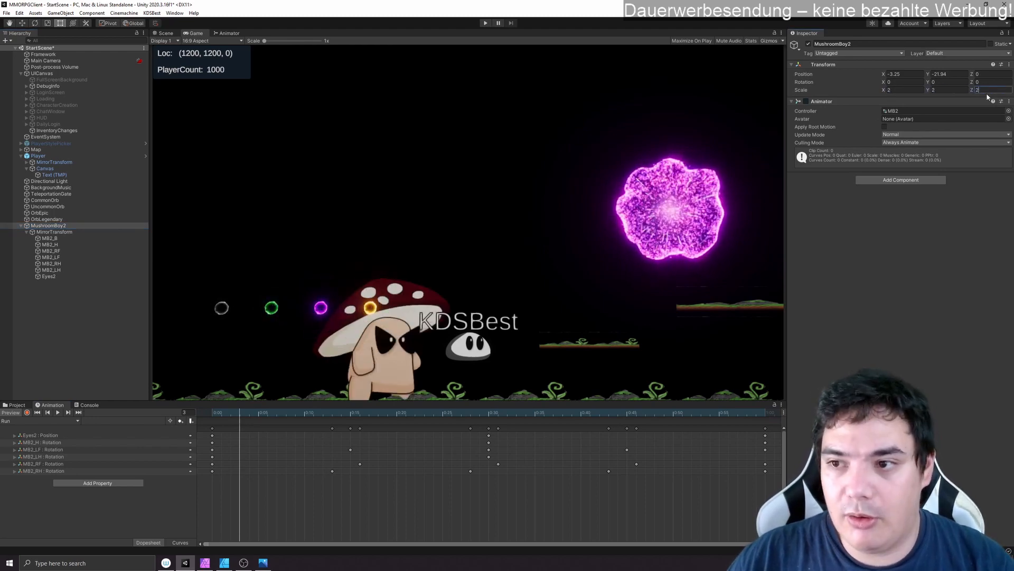
# - Return MushroomBoy2's scale to 1 on all three axes
pyautogui.click(901, 90)
pyautogui.write('1')
pyautogui.press('Tab')
pyautogui.write('1')
pyautogui.press('Tab')
pyautogui.write('1')
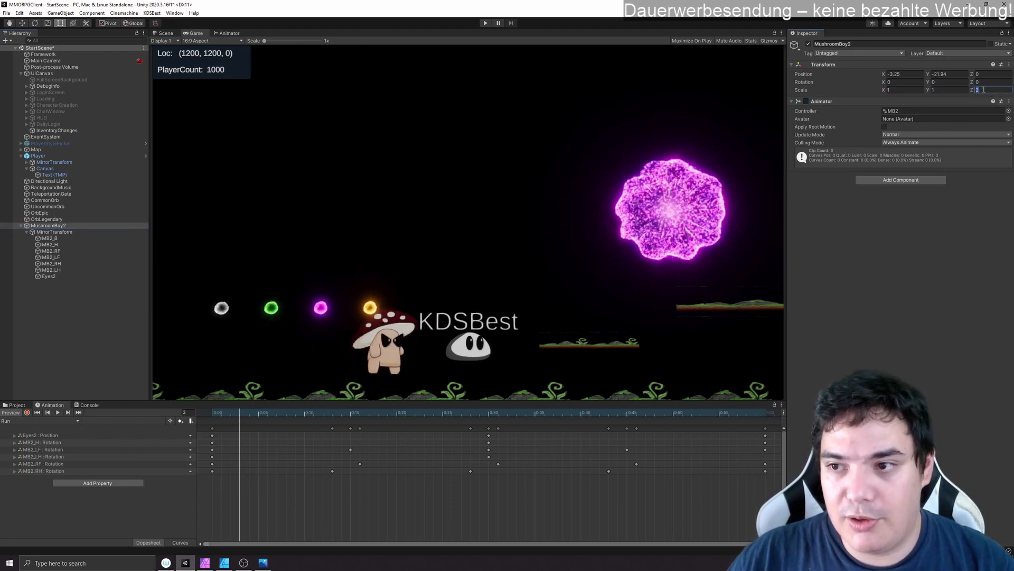
# - Check the mushroom artwork in Affinity Designer, and inspect the import settings of MB2_B in Unity's Sprites/MushroomBoy2 folder
pyautogui.click(224, 563)
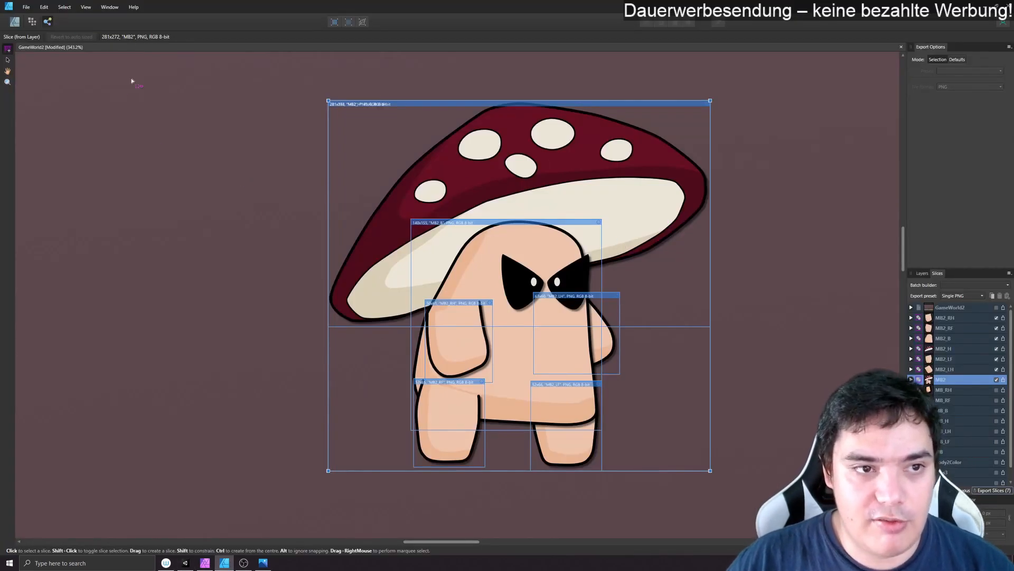
pyautogui.hotkey('alt', 'Tab')
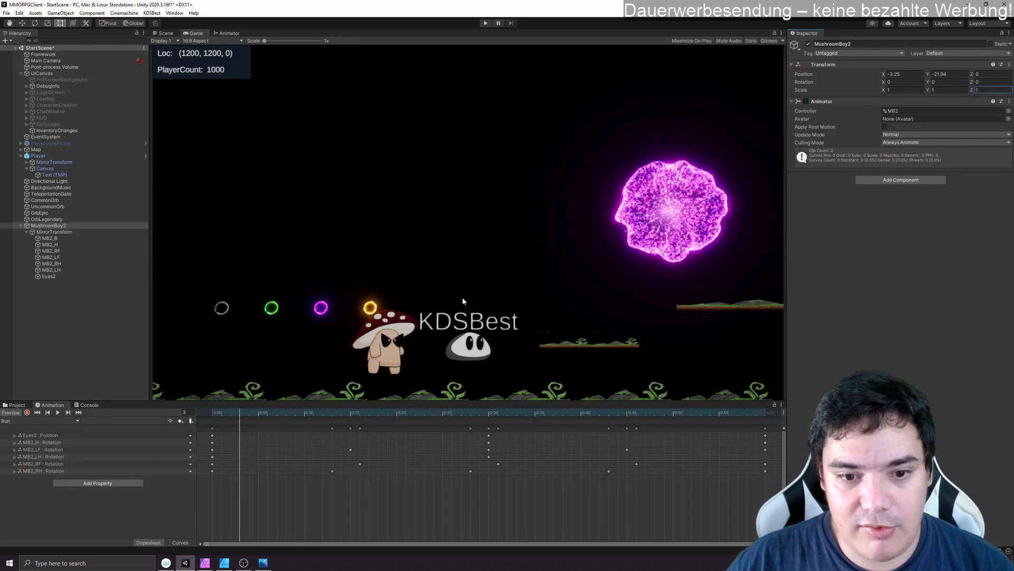
pyautogui.click(17, 405)
pyautogui.scroll(-5, 32, 443)
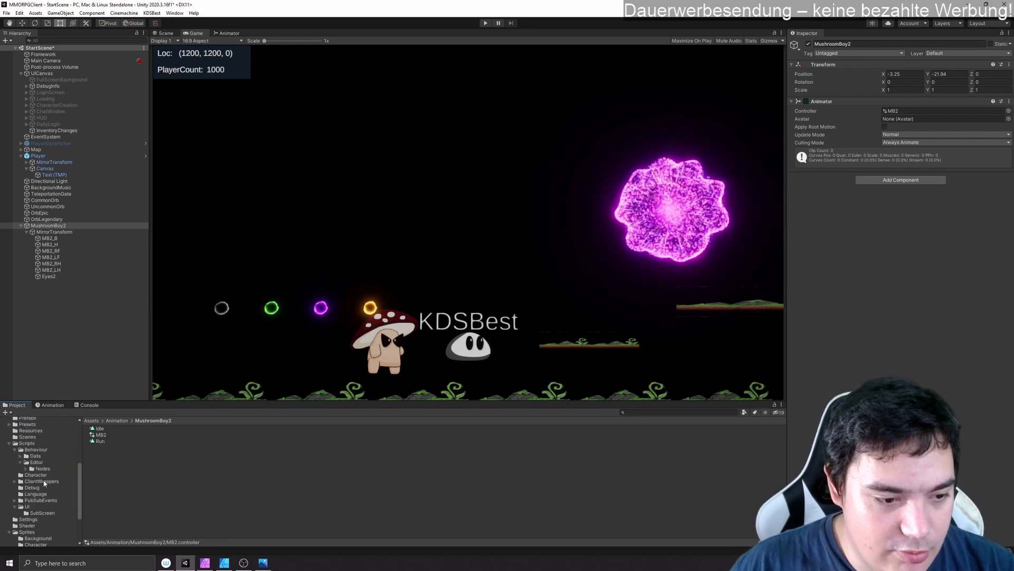
pyautogui.scroll(-3, 44, 515)
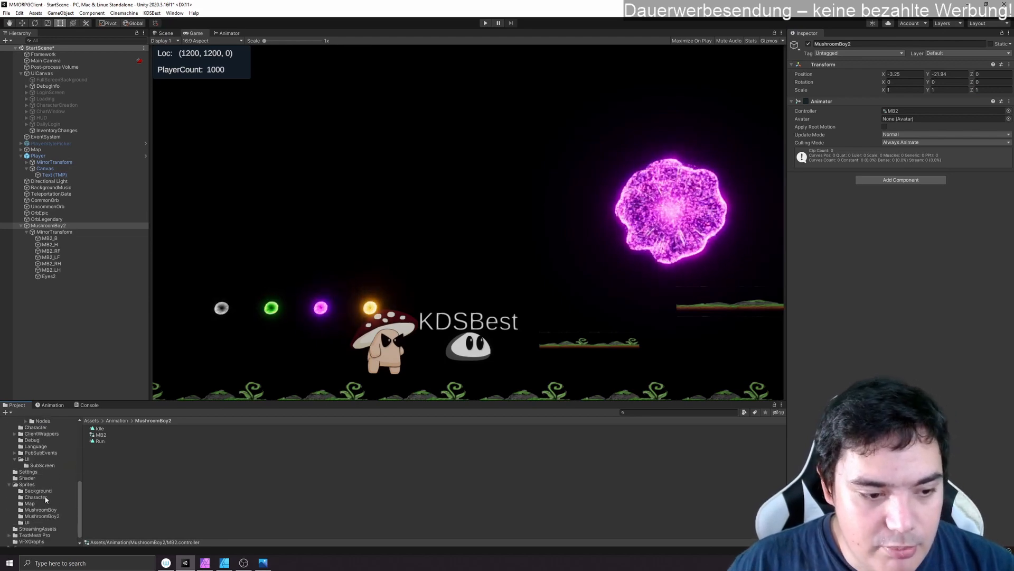
pyautogui.click(42, 516)
pyautogui.click(103, 435)
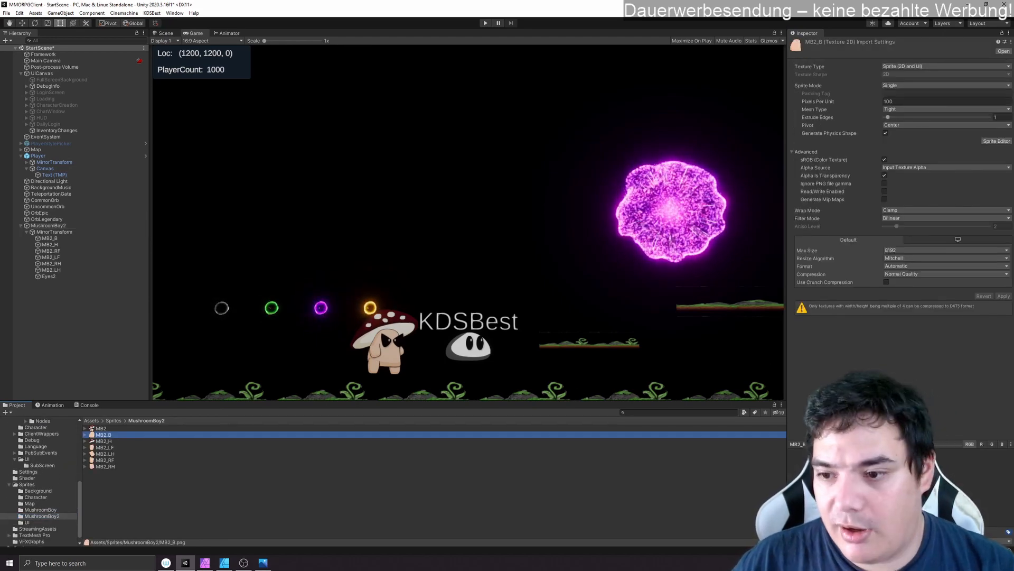
pyautogui.click(869, 317)
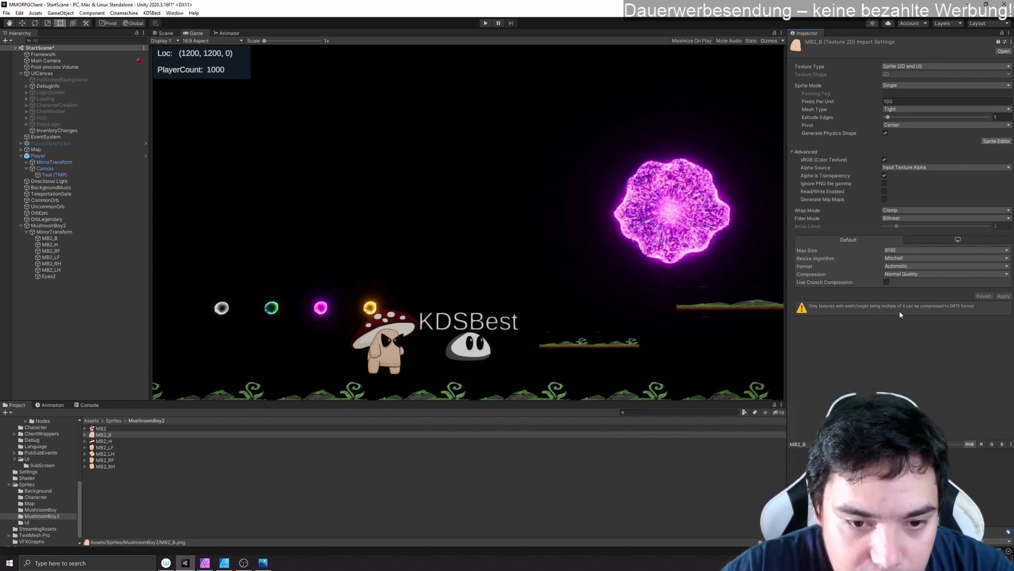
# - Set MushroomBoy2's scale to 0.5 on X, Y and Z in the Scene view, and check its size in the Game view
pyautogui.click(164, 33)
pyautogui.scroll(10, 628, 378)
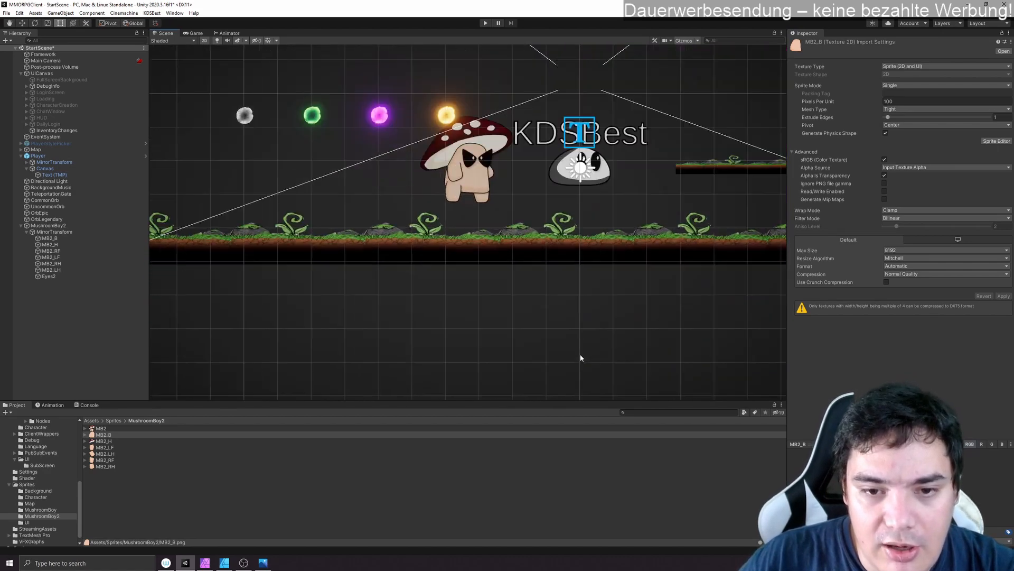
pyautogui.scroll(3, 536, 350)
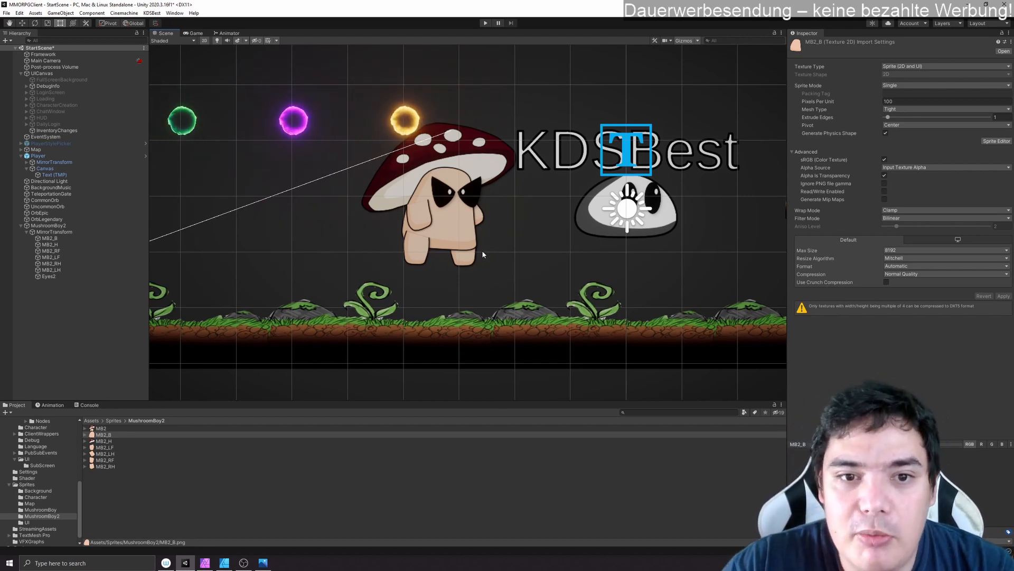
pyautogui.click(72, 226)
pyautogui.write('0')
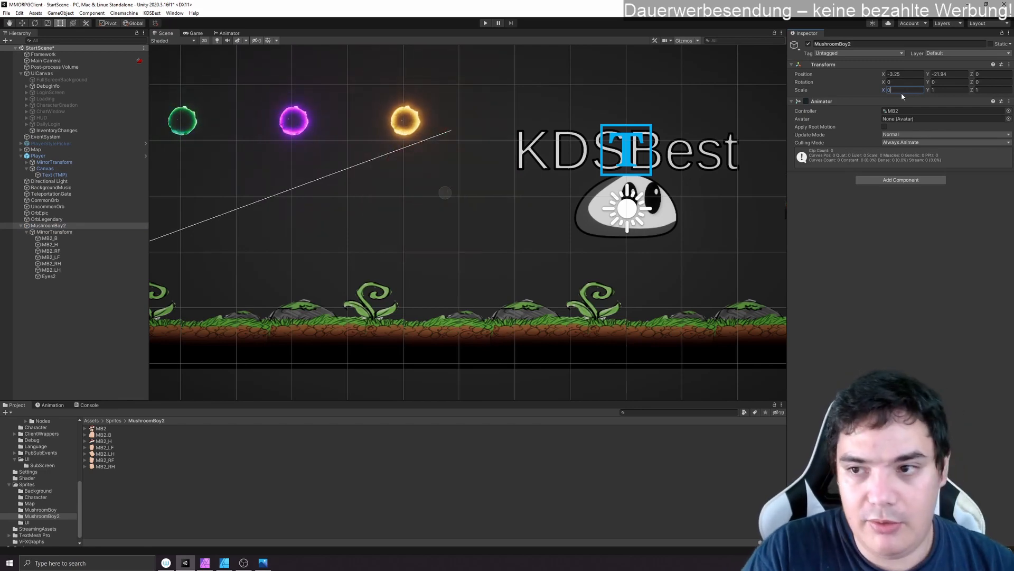
pyautogui.write(',5')
pyautogui.press('Return')
pyautogui.hotkey('ctrl', 'c')
pyautogui.click(946, 91)
pyautogui.hotkey('ctrl', 'v')
pyautogui.click(984, 92)
pyautogui.hotkey('ctrl', 'v')
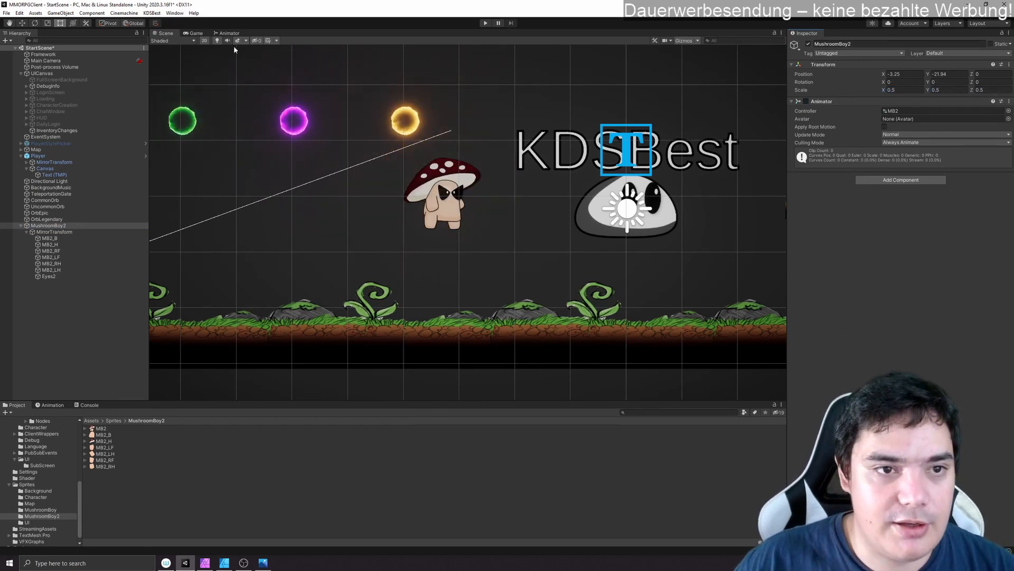
pyautogui.click(196, 33)
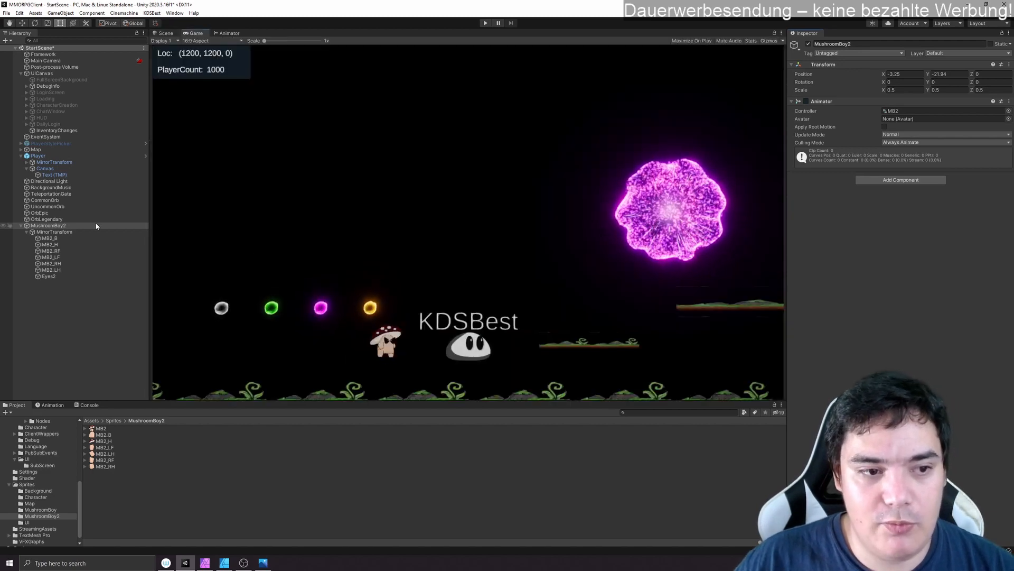